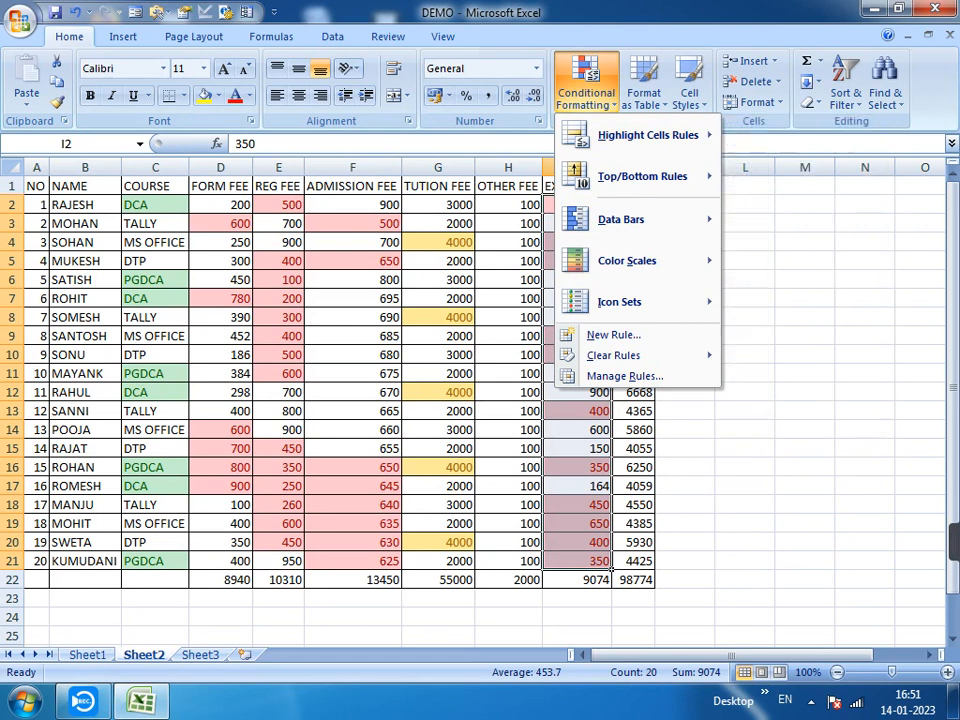
# - Clear all formatting from the whole fee table in A1:J22, keeping its contents
pyautogui.moveTo(640, 176)
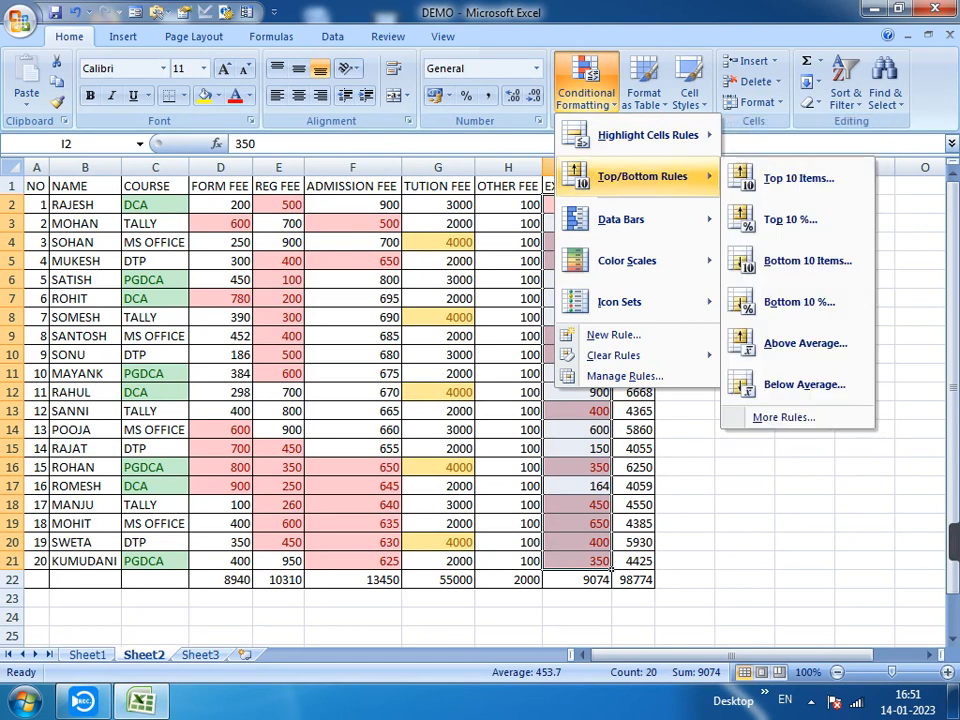
pyautogui.press('Escape')
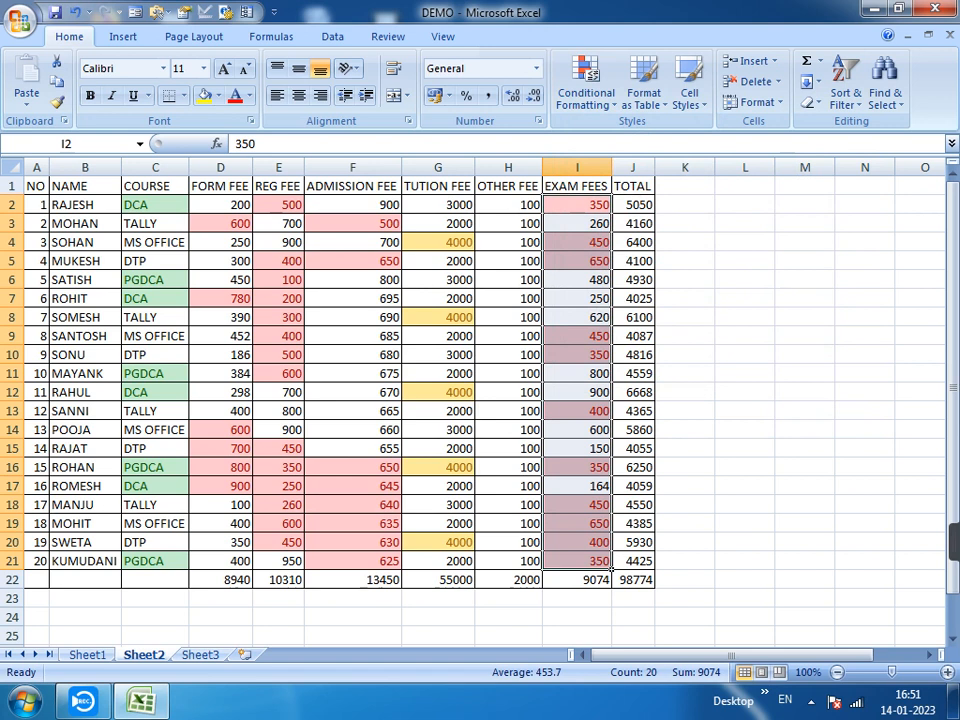
pyautogui.moveTo(35, 186); pyautogui.dragTo(655, 588)
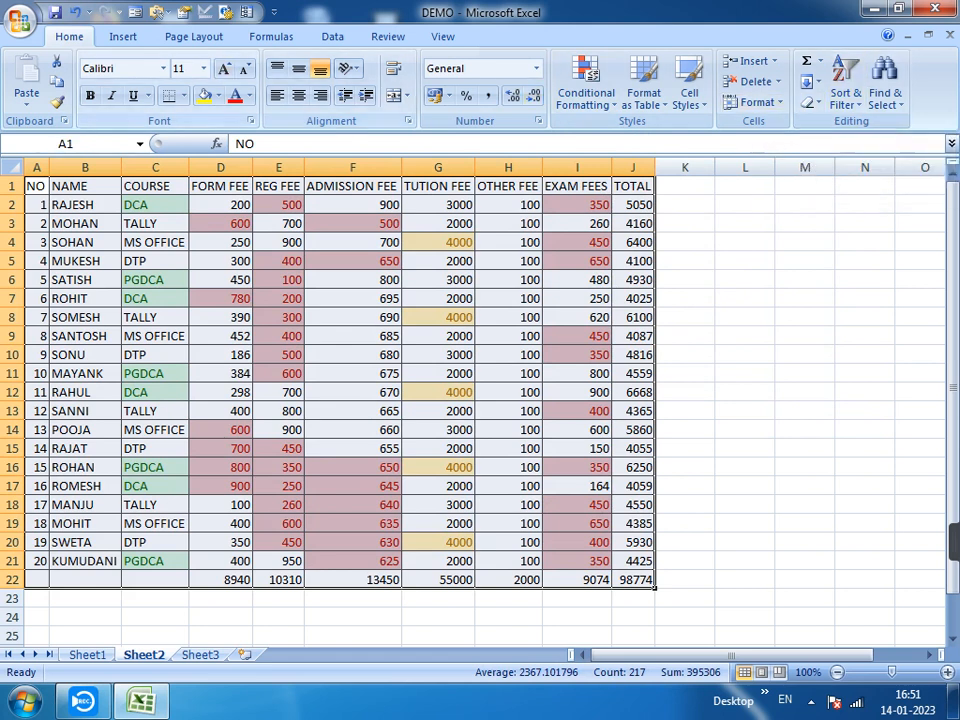
pyautogui.click(810, 103)
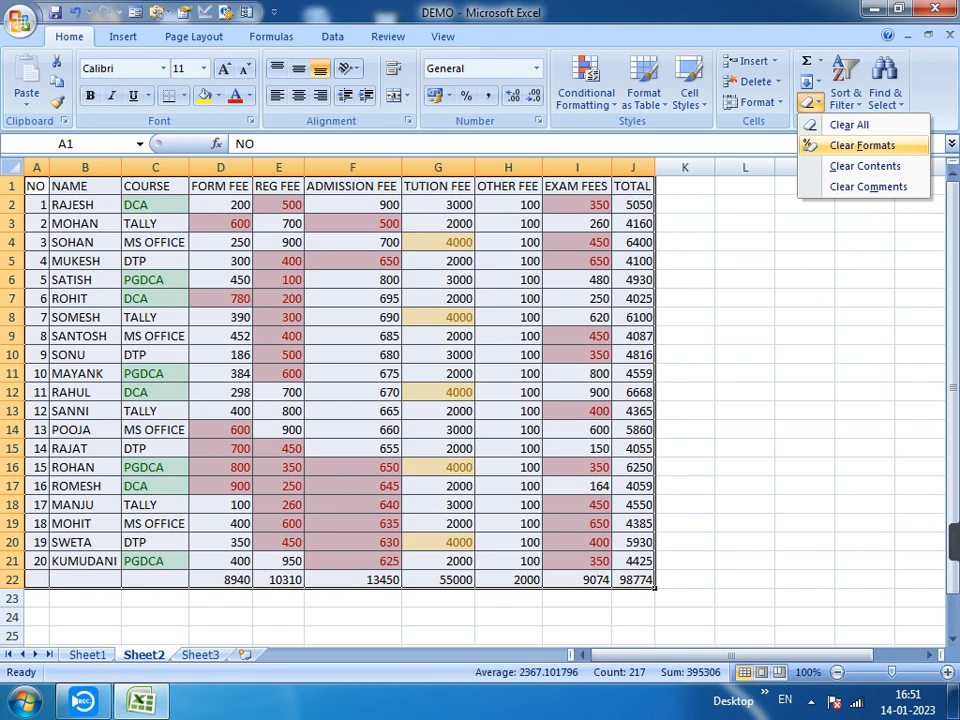
pyautogui.click(812, 146)
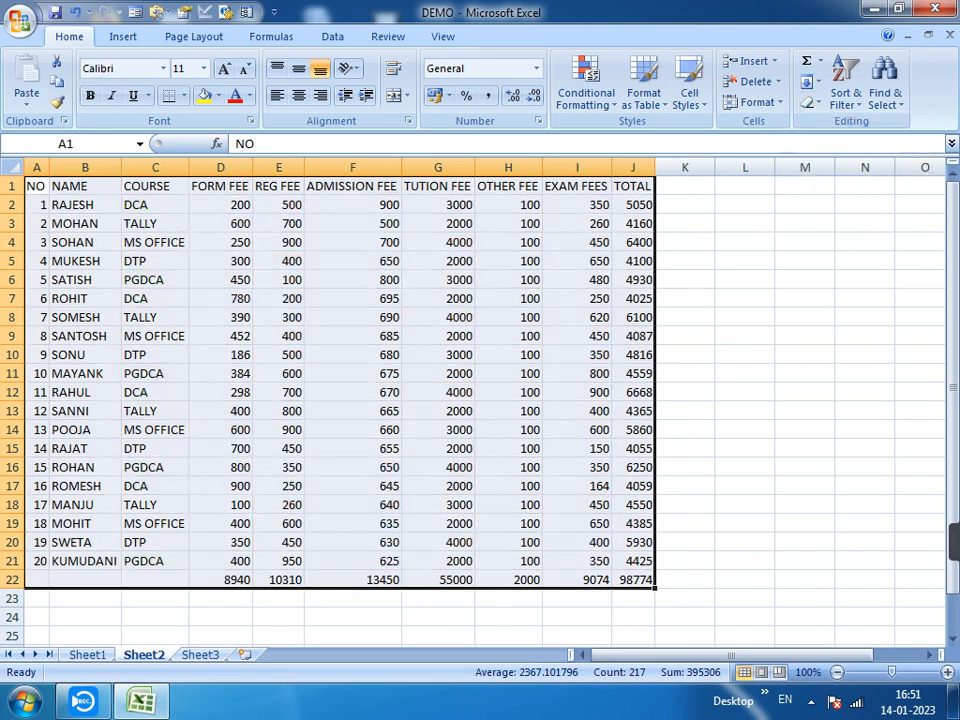
pyautogui.click(685, 374)
# - Highlight the top 10 items in the FORM FEE values (D2:D21) with Light Red Fill with Dark Red Text
pyautogui.click(353, 317)
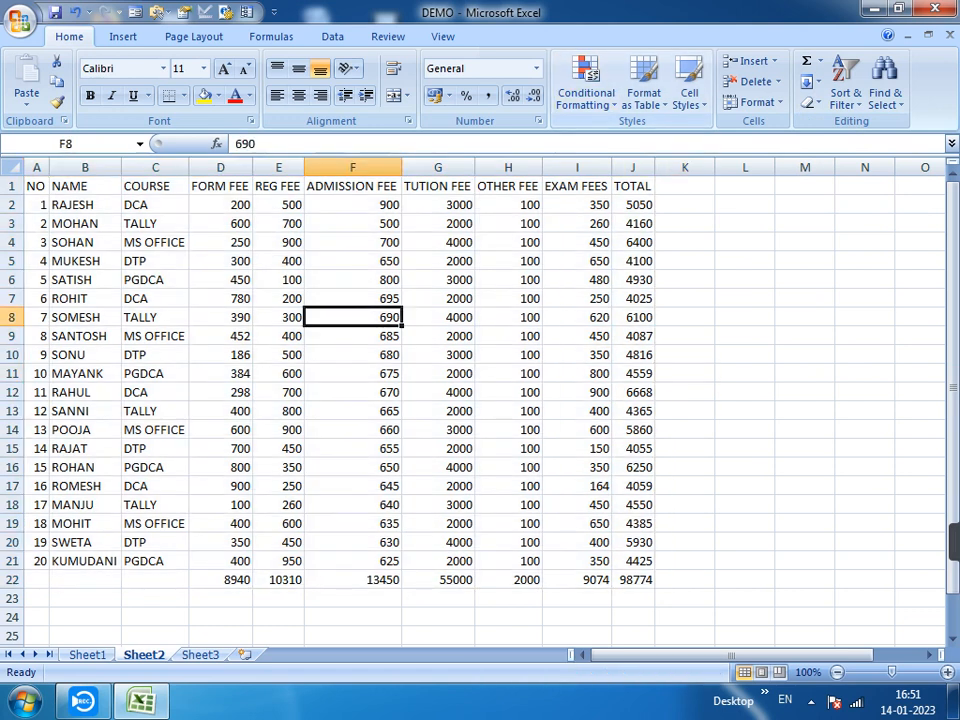
pyautogui.moveTo(220, 204); pyautogui.dragTo(220, 561)
pyautogui.click(352, 467)
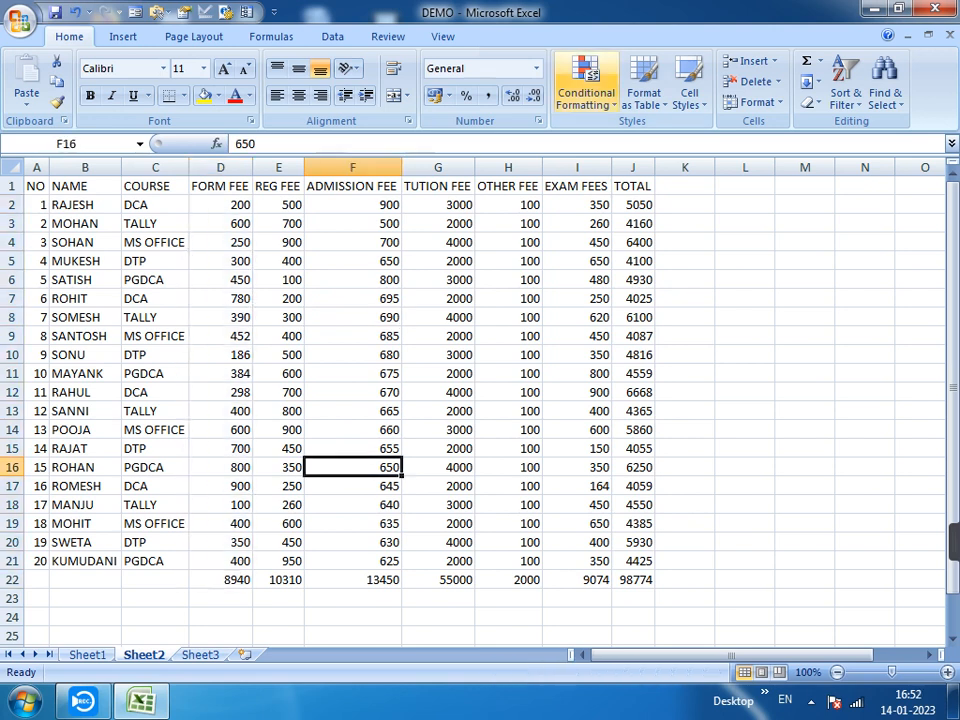
pyautogui.moveTo(220, 204); pyautogui.dragTo(220, 561)
pyautogui.click(586, 85)
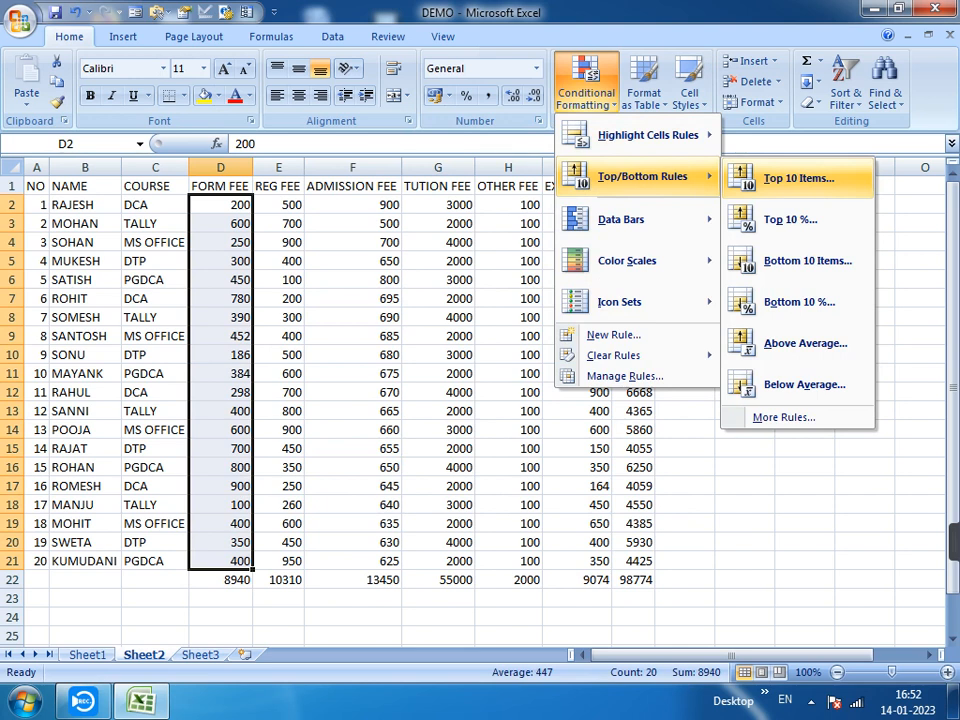
pyautogui.click(798, 178)
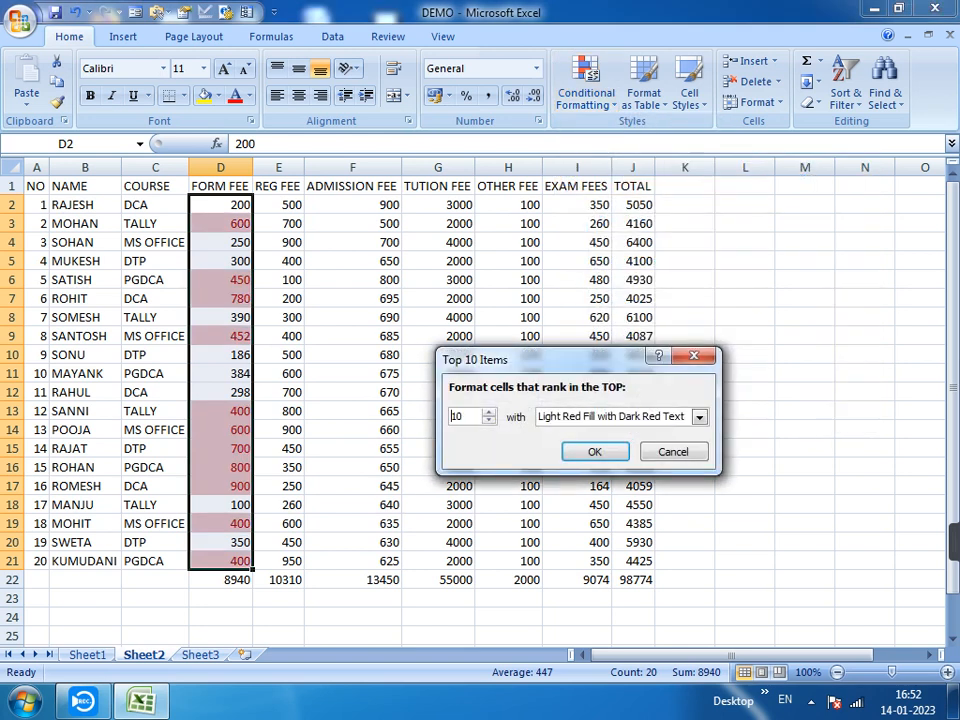
pyautogui.press('Return')
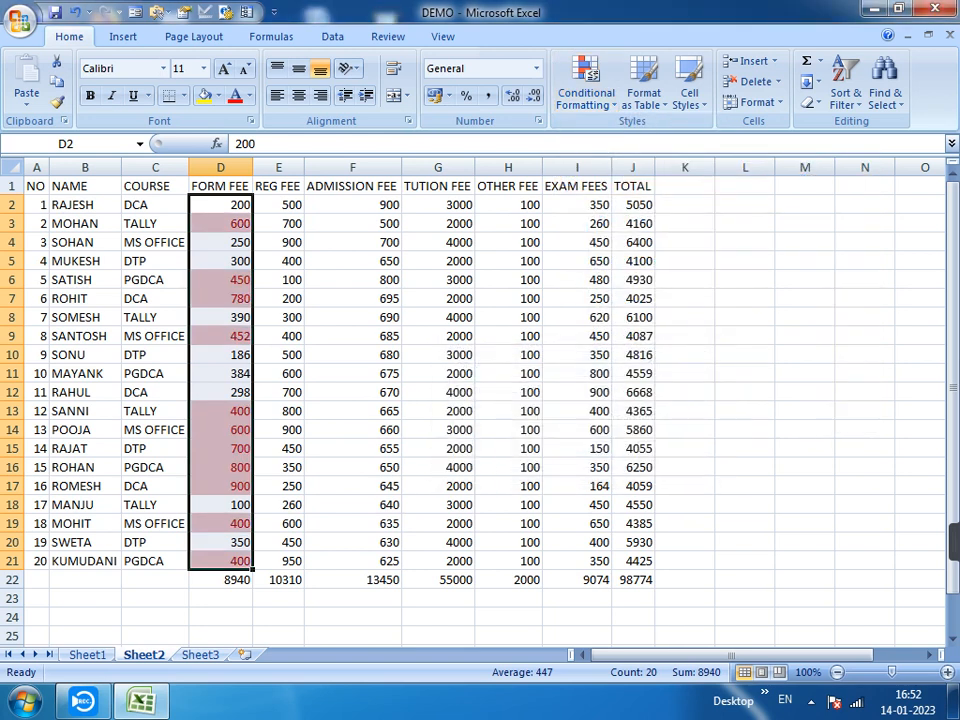
# - Highlight the top 10 % of the REG FEE values (E2:E21) with a light red fill and dark red text
pyautogui.click(278, 354)
pyautogui.moveTo(278, 204); pyautogui.dragTo(278, 561)
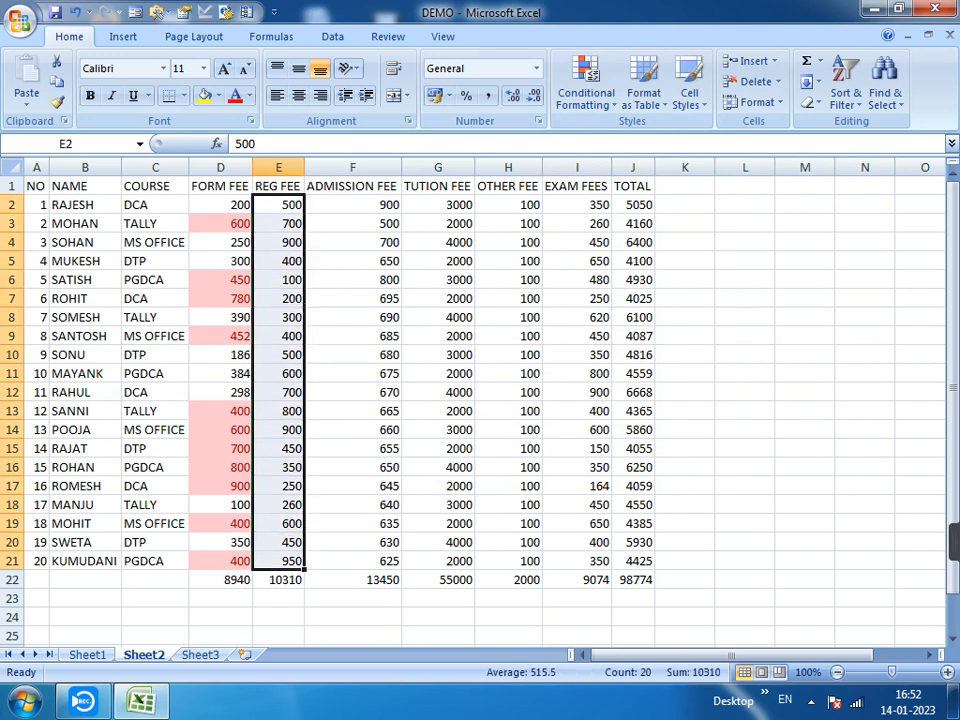
pyautogui.click(586, 88)
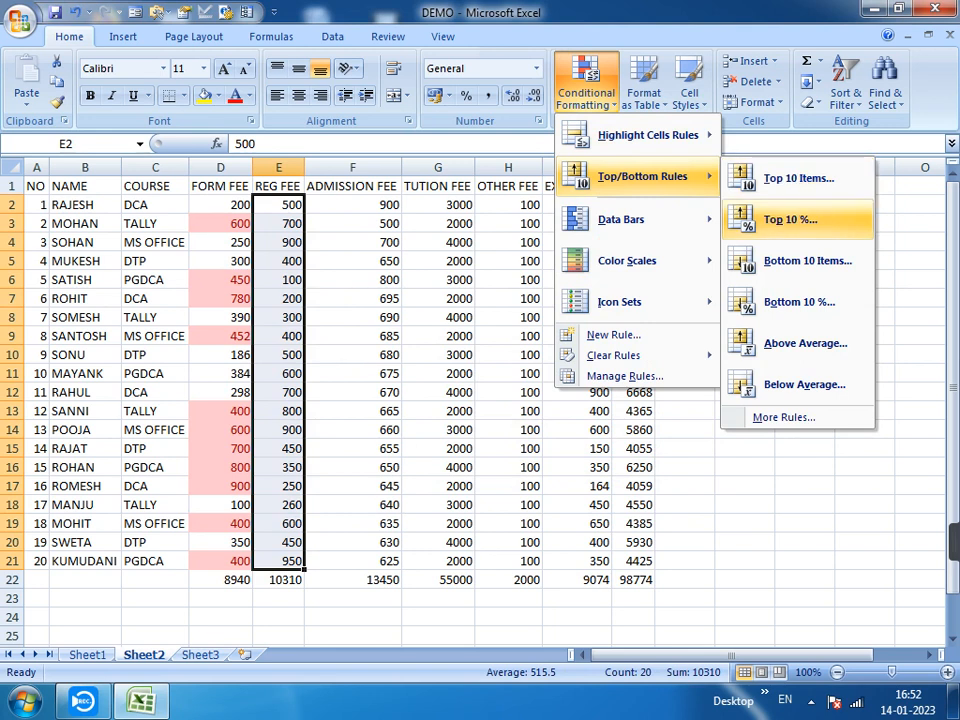
pyautogui.click(790, 219)
pyautogui.click(598, 451)
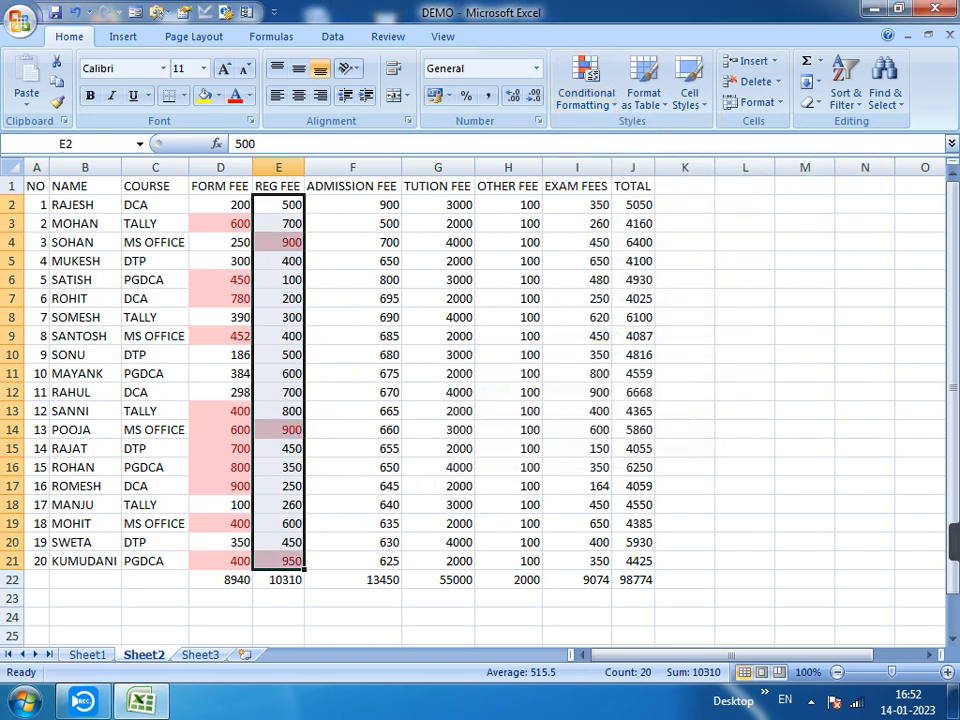
# - Highlight the bottom 10 items in the ADMISSION FEE values (F2:F21) with Light Red Fill with Dark Red Text
pyautogui.moveTo(352, 204); pyautogui.dragTo(360, 561)
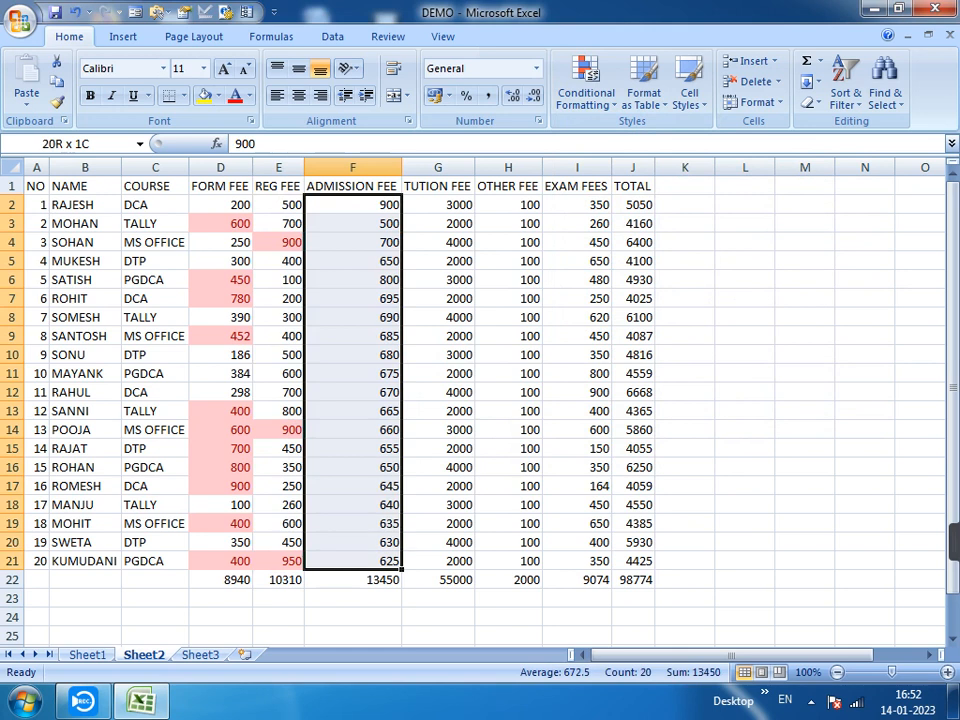
pyautogui.click(586, 90)
pyautogui.moveTo(648, 135)
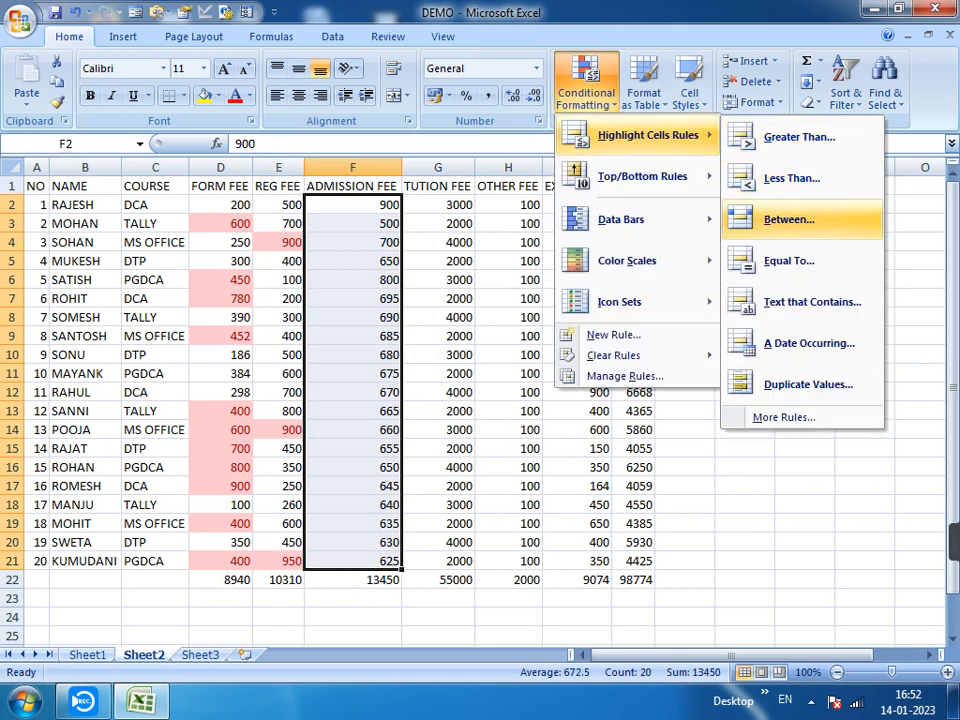
pyautogui.moveTo(642, 176)
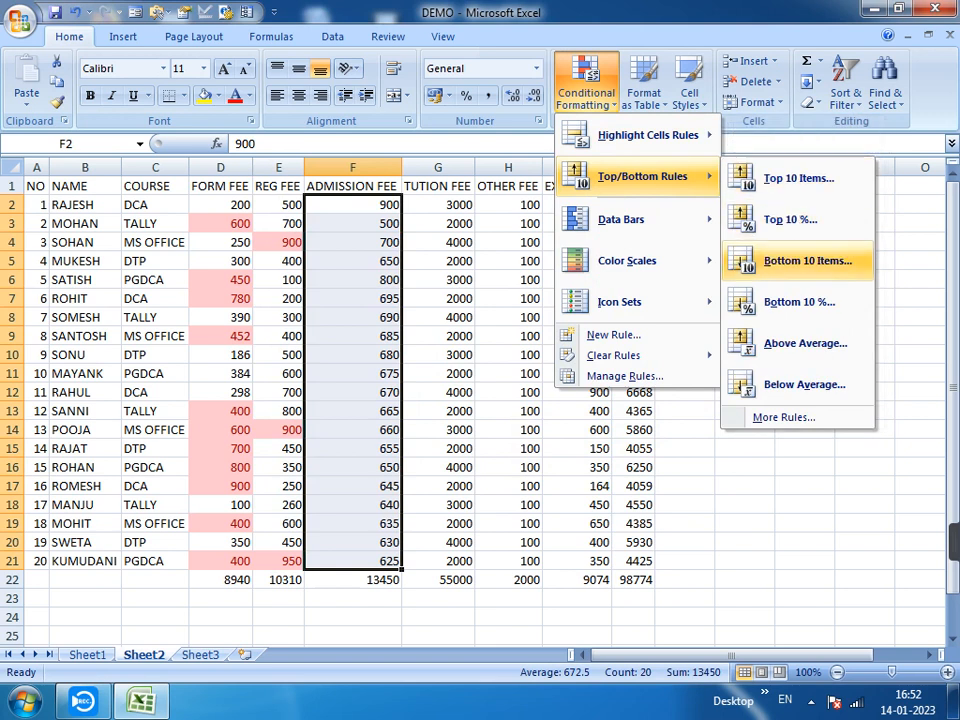
pyautogui.click(808, 260)
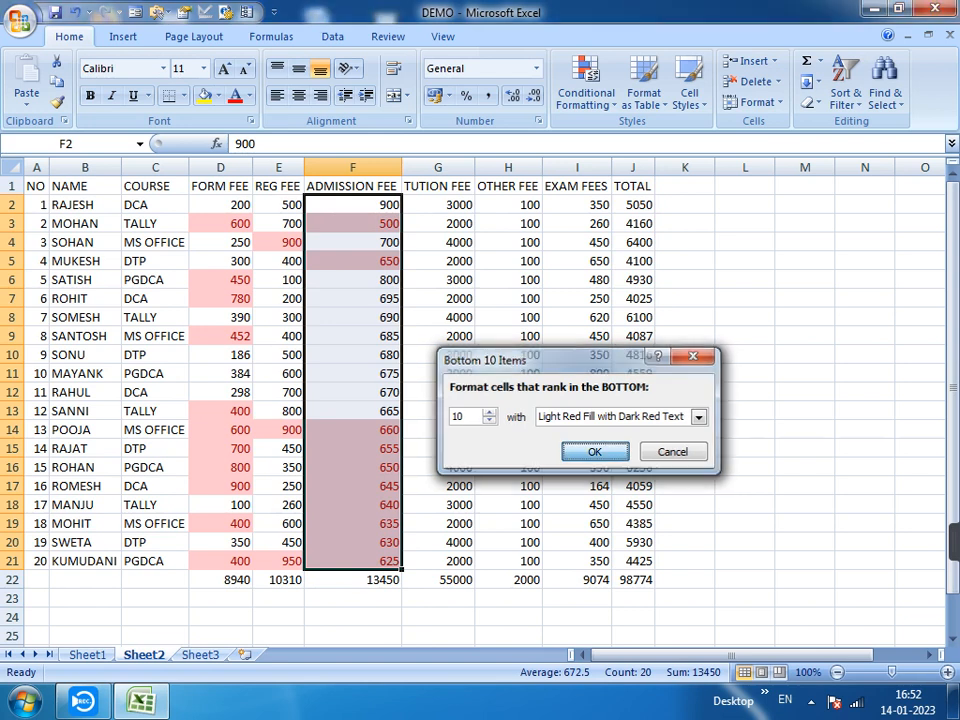
pyautogui.click(593, 450)
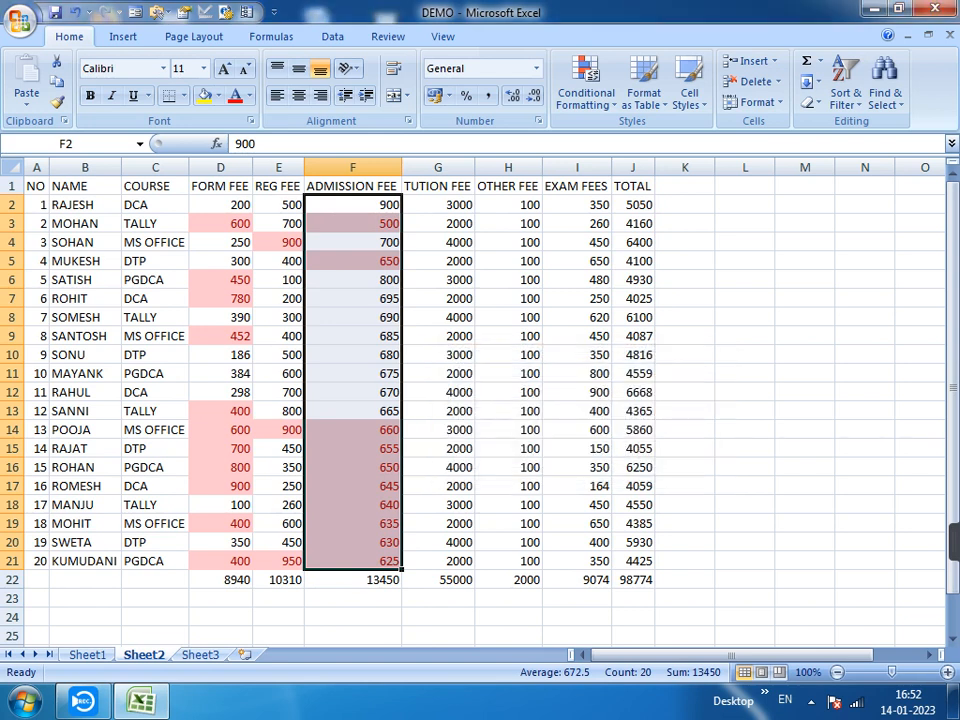
# - Highlight the bottom 10 % of the TUTION FEE values (G2:G21) with a light red fill and dark red text
pyautogui.moveTo(437, 204); pyautogui.dragTo(437, 561)
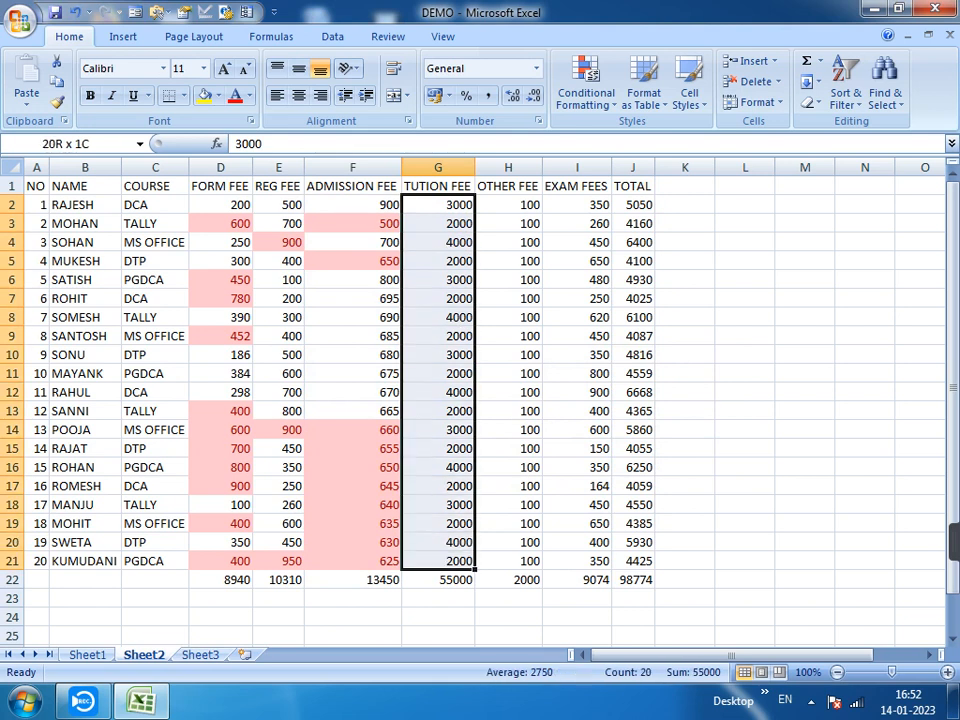
pyautogui.click(586, 86)
pyautogui.moveTo(648, 177)
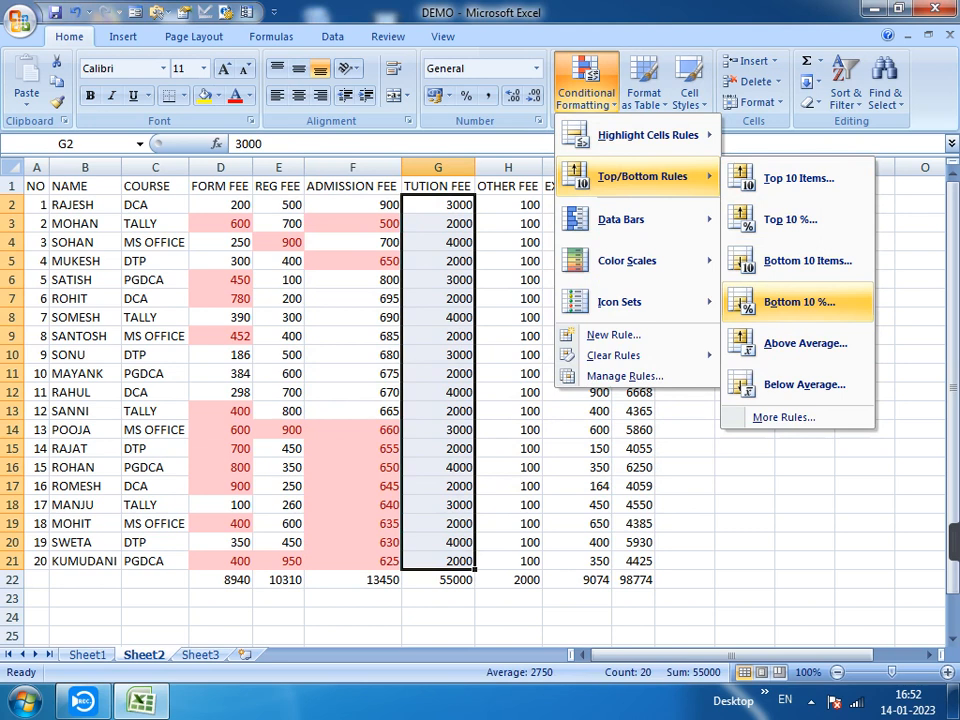
pyautogui.click(800, 302)
pyautogui.click(596, 450)
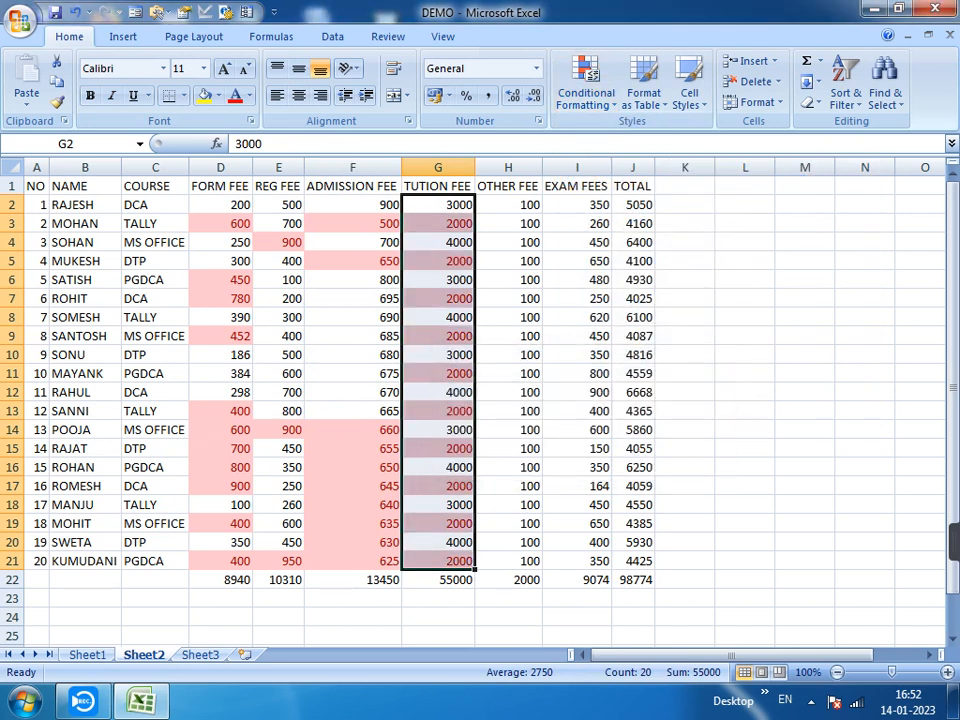
# - Apply an Above Average conditional format to the OTHER FEE values (H2:H21) with Light Red Fill with Dark Red Text
pyautogui.click(508, 336)
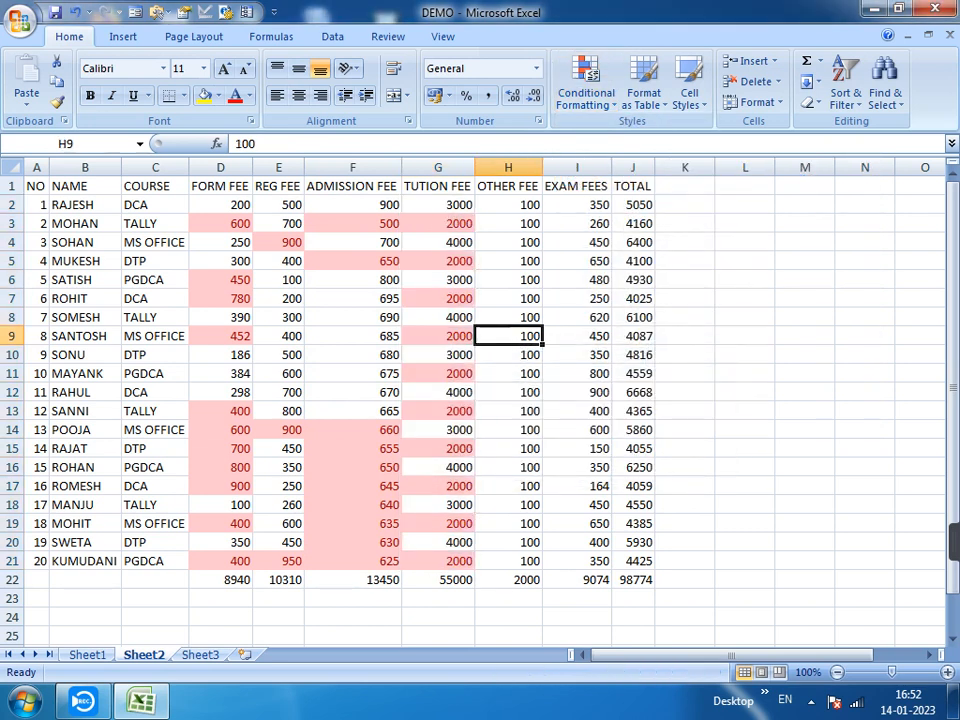
pyautogui.moveTo(508, 204); pyautogui.dragTo(508, 561)
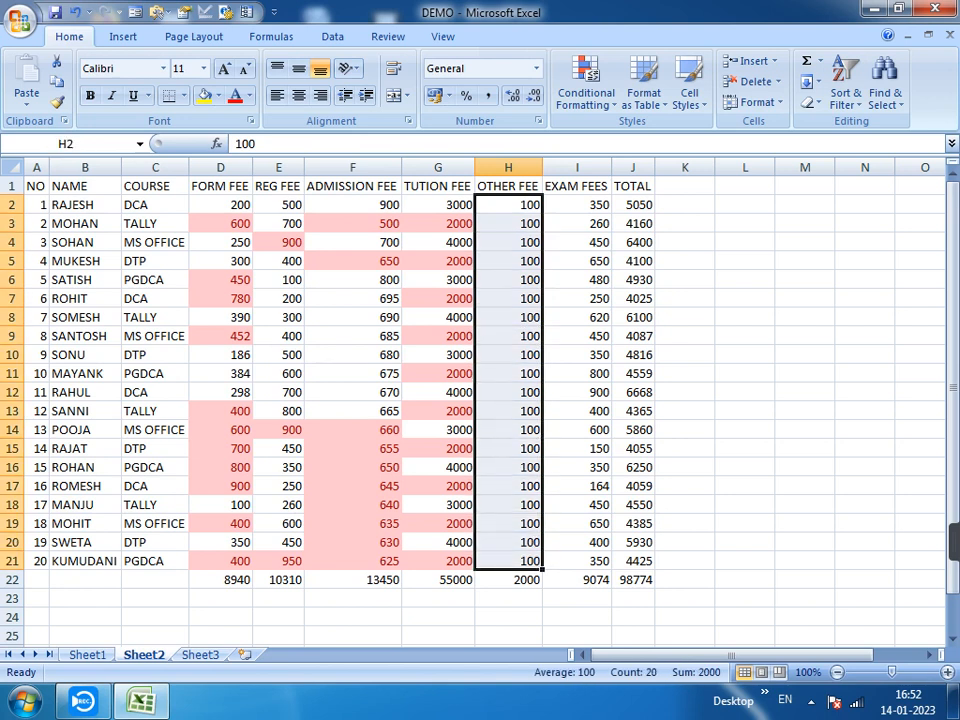
pyautogui.click(586, 85)
pyautogui.moveTo(642, 176)
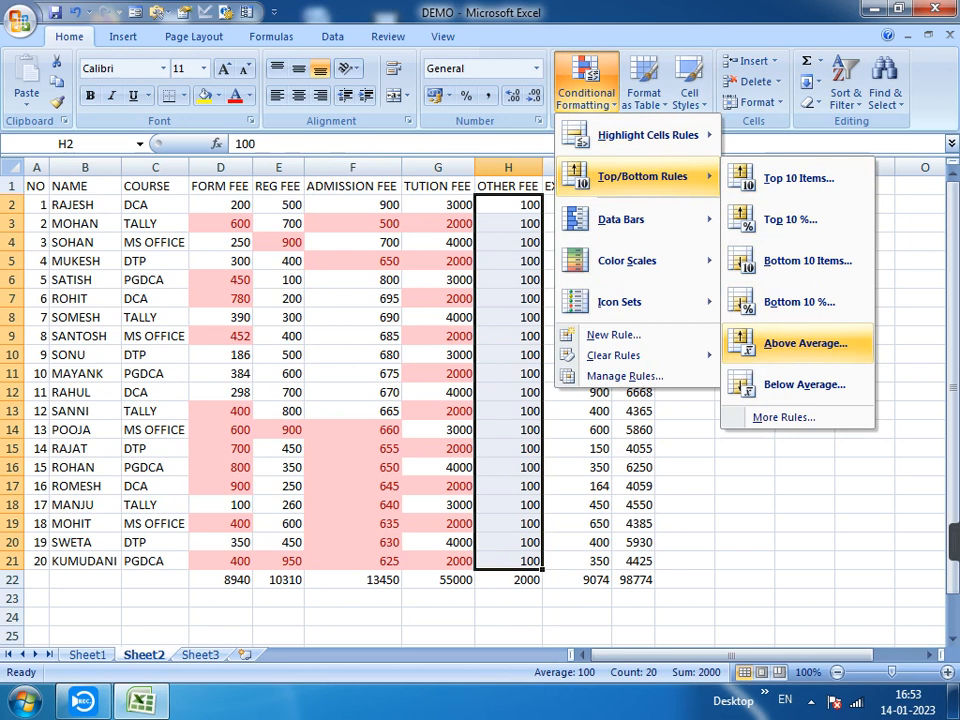
pyautogui.click(805, 343)
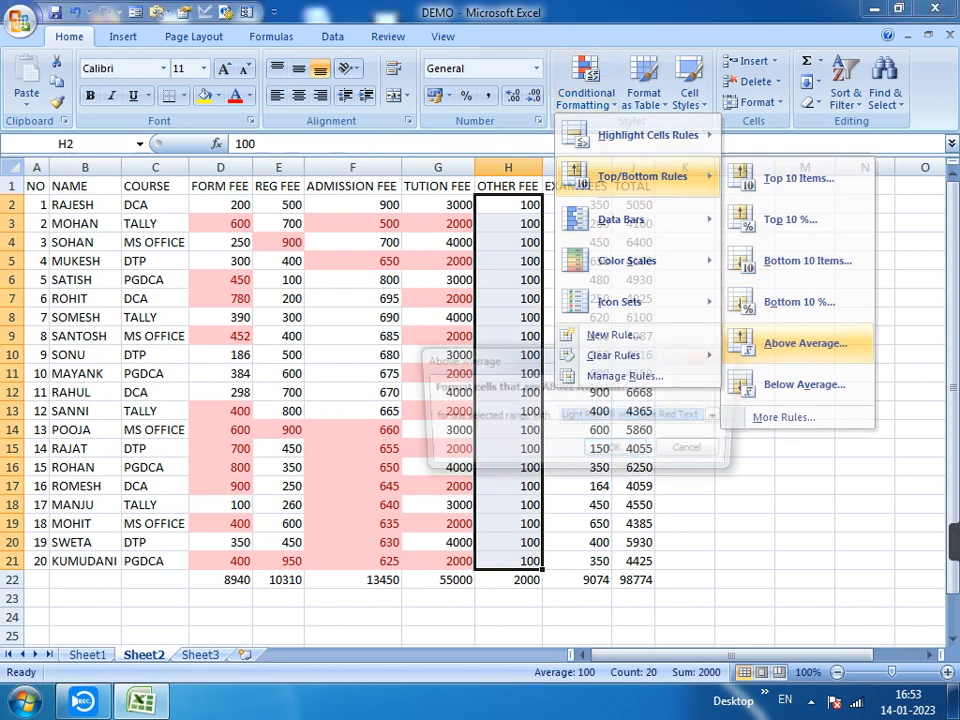
pyautogui.press('Return')
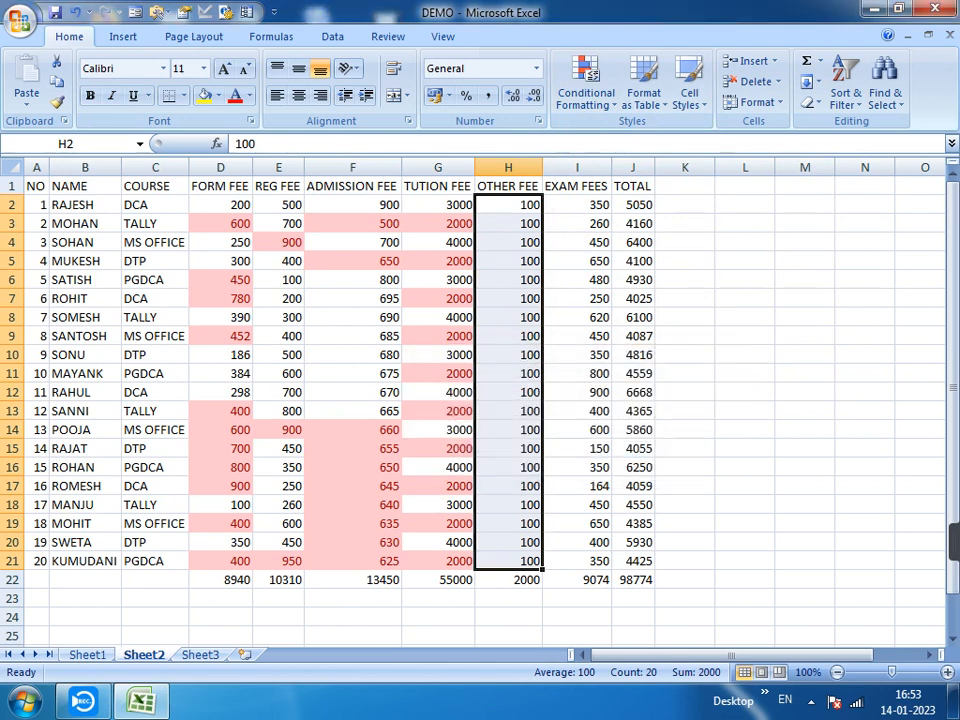
# - Highlight the above-average EXAM FEES values (I2:I21) with a light red fill and dark red text
pyautogui.moveTo(577, 205); pyautogui.dragTo(577, 561)
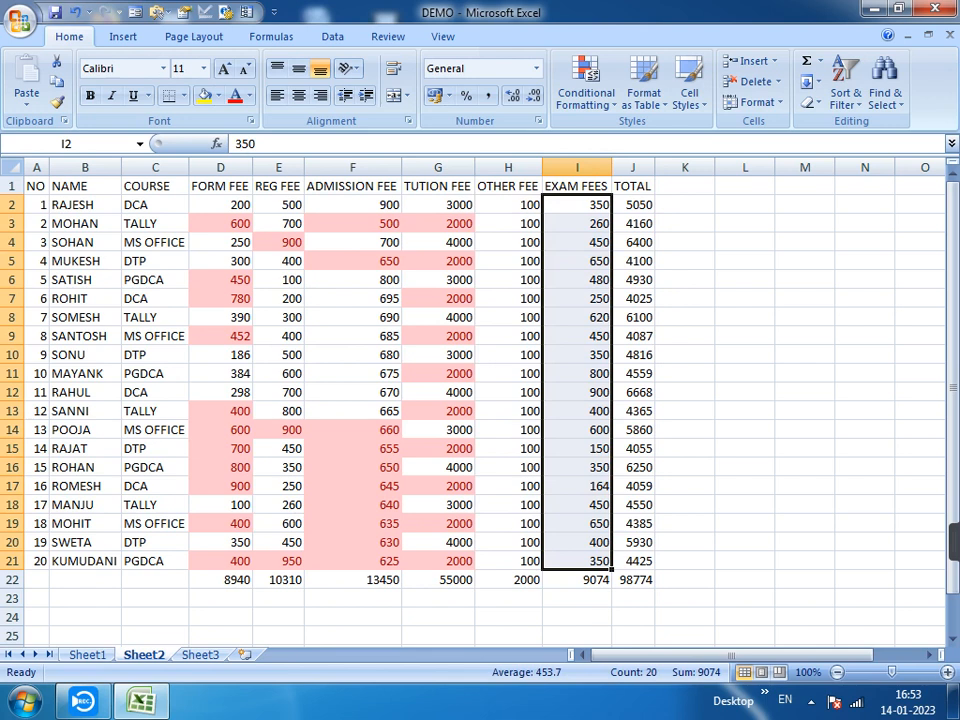
pyautogui.click(586, 85)
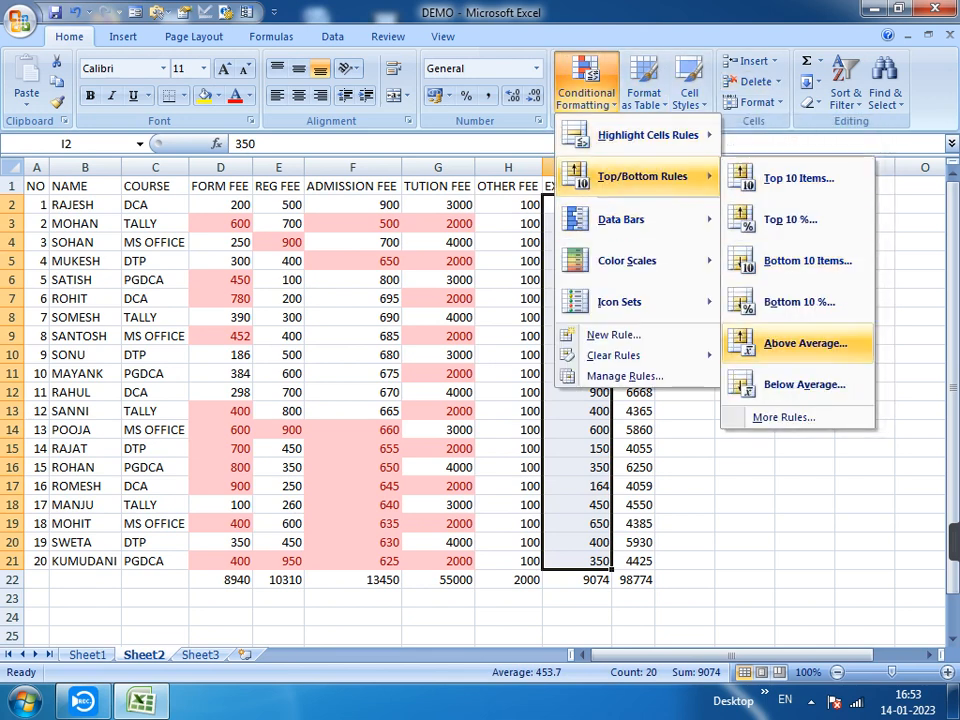
pyautogui.click(805, 343)
pyautogui.press('Return')
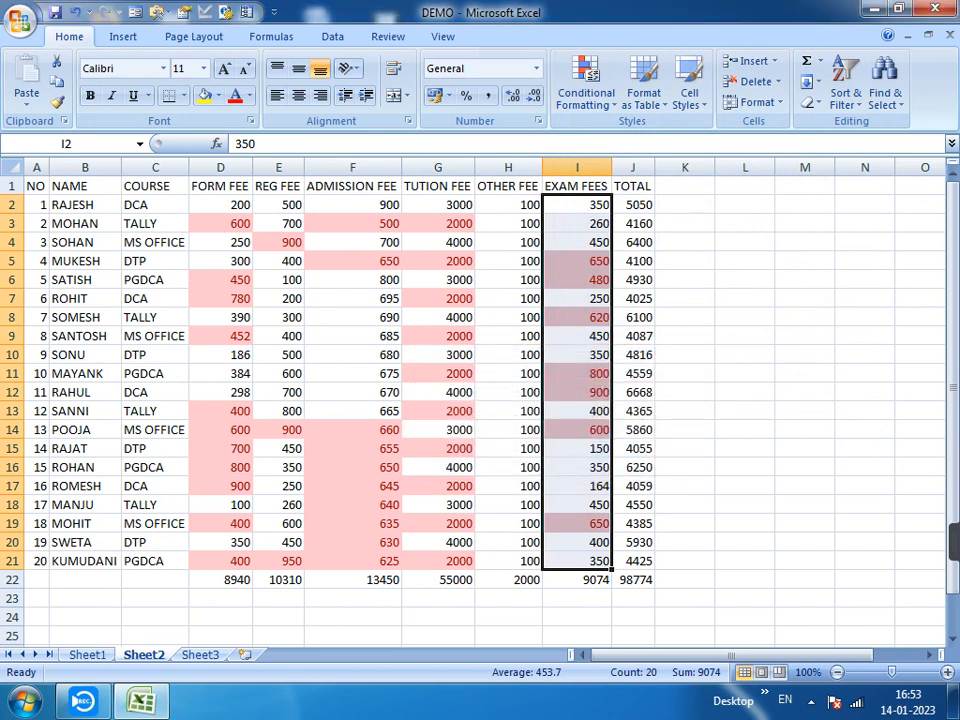
# - Highlight the below-average TOTAL values (J2:J21) with Light Red Fill with Dark Red Text
pyautogui.moveTo(633, 205); pyautogui.dragTo(633, 561)
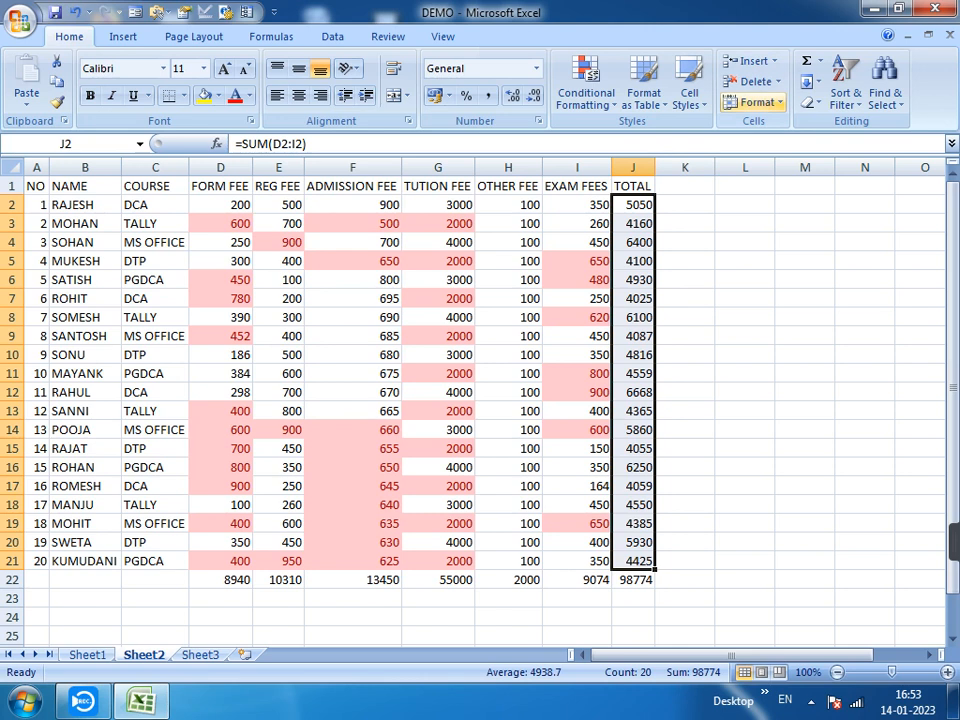
pyautogui.click(586, 88)
pyautogui.moveTo(642, 176)
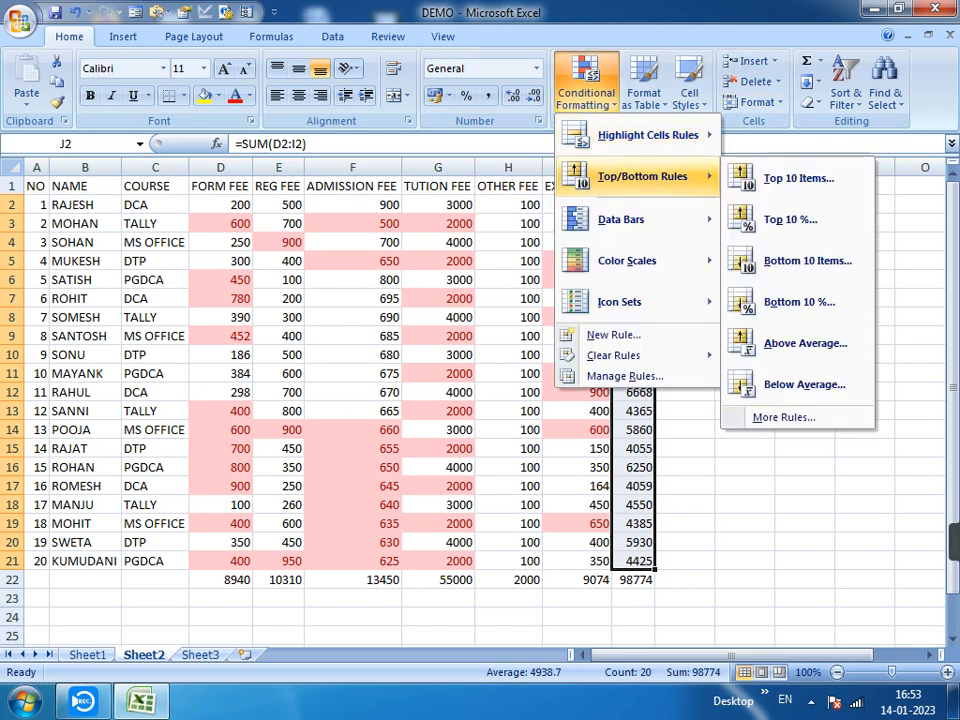
pyautogui.click(804, 384)
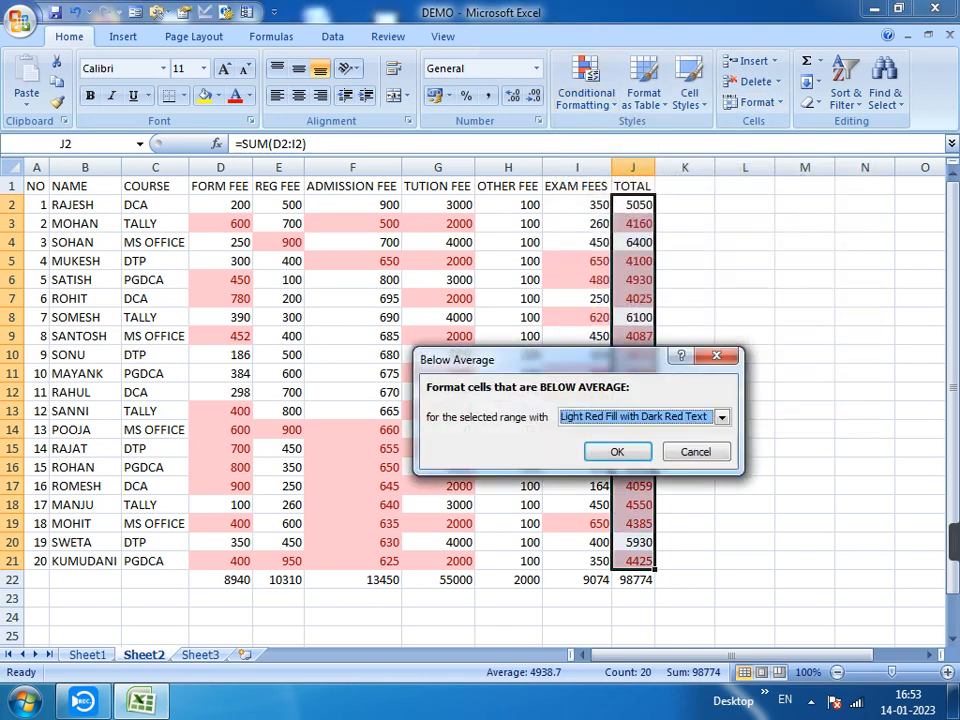
pyautogui.click(615, 452)
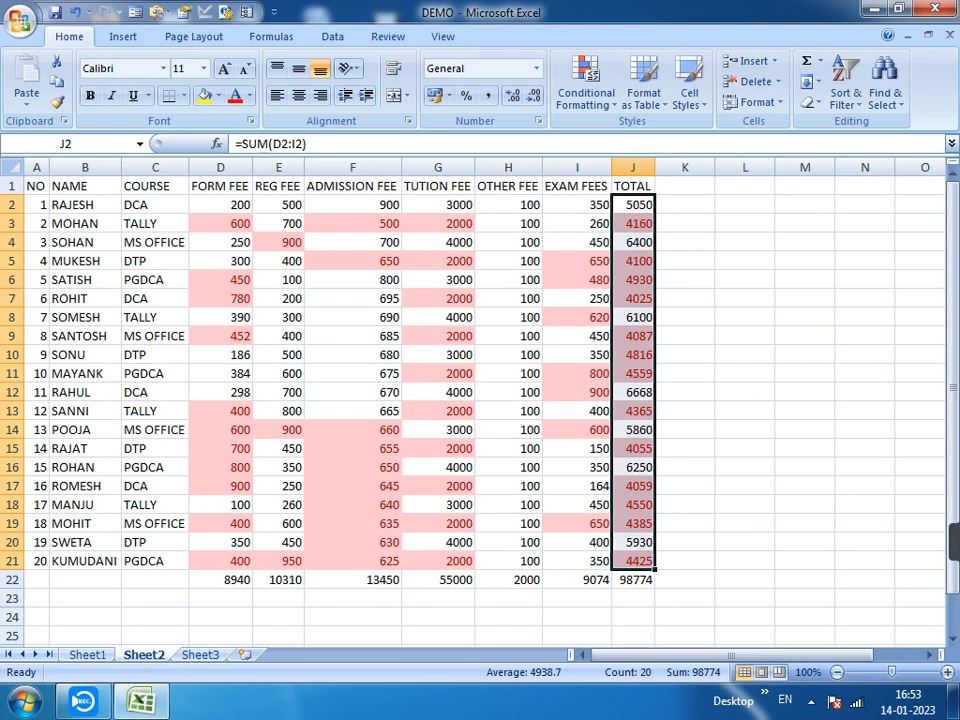
pyautogui.moveTo(36, 186); pyautogui.dragTo(85, 242)
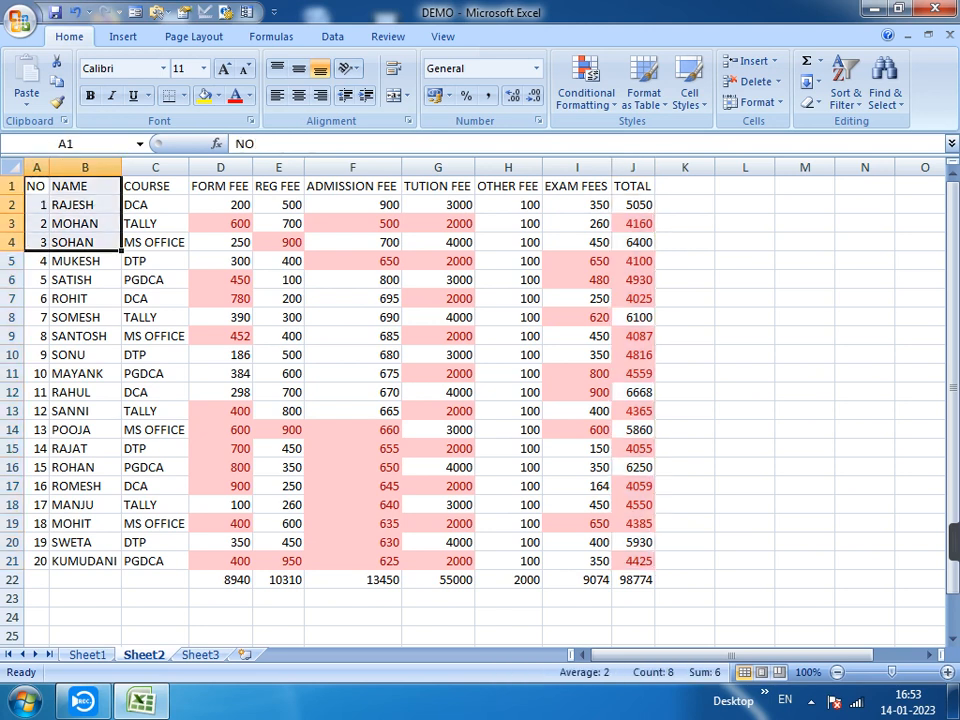
pyautogui.moveTo(577, 280); pyautogui.dragTo(520, 280)
pyautogui.click(685, 167)
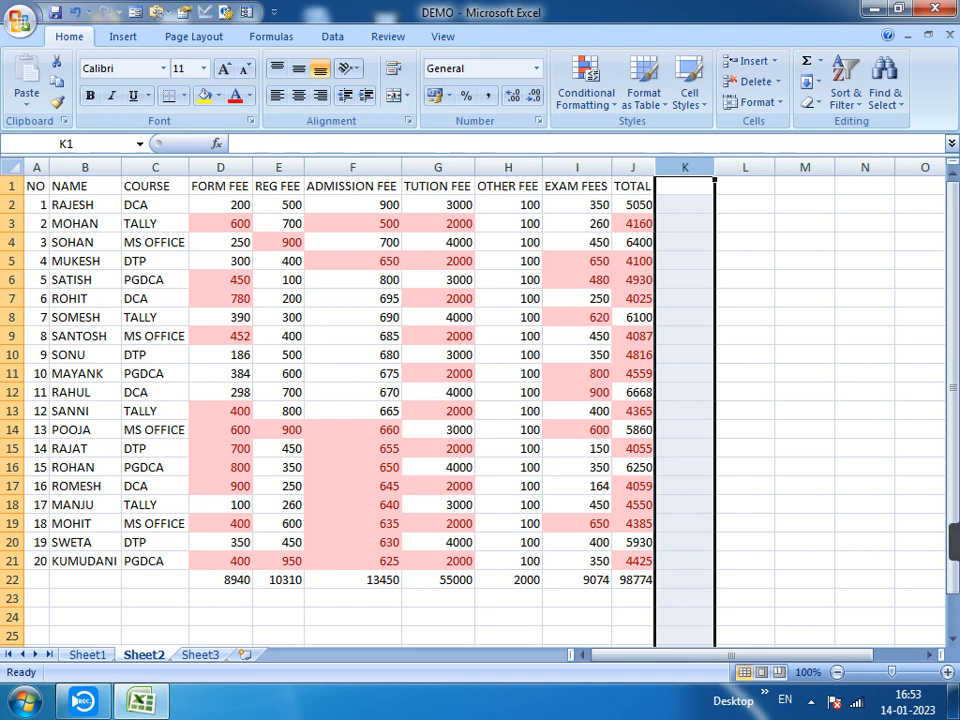
# - Apply a Top 10 Items conditional format to the empty column K with Light Red Fill with Dark Red Text
pyautogui.click(586, 85)
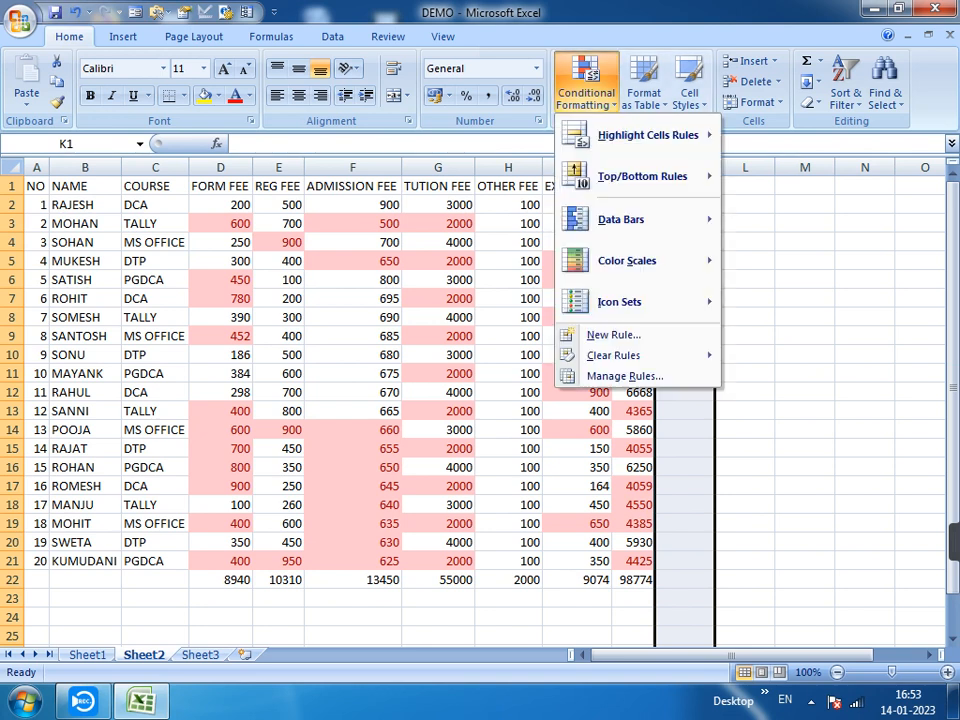
pyautogui.moveTo(642, 176)
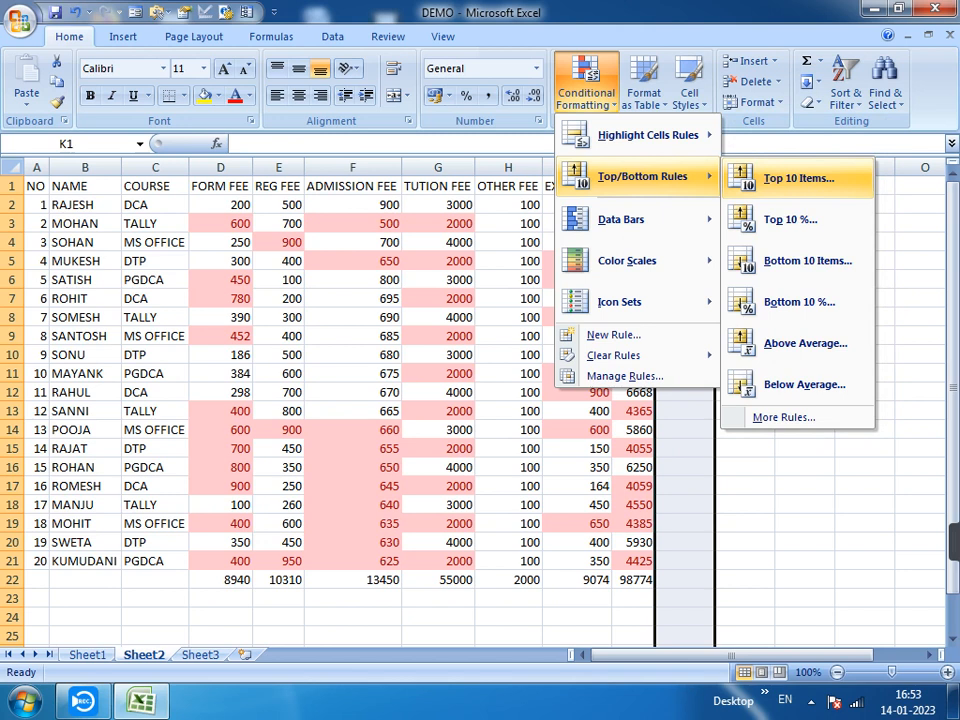
pyautogui.click(798, 178)
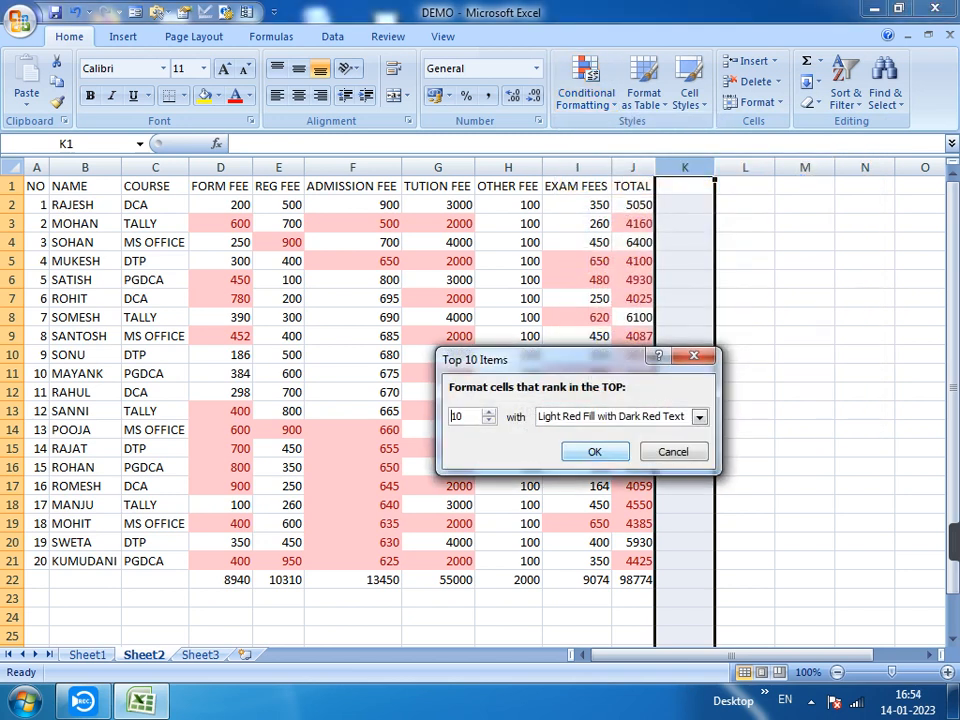
pyautogui.click(595, 452)
pyautogui.click(745, 336)
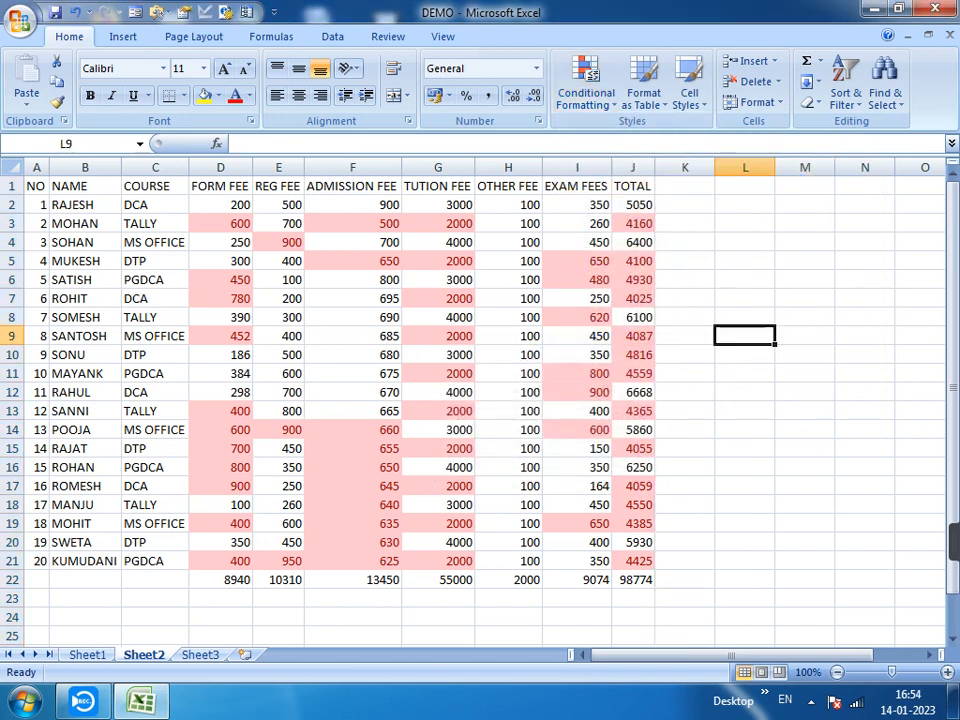
# - Enter the heading VALUE in cell K1, beside the TOTAL column
pyautogui.click(685, 205)
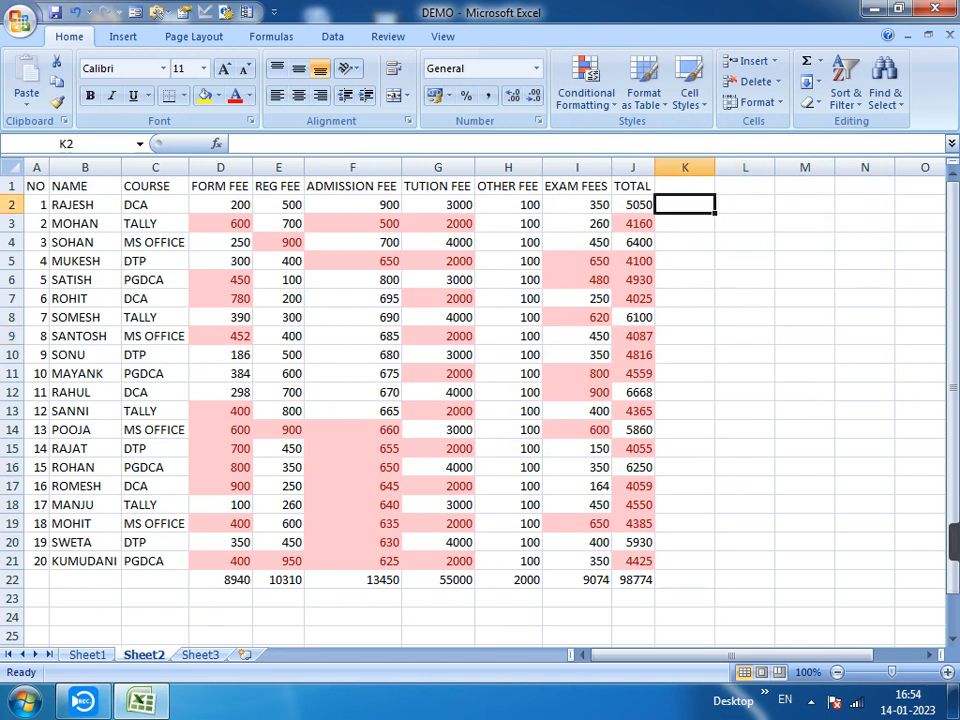
pyautogui.click(685, 186)
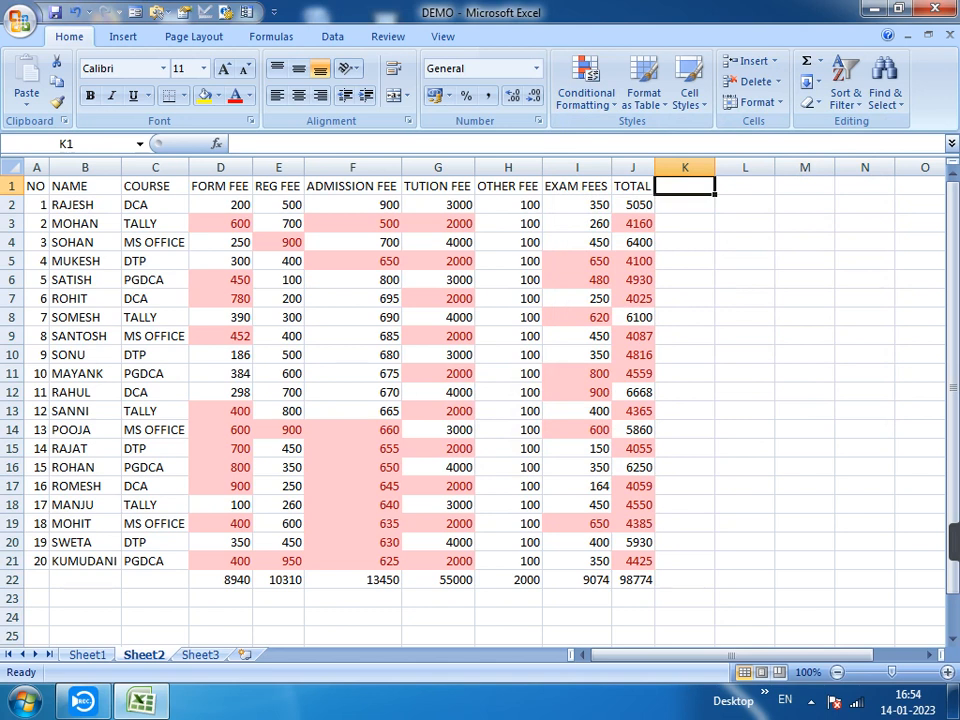
pyautogui.write('VALUE')
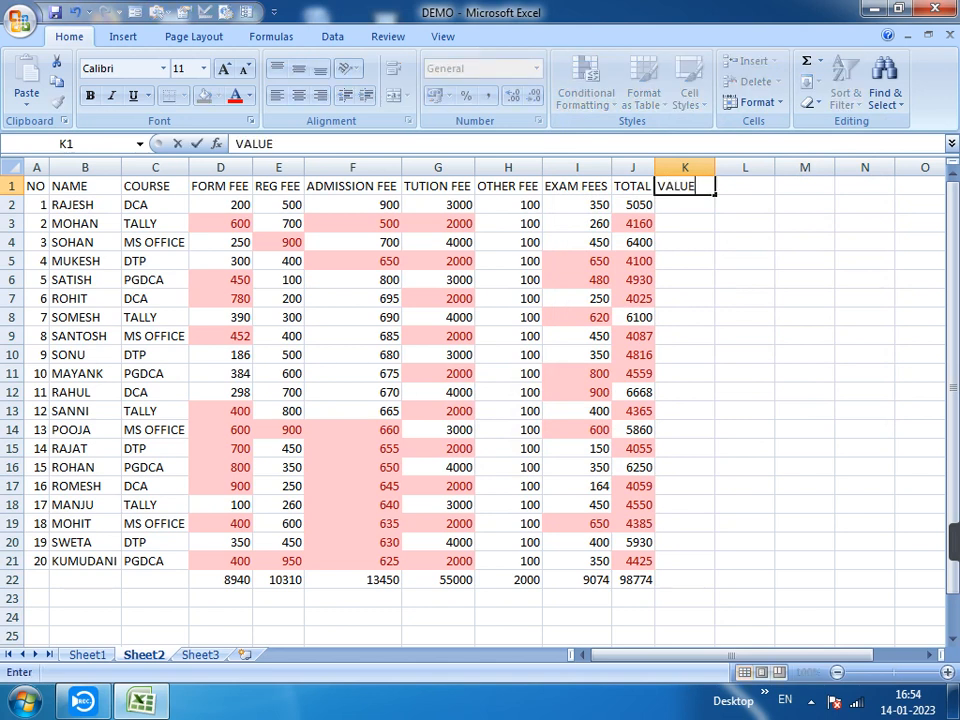
pyautogui.press('Return')
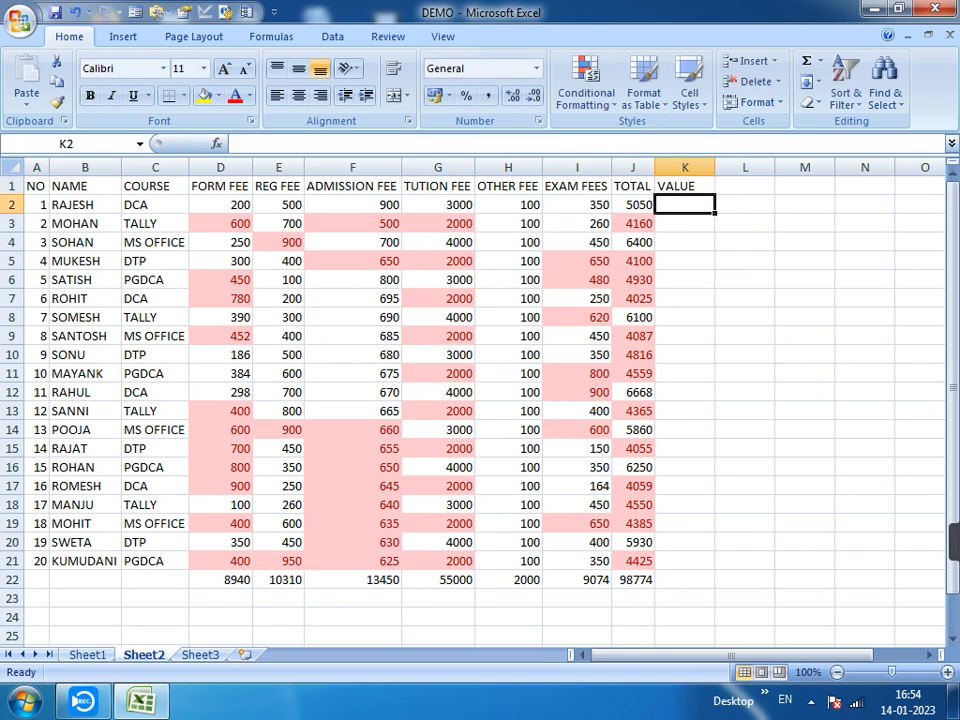
# - Fill cells K2 to K6 of the VALUE column with 50, 40, 5, 9 and 36
pyautogui.write('50')
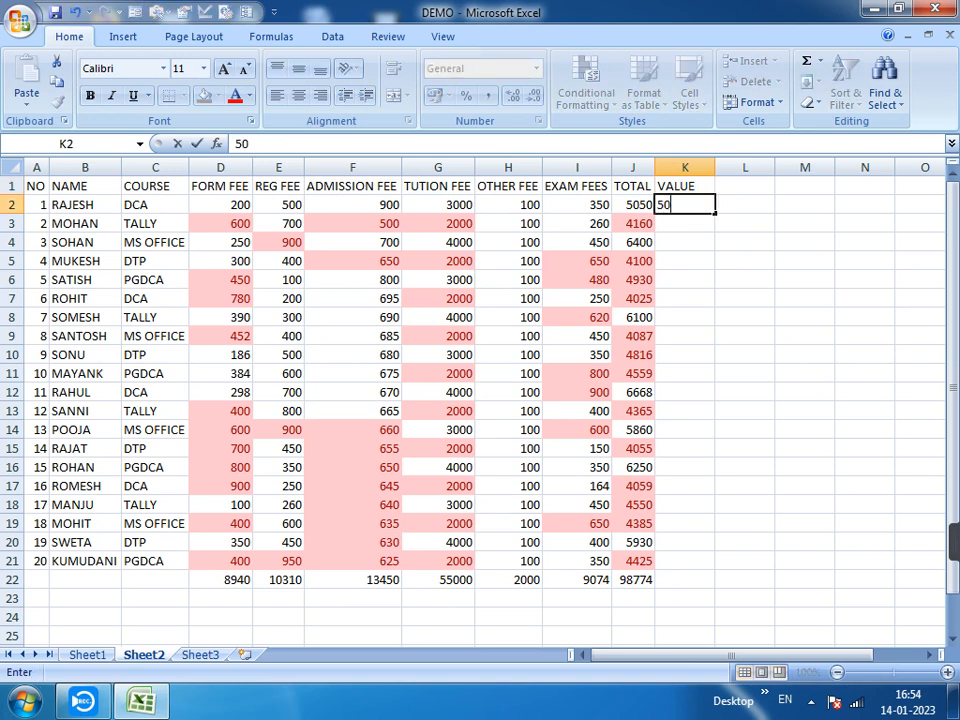
pyautogui.press('Return')
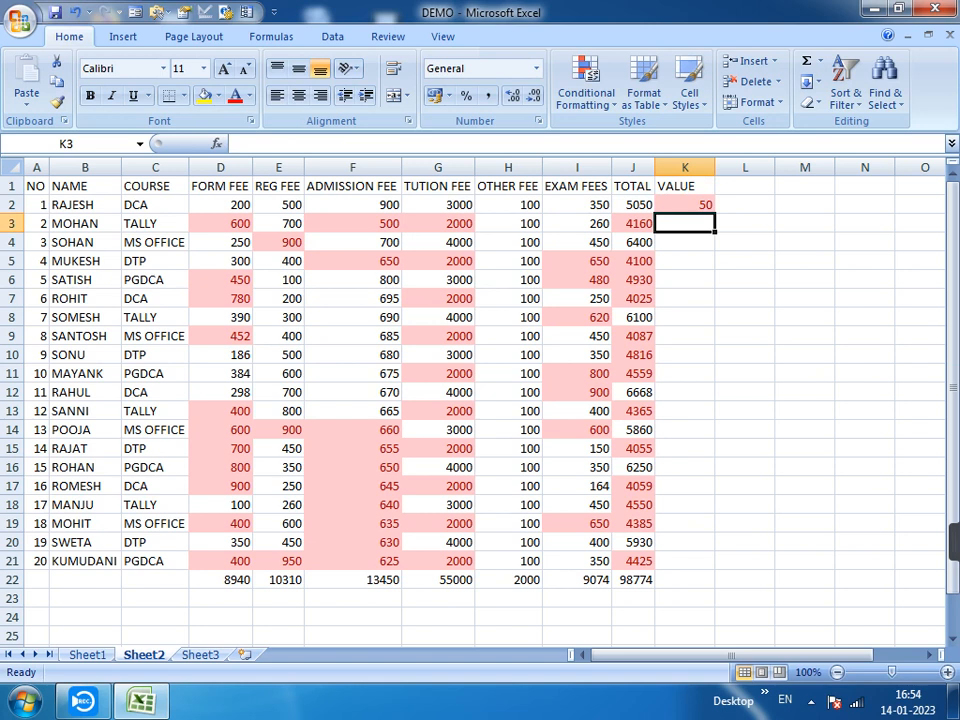
pyautogui.write('40')
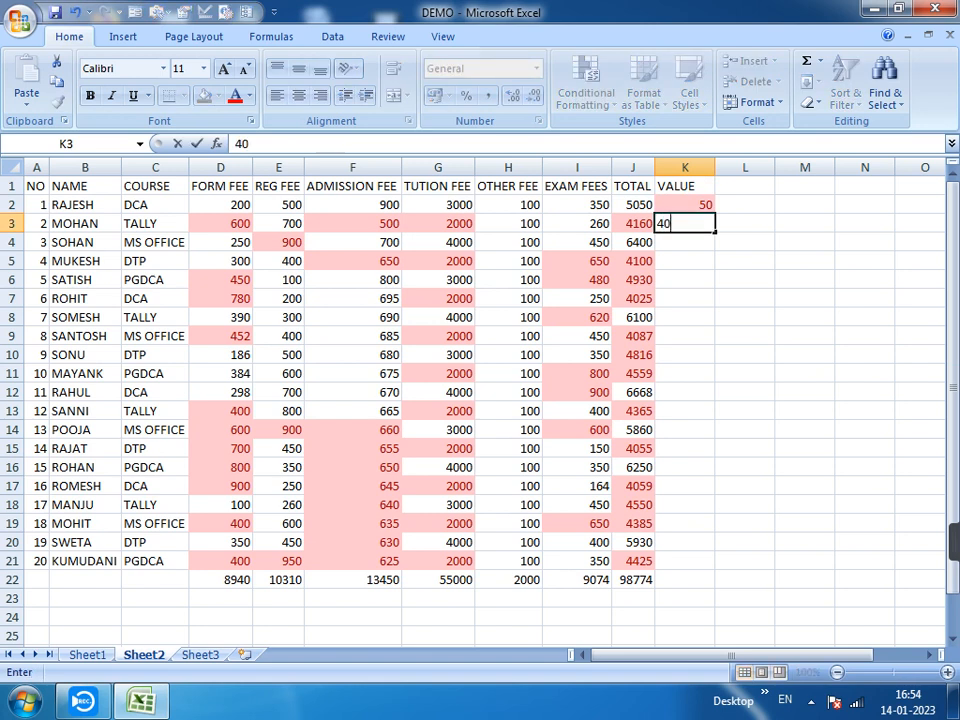
pyautogui.press('Return')
pyautogui.write('5')
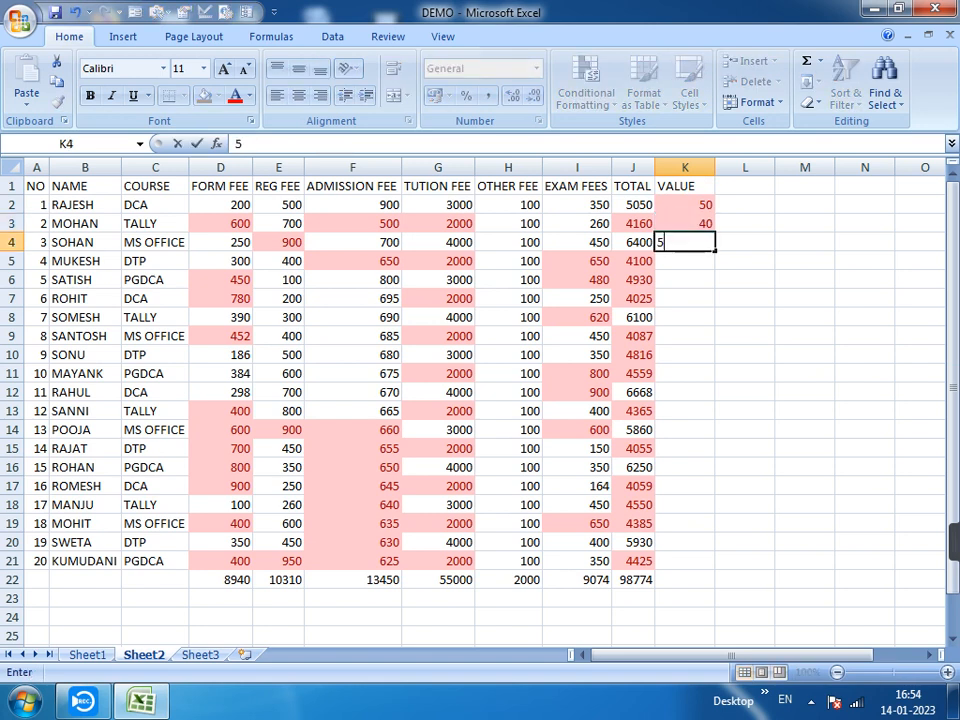
pyautogui.press('Return')
pyautogui.write('9')
pyautogui.press('Return')
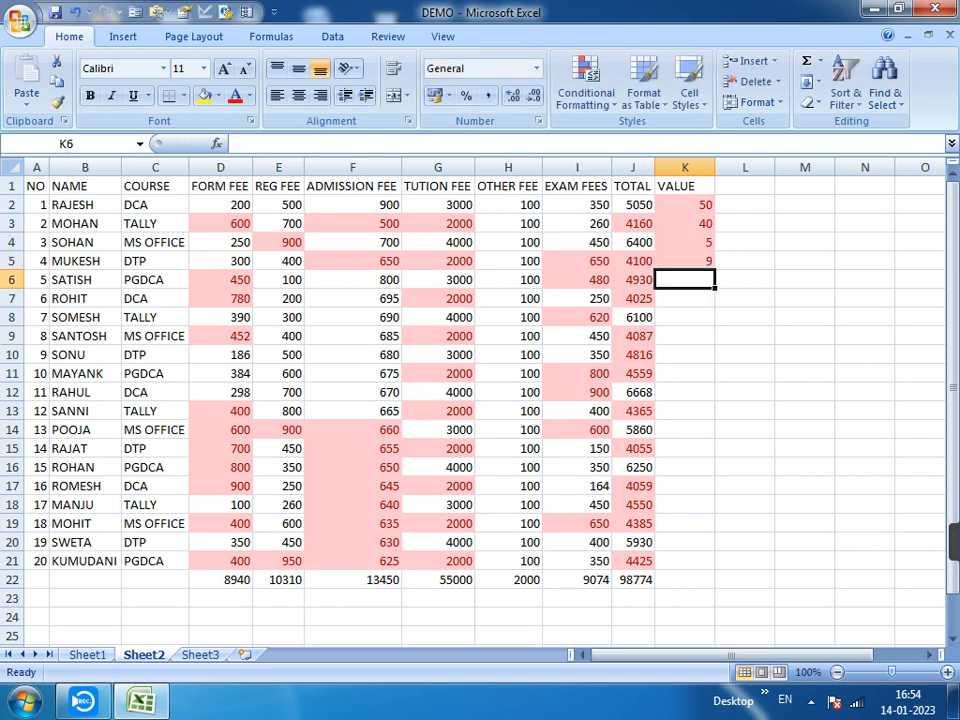
pyautogui.write('36')
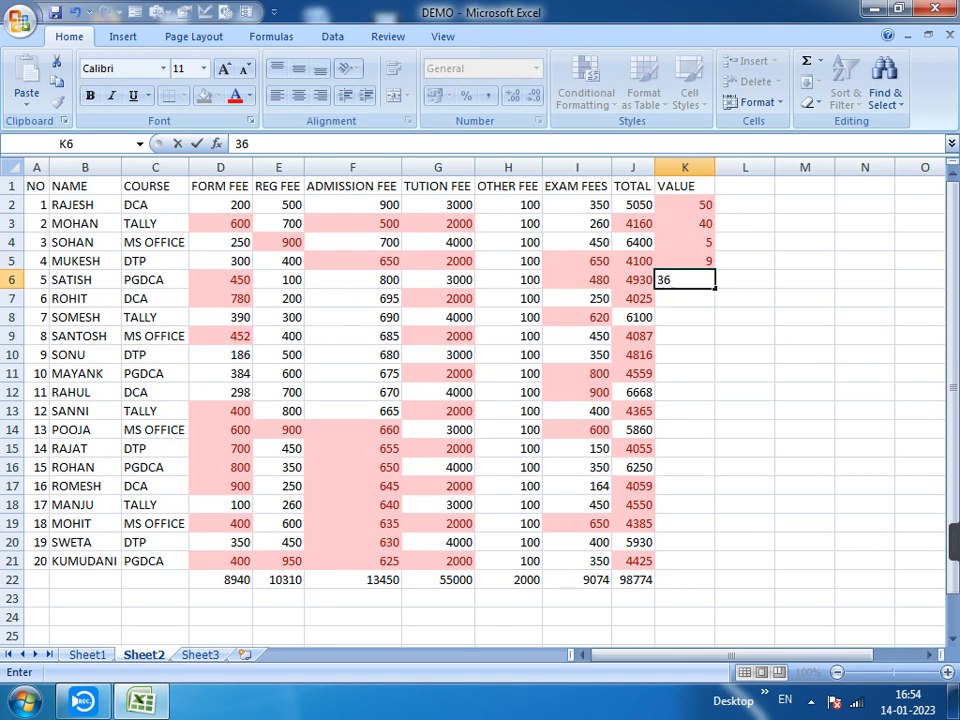
pyautogui.press('Return')
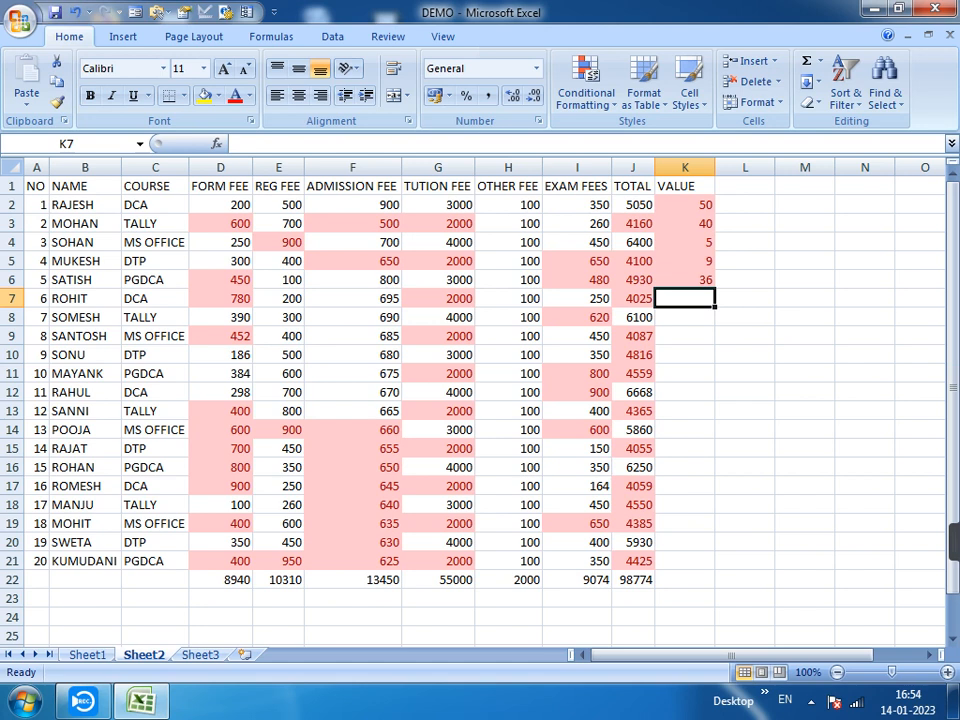
pyautogui.click(586, 90)
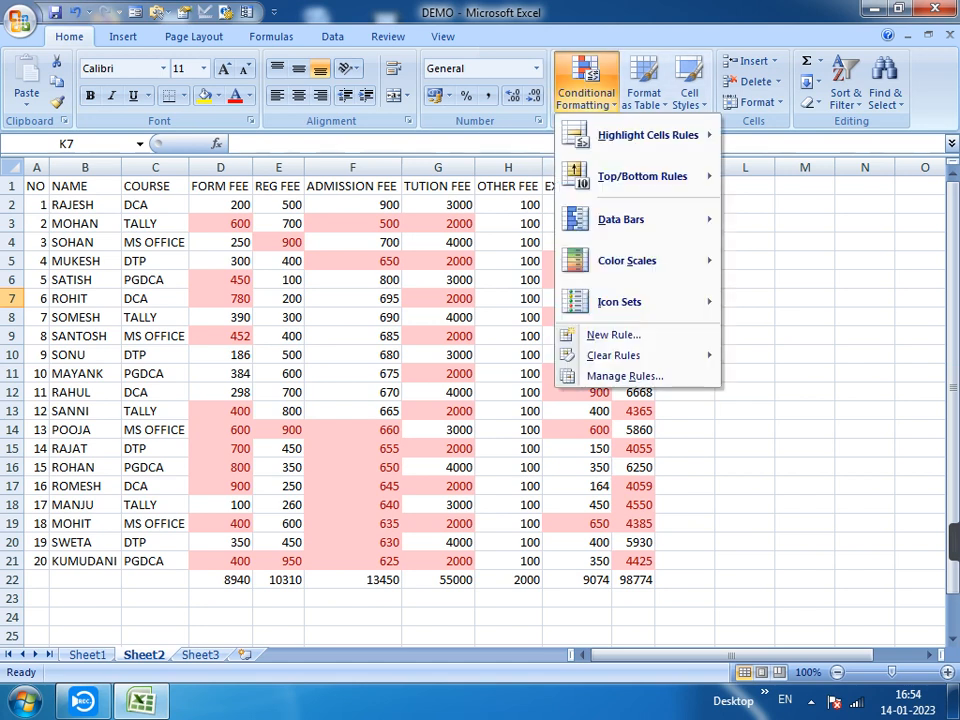
pyautogui.moveTo(642, 176)
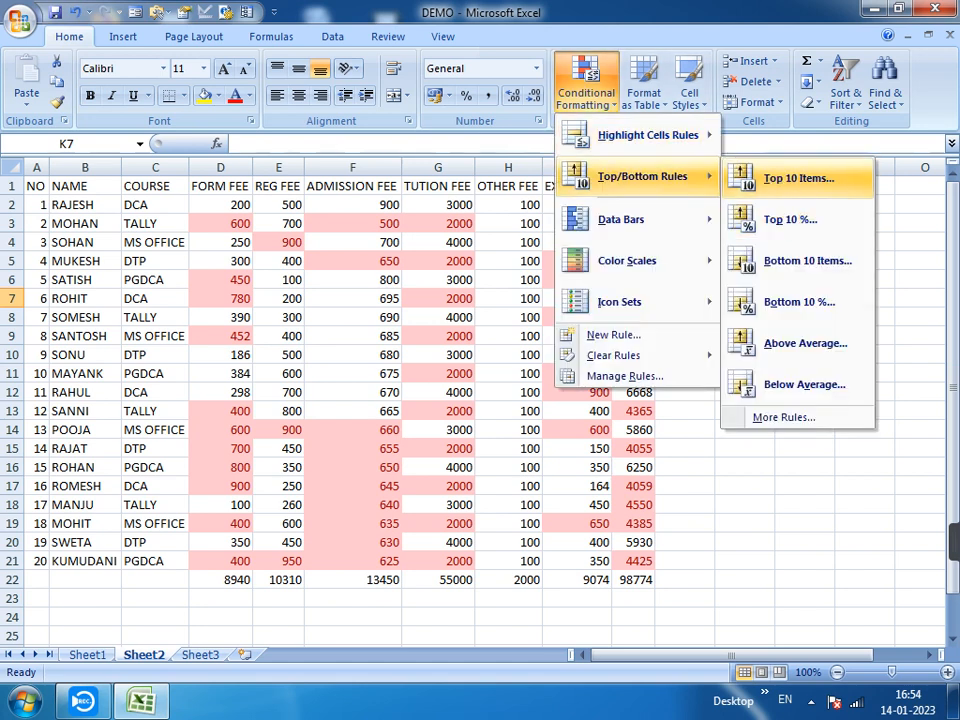
pyautogui.press('Escape')
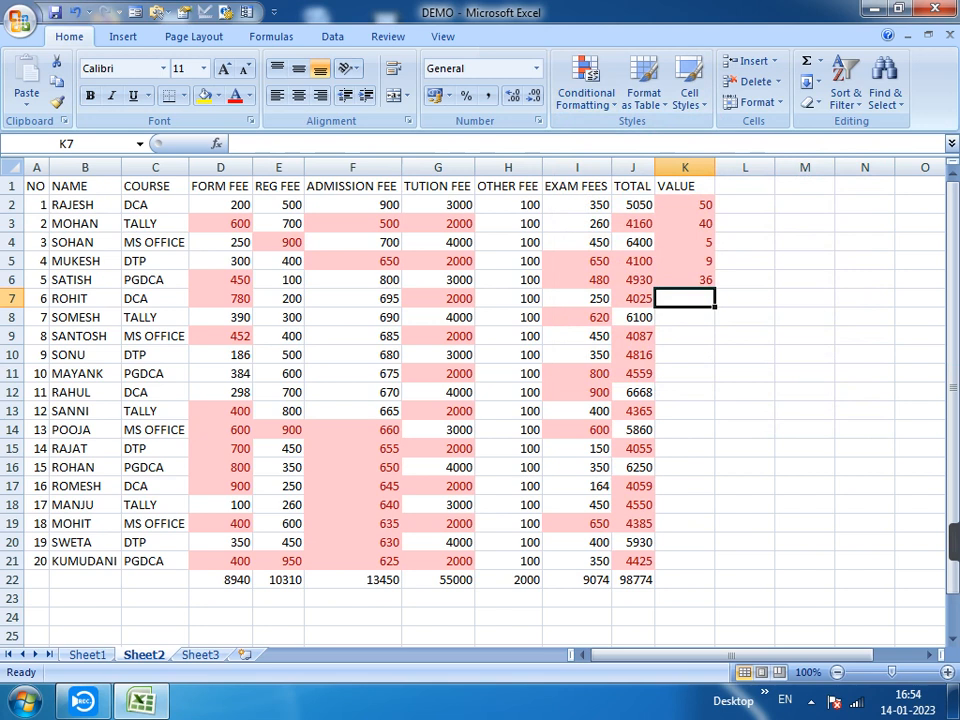
# - Continue the VALUE column in K7 to K11 with 1, 5, 8, 25 and 64
pyautogui.write('1')
pyautogui.press('Return')
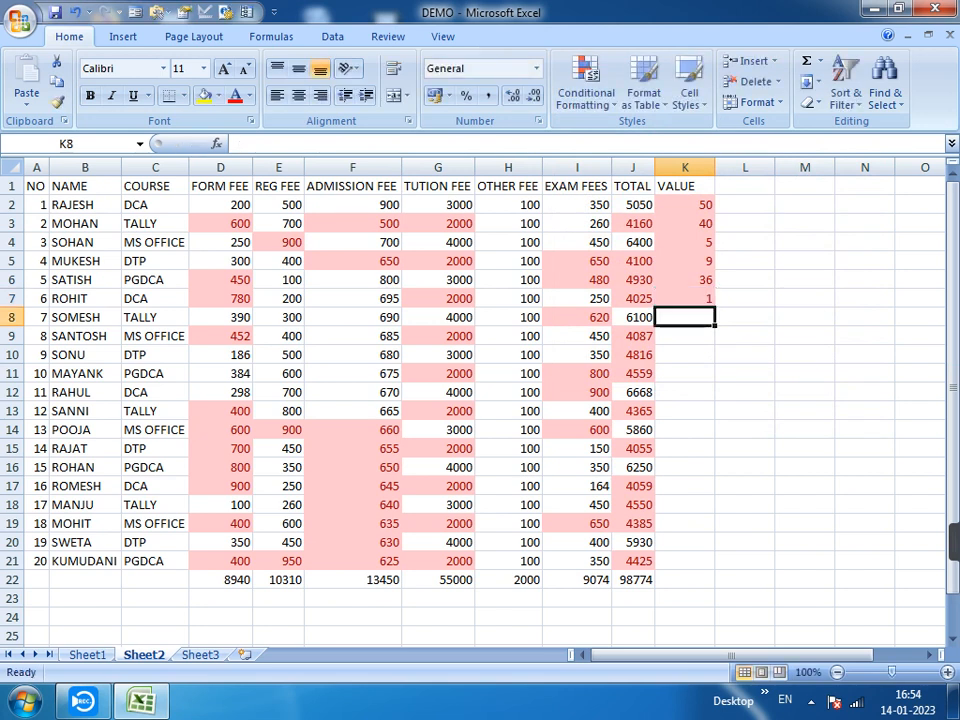
pyautogui.write('5')
pyautogui.press('Return')
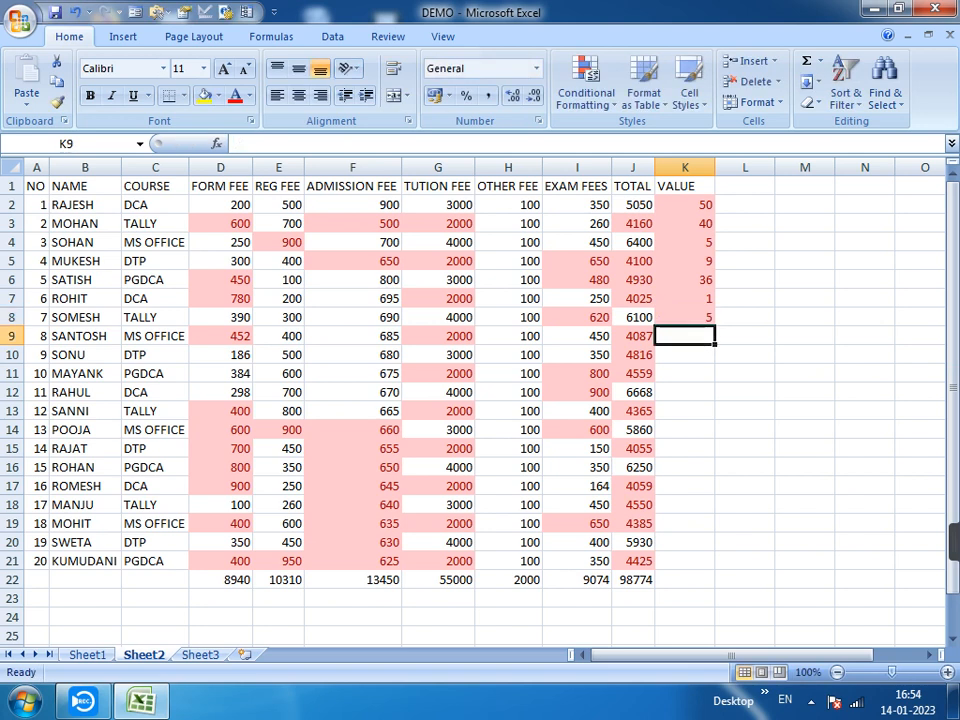
pyautogui.write('8')
pyautogui.press('Return')
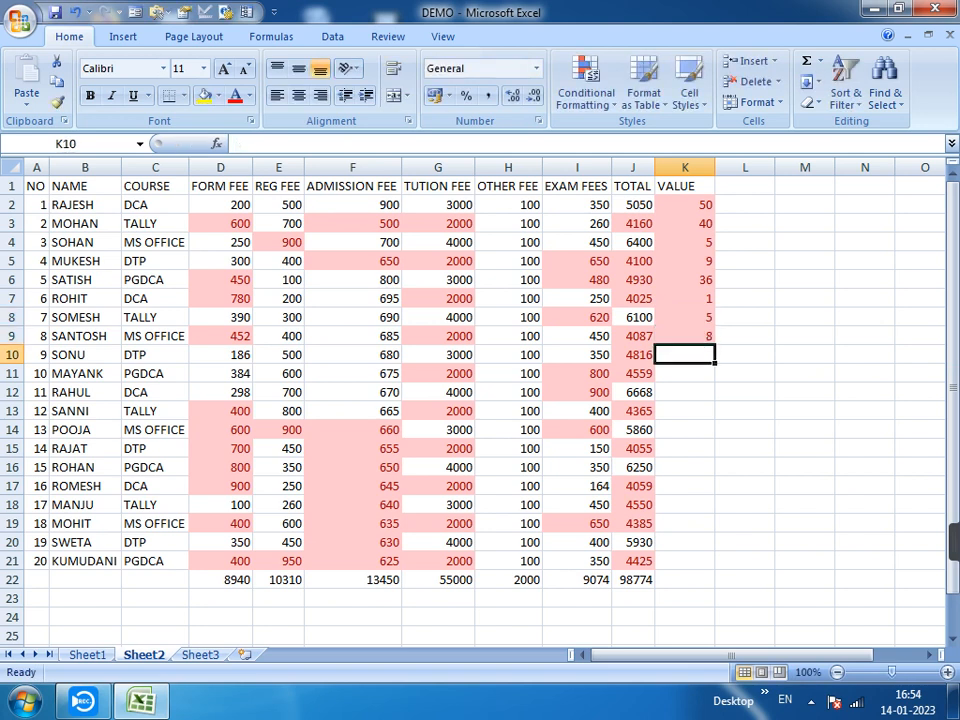
pyautogui.write('25')
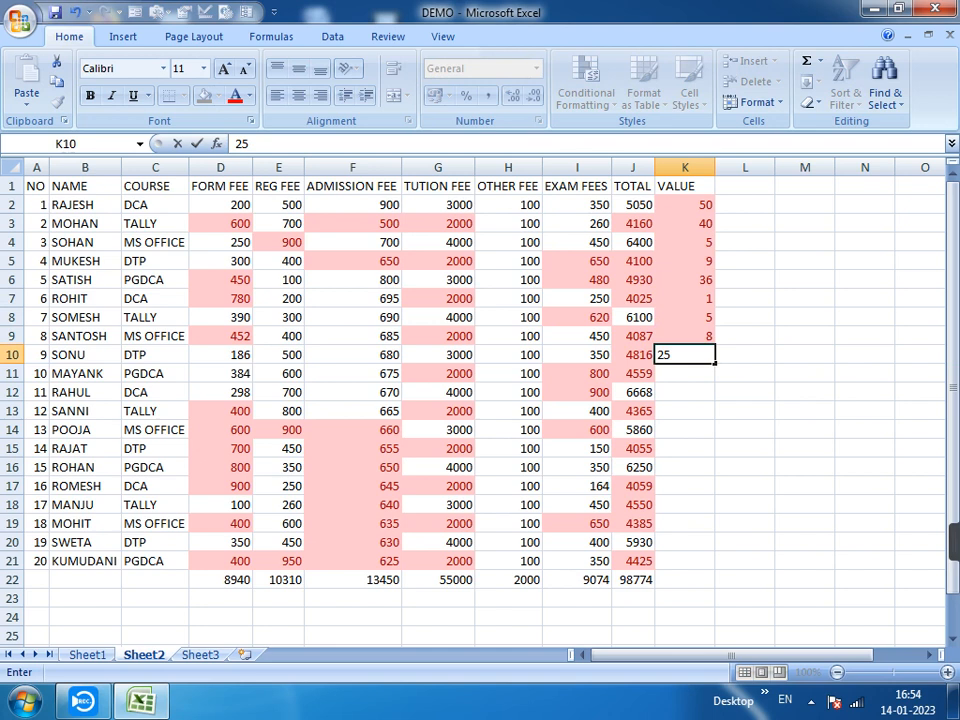
pyautogui.press('Return')
pyautogui.write('64')
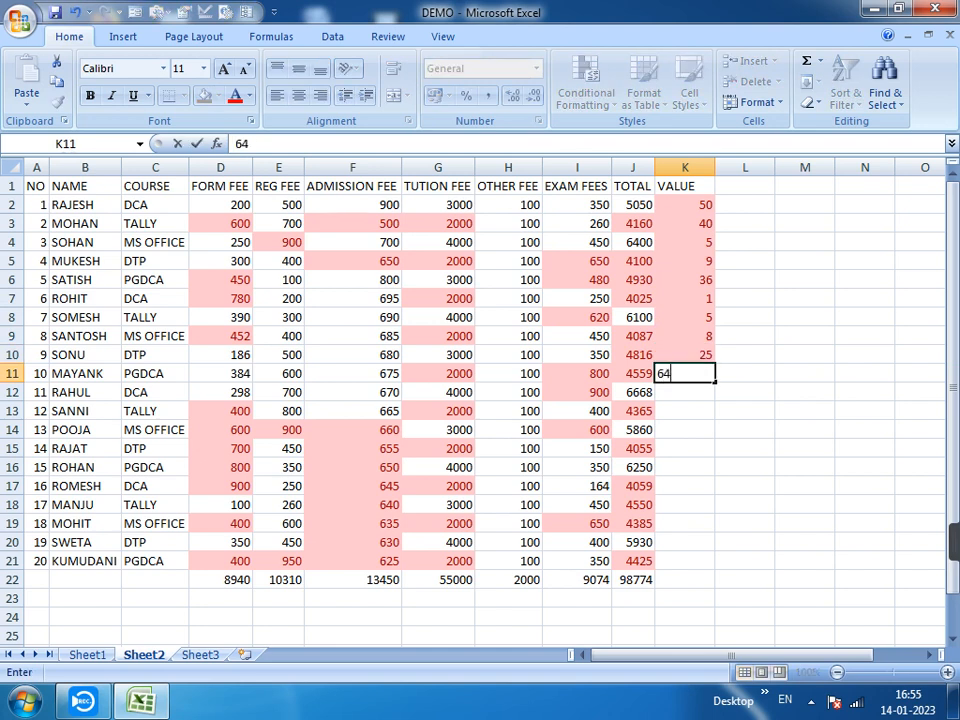
pyautogui.press('Return')
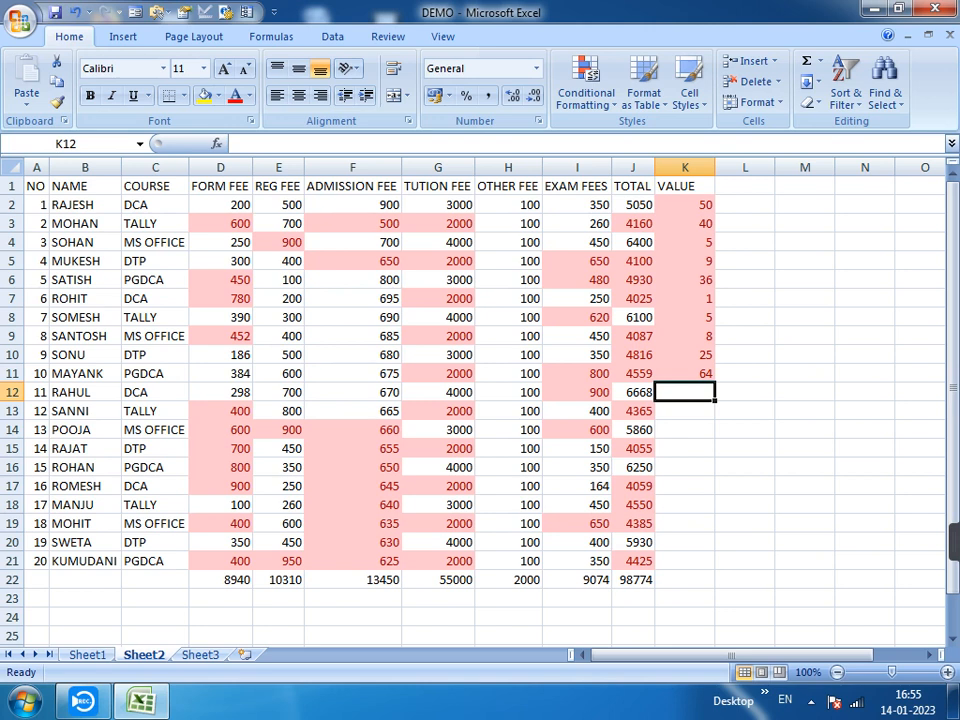
# - Fill cells K12 to K15 of the VALUE column with 5, 47, 65 and 82
pyautogui.write('5')
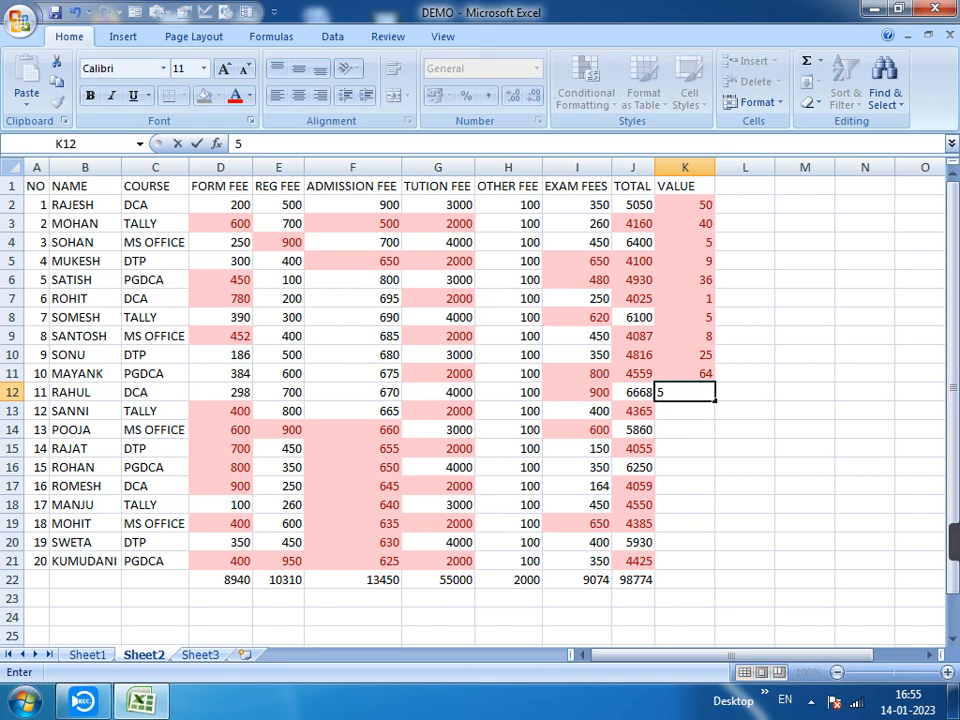
pyautogui.press('Return')
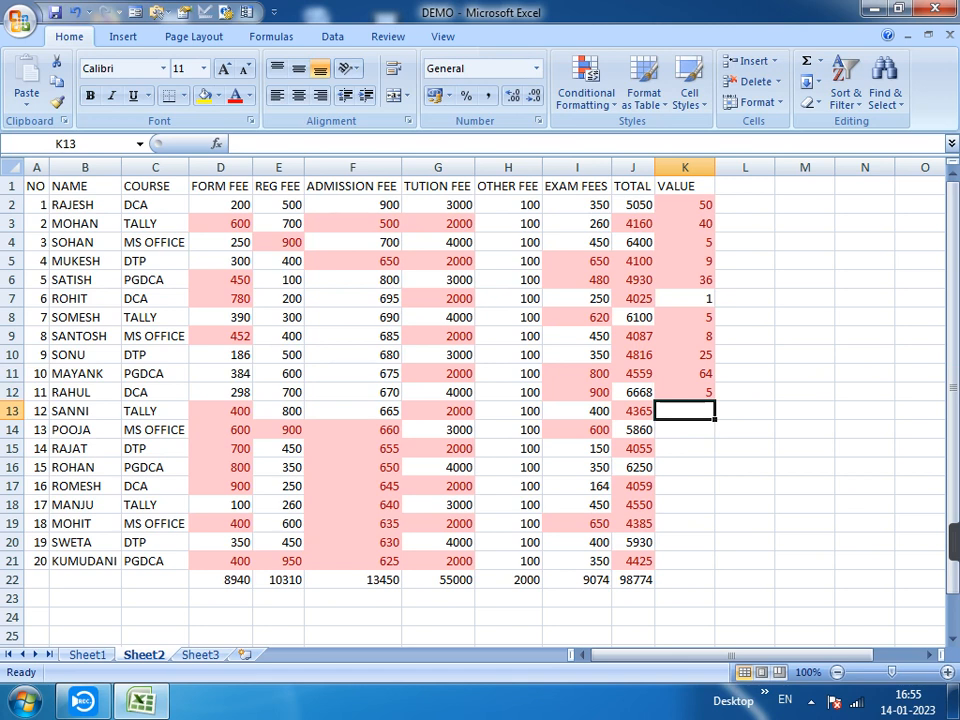
pyautogui.write('47')
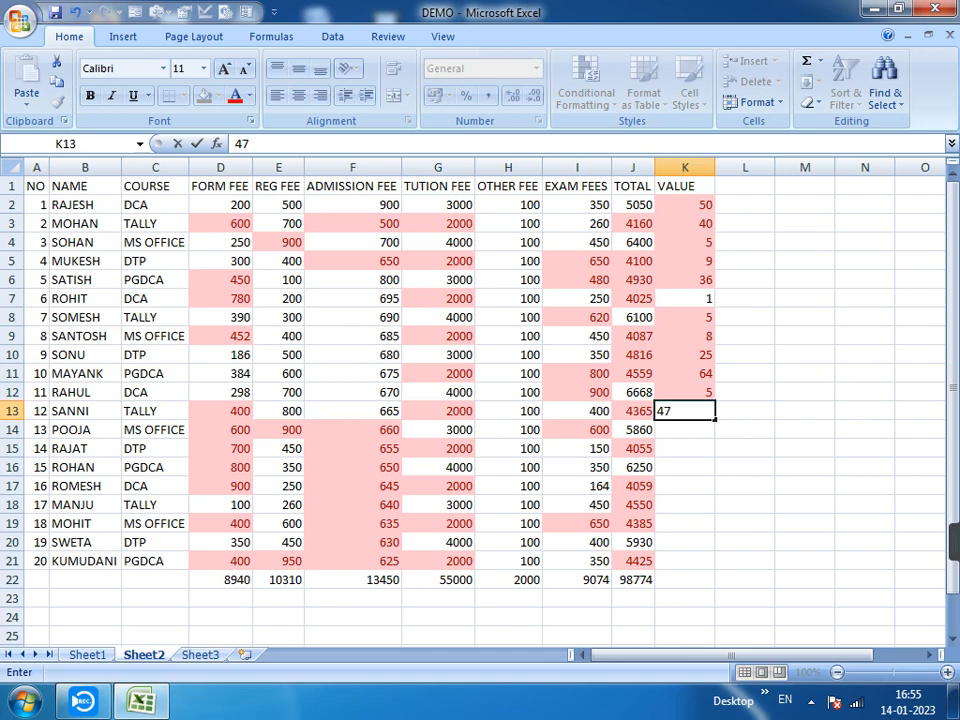
pyautogui.press('Return')
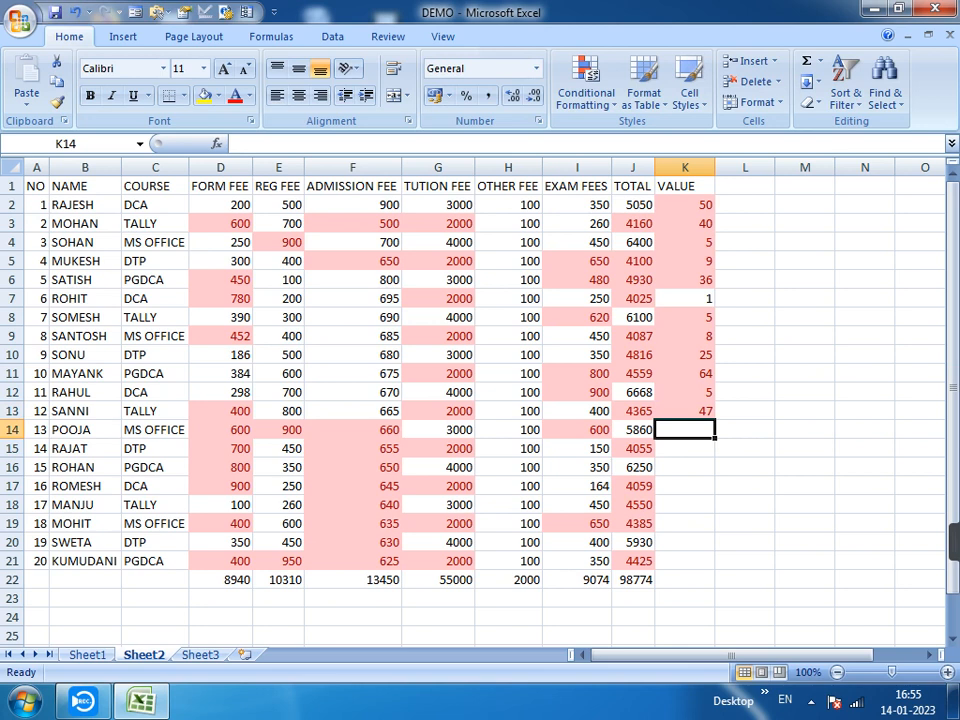
pyautogui.write('65')
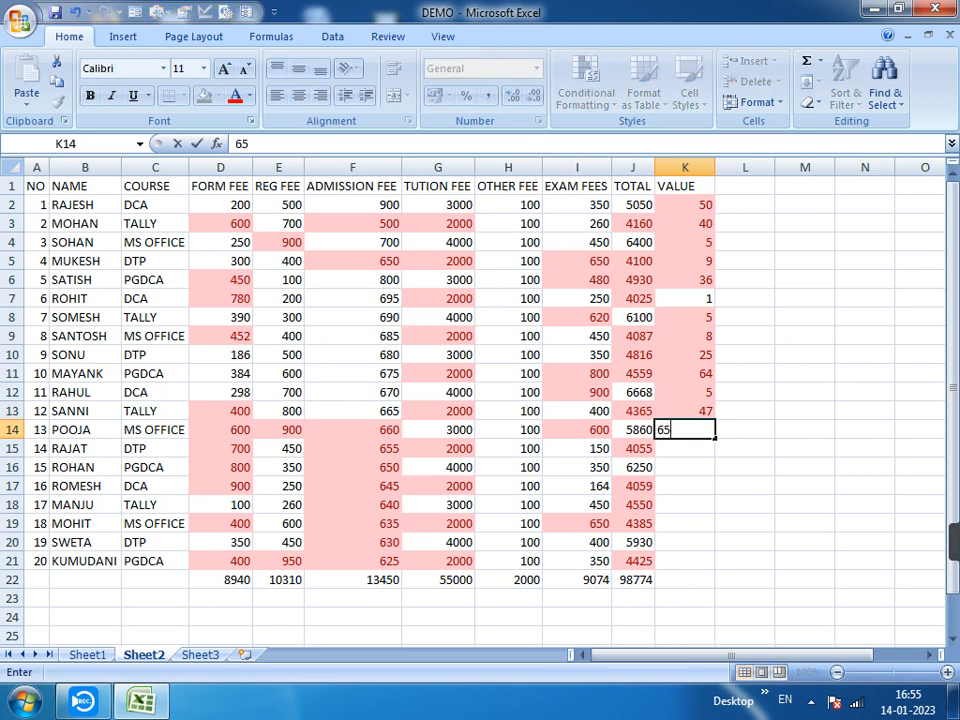
pyautogui.press('Return')
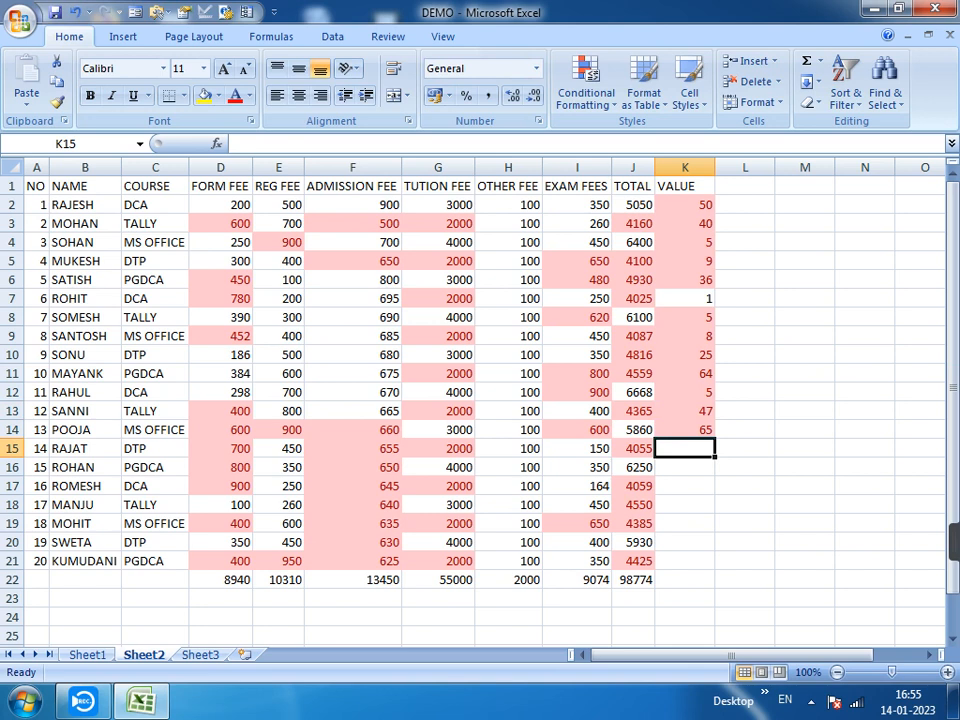
pyautogui.write('82')
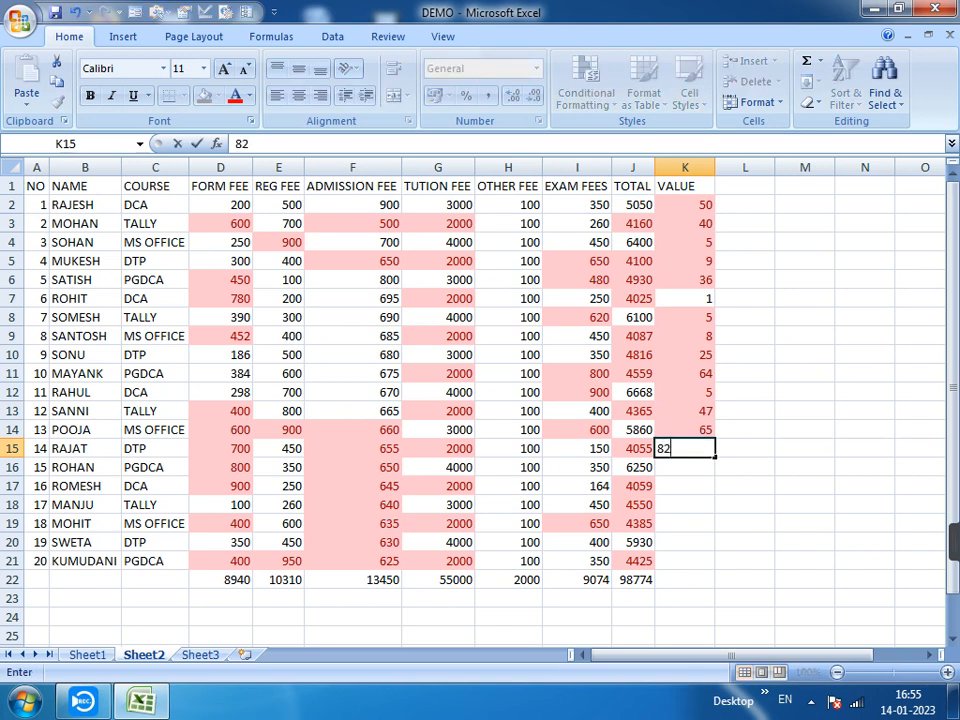
pyautogui.press('Return')
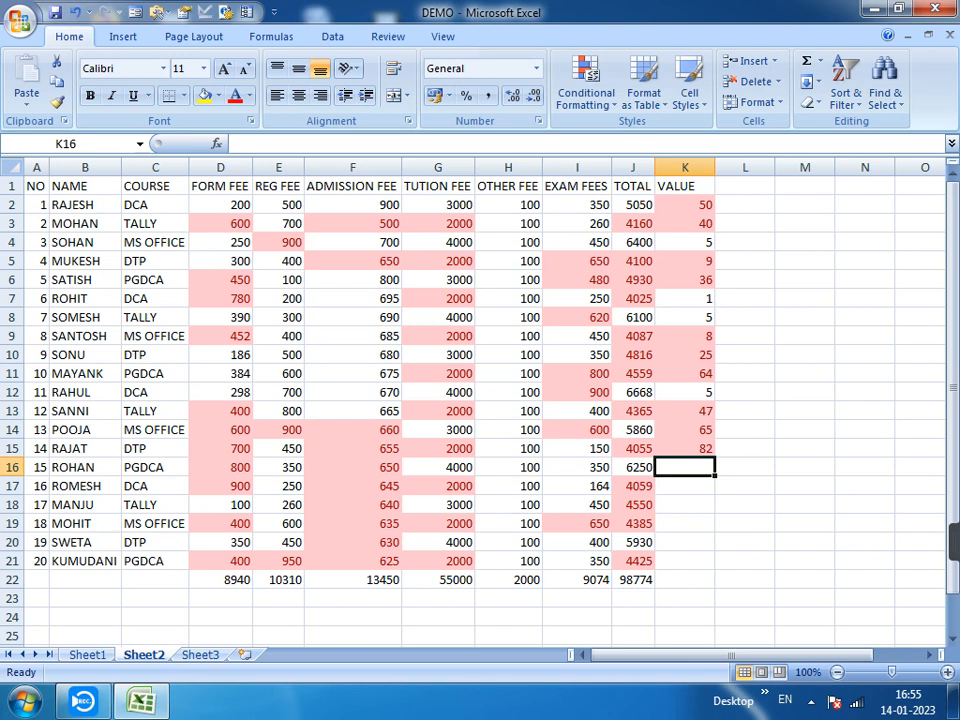
# - Continue the VALUE column in K16 to K19 with 587, 985, 489 and 3658
pyautogui.write('587')
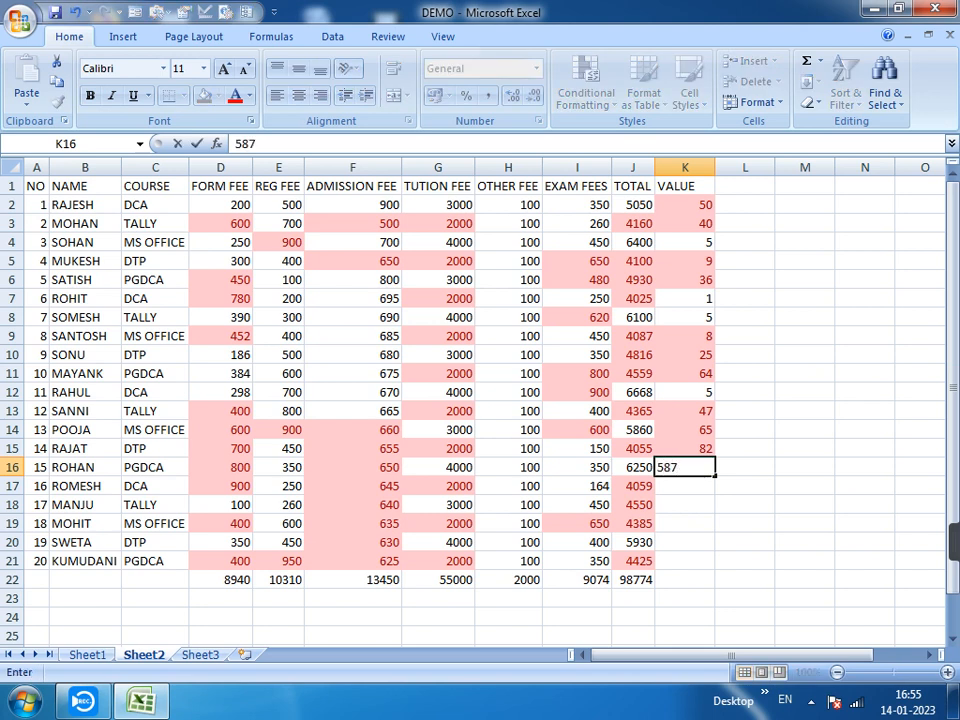
pyautogui.press('Return')
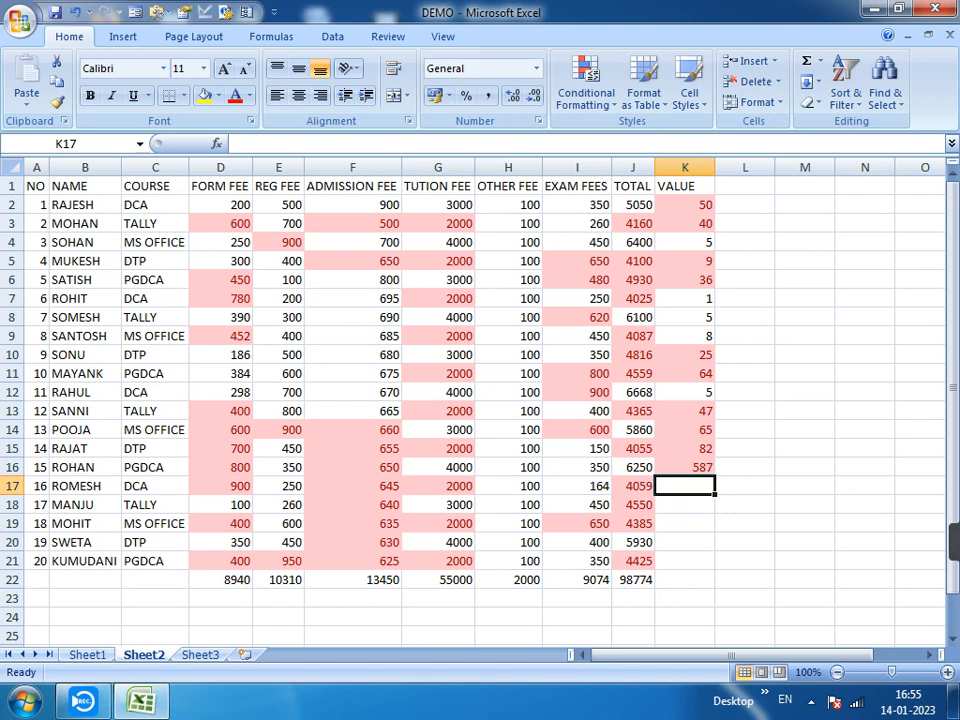
pyautogui.write('985')
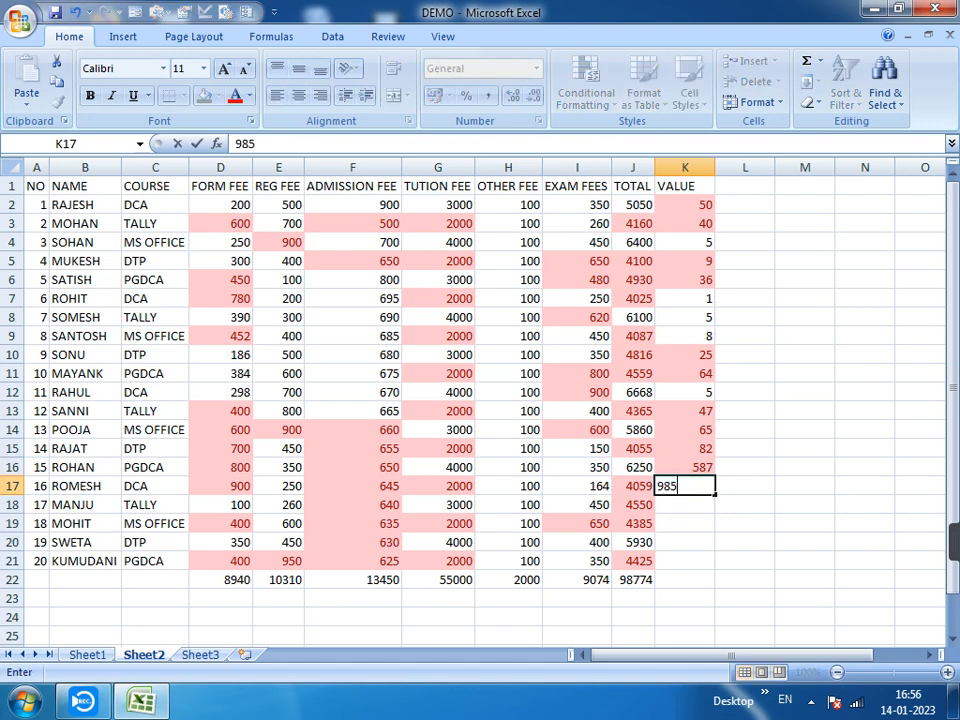
pyautogui.press('Return')
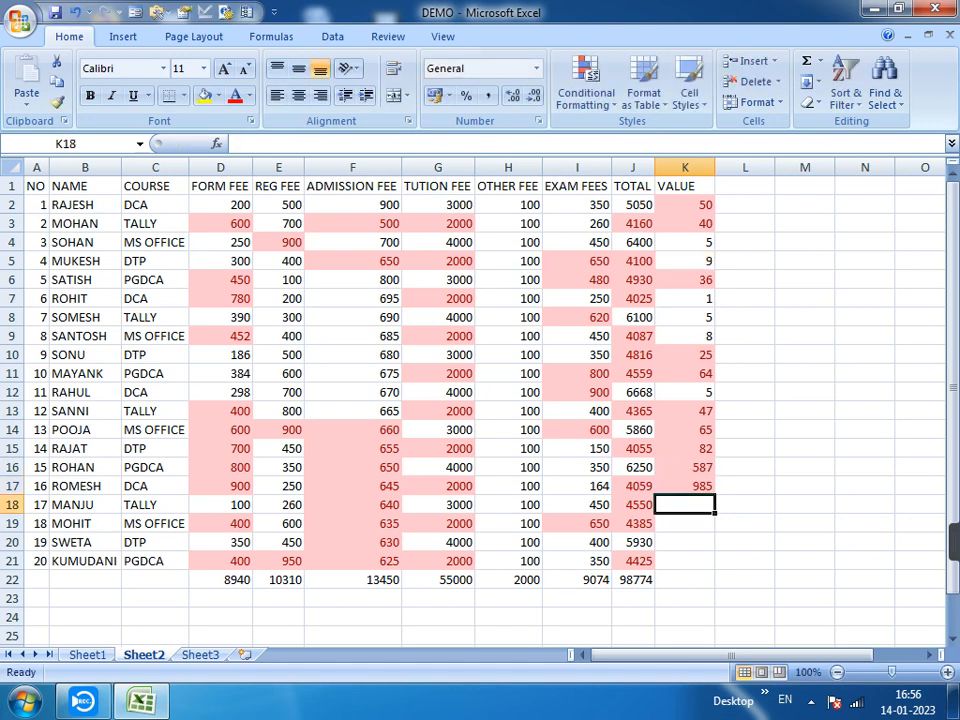
pyautogui.write('489')
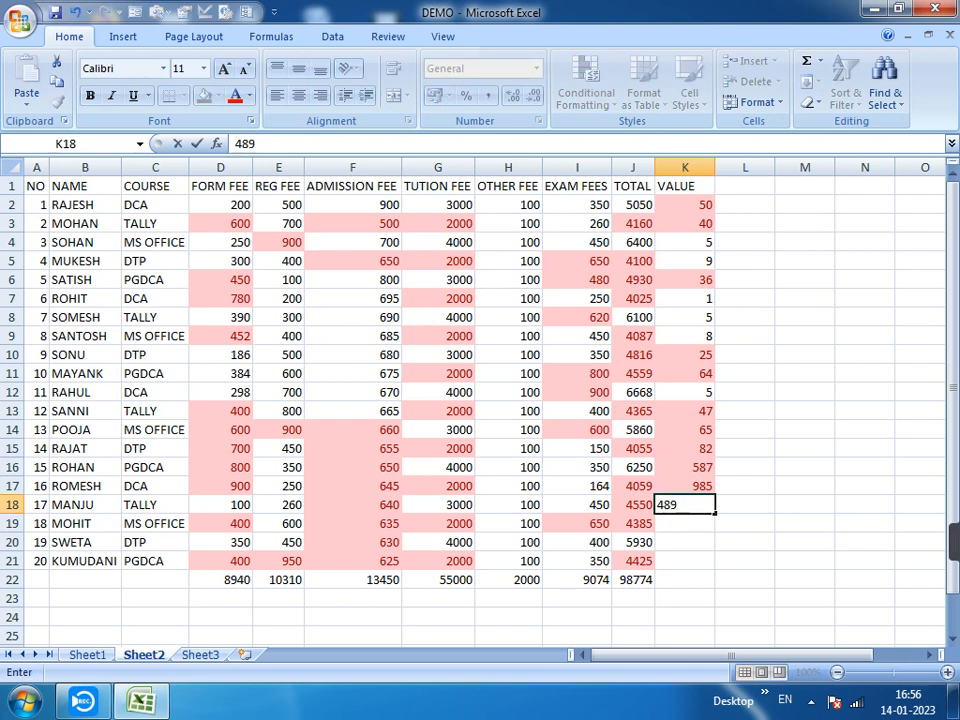
pyautogui.press('Return')
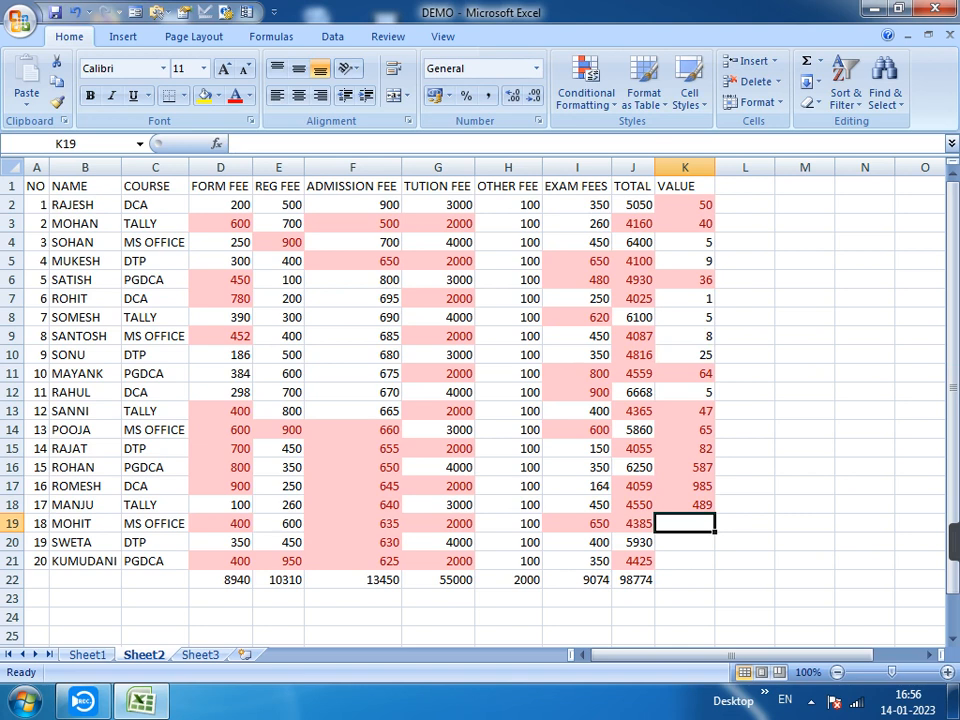
pyautogui.write('3658')
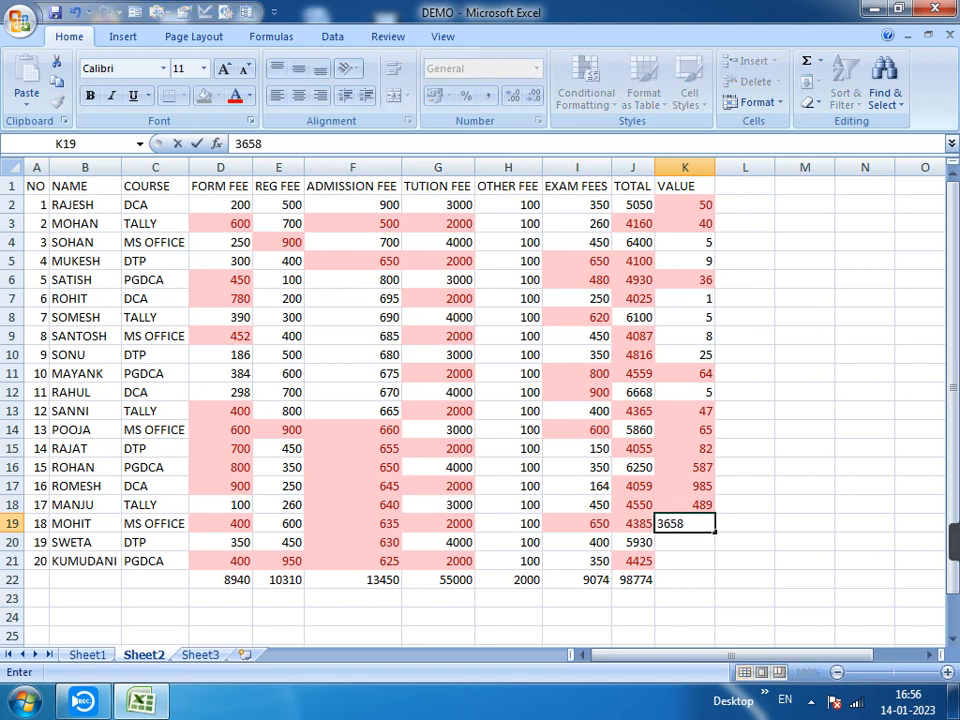
pyautogui.press('Return')
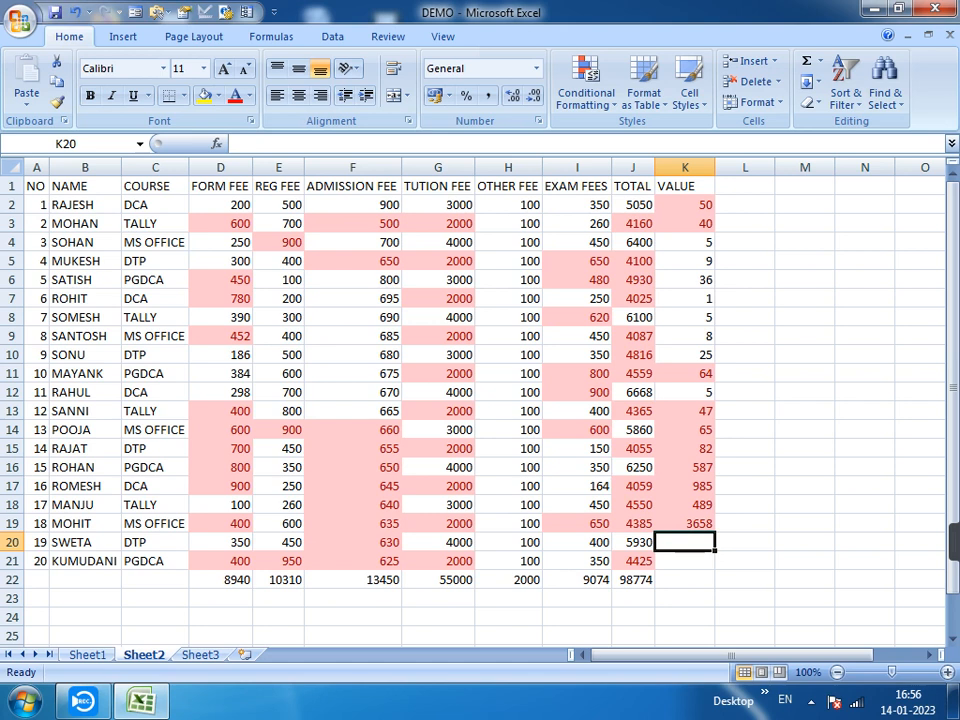
# - Enter 95, 45 and 6 in cells K20 to K22 of the VALUE column
pyautogui.write('95')
pyautogui.press('Return')
pyautogui.write('45')
pyautogui.press('Return')
pyautogui.write('6')
pyautogui.press('Return')
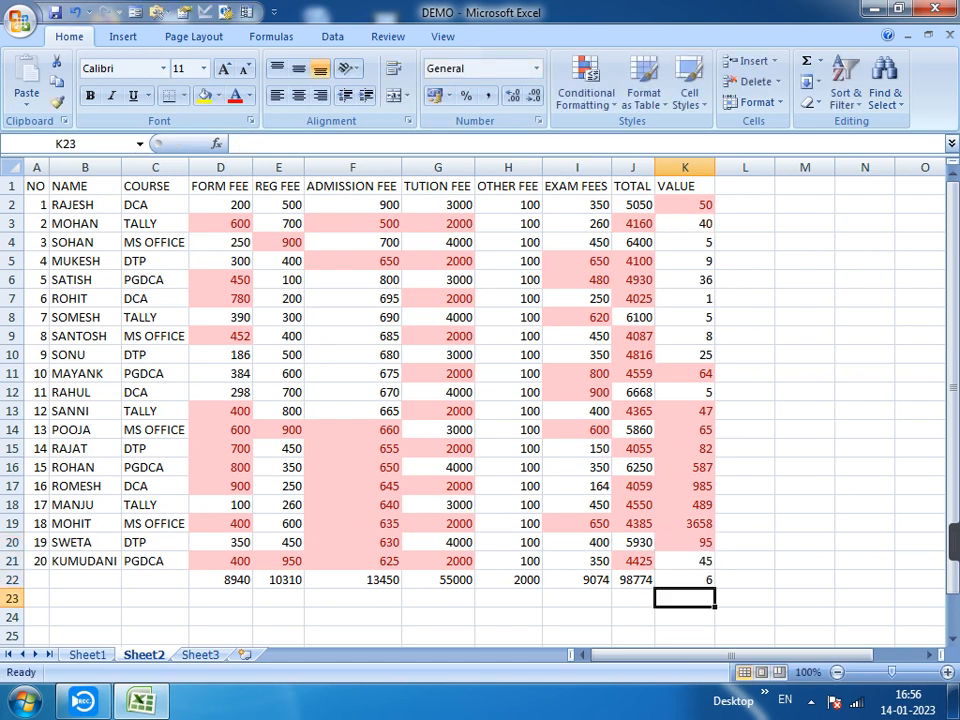
# - Extend the VALUE column below the table with 8, 2546 and 8577 in K23 to K25
pyautogui.write('8')
pyautogui.press('Return')
pyautogui.write('2546')
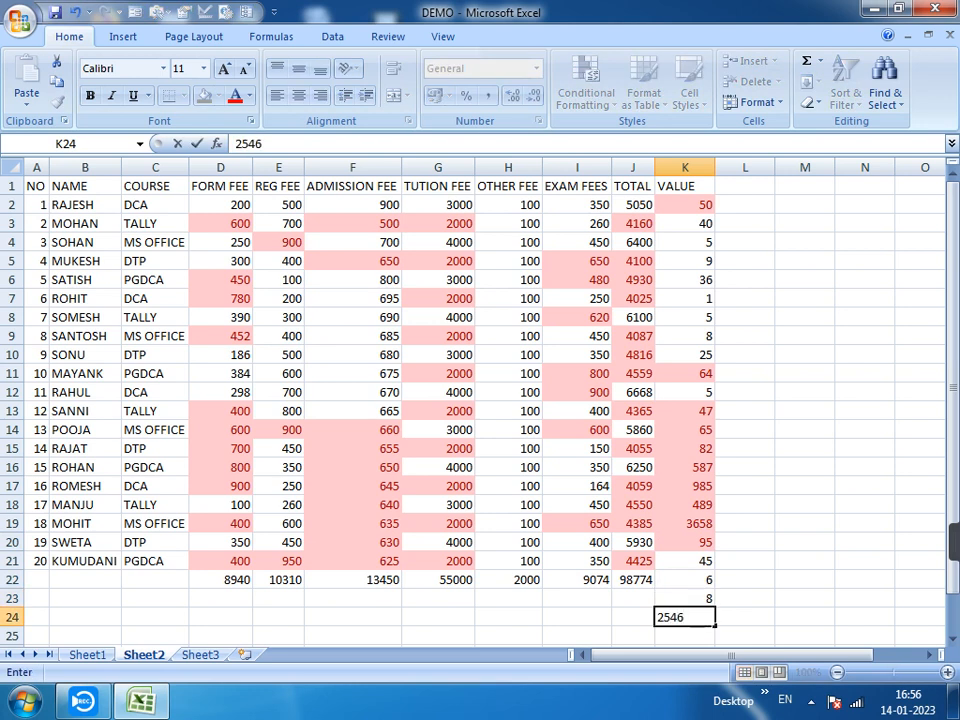
pyautogui.press('Return')
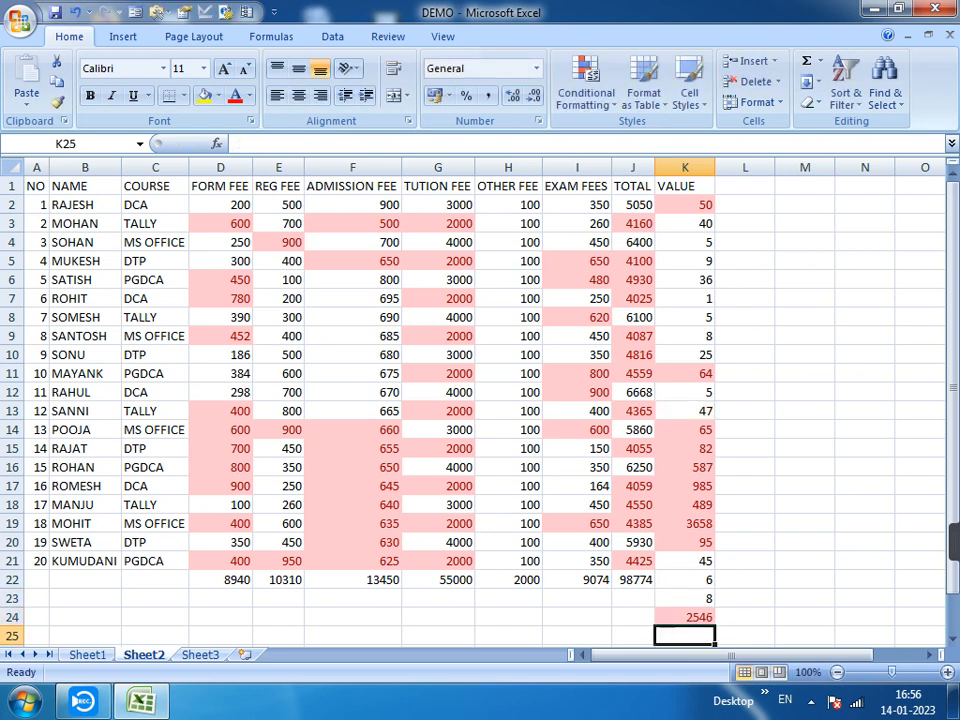
pyautogui.write('8577')
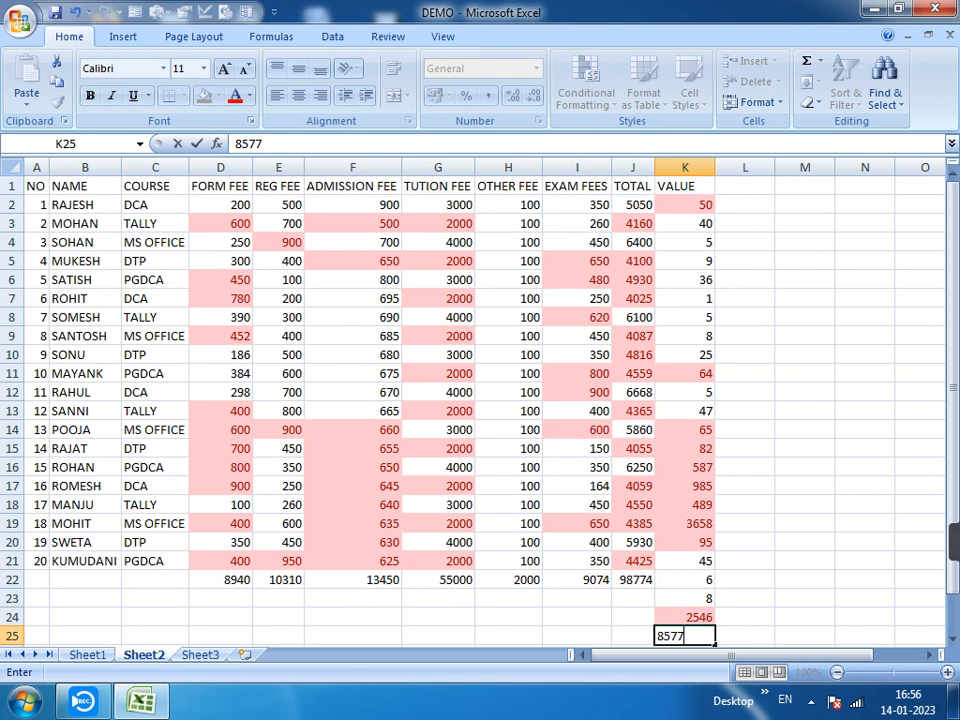
pyautogui.press('Return')
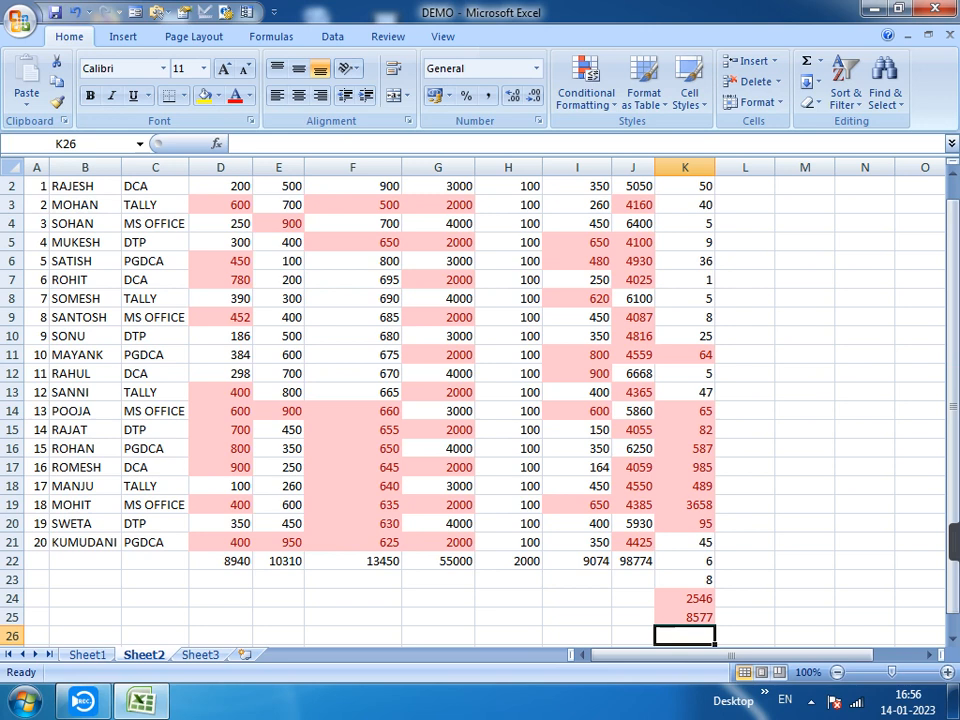
# - Apply a Top 10% conditional format to the empty column L with Yellow Fill with Dark Yellow Text
pyautogui.scroll(1, 480, 400)
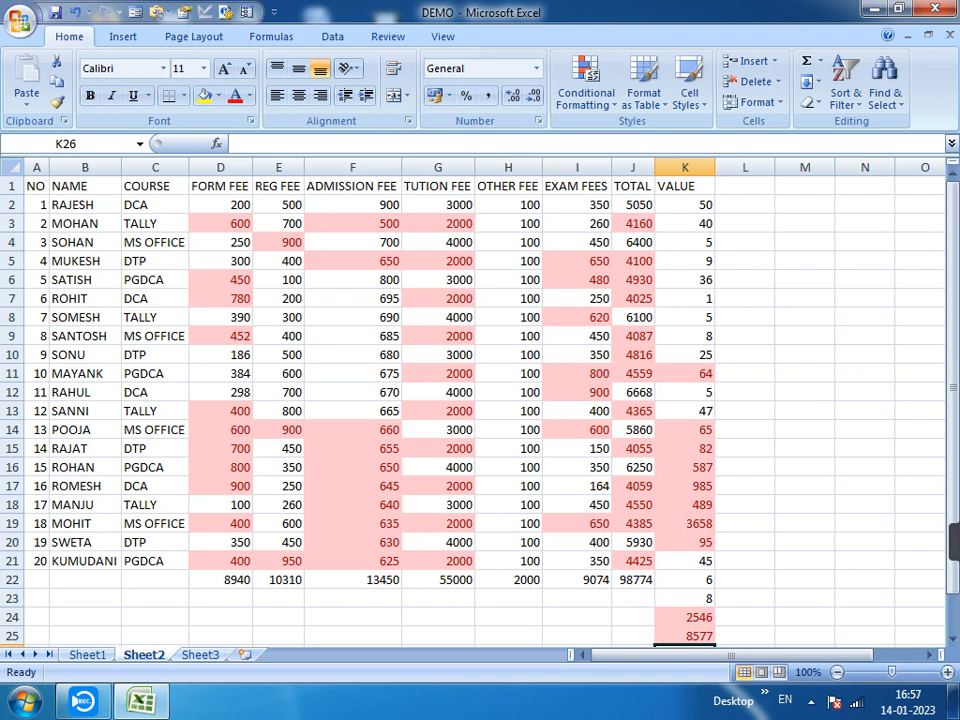
pyautogui.click(745, 167)
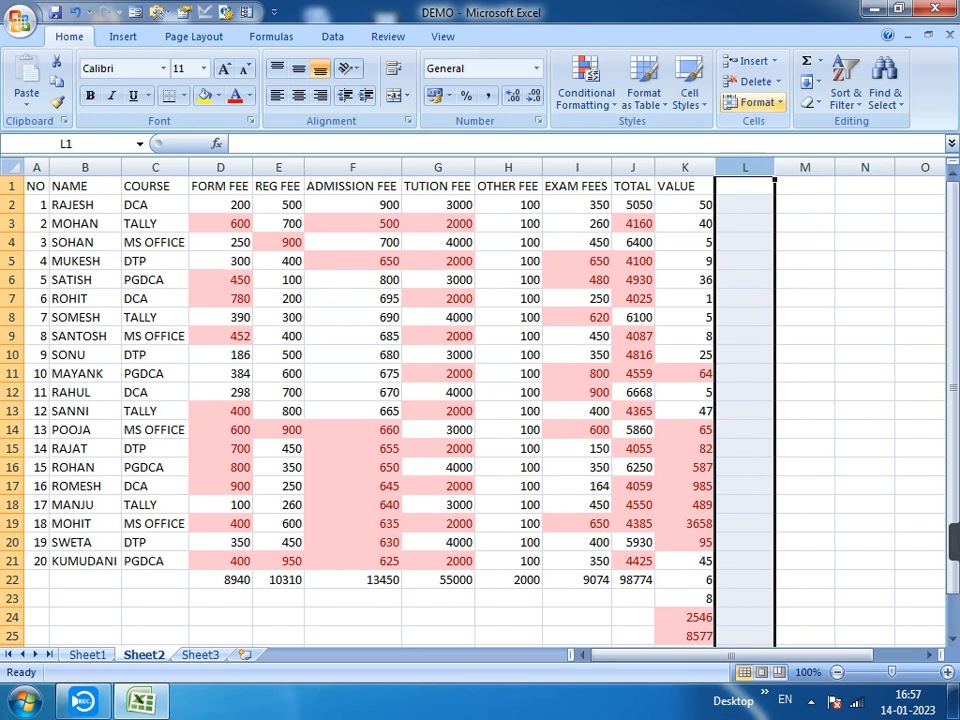
pyautogui.click(586, 85)
pyautogui.moveTo(604, 190)
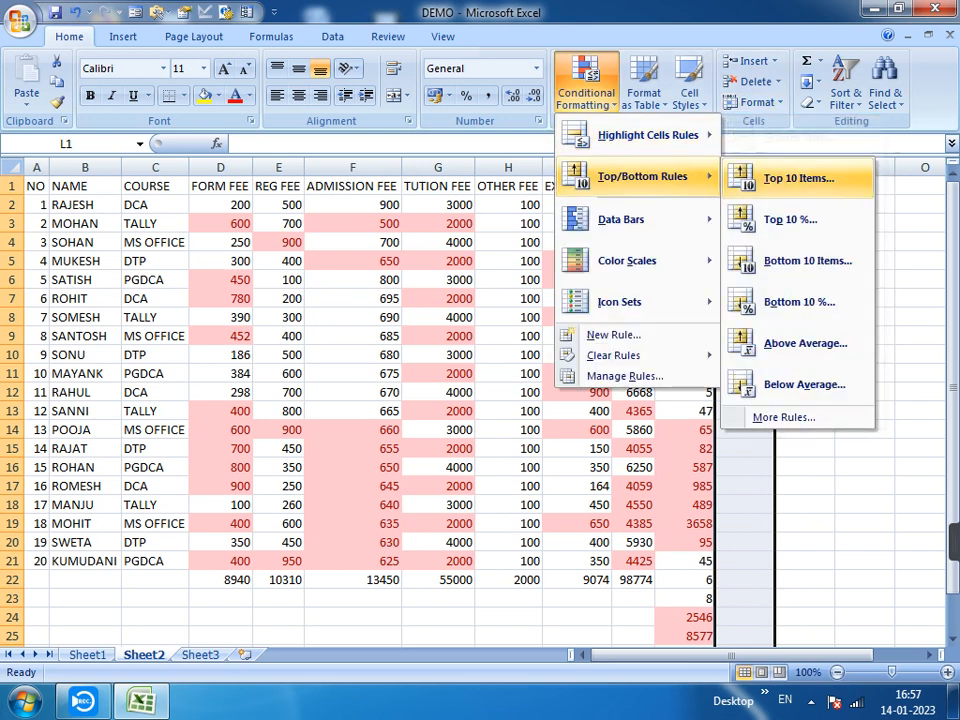
pyautogui.click(785, 217)
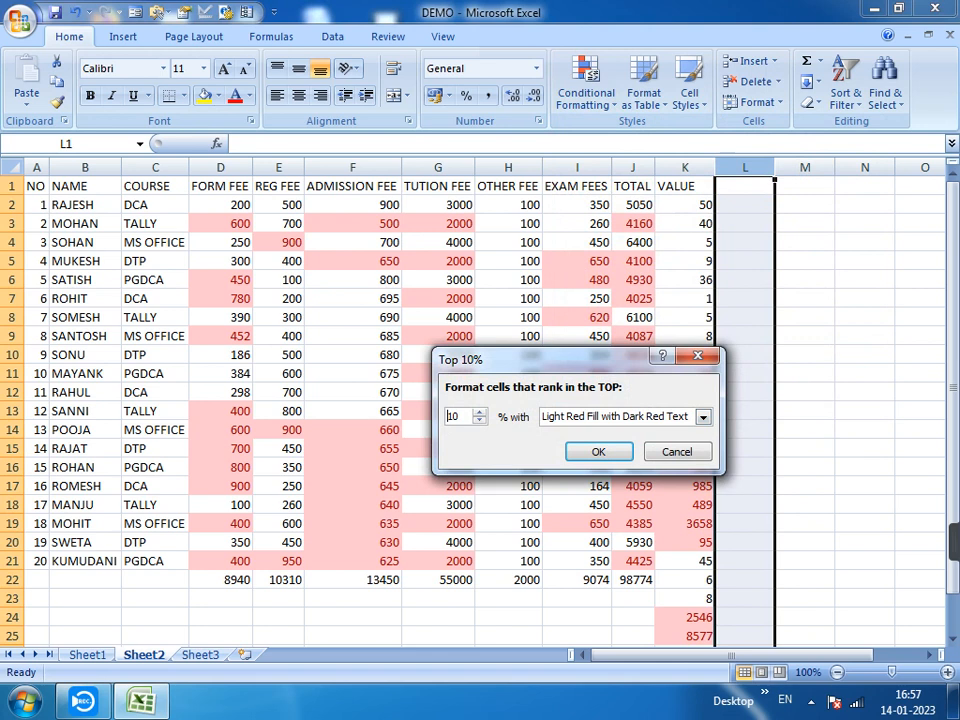
pyautogui.click(703, 417)
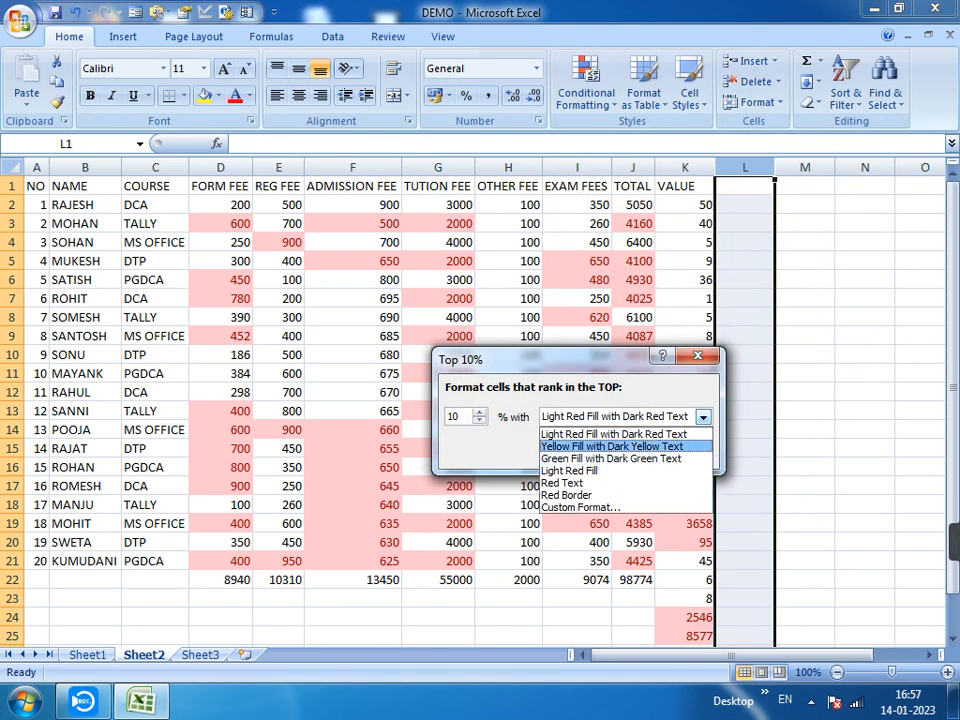
pyautogui.press('Return')
pyautogui.press('Return')
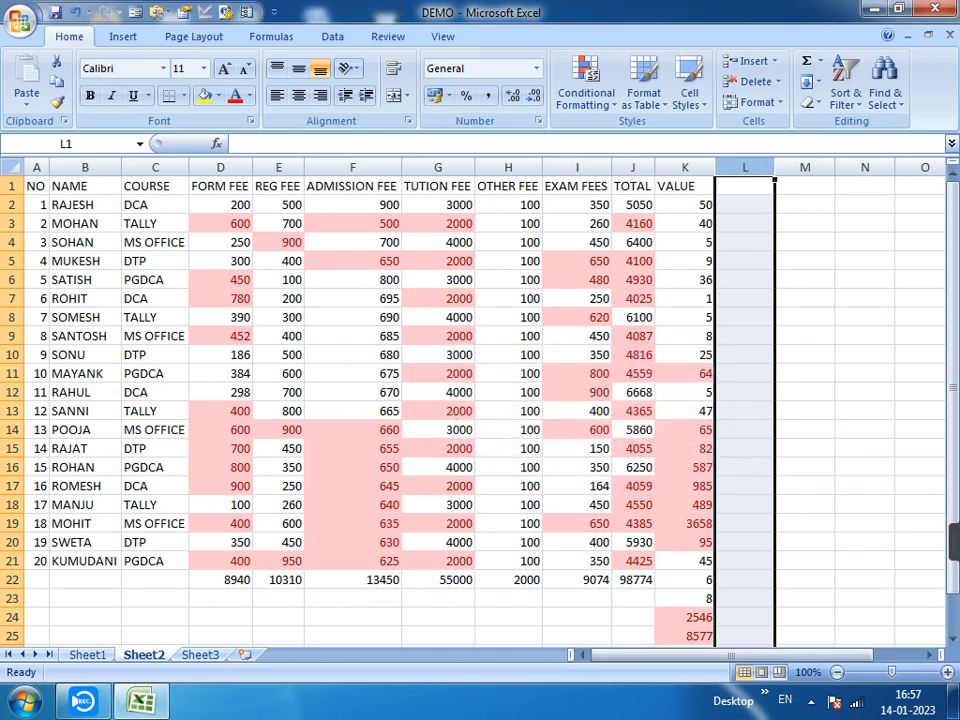
# - Enter the heading RESULT in cell L1, beside the VALUE column
pyautogui.click(745, 186)
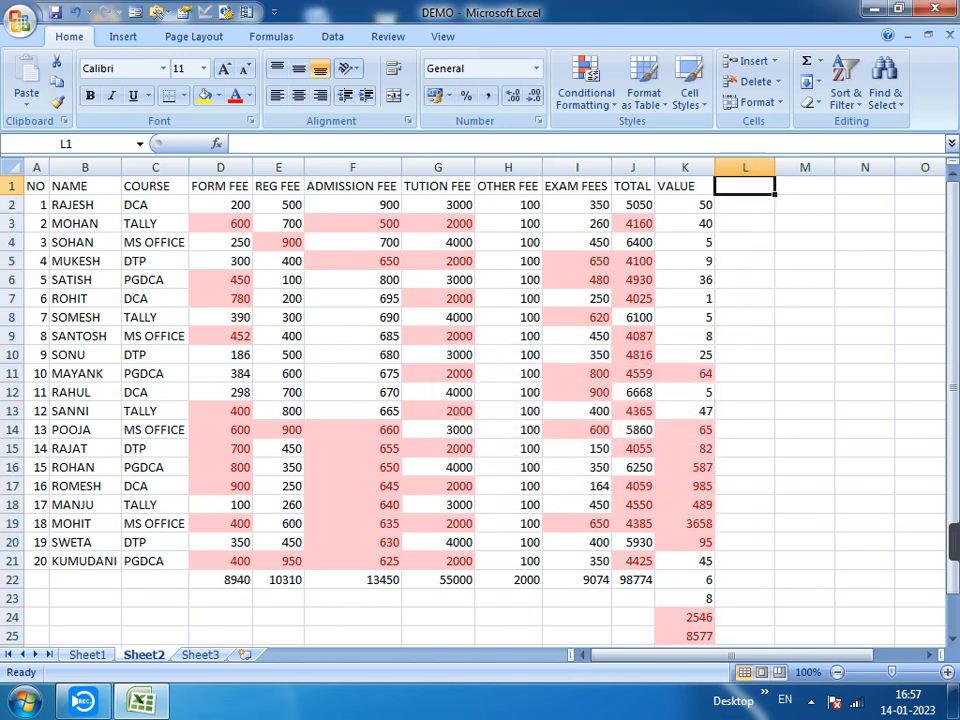
pyautogui.write('RESULT')
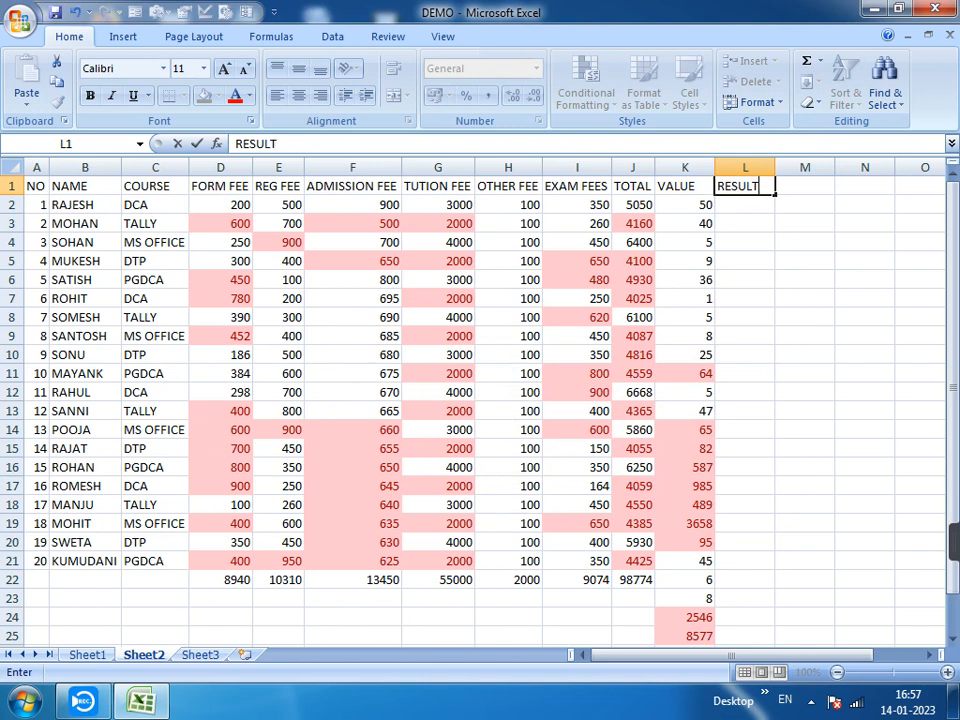
pyautogui.press('Return')
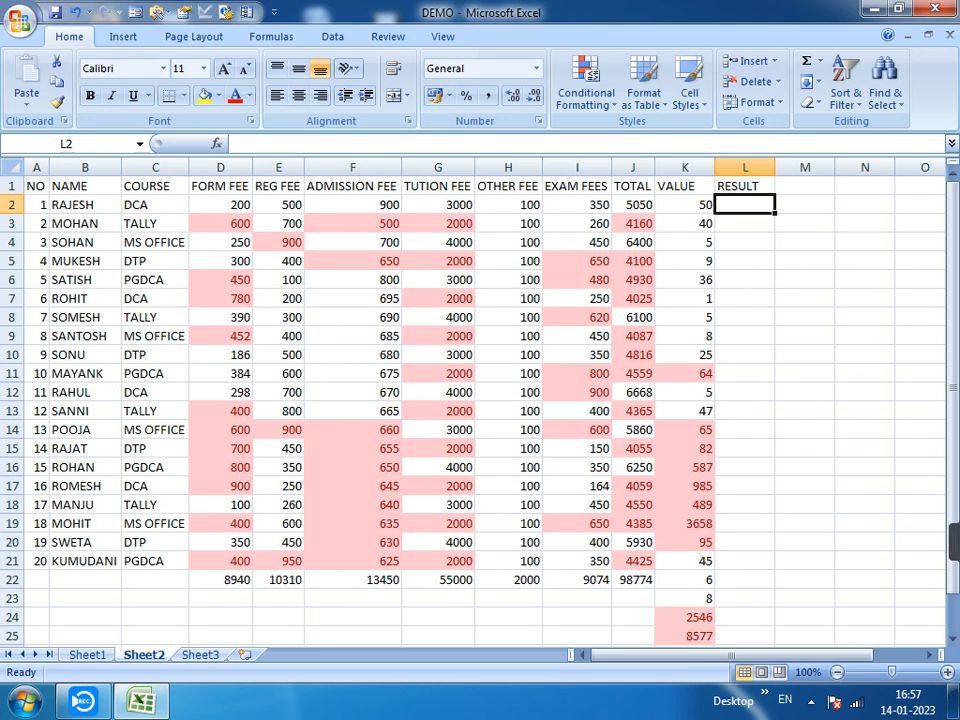
# - Enter the sample values 100, 58 and 98 in cells L2 to L4 of the RESULT column
pyautogui.write('100')
pyautogui.press('Return')
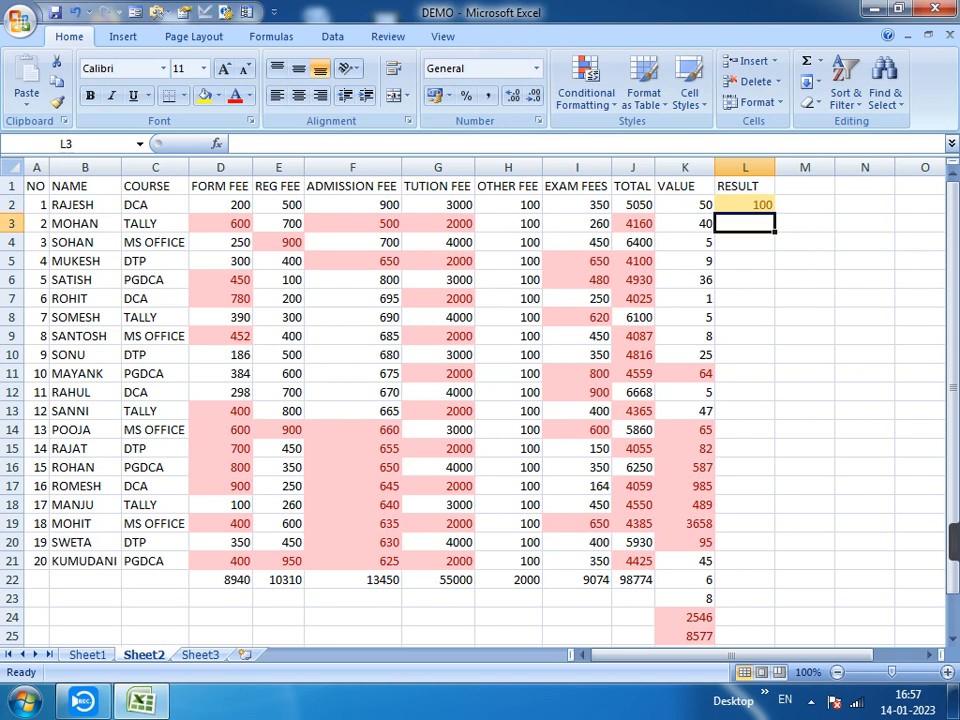
pyautogui.write('58')
pyautogui.press('Return')
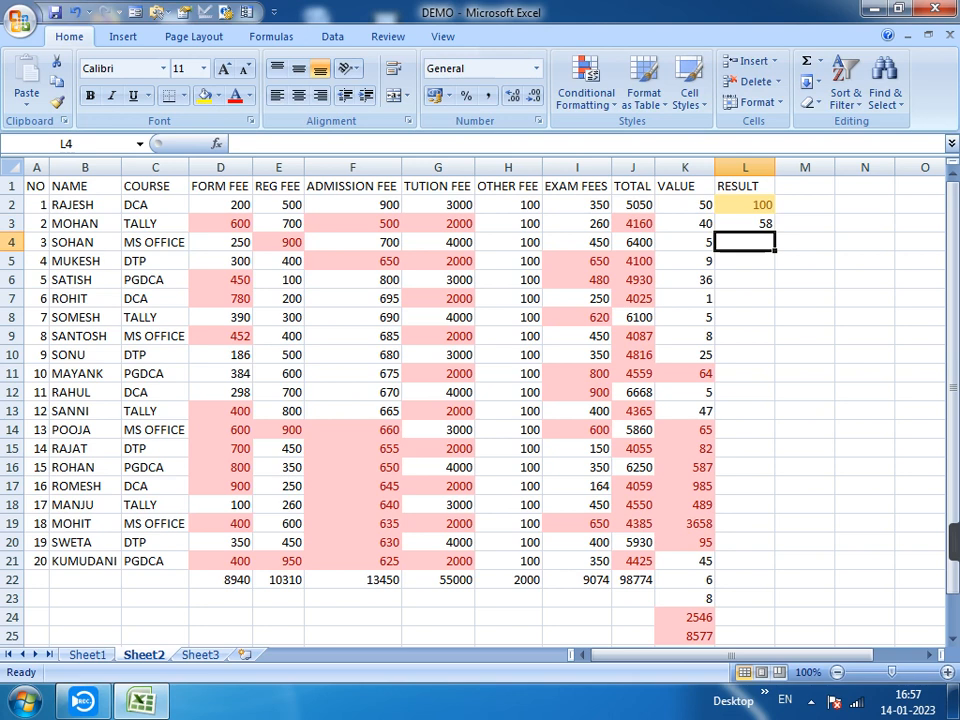
pyautogui.write('98')
pyautogui.press('Return')
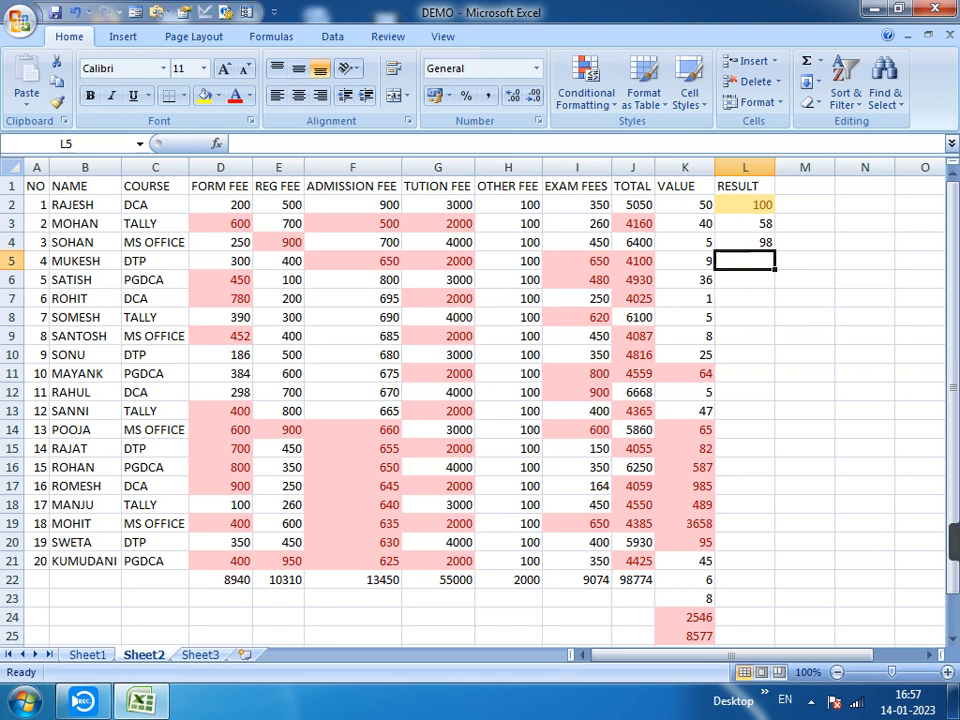
# - Clear the three sample values from cells L4, L3 and L2 of the RESULT column
pyautogui.press('Up')
pyautogui.press('Delete')
pyautogui.press('Up')
pyautogui.press('Delete')
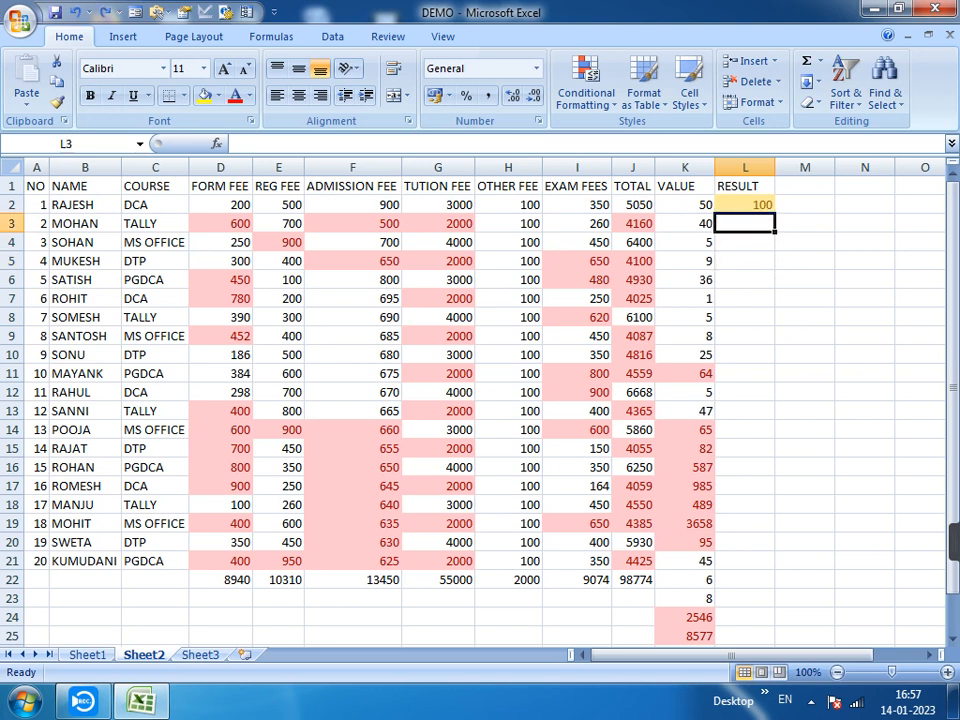
pyautogui.press('Up')
pyautogui.press('Delete')
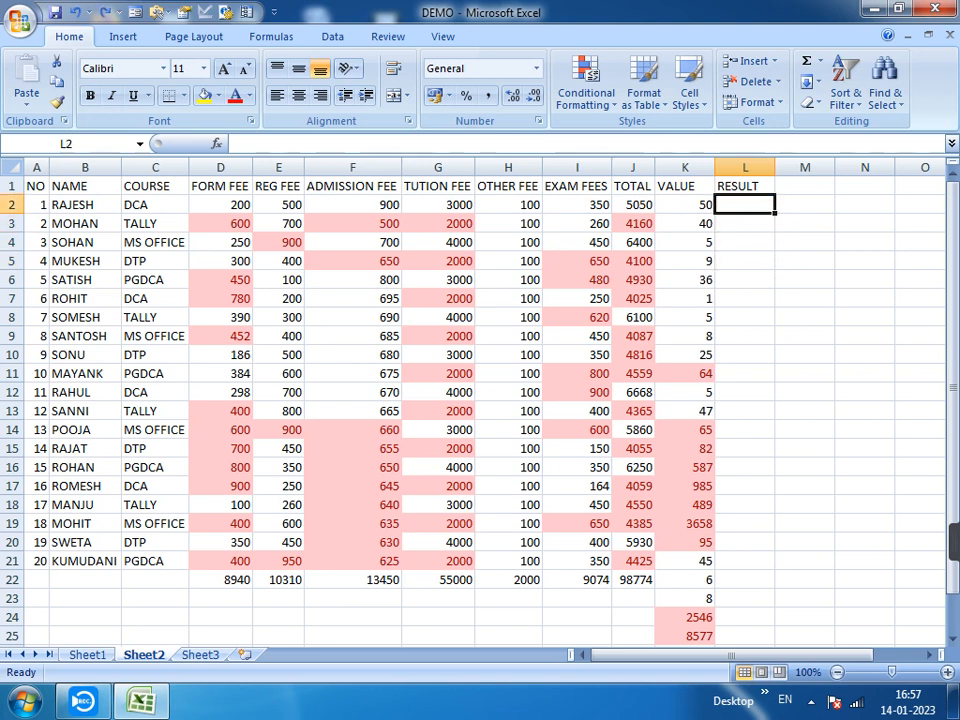
# - Apply a Top 10% conditional format to the whole RESULT column with Light Red Fill with Dark Red Text
pyautogui.click(745, 167)
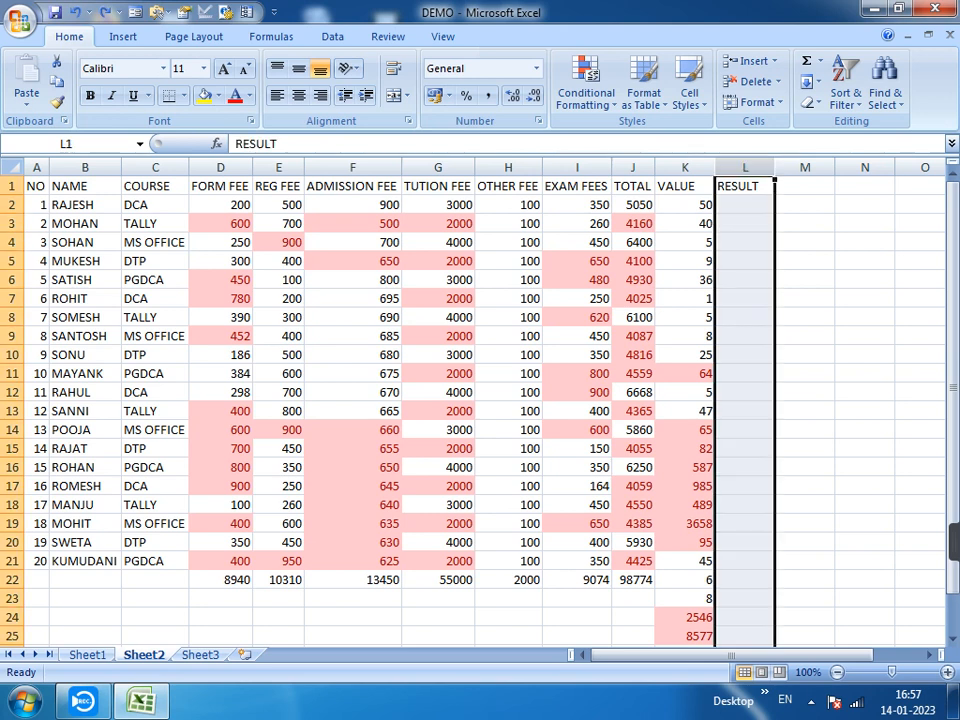
pyautogui.click(586, 90)
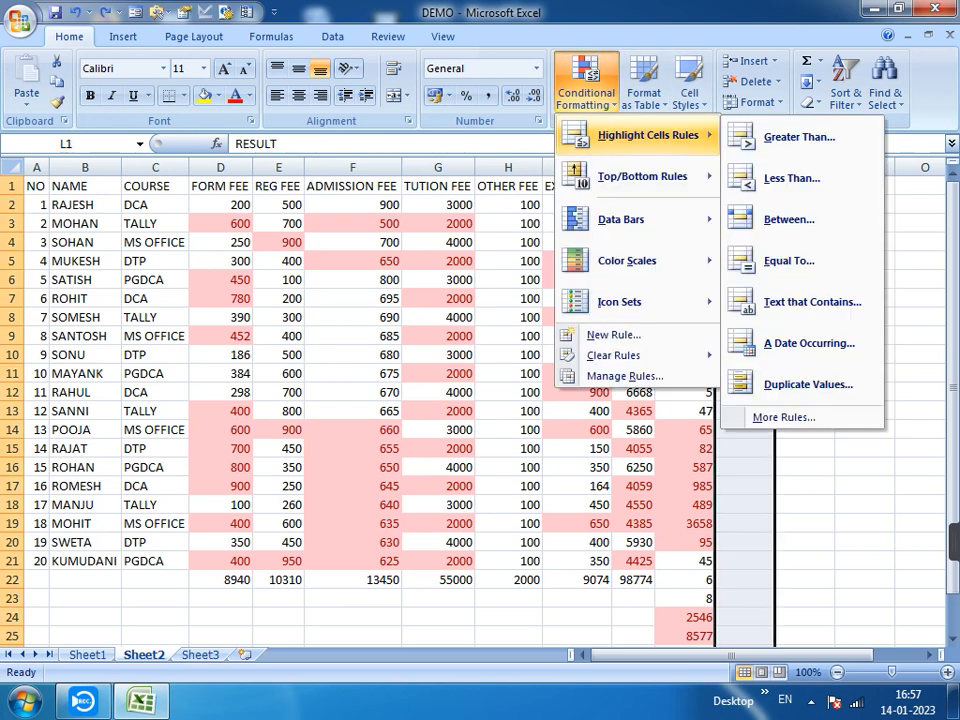
pyautogui.moveTo(640, 176)
pyautogui.click(790, 219)
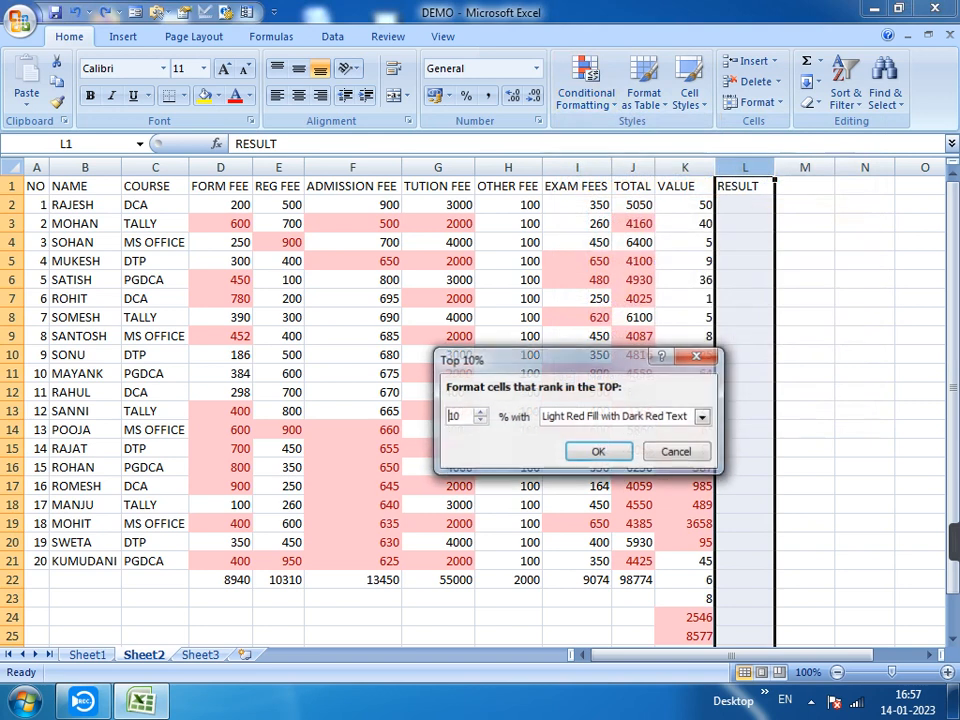
pyautogui.click(598, 452)
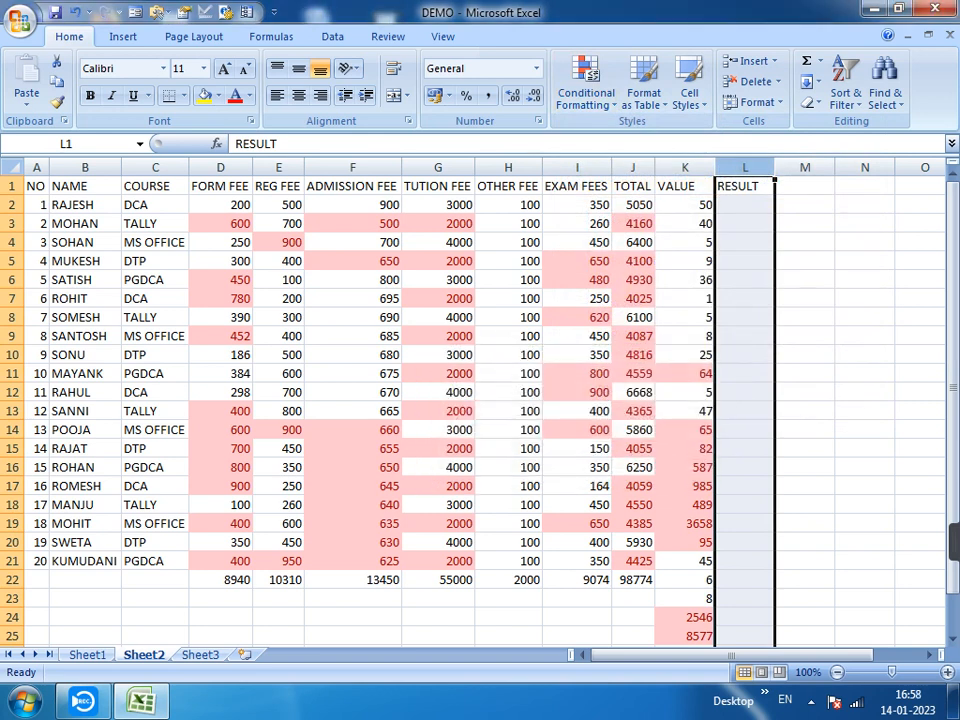
# - Enter the sample value 100 in cell L2 of the RESULT column
pyautogui.click(745, 224)
pyautogui.click(745, 205)
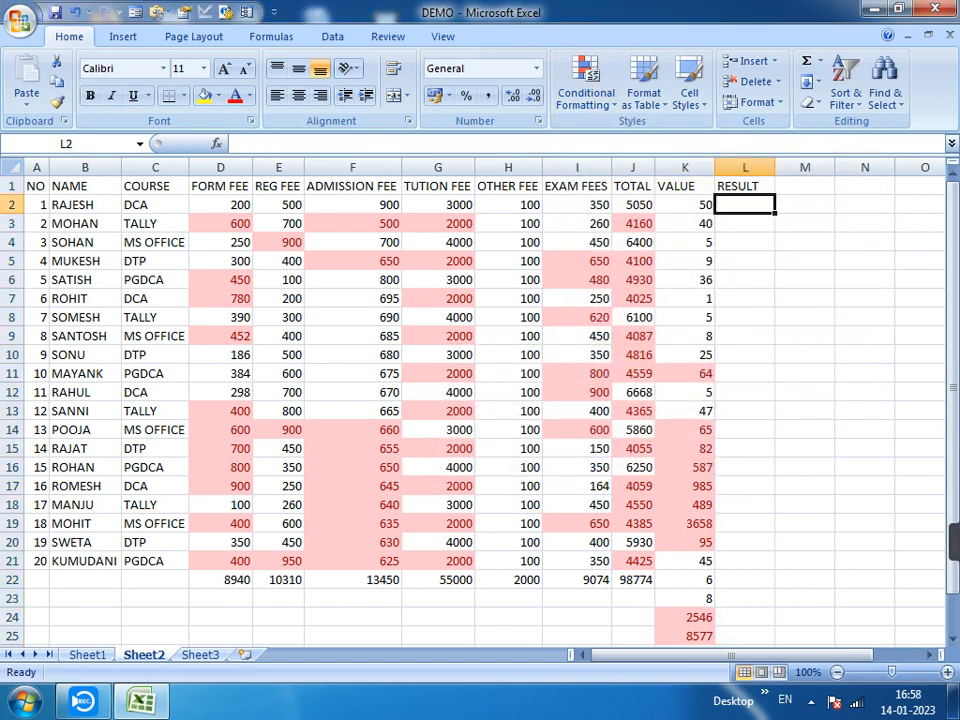
pyautogui.write('100')
pyautogui.press('Return')
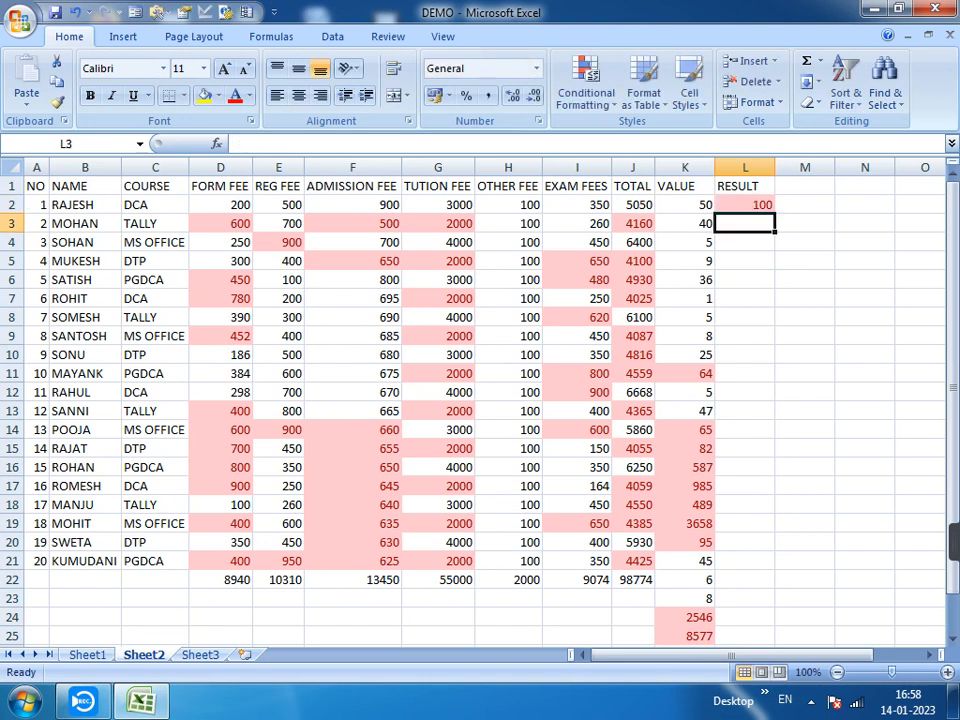
# - Apply a Top 10% conditional format to the whole RESULT column with Yellow Fill with Dark Yellow Text
pyautogui.click(745, 167)
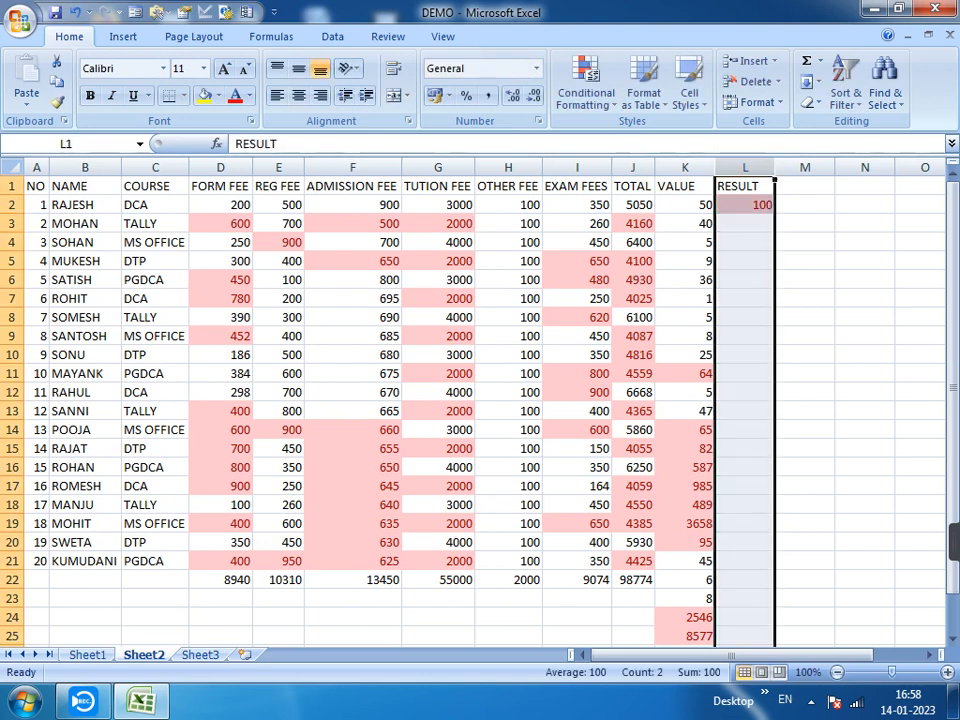
pyautogui.click(586, 85)
pyautogui.moveTo(650, 176)
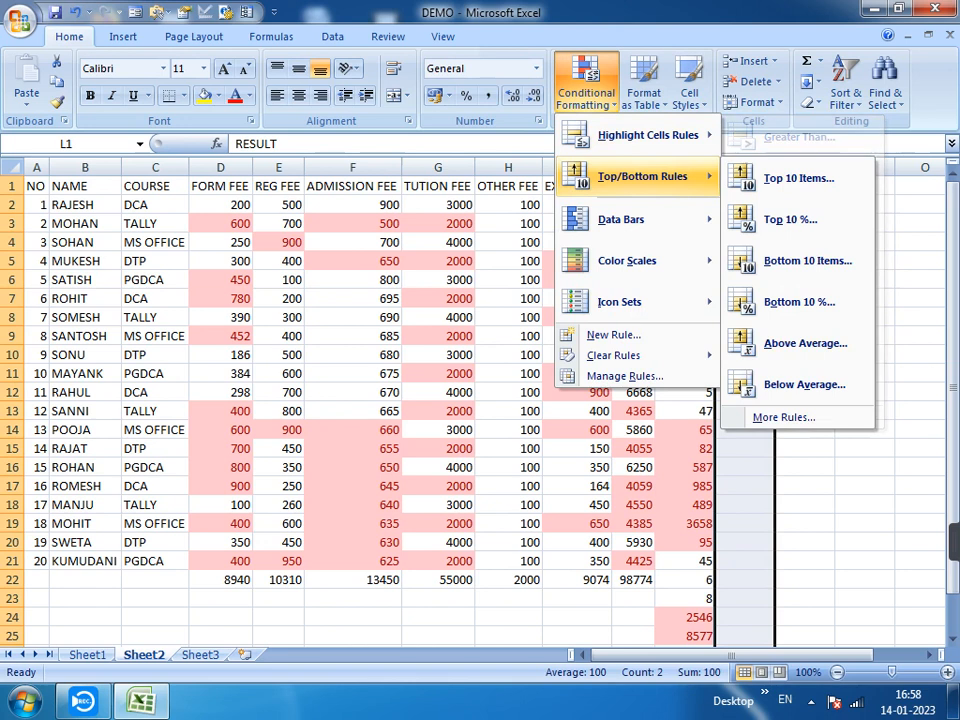
pyautogui.click(790, 219)
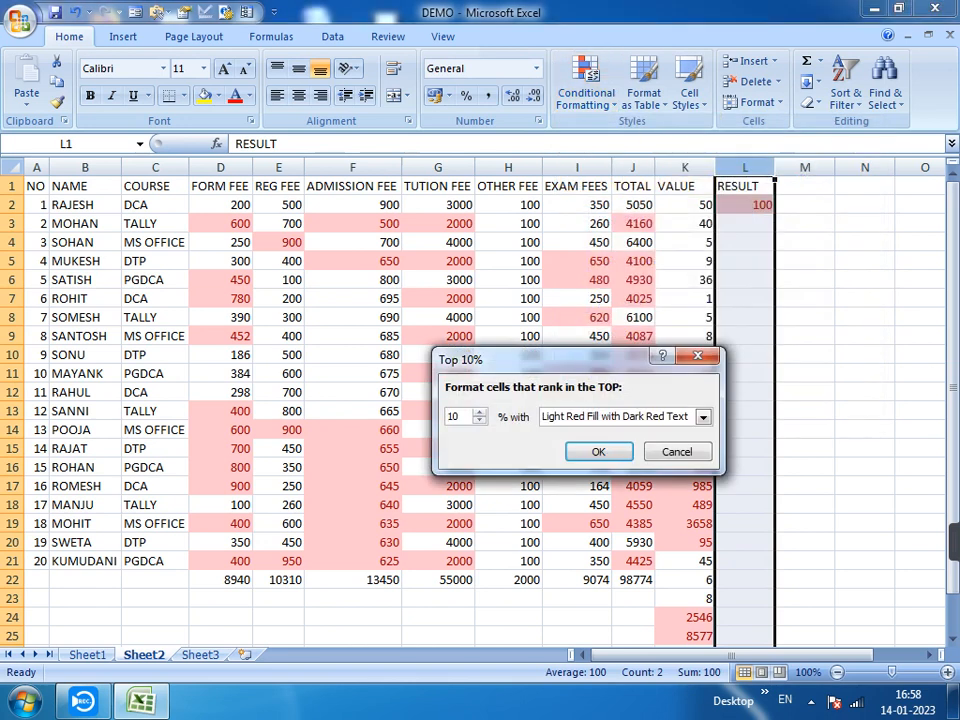
pyautogui.click(703, 416)
pyautogui.click(611, 446)
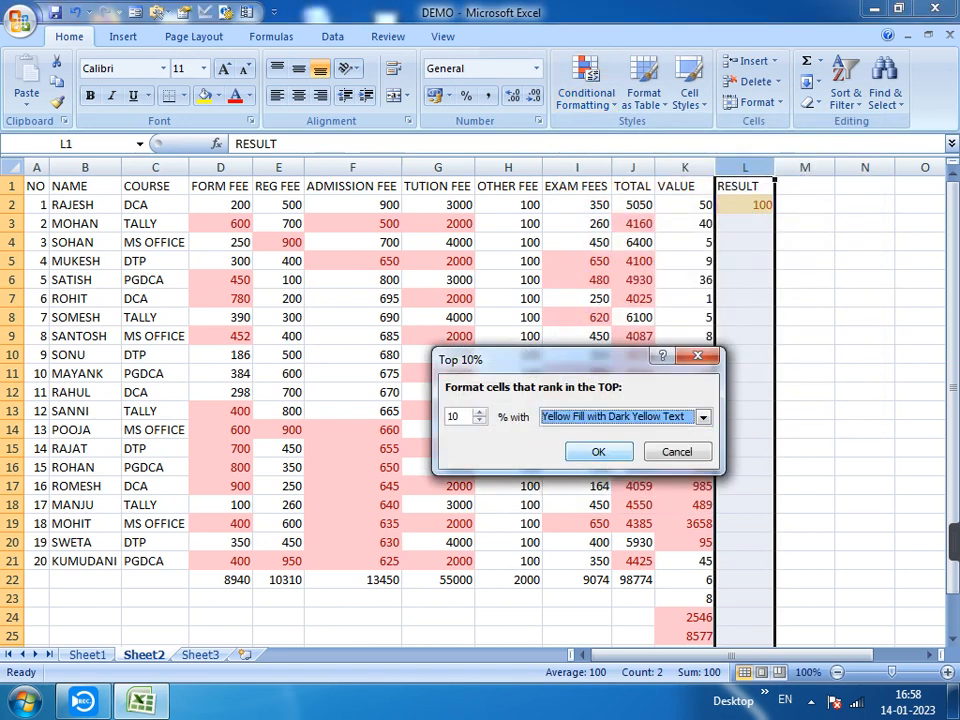
pyautogui.click(580, 452)
# - Enter the sample values 50 and 99 in cells L3 and L4 of the RESULT column
pyautogui.click(745, 224)
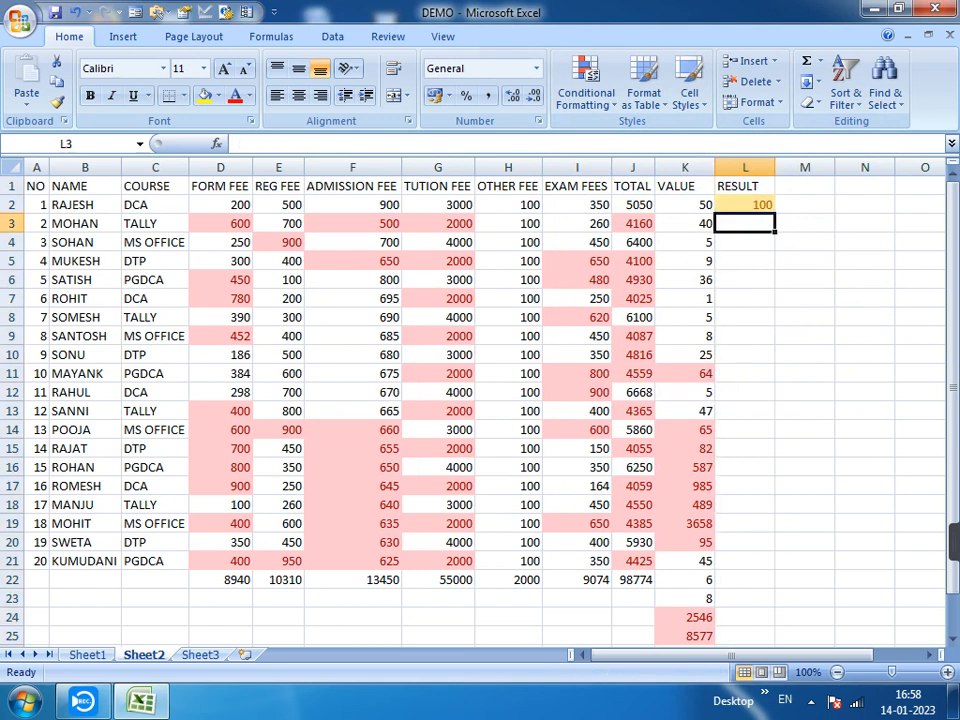
pyautogui.write('50')
pyautogui.press('Return')
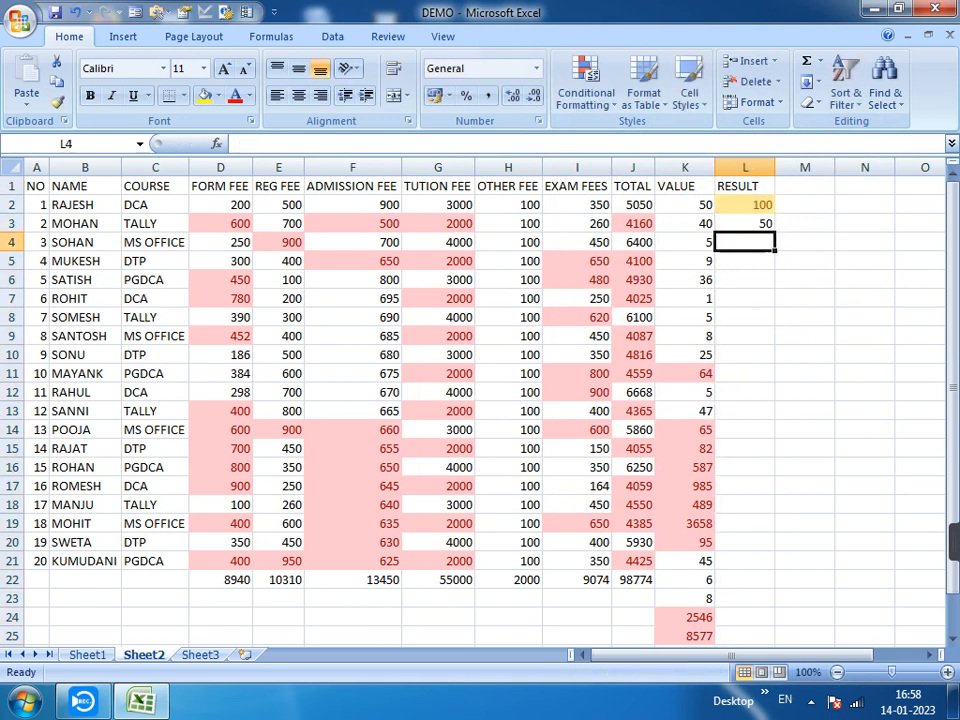
pyautogui.write('99')
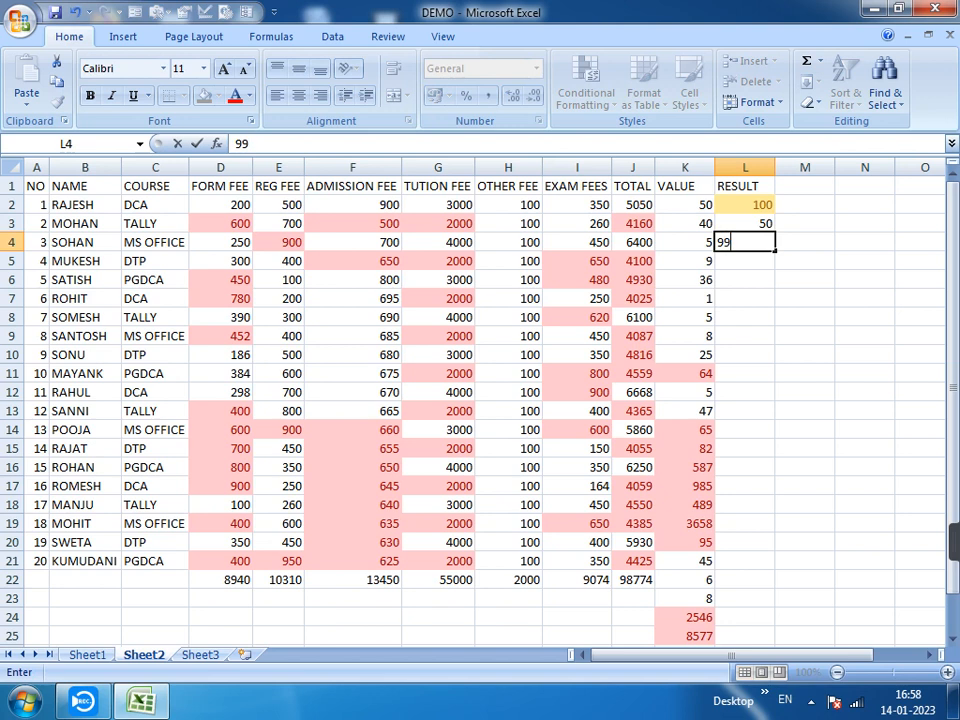
pyautogui.press('Return')
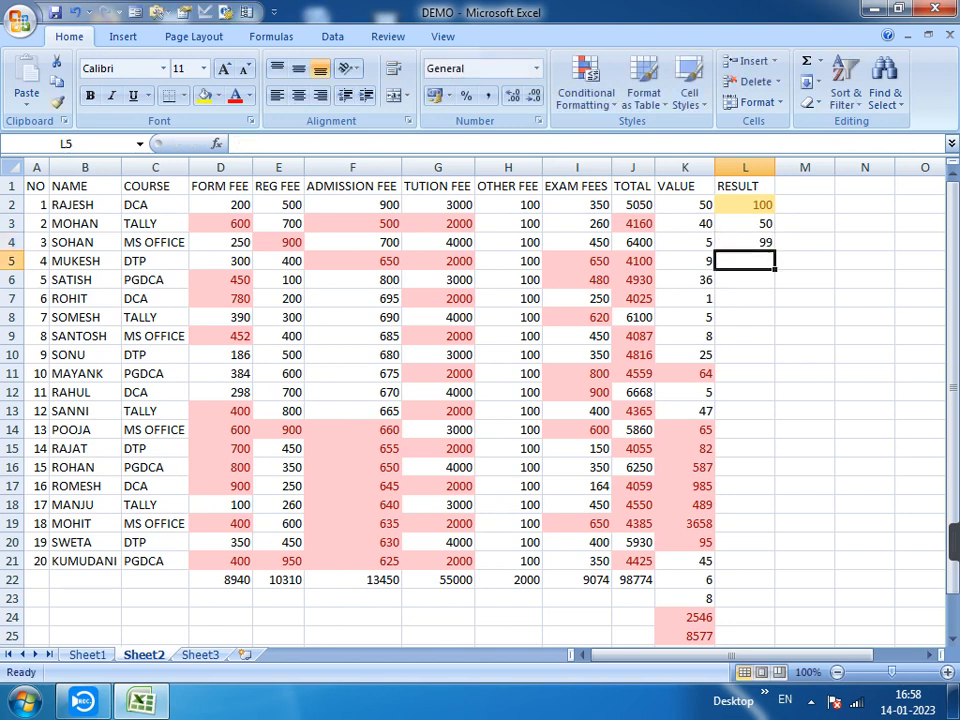
# - Change the RESULT value in cell L2 to 40 and enter 99.5 in cell L5
pyautogui.click(745, 205)
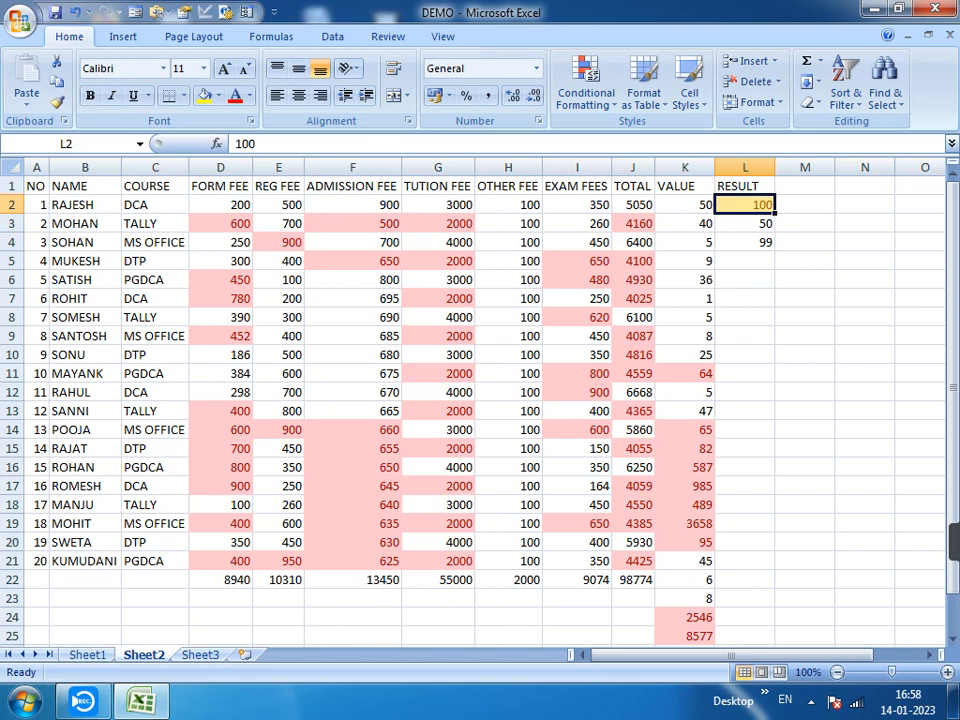
pyautogui.write('40')
pyautogui.press('Return')
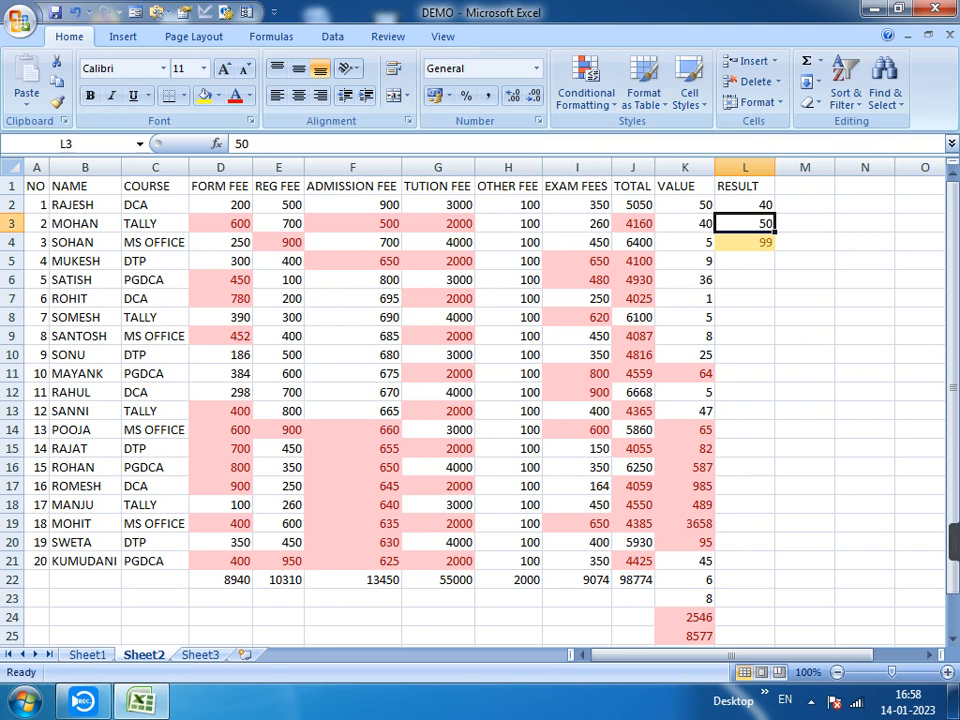
pyautogui.click(745, 261)
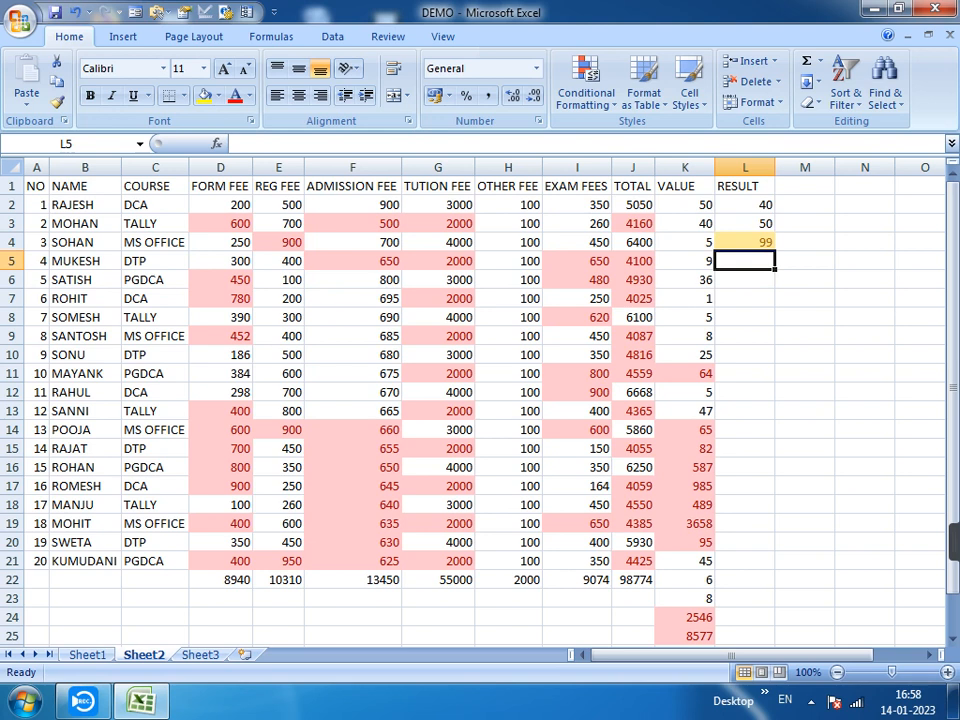
pyautogui.write('99.5')
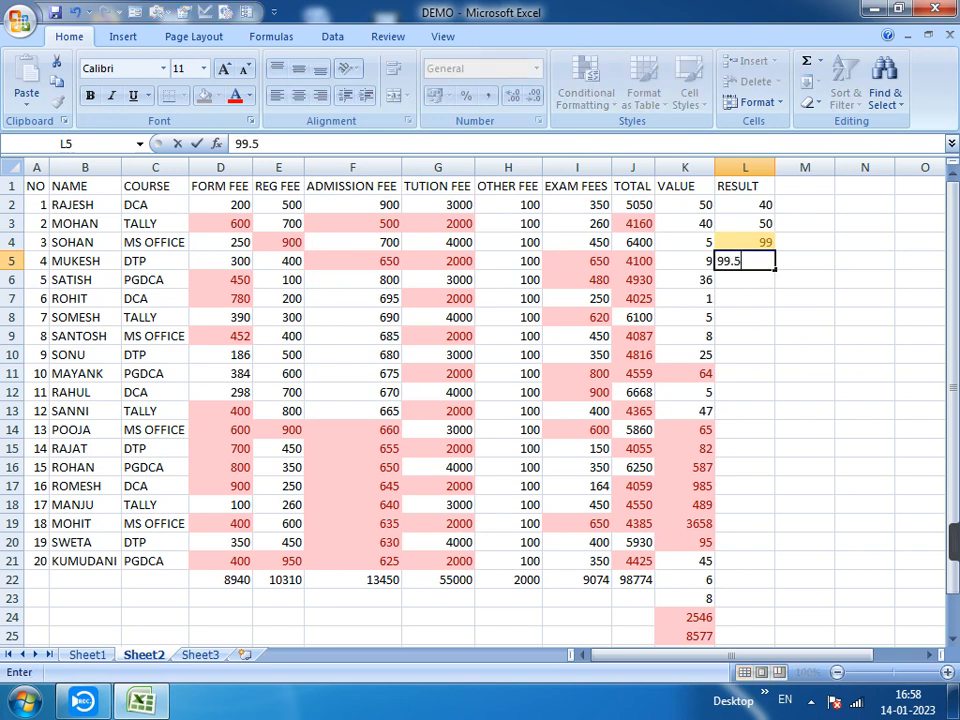
pyautogui.press('Return')
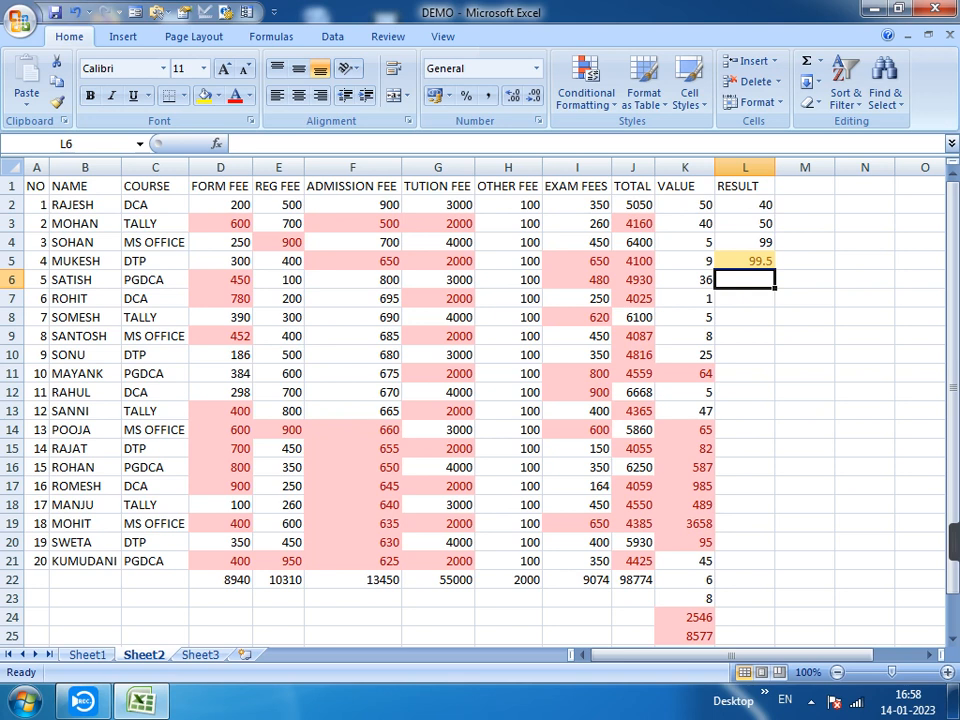
# - Enter the sample values 82, 45, 65 and 98 in cells L6 to L9 of the RESULT column
pyautogui.write('8')
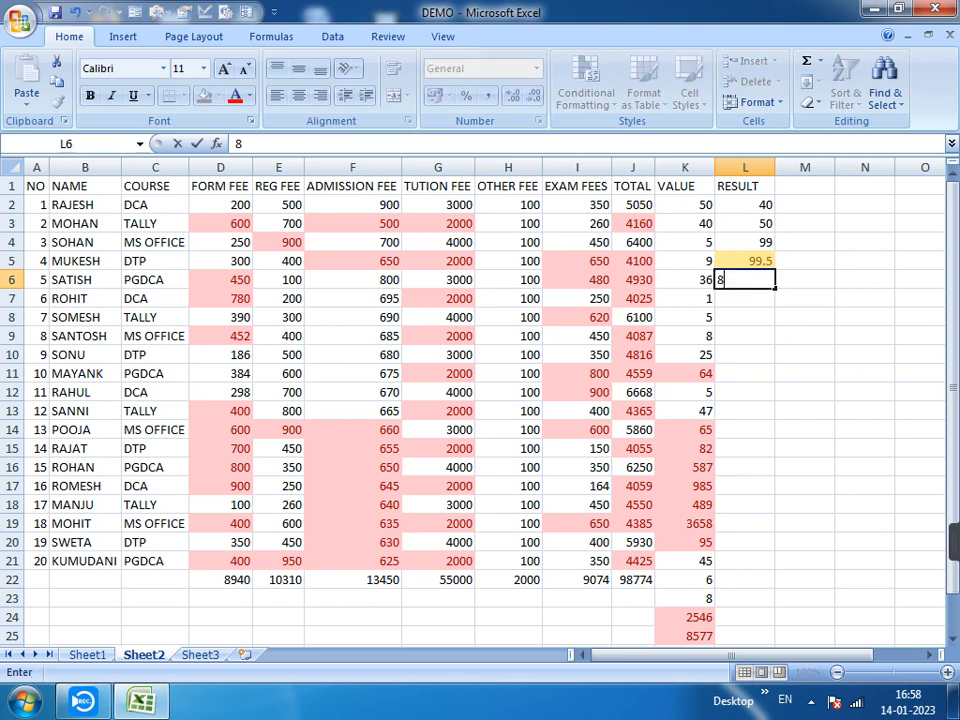
pyautogui.write('25')
pyautogui.press('BackSpace')
pyautogui.press('Return')
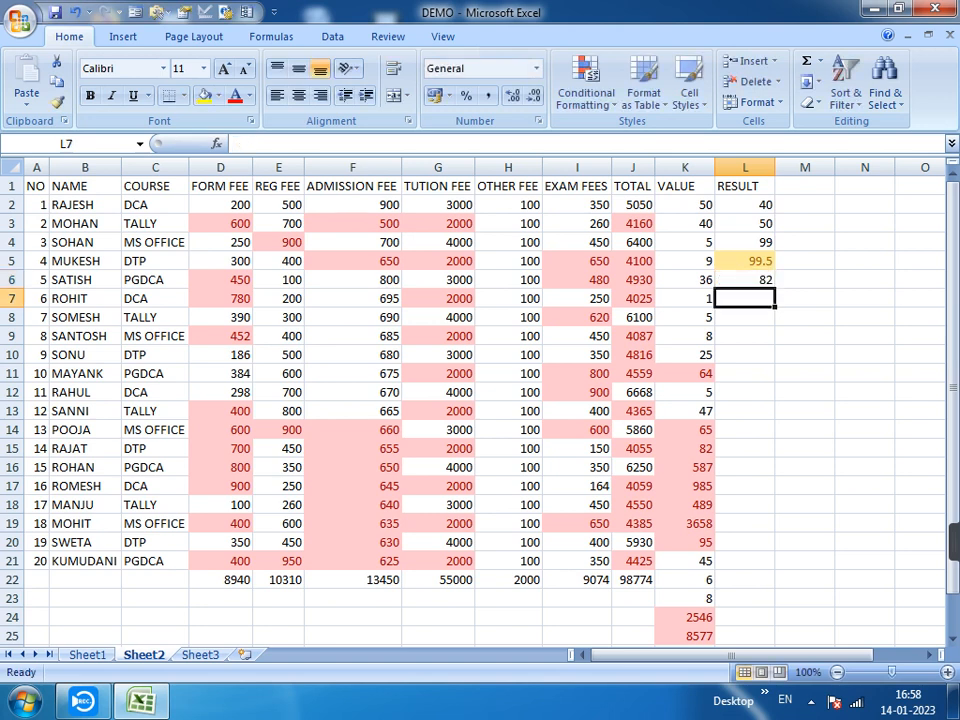
pyautogui.write('45')
pyautogui.press('Return')
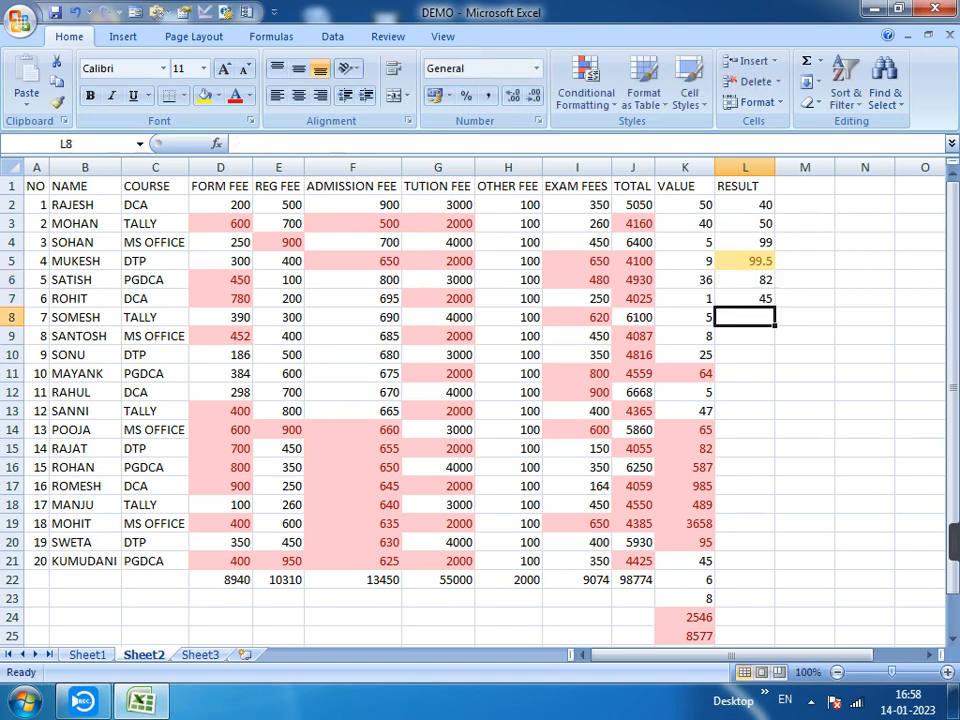
pyautogui.write('65')
pyautogui.press('Return')
pyautogui.write('98')
pyautogui.press('Return')
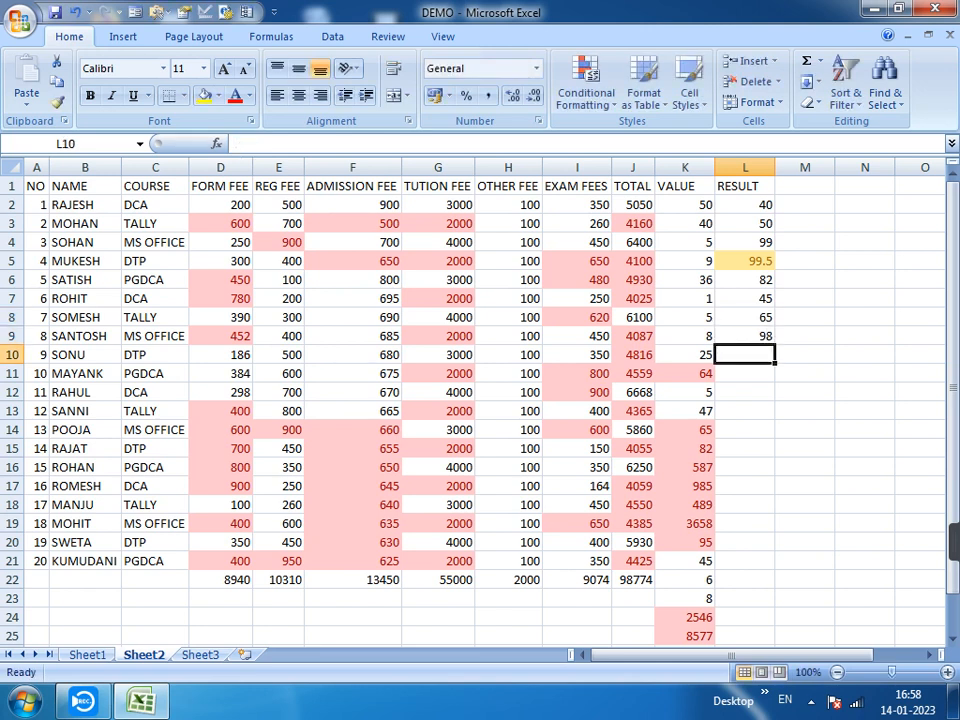
pyautogui.click(586, 88)
pyautogui.moveTo(645, 177)
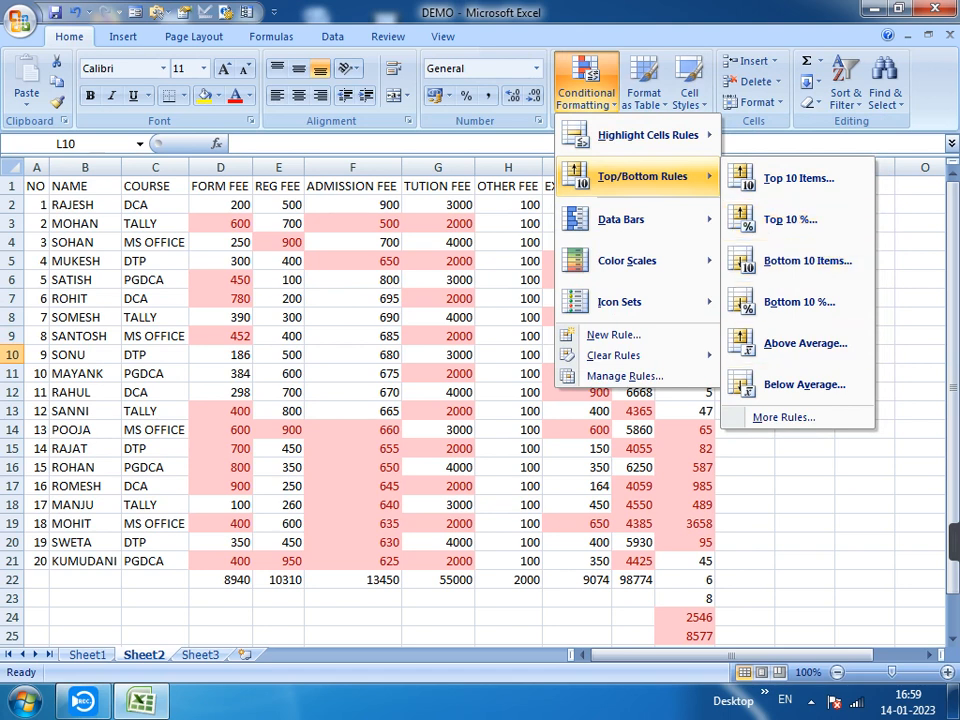
pyautogui.press('Escape')
# - Enter the sample values 25, 99, 88 and 77 in cells L10 to L13 of the RESULT column
pyautogui.write('25')
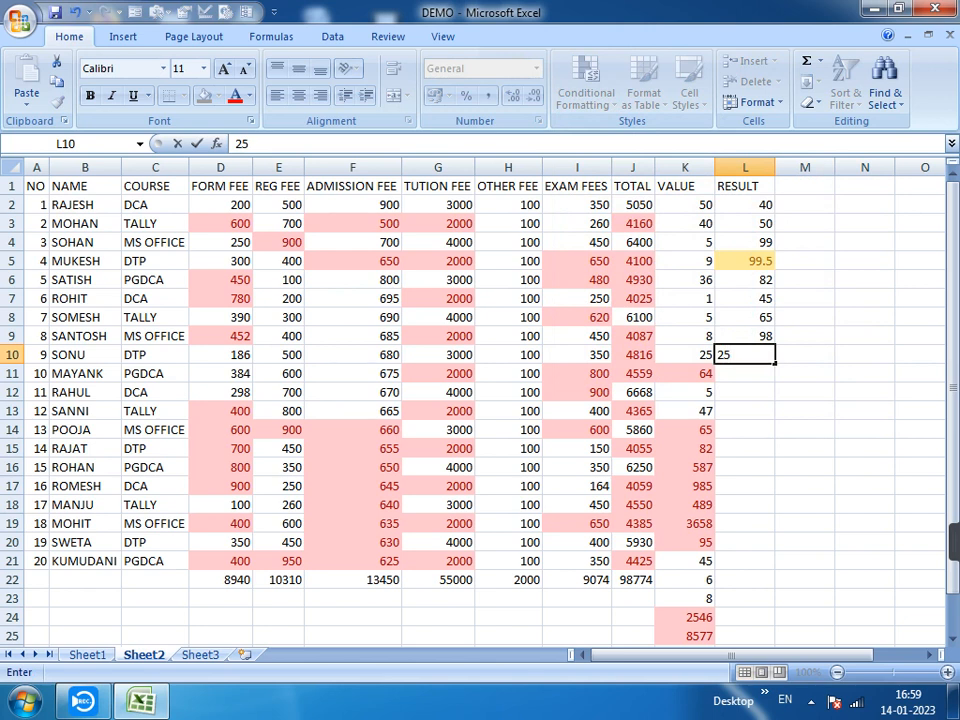
pyautogui.press('Return')
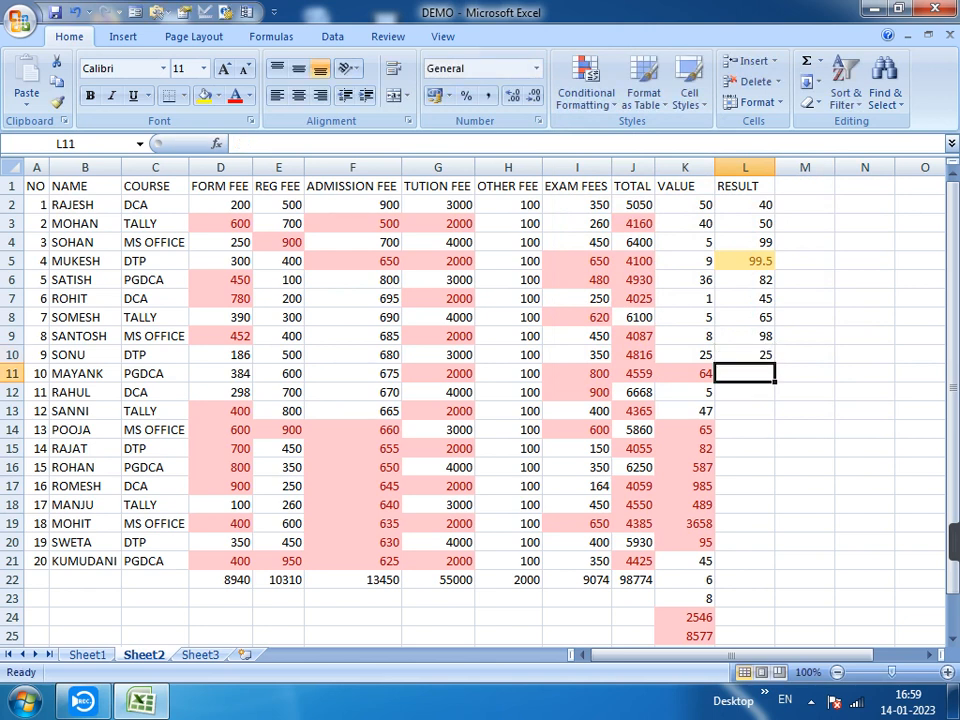
pyautogui.write('99')
pyautogui.press('Return')
pyautogui.write('88')
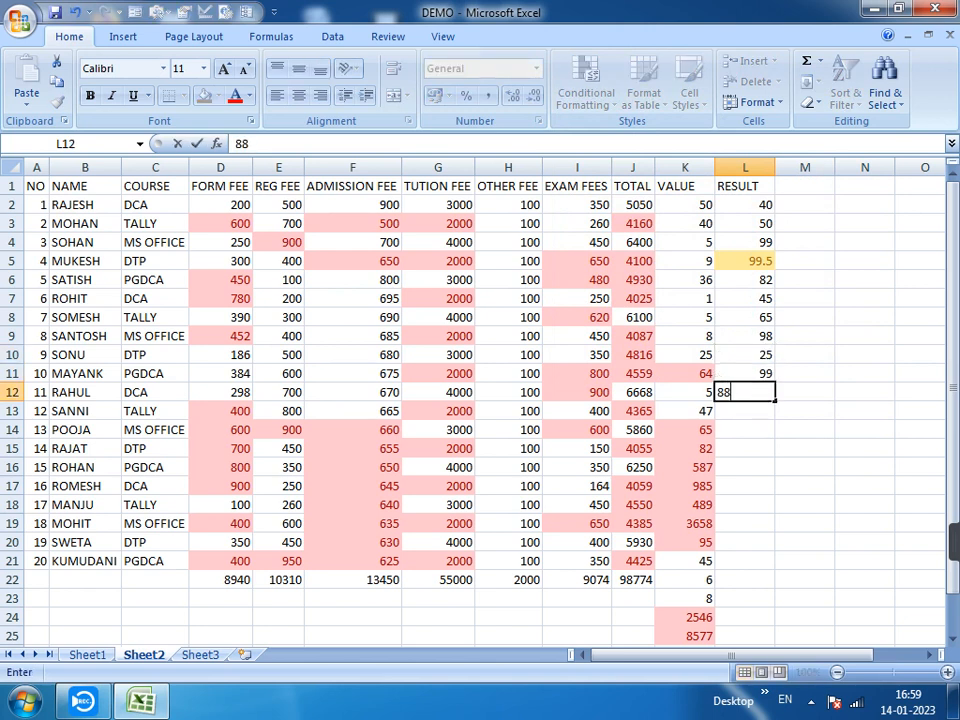
pyautogui.press('Return')
pyautogui.write('77')
pyautogui.press('Return')
# - Enter the sample values 68, 49 and 100 in cells L14 to L16 of the RESULT column
pyautogui.write('6')
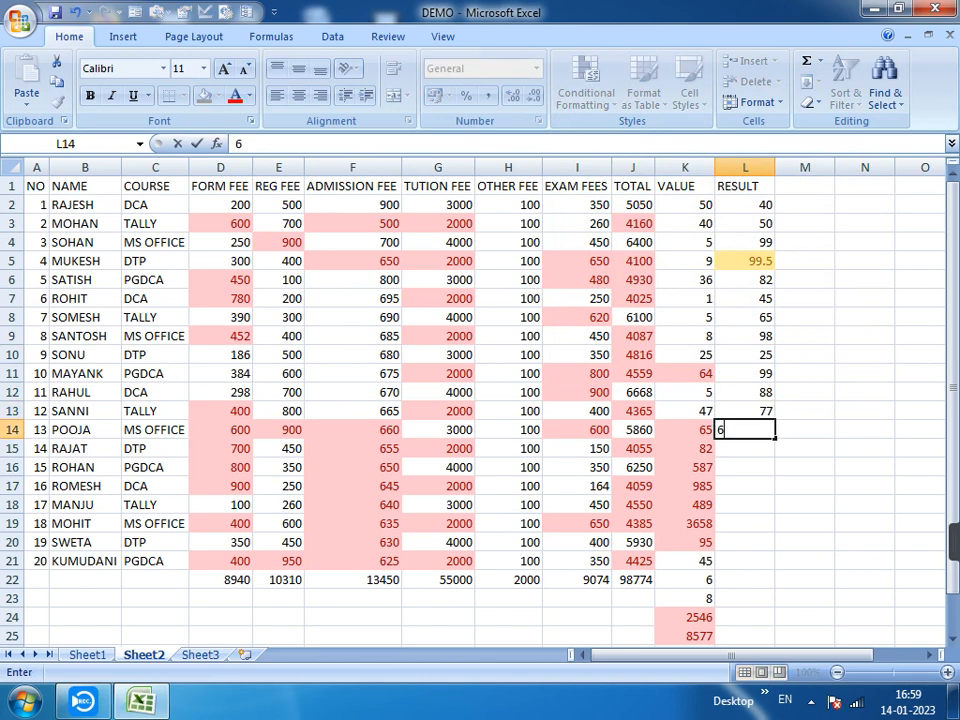
pyautogui.write('8')
pyautogui.press('Return')
pyautogui.write('49')
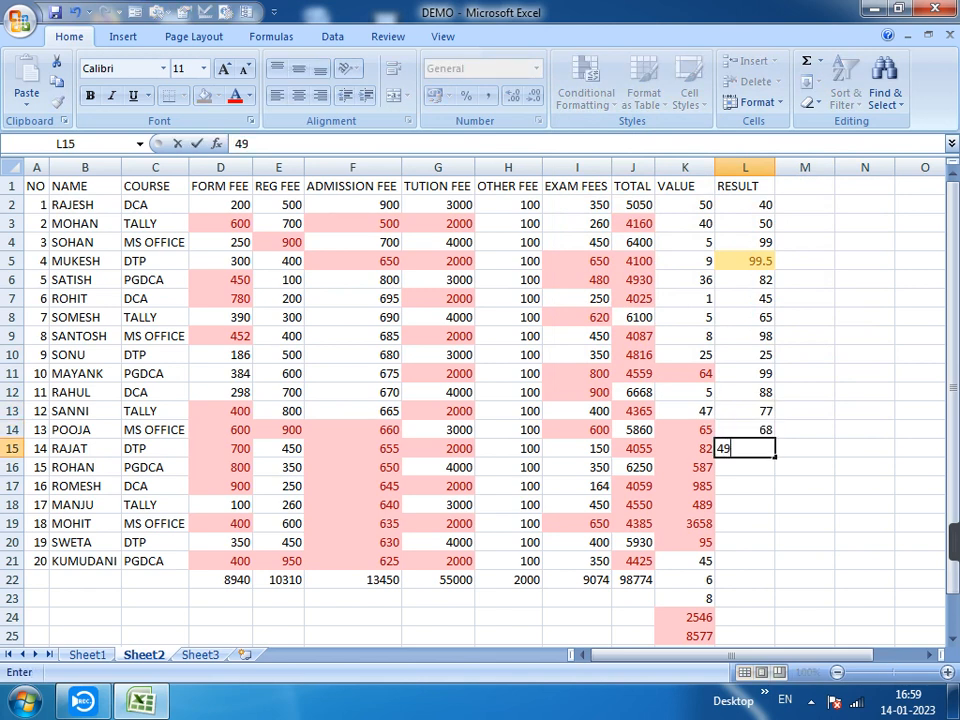
pyautogui.press('Return')
pyautogui.write('100')
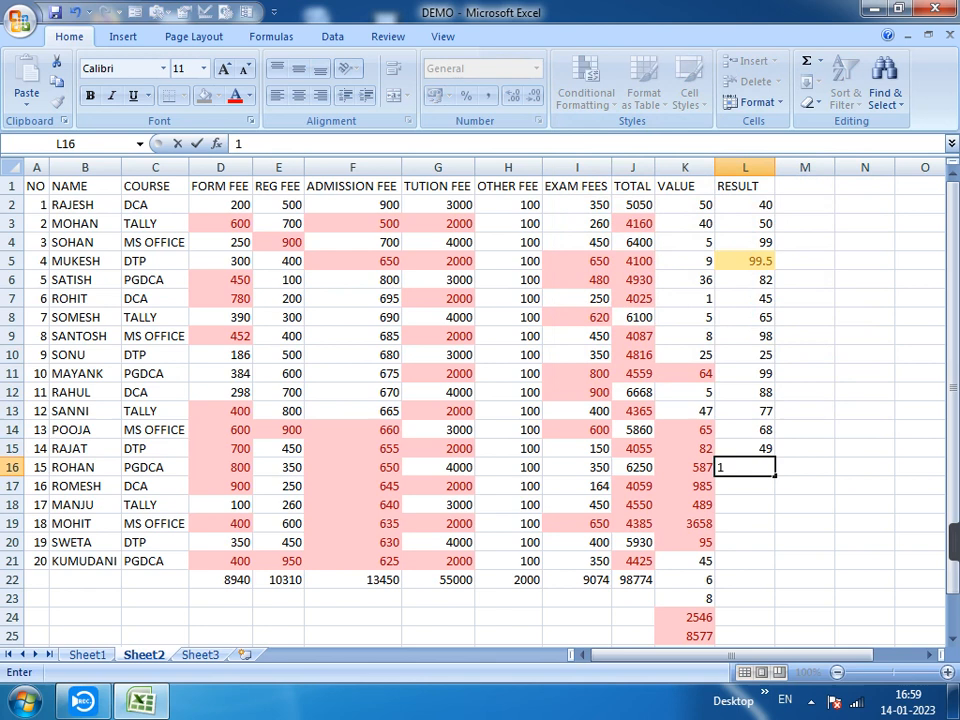
pyautogui.press('Return')
# - Enter the sample values 36, 25, 49 and 68 in cells L17 to L20 of the RESULT column
pyautogui.write('36')
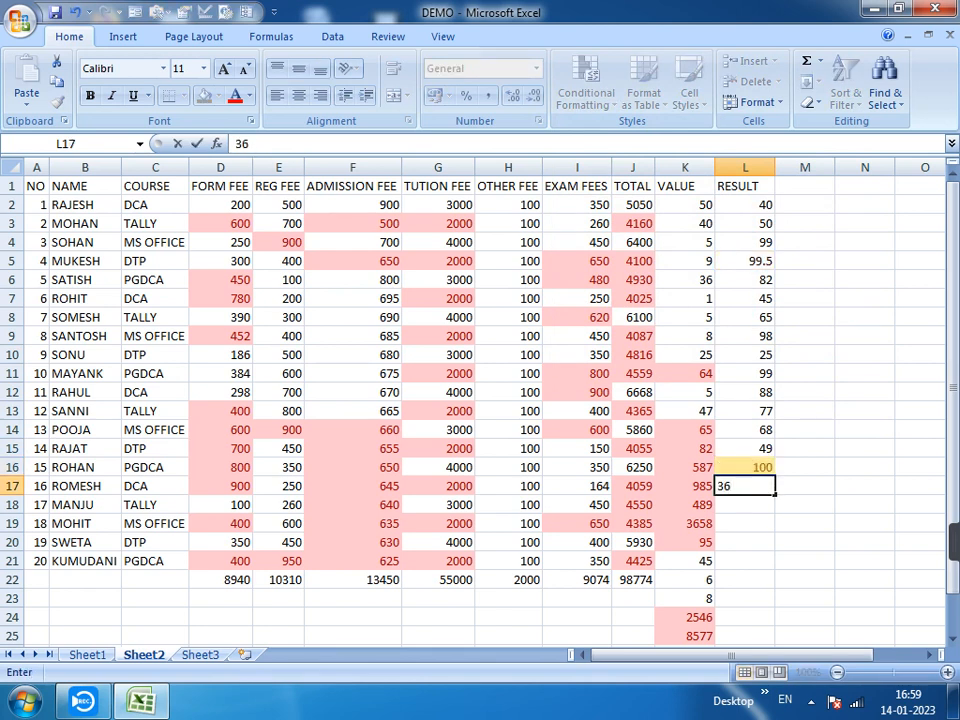
pyautogui.press('Return')
pyautogui.write('25')
pyautogui.press('Return')
pyautogui.write('49')
pyautogui.press('Return')
pyautogui.write('68')
pyautogui.press('Return')
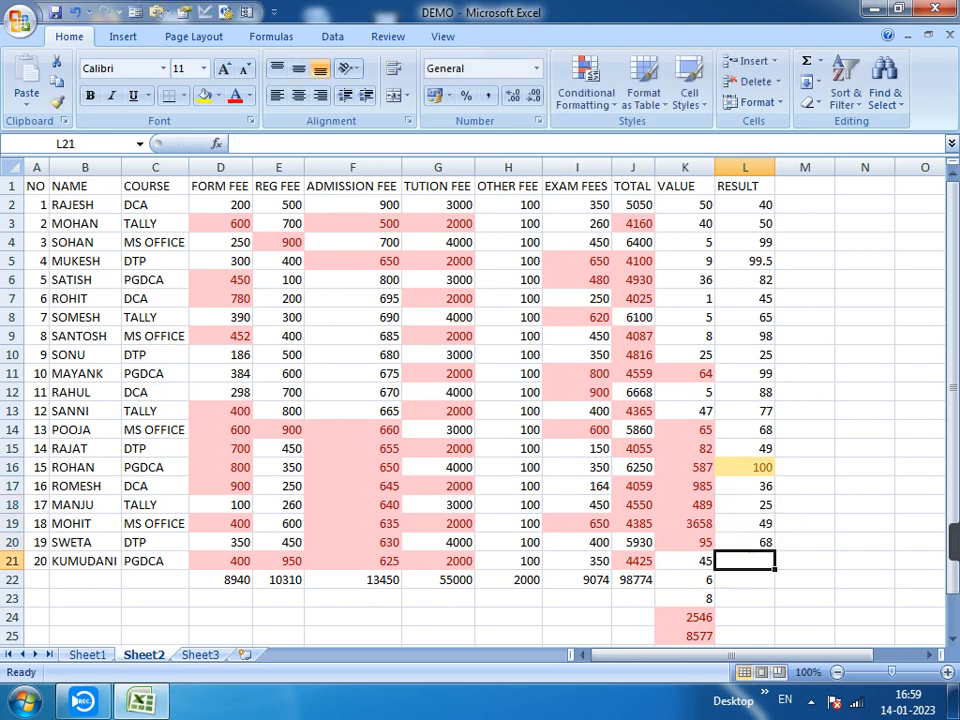
# - Enter the sample values 100 and 99.5 in cells L21 and L22 of the RESULT column
pyautogui.write('100')
pyautogui.press('Return')
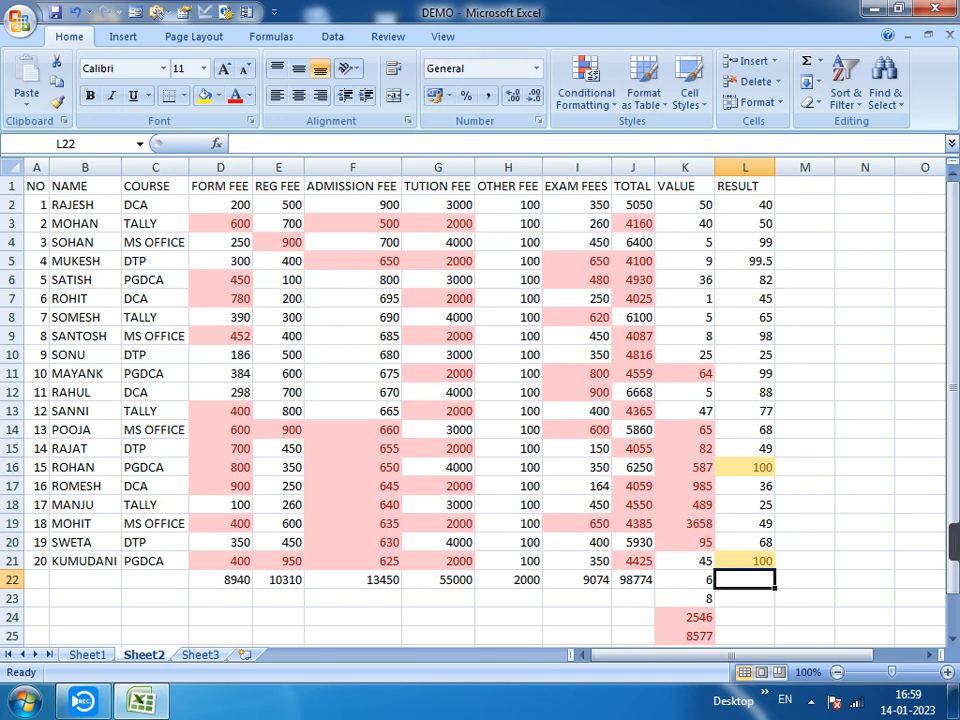
pyautogui.write('1')
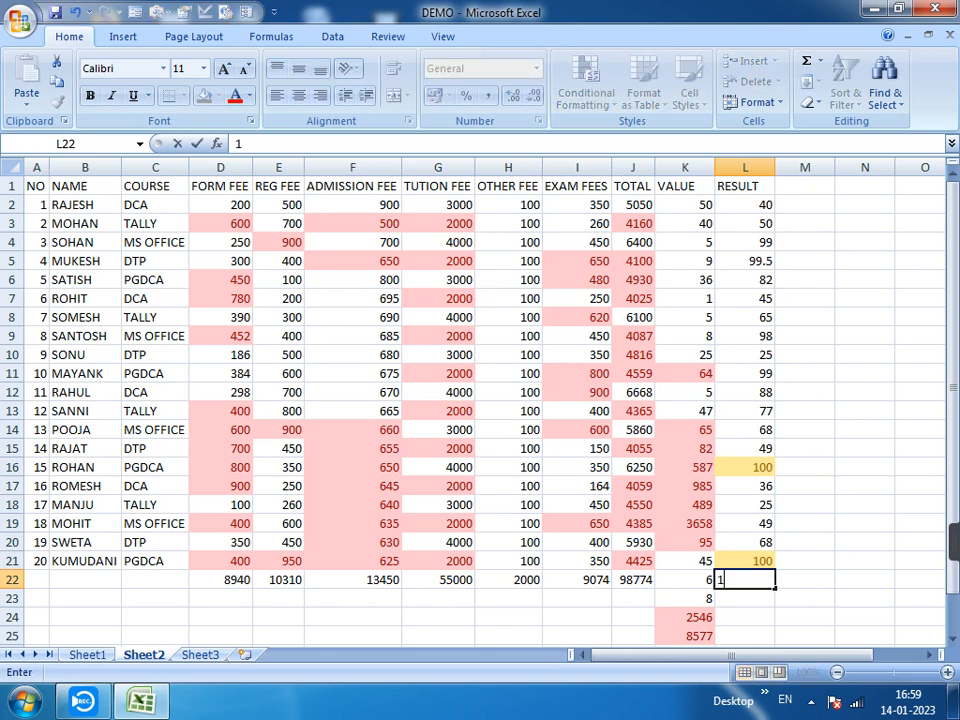
pyautogui.write('0')
pyautogui.press('BackSpace')
pyautogui.press('BackSpace')
pyautogui.write('99.5')
pyautogui.press('Return')
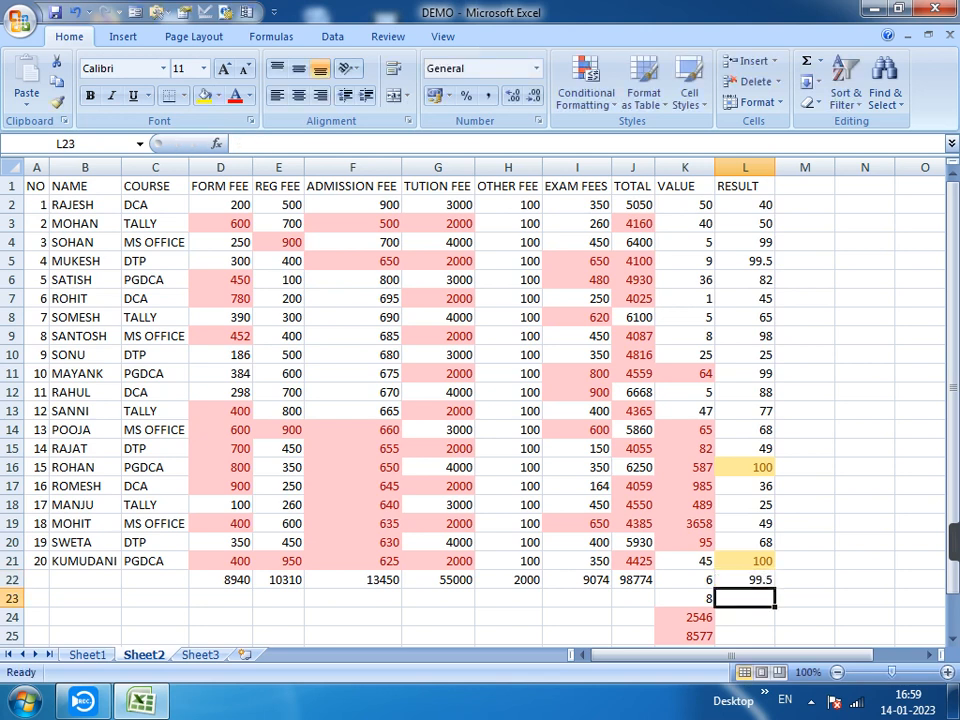
# - Enter the sample values 25, 62 and 45 in cells L23 to L25 of the RESULT column
pyautogui.write('25')
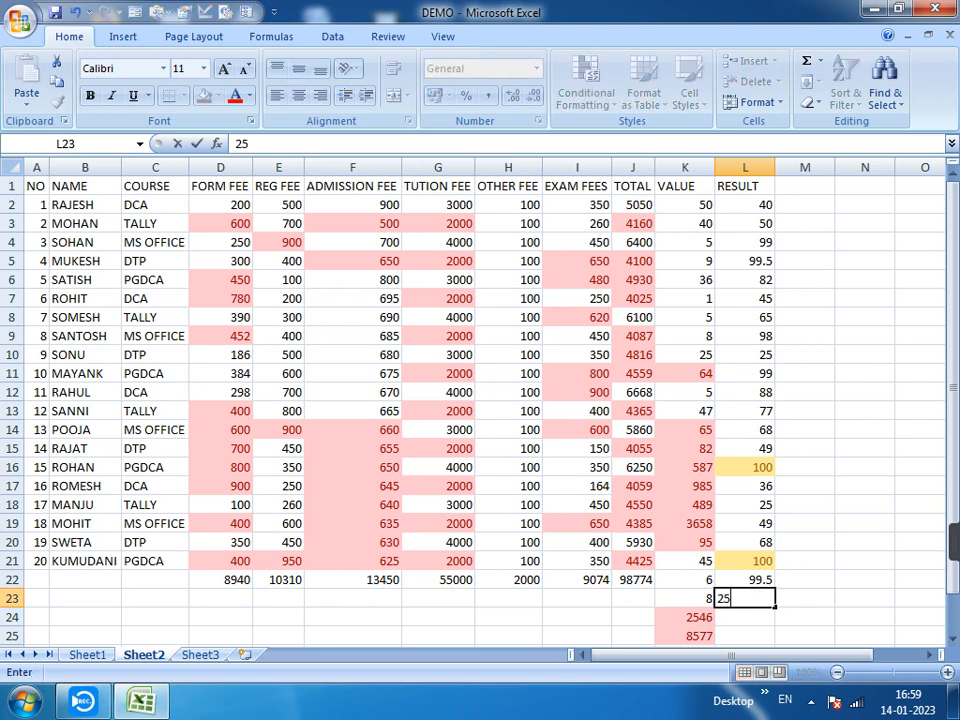
pyautogui.press('Return')
pyautogui.write('62')
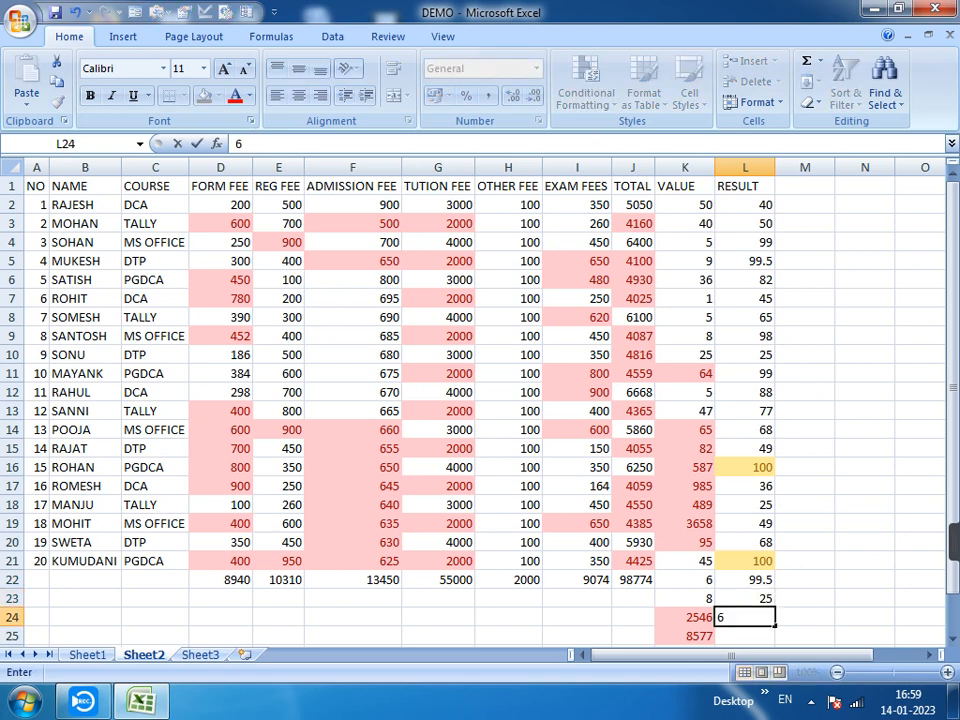
pyautogui.press('Return')
pyautogui.press('Return')
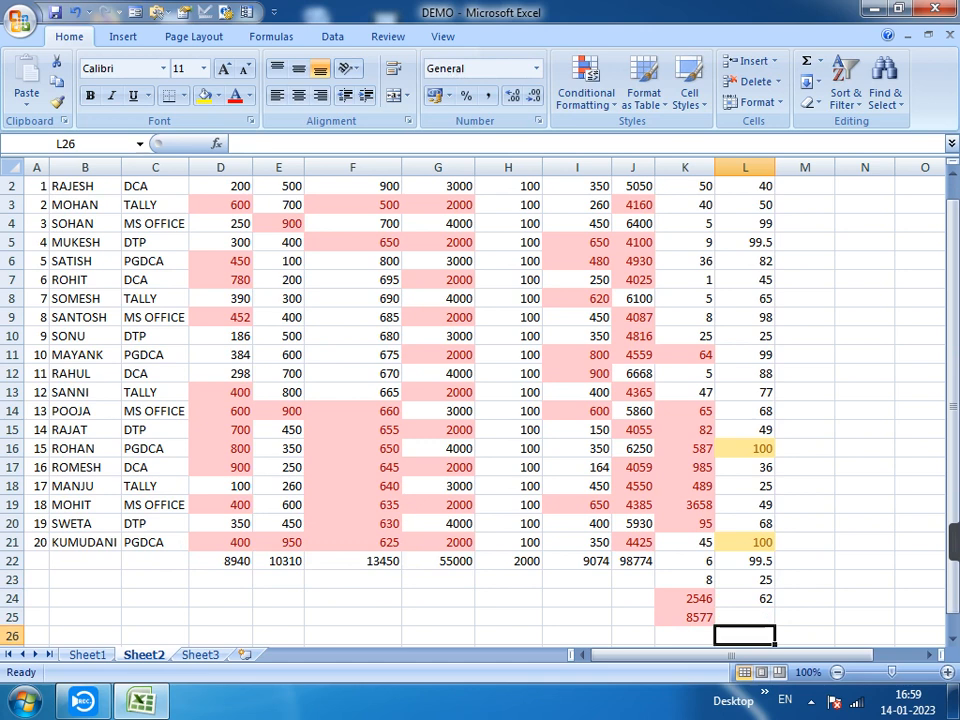
pyautogui.click(745, 617)
pyautogui.write('45')
pyautogui.press('Return')
# - Enter the sample values 38 and 18 in cells L26 and L27 of the RESULT column
pyautogui.write('38')
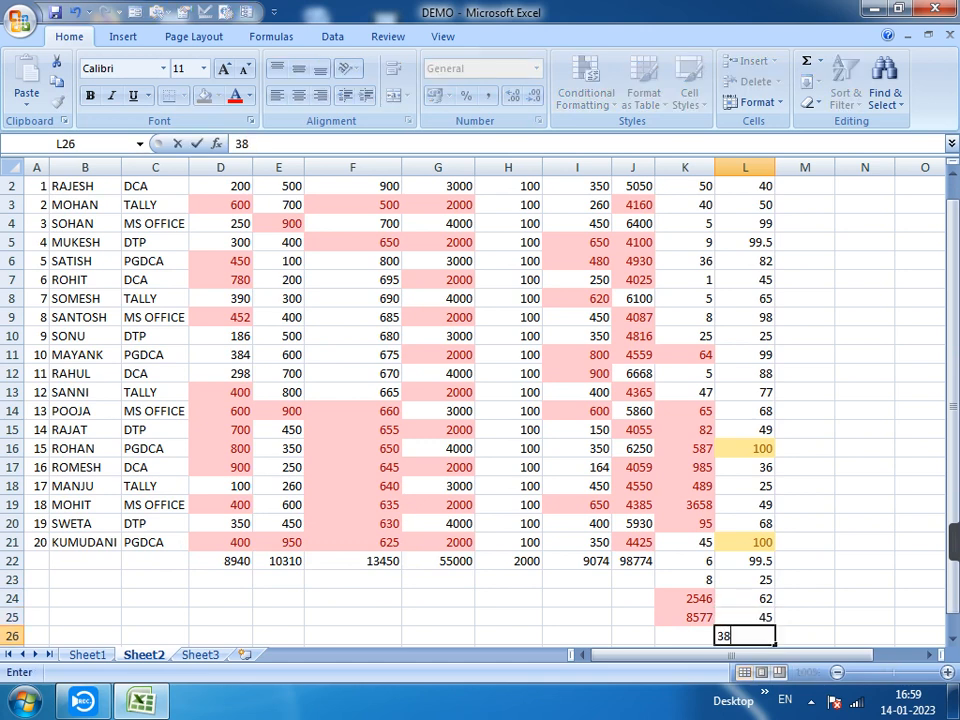
pyautogui.press('Return')
pyautogui.write('18')
pyautogui.press('Return')
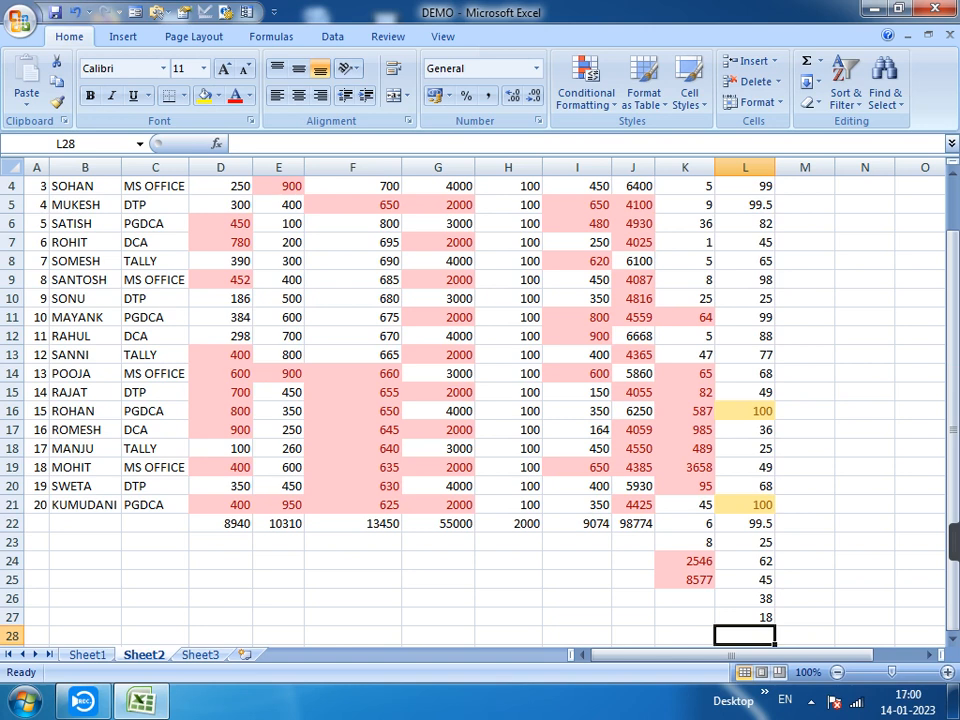
# - Change the RESULT values in cells L8 and L26 to 100
pyautogui.click(685, 392)
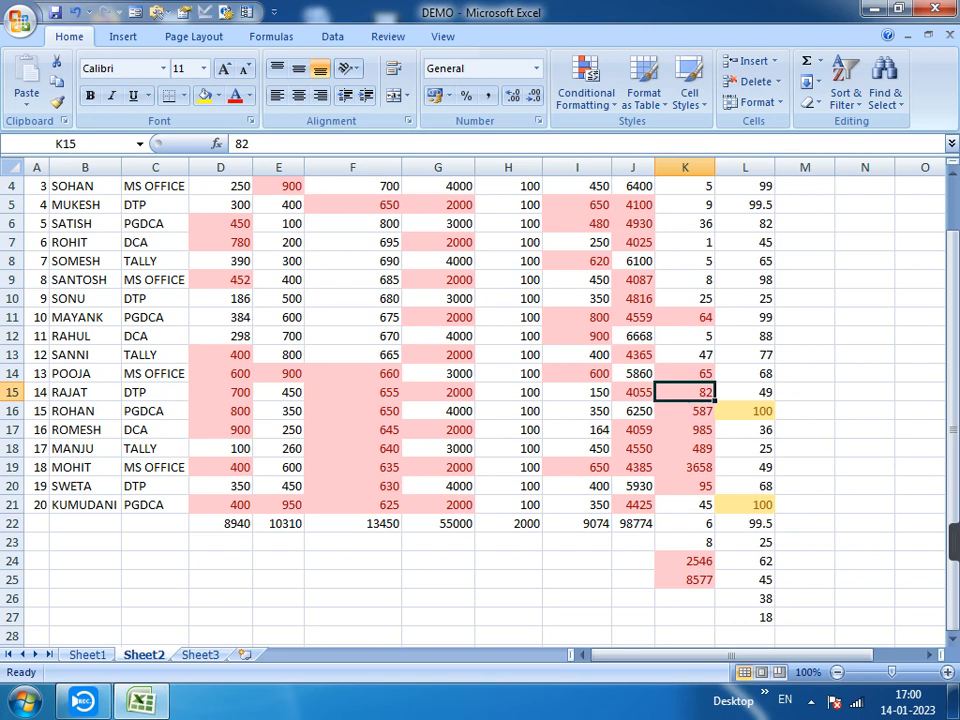
pyautogui.click(745, 260)
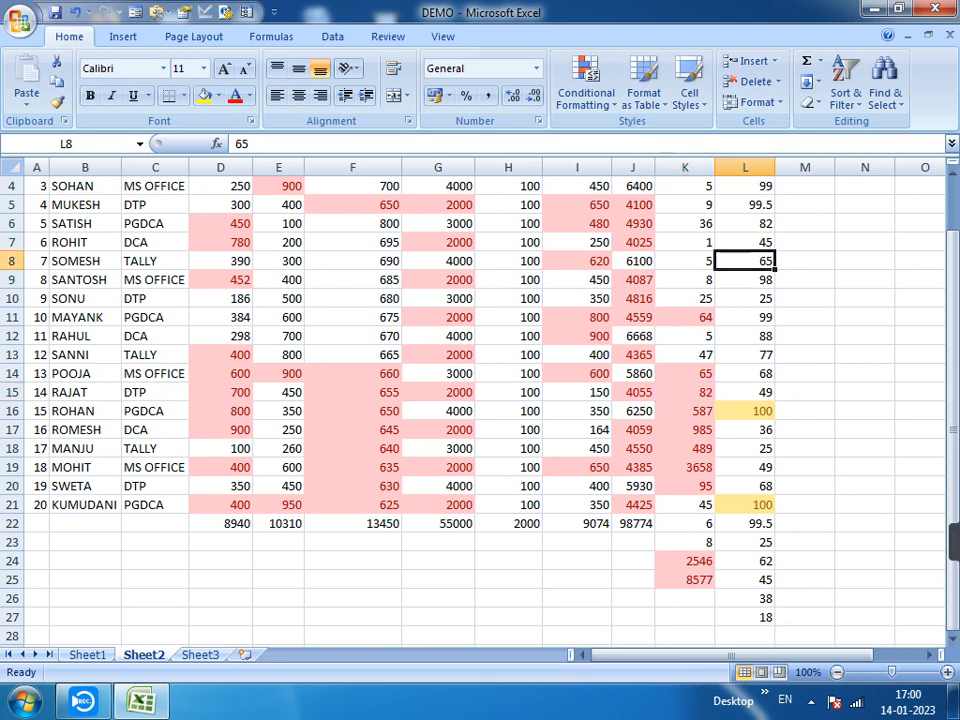
pyautogui.write('100')
pyautogui.press('Return')
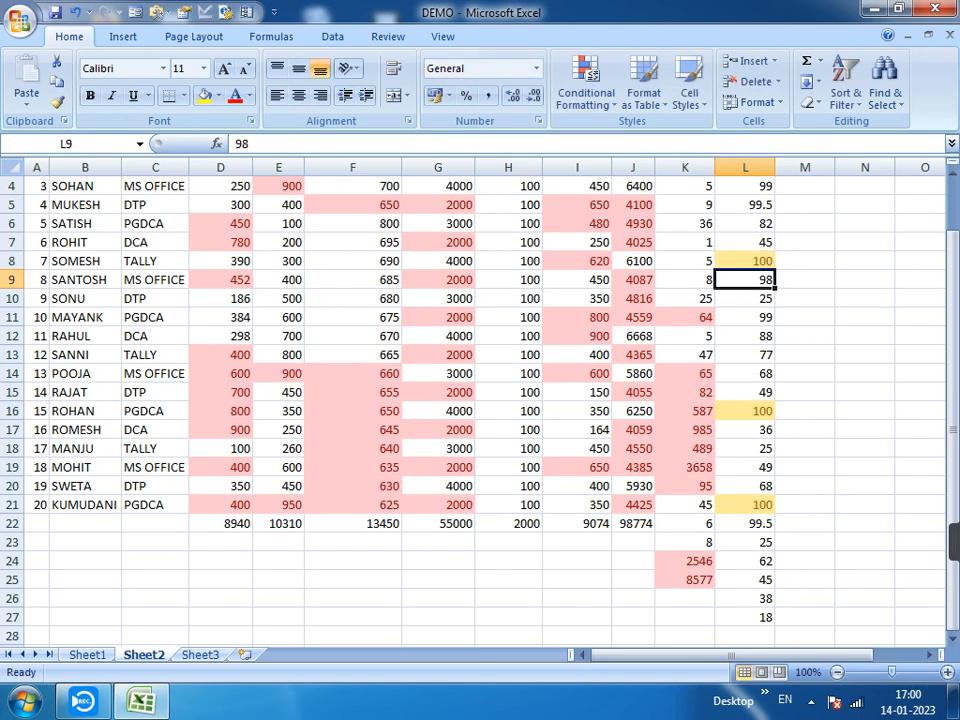
pyautogui.click(745, 599)
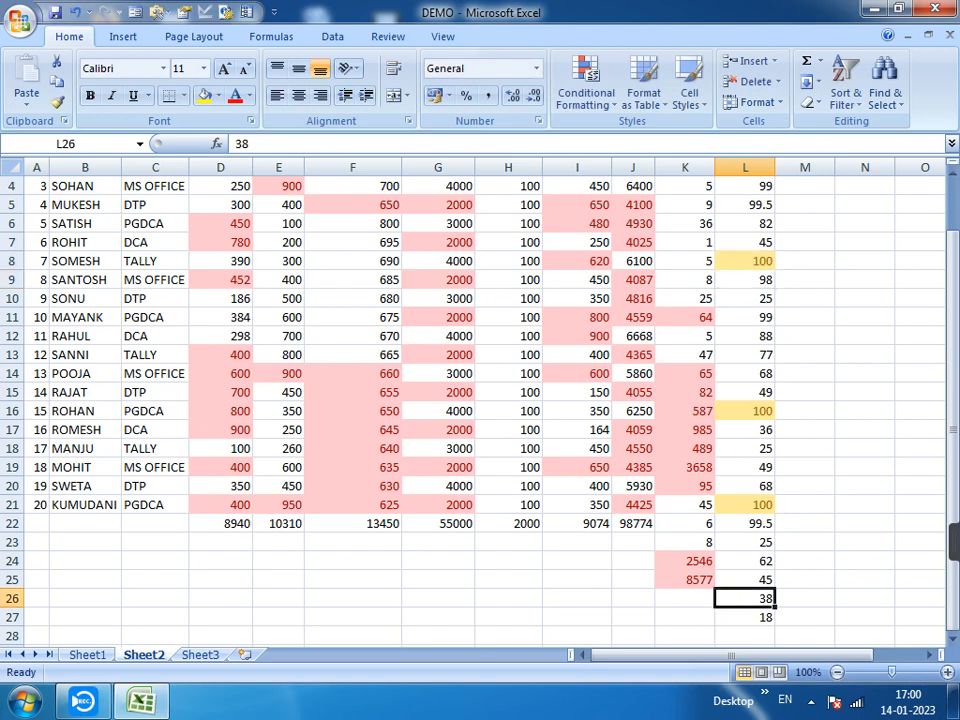
pyautogui.write('100')
pyautogui.press('Return')
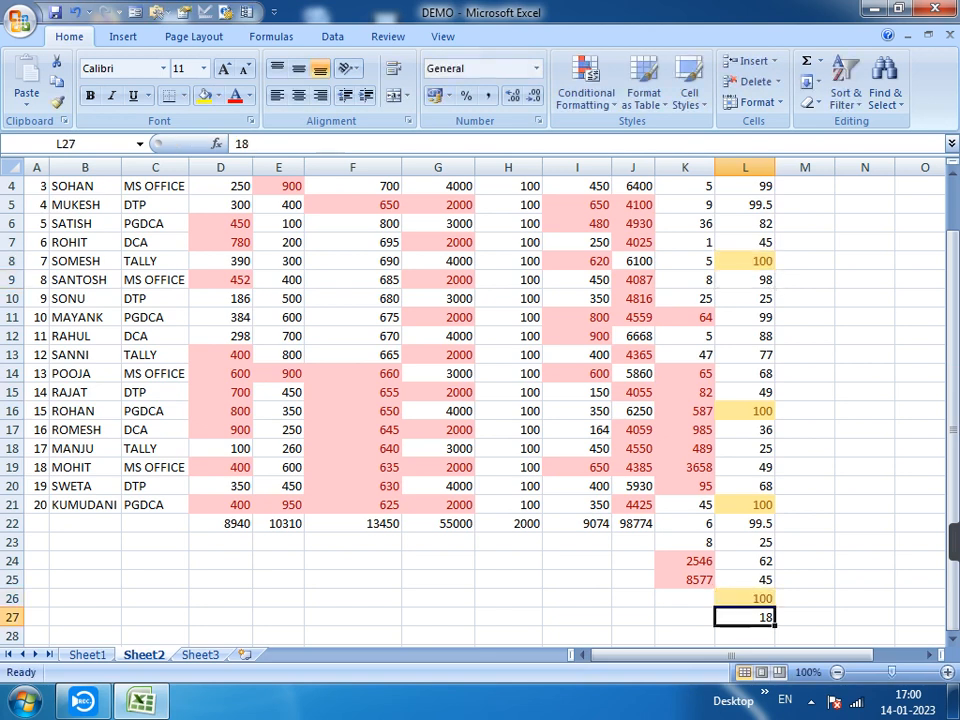
# - Change the RESULT values in cells L11 and L4 to 100
pyautogui.click(745, 317)
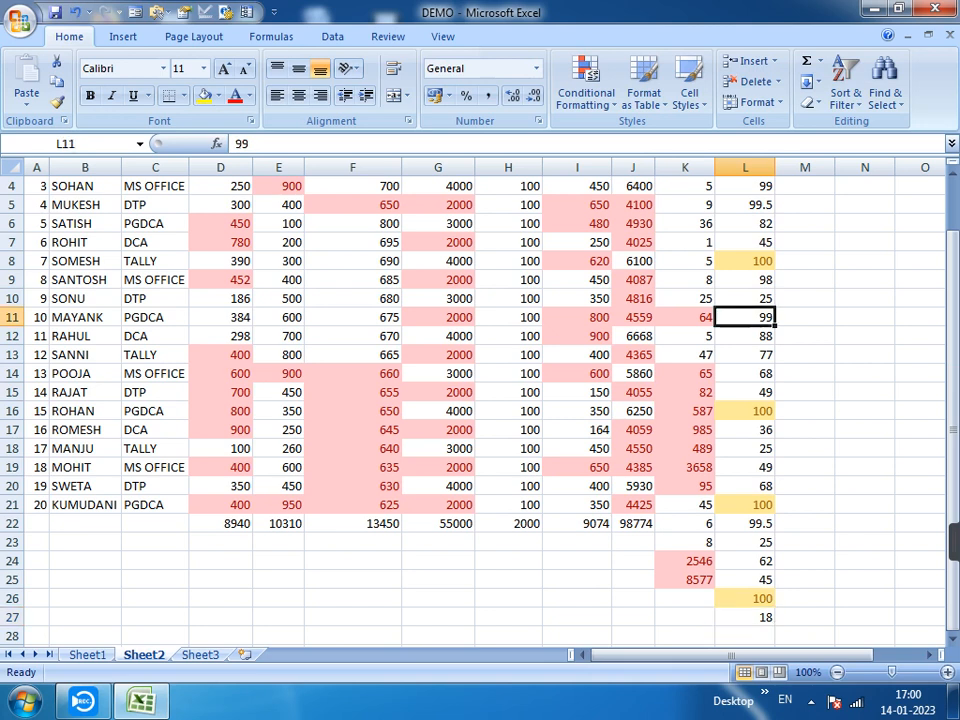
pyautogui.write('100')
pyautogui.press('Return')
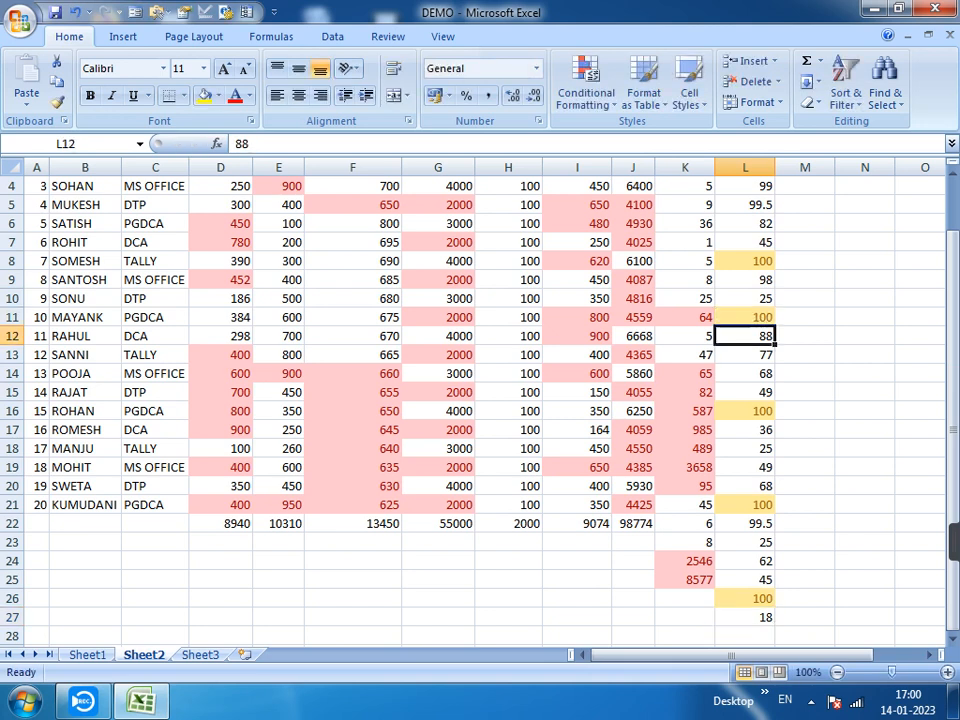
pyautogui.click(745, 186)
pyautogui.write('100')
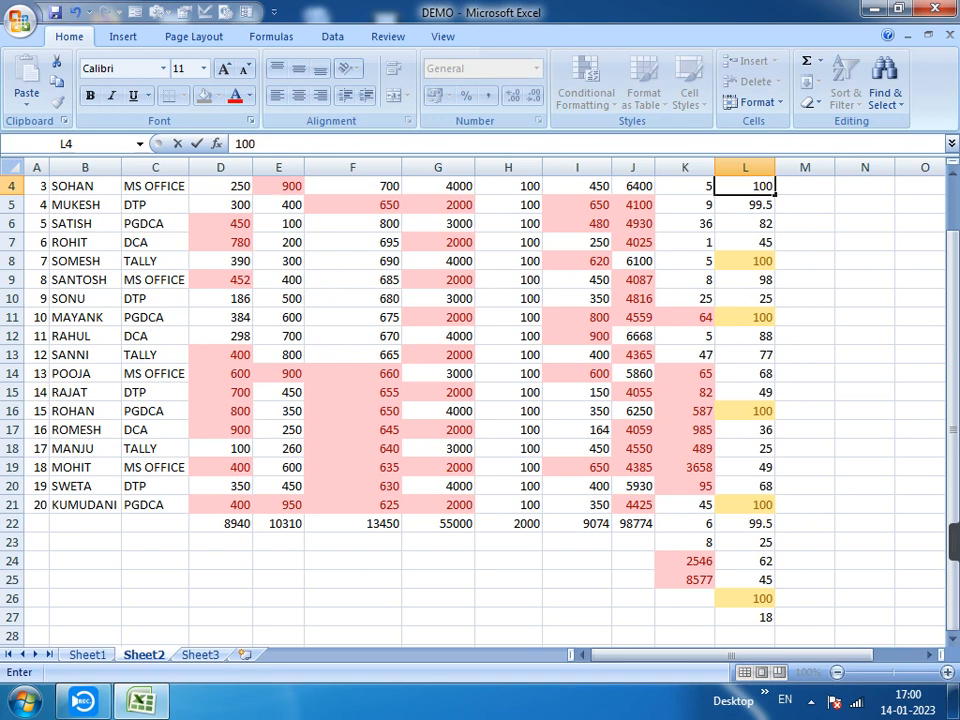
pyautogui.press('Return')
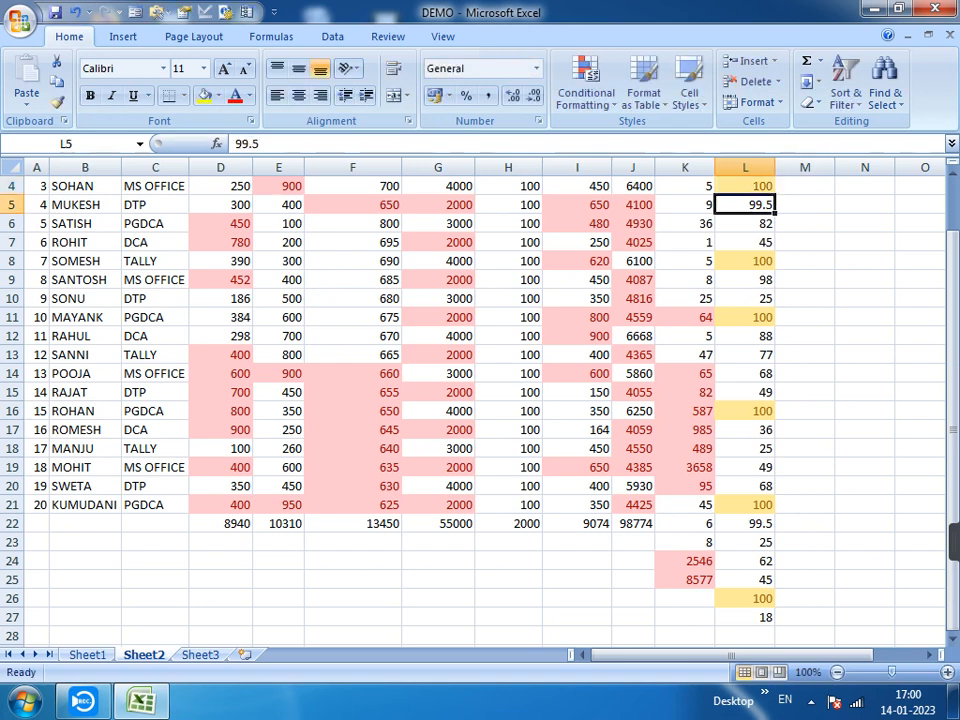
# - Enter 100 in cell L29 and 58 in the empty cell L28 of the RESULT column
pyautogui.scroll(-4, 480, 400)
pyautogui.click(745, 430)
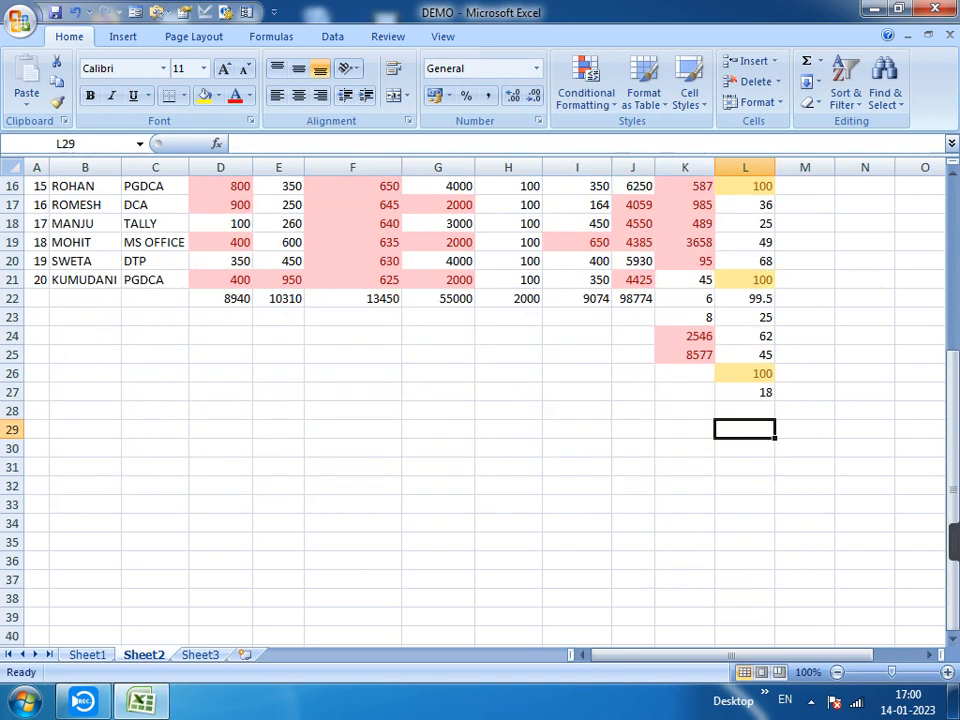
pyautogui.write('100')
pyautogui.press('Return')
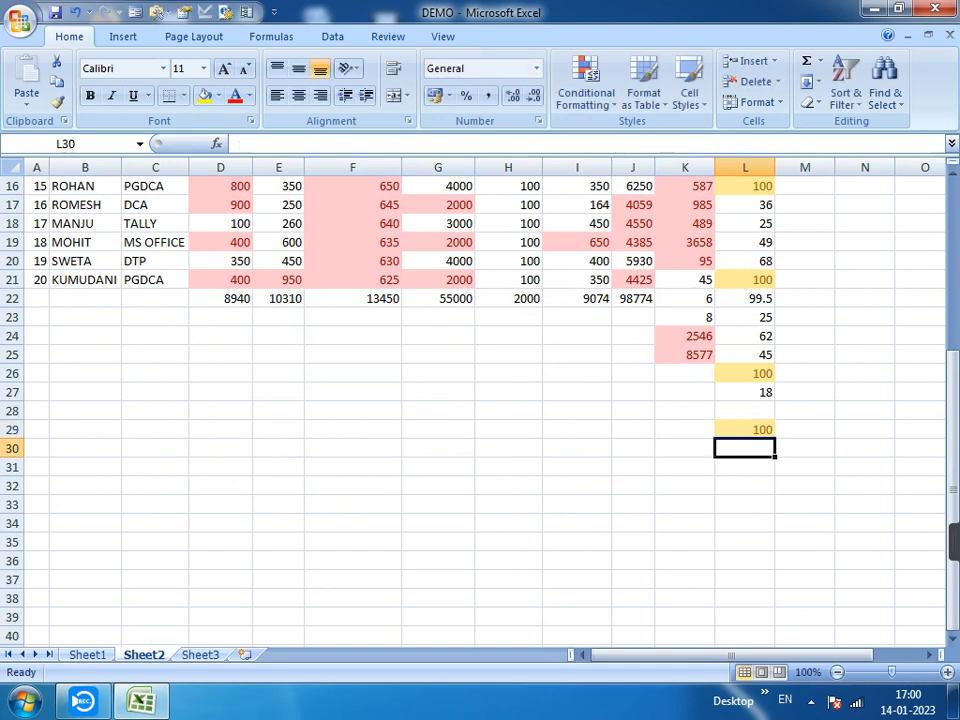
pyautogui.press('Up')
pyautogui.press('Up')
pyautogui.write('58')
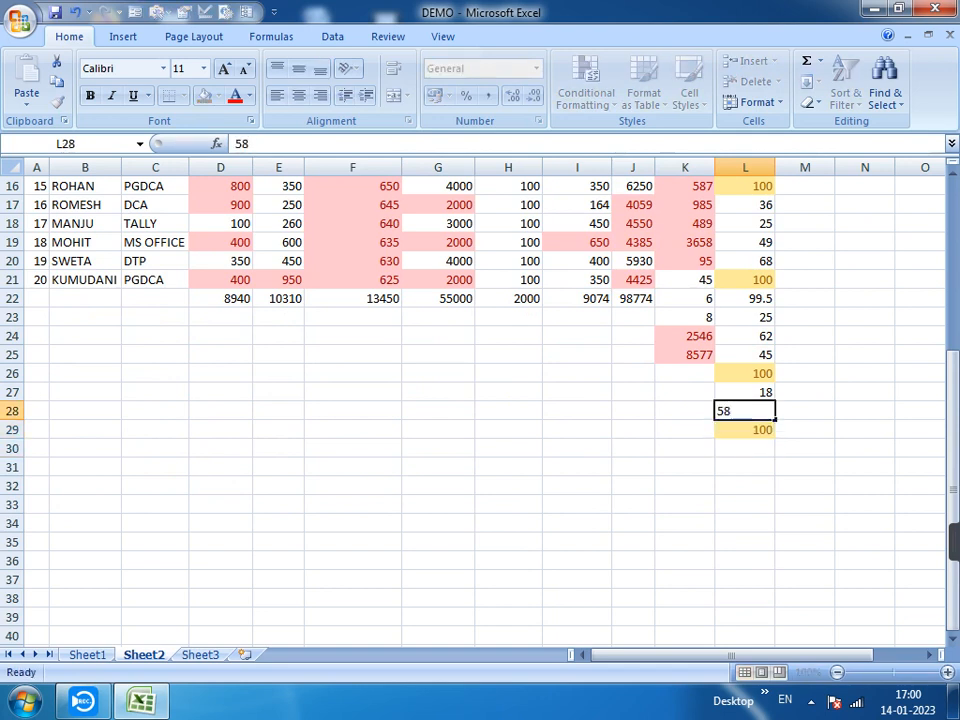
pyautogui.press('Return')
# - Enter the sample values 65, 99 and 100 in cells L30 to L32 of the RESULT column
pyautogui.press('Return')
pyautogui.write('65')
pyautogui.press('Return')
pyautogui.write('99')
pyautogui.press('Return')
pyautogui.write('100')
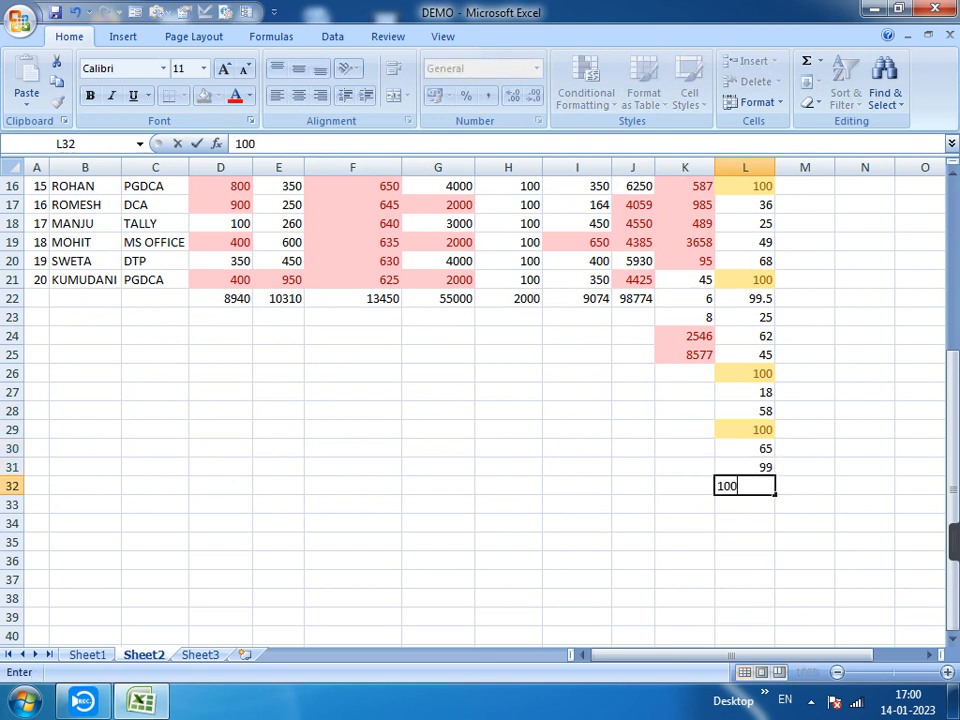
pyautogui.press('Return')
# - Enter the sample values 54, 65 and 100 in cells L33 to L35 of the RESULT column
pyautogui.write('54')
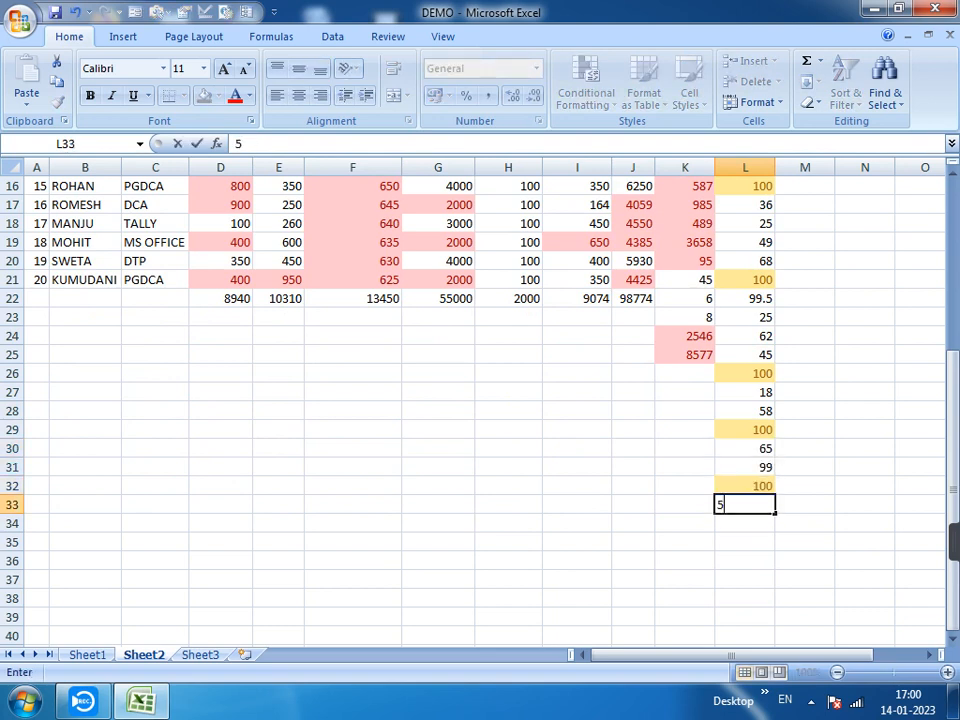
pyautogui.press('Return')
pyautogui.write('65')
pyautogui.press('Return')
pyautogui.write('2')
pyautogui.press('BackSpace')
pyautogui.write('100')
pyautogui.press('Return')
# - Change the RESULT value in cell L24 to 100
pyautogui.press('Up')
pyautogui.press('Up')
pyautogui.press('Up')
pyautogui.press('Up')
pyautogui.press('Up')
pyautogui.press('Up')
pyautogui.press('Up')
pyautogui.press('Up')
pyautogui.press('Up')
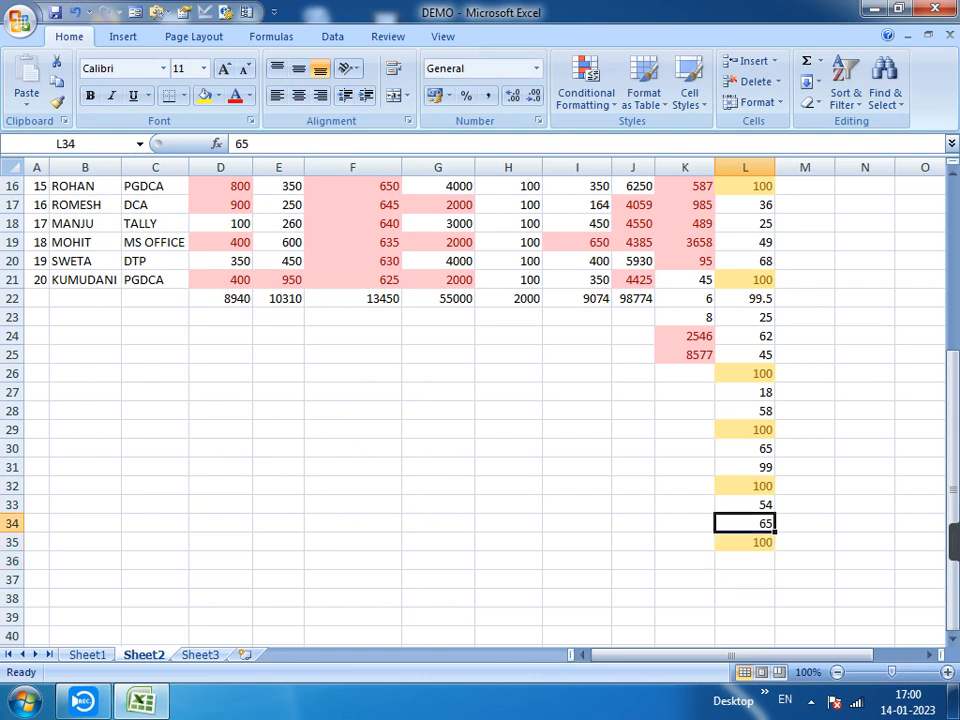
pyautogui.press('Up')
pyautogui.press('Up')
pyautogui.press('Up')
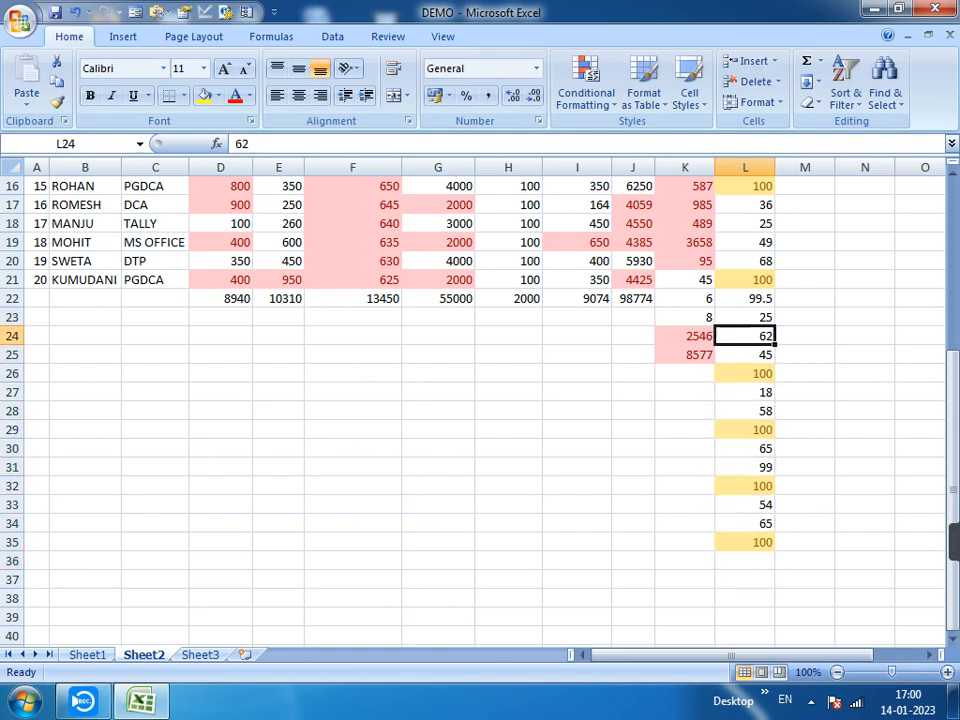
pyautogui.write('100')
pyautogui.press('Return')
pyautogui.press('Return')
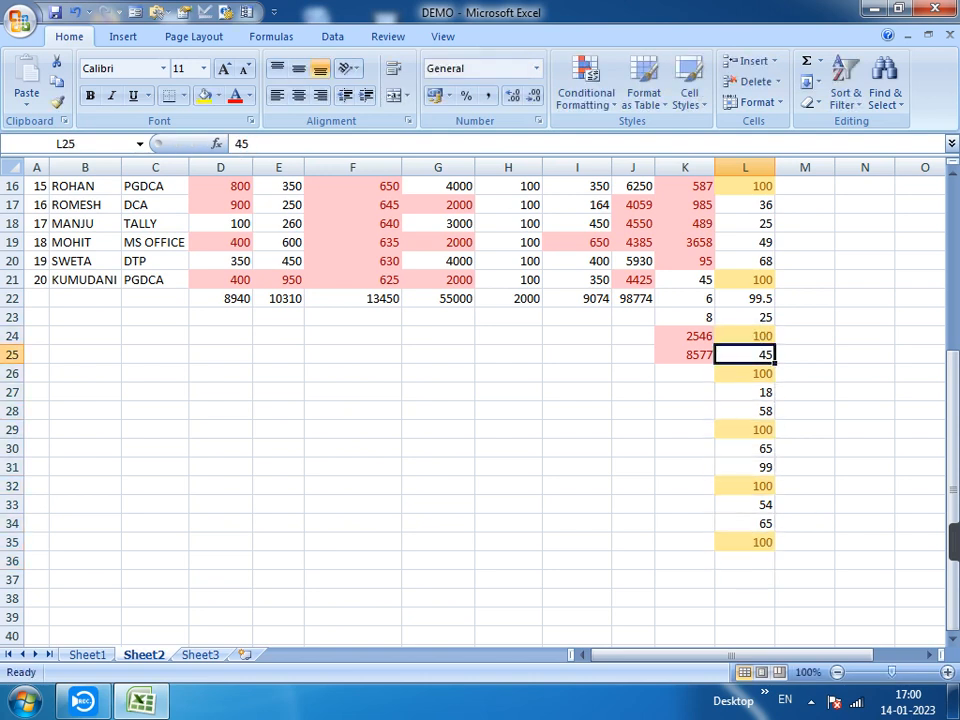
# - Enter the sample values 25, 64 and 100 in cells L36 to L38 of the RESULT column
pyautogui.press('Down')
pyautogui.press('Down')
pyautogui.press('Down')
pyautogui.press('Down')
pyautogui.press('Down')
pyautogui.press('Down')
pyautogui.press('Down')
pyautogui.press('Down')
pyautogui.press('Down')
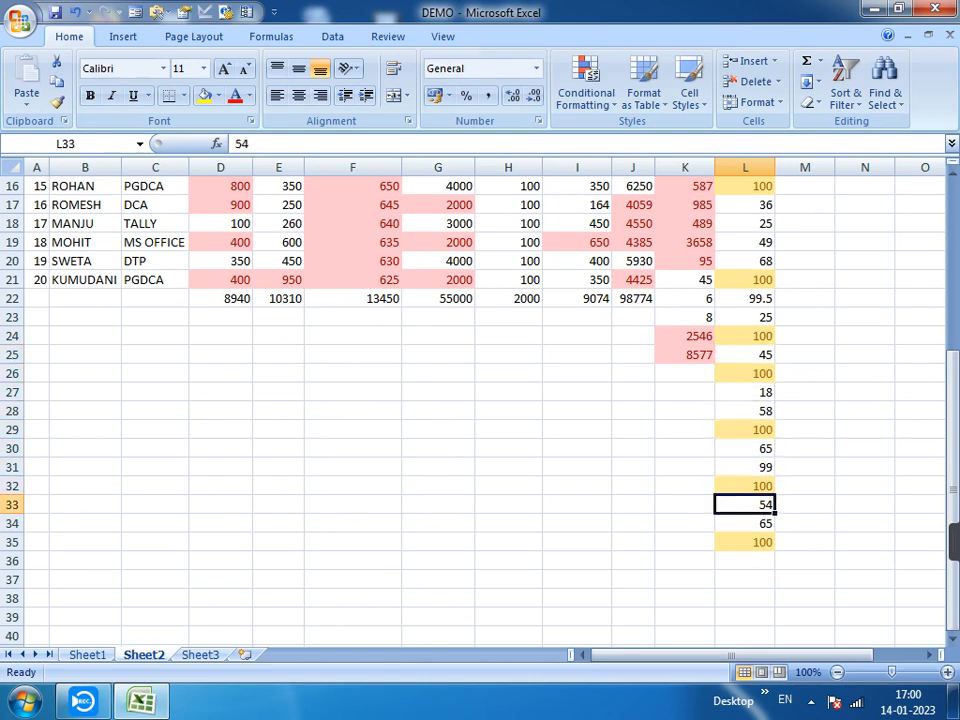
pyautogui.press('Down')
pyautogui.write('25')
pyautogui.press('Return')
pyautogui.write('64')
pyautogui.press('Return')
pyautogui.write('100')
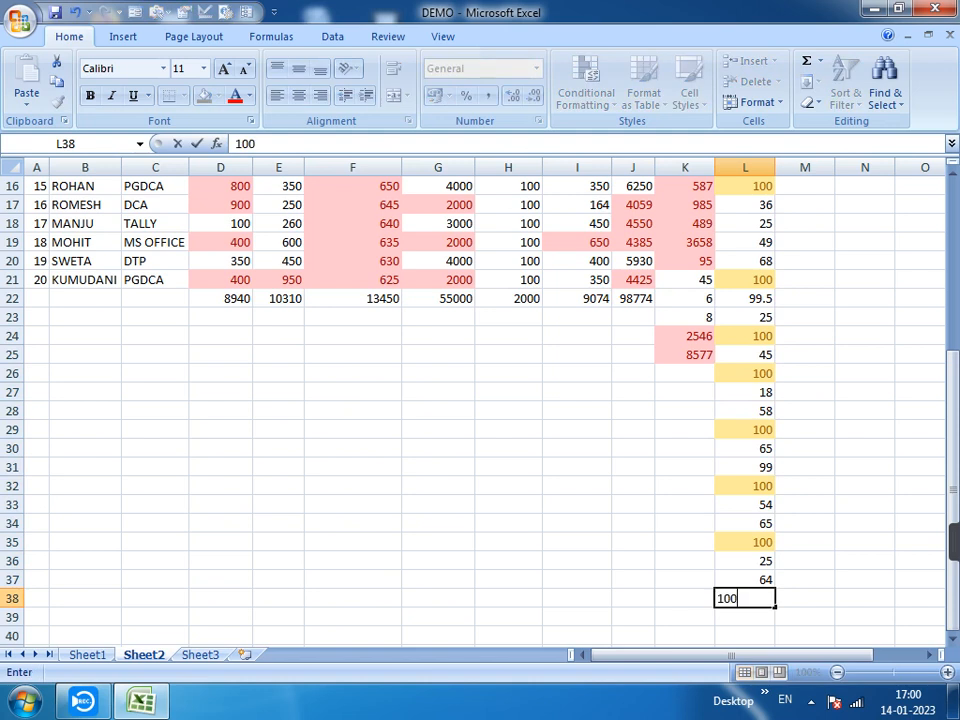
pyautogui.press('Return')
# - Change the RESULT value in cell L14 to 100 and review the highlighted cells down the column
pyautogui.scroll(5, 480, 400)
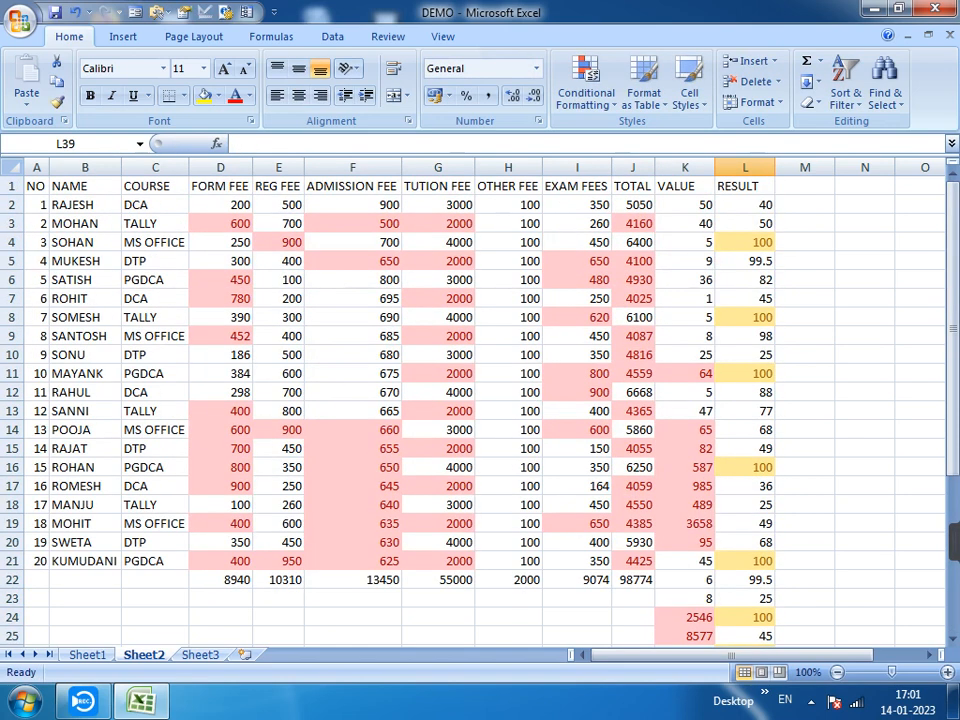
pyautogui.click(745, 430)
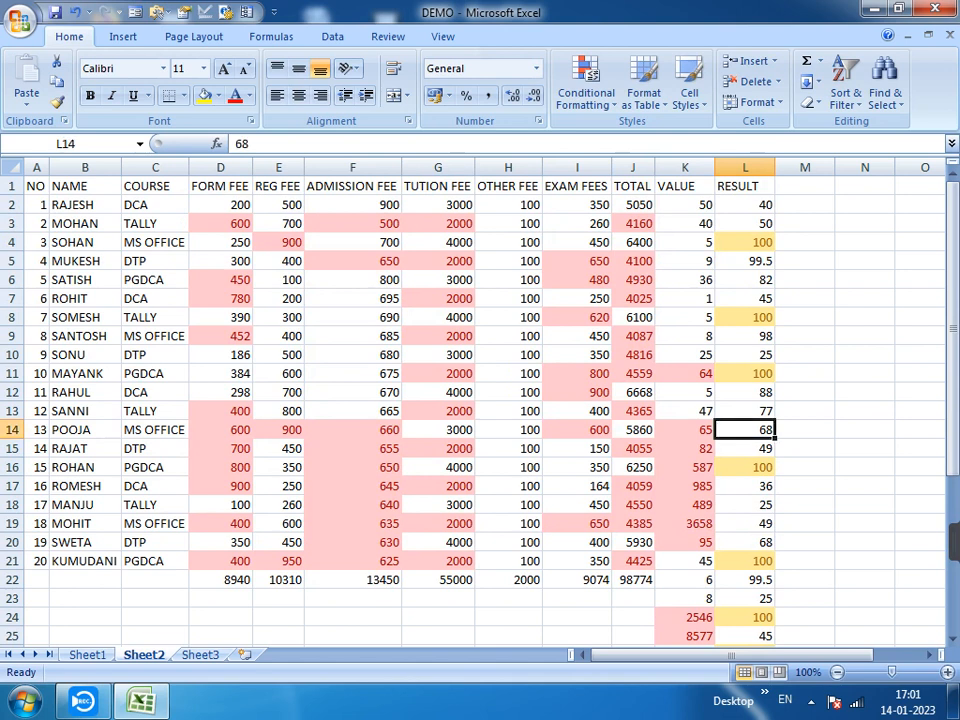
pyautogui.write('100')
pyautogui.press('Return')
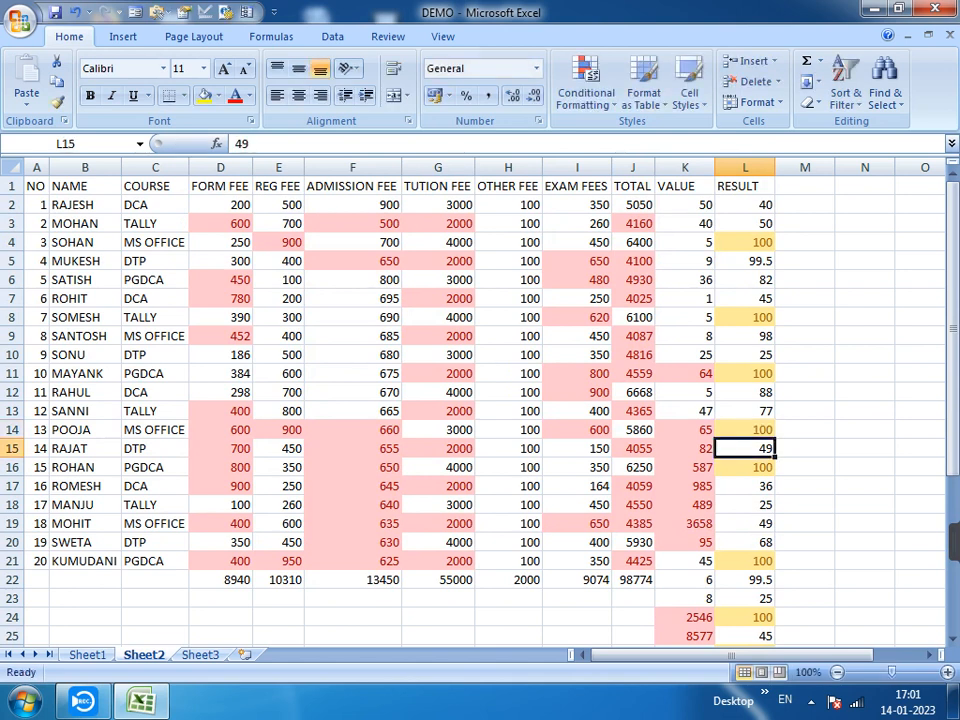
pyautogui.scroll(-6, 480, 400)
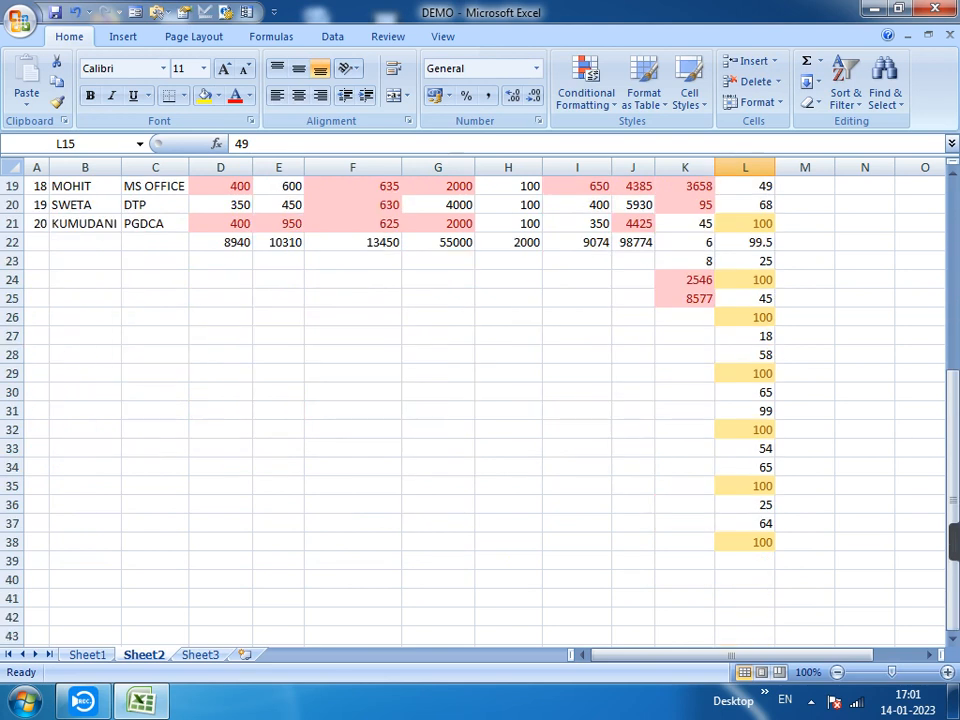
pyautogui.scroll(6, 480, 400)
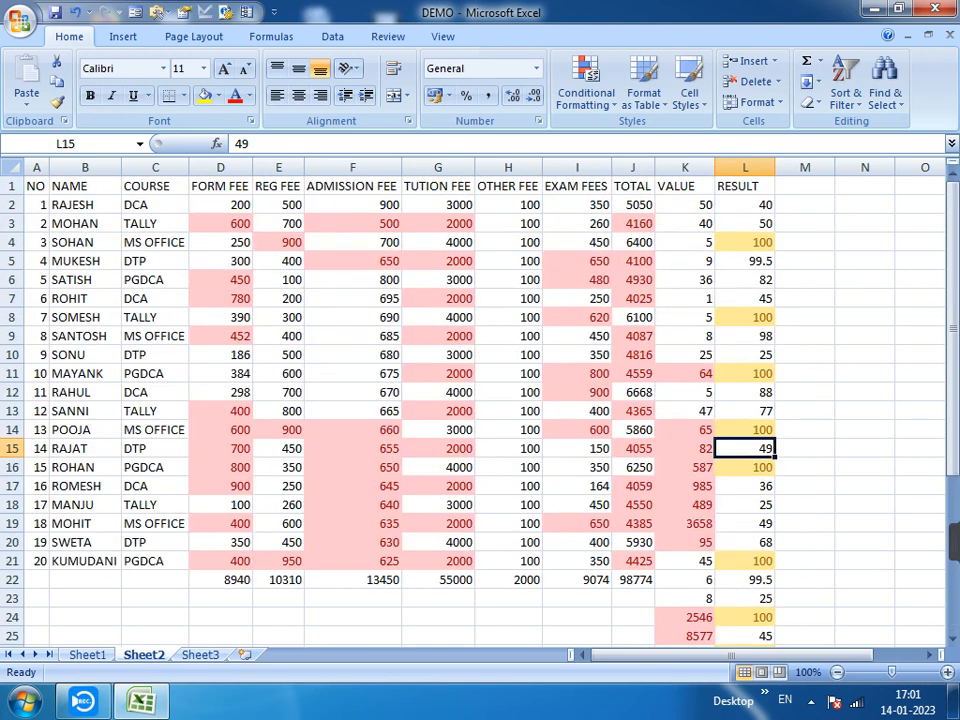
pyautogui.scroll(-1, 480, 400)
pyautogui.scroll(1, 480, 400)
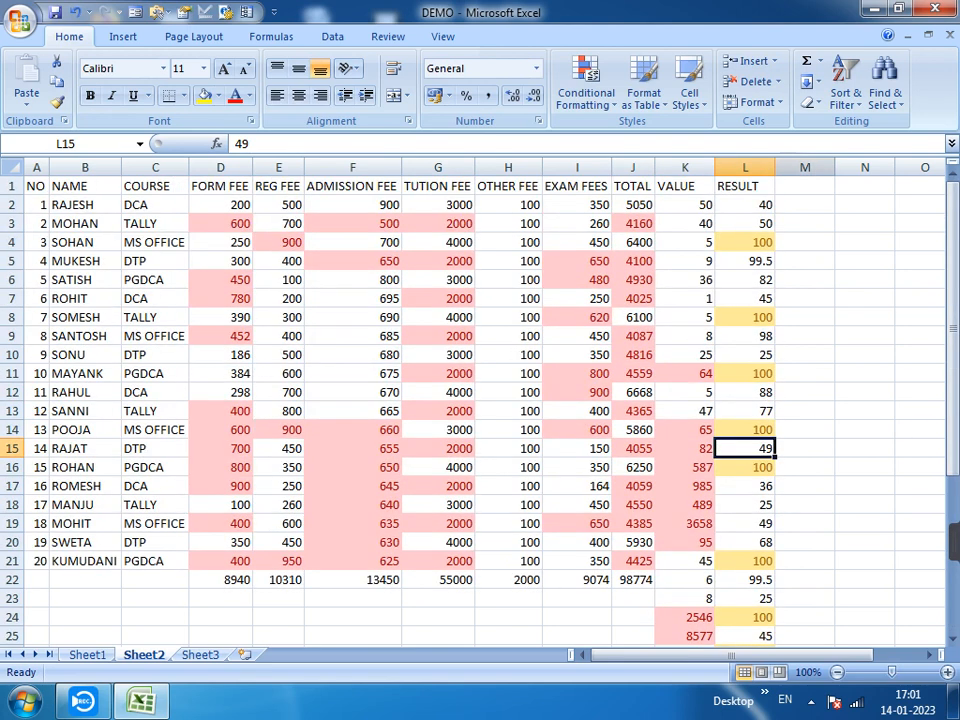
# - Apply a Bottom 10 Items conditional formatting rule to column M with Green Fill with Dark Green Text
pyautogui.click(805, 167)
pyautogui.click(586, 90)
pyautogui.moveTo(642, 176)
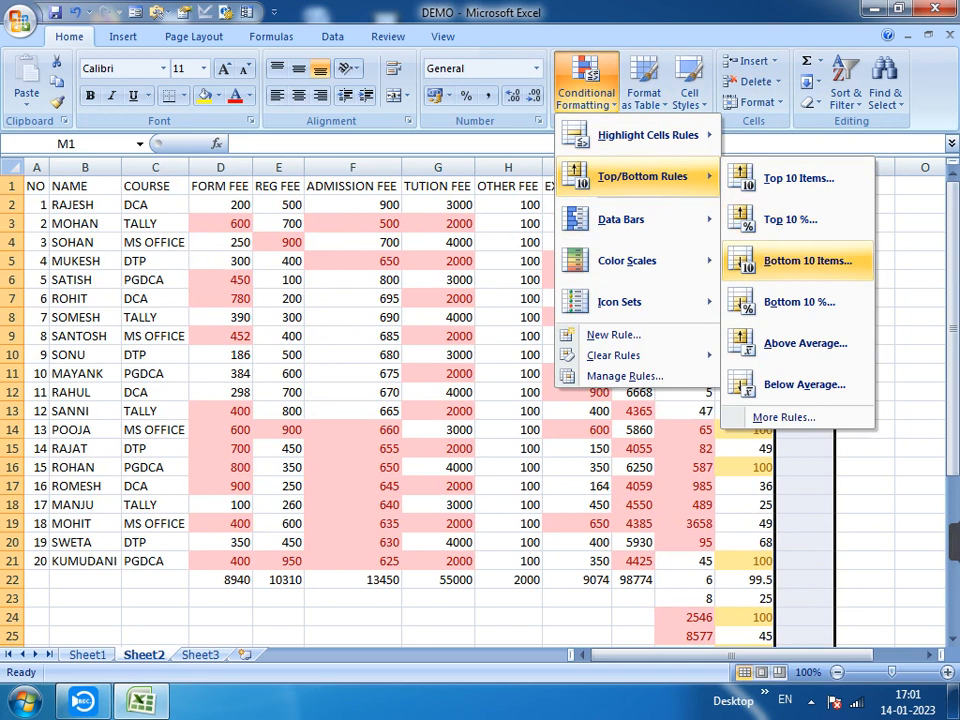
pyautogui.click(807, 260)
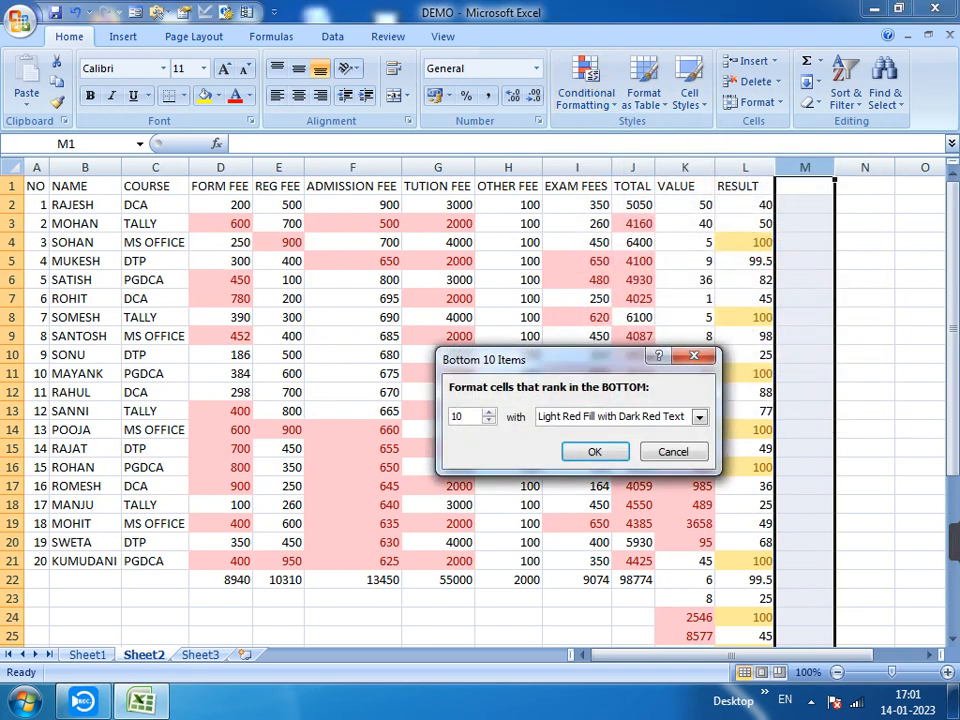
pyautogui.click(700, 417)
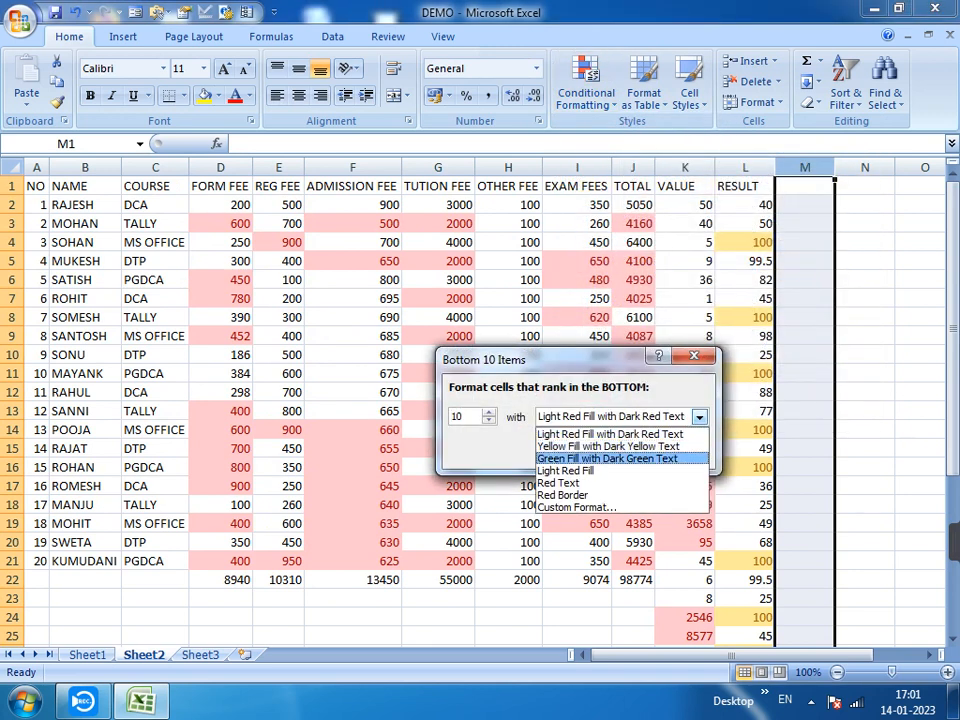
pyautogui.click(606, 458)
pyautogui.press('Return')
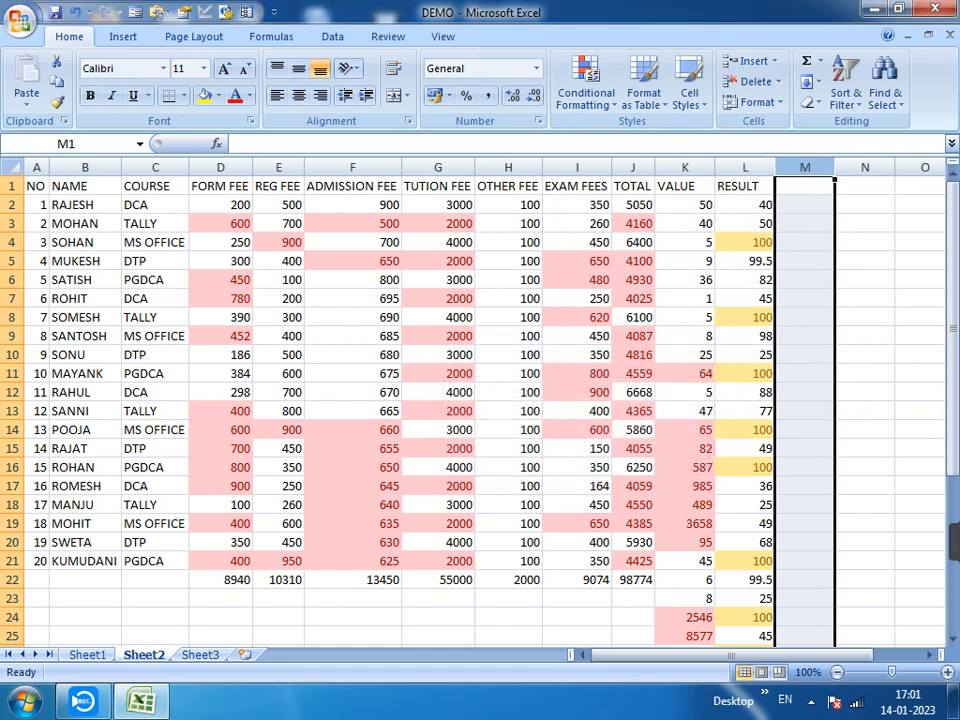
pyautogui.click(805, 280)
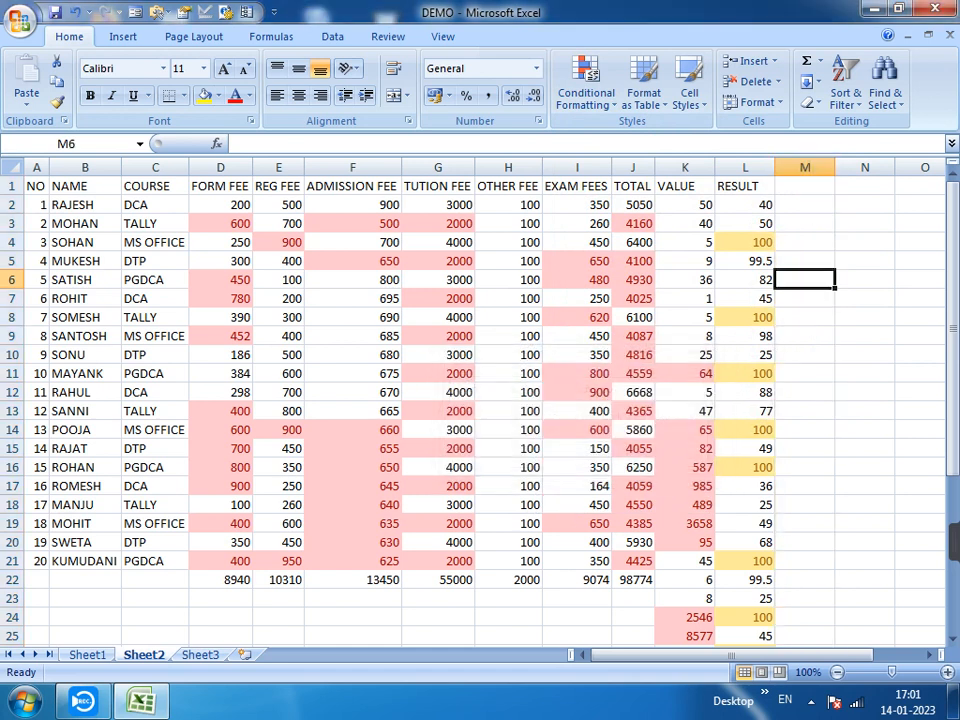
# - Enter the sample values 5, 25 and 95 in cells M2 to M4
pyautogui.click(805, 205)
pyautogui.write('5')
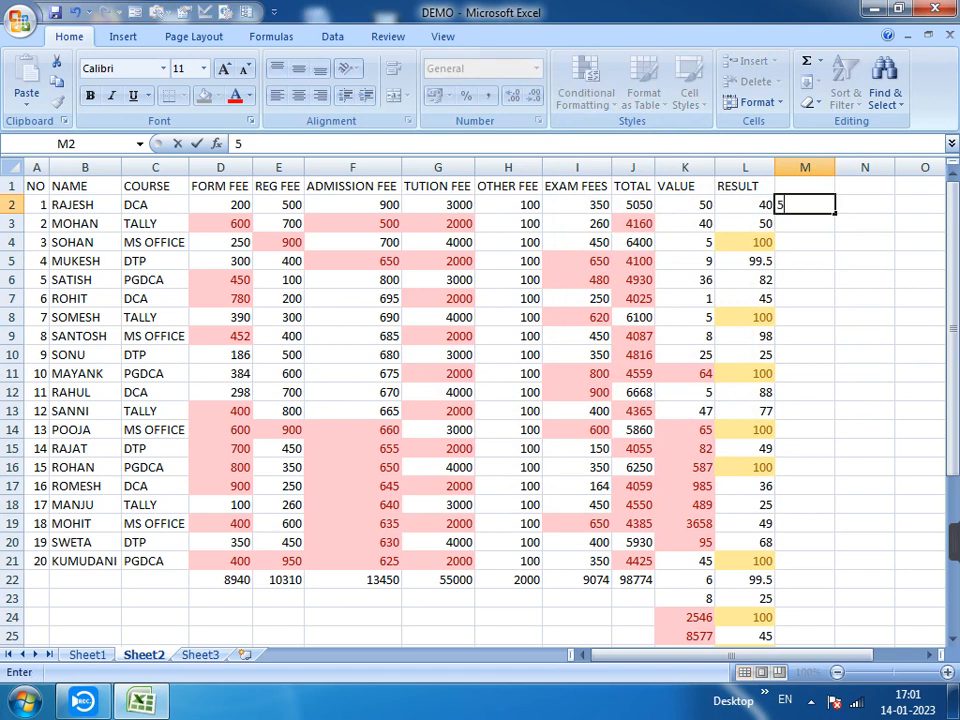
pyautogui.press('Return')
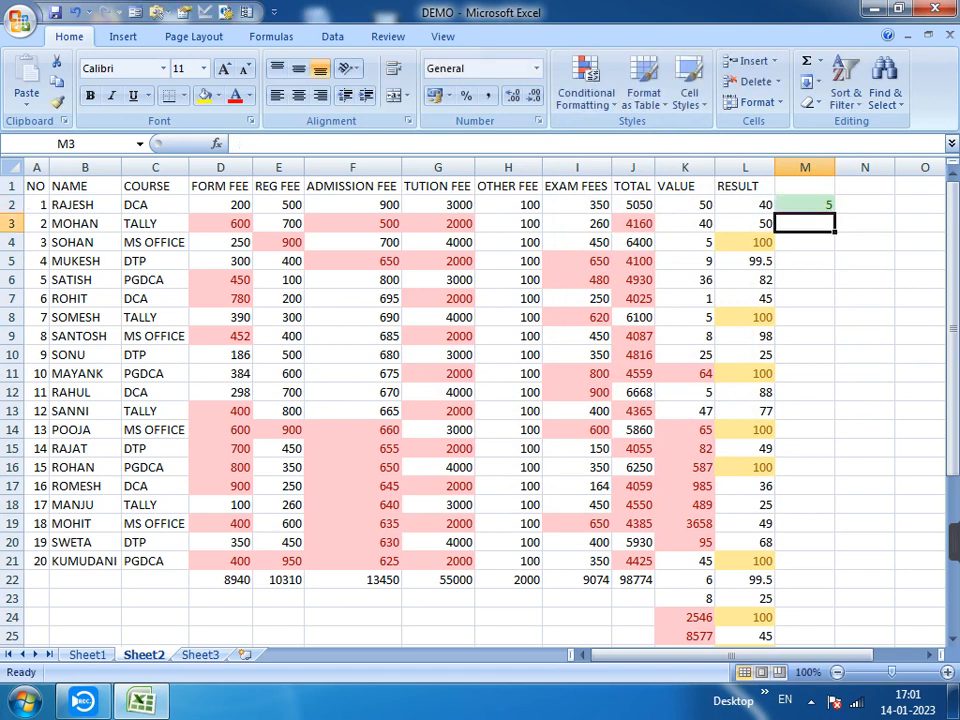
pyautogui.write('25')
pyautogui.write('95')
pyautogui.press('Return')
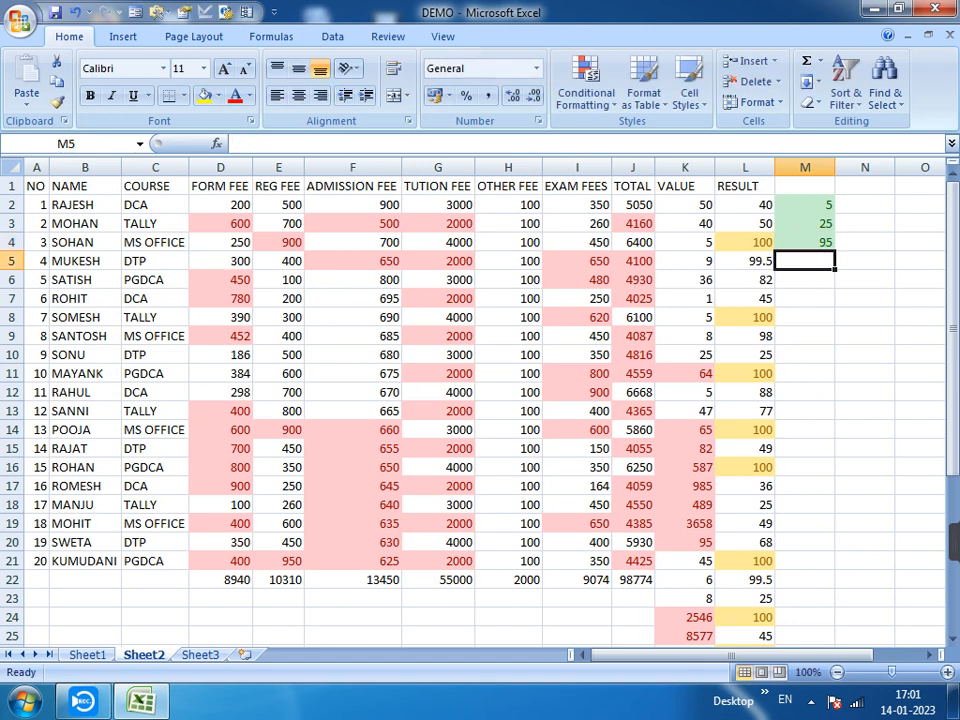
# - Apply a Bottom 10% conditional formatting rule to column N with Light Red Fill with Dark Red Text
pyautogui.click(865, 167)
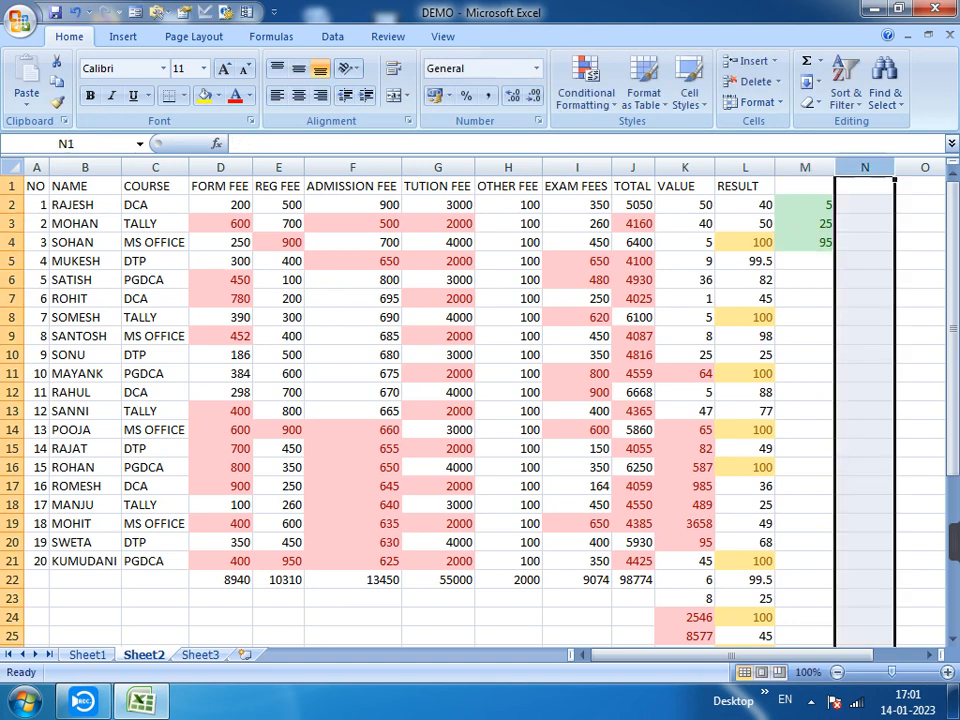
pyautogui.click(586, 85)
pyautogui.moveTo(642, 176)
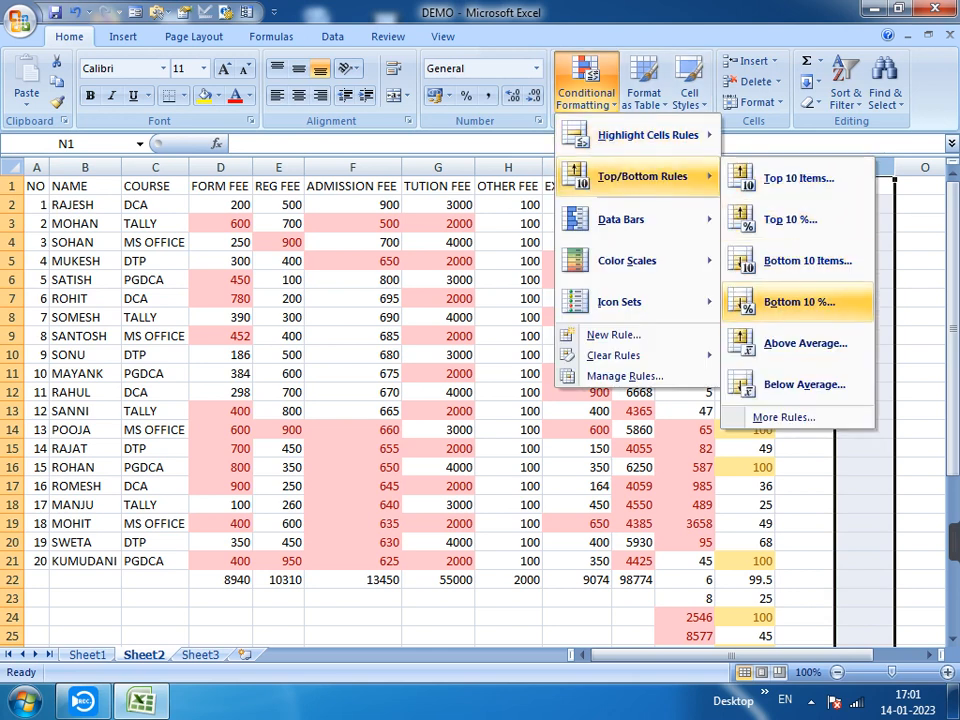
pyautogui.click(799, 302)
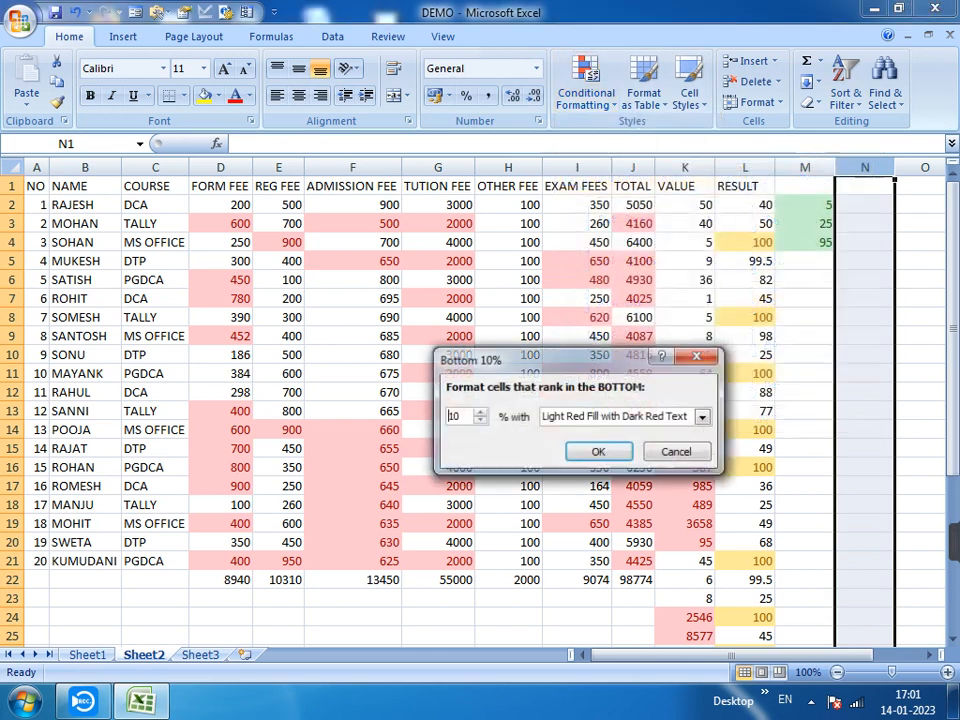
pyautogui.click(596, 450)
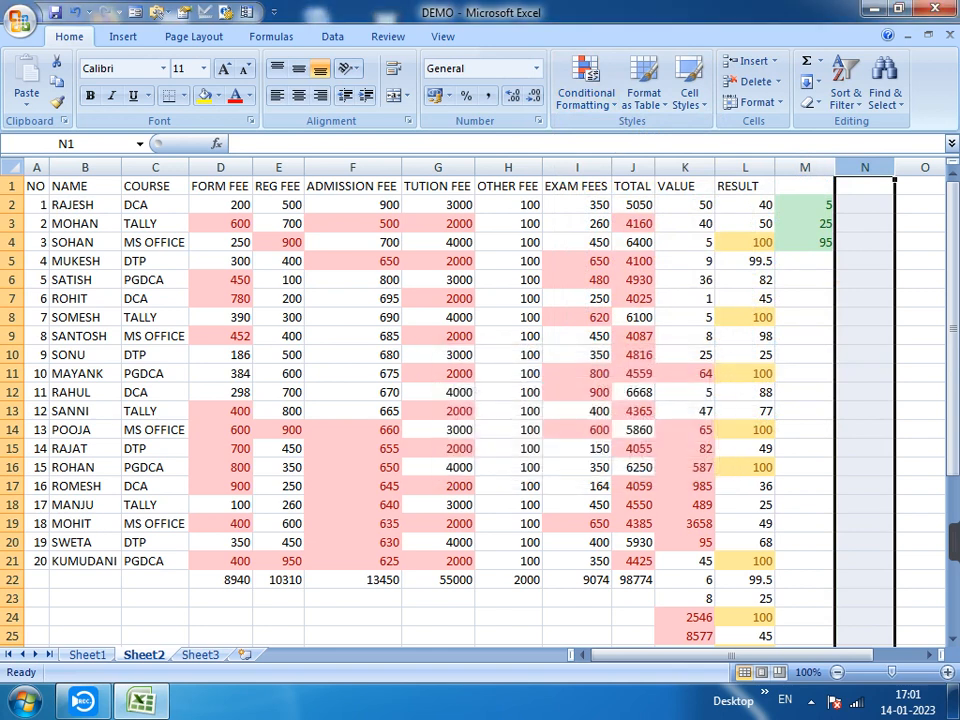
# - Enter the sample values 5, 65, 88 and 2 in cells N2 to N5
pyautogui.click(865, 205)
pyautogui.write('5')
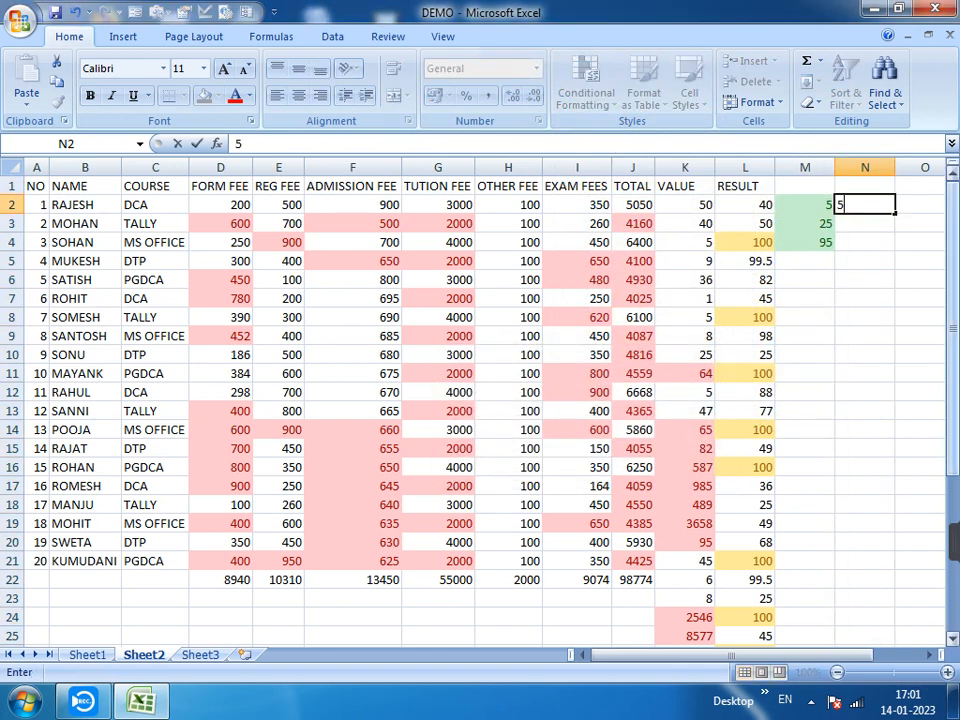
pyautogui.press('Return')
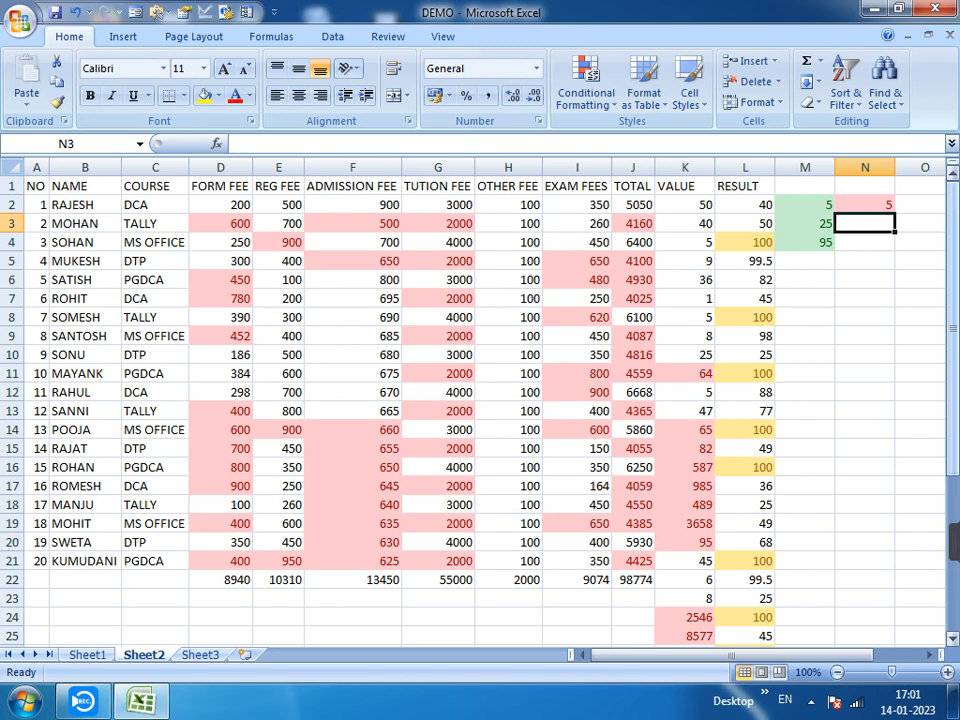
pyautogui.write('65')
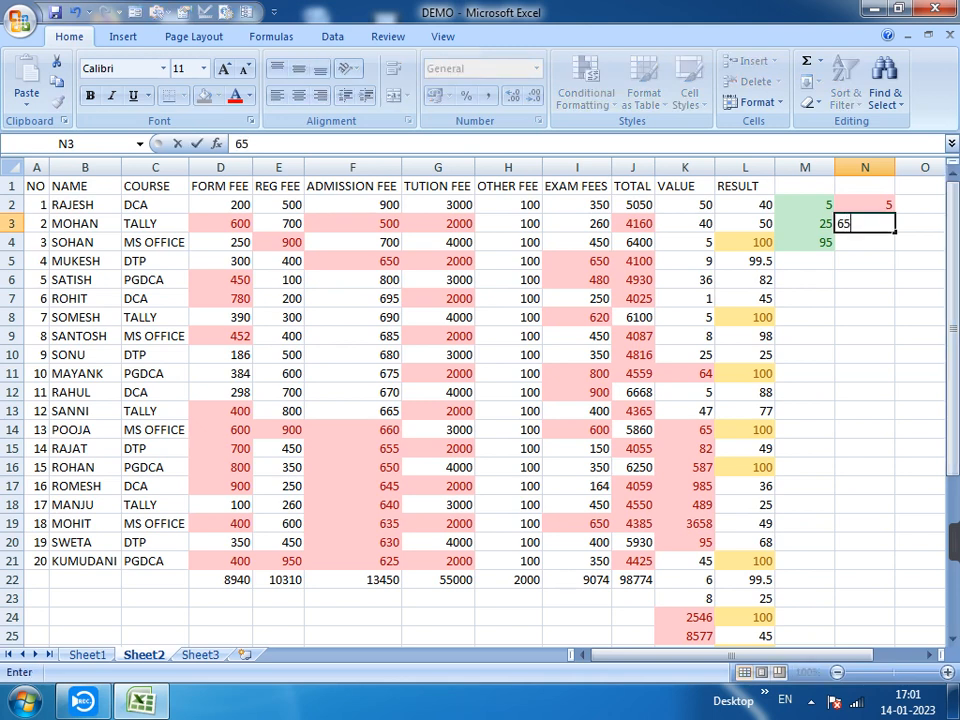
pyautogui.press('Return')
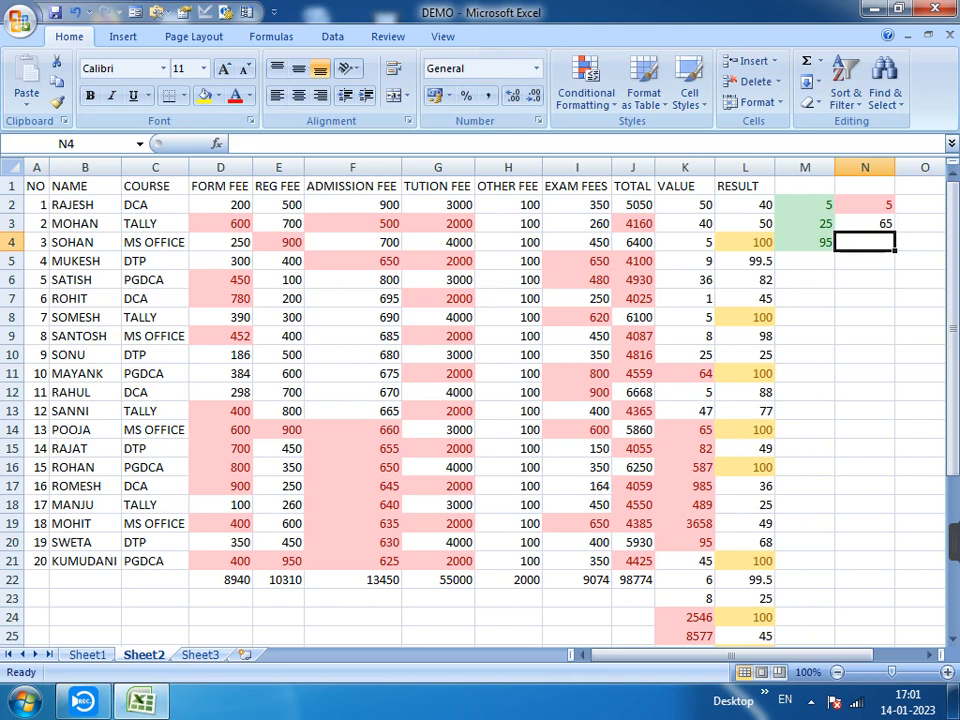
pyautogui.write('88')
pyautogui.press('Return')
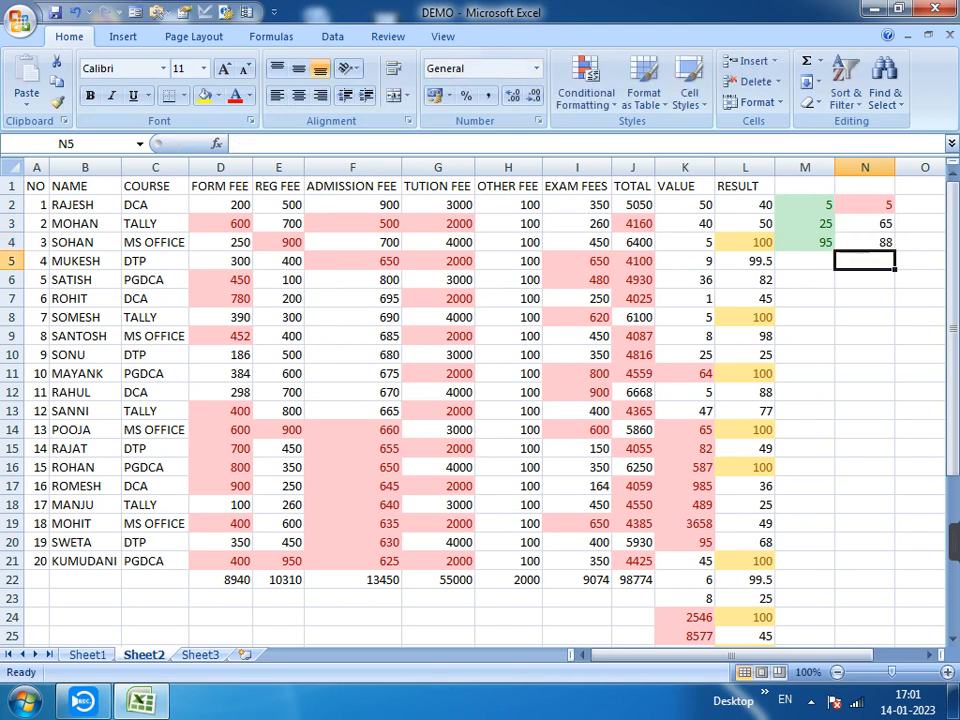
pyautogui.write('2')
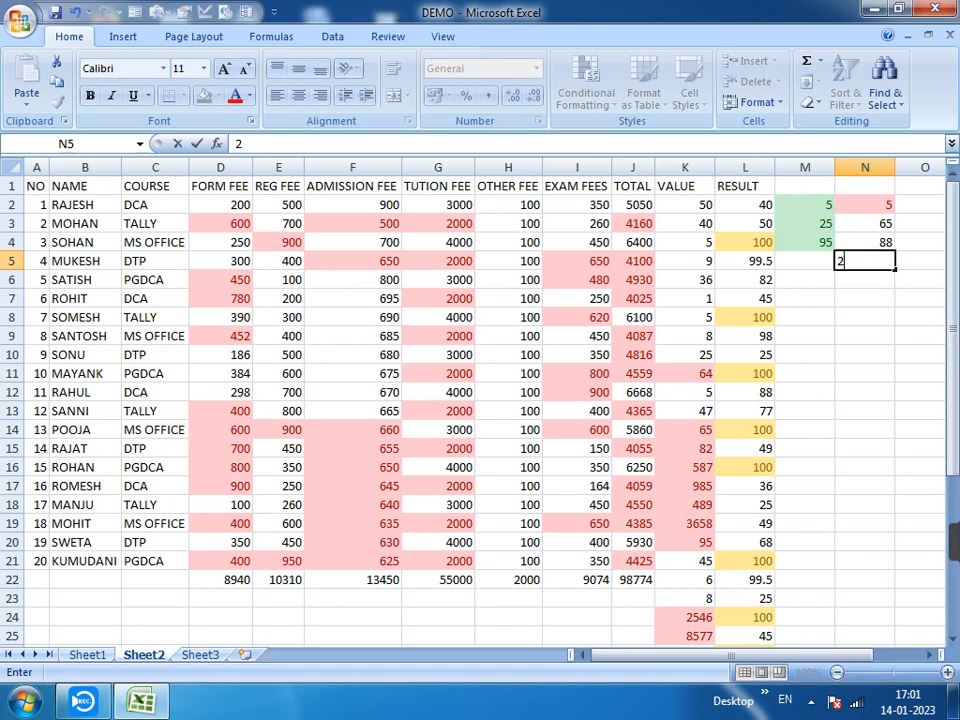
pyautogui.press('Return')
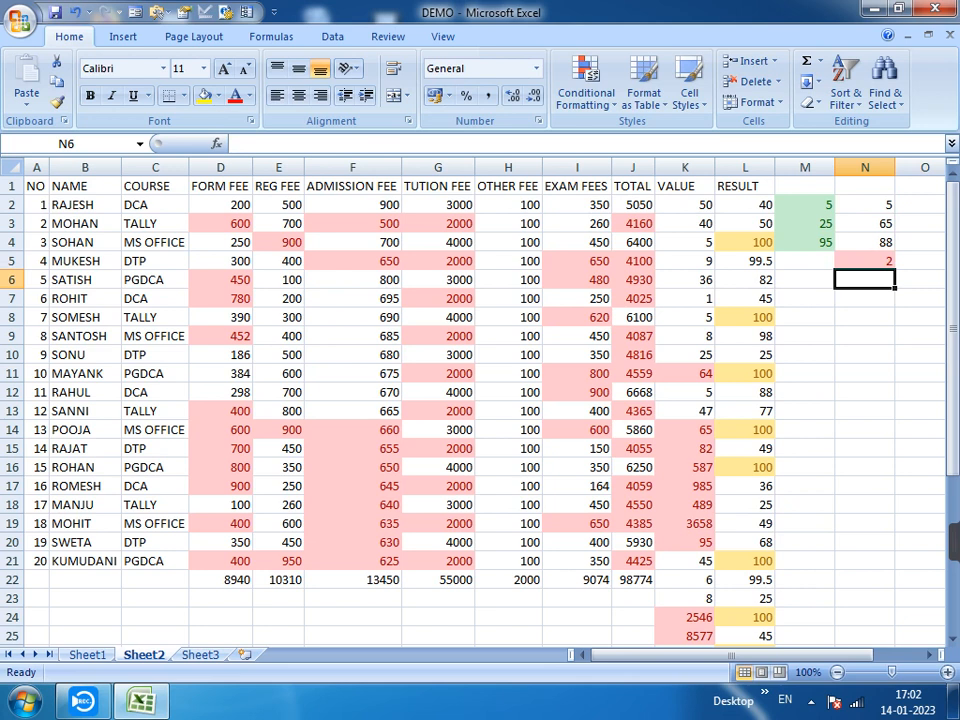
# - Fill cells N6 to N10 with the sample values 99, 56, 48, 32 and 1
pyautogui.write('99')
pyautogui.press('Return')
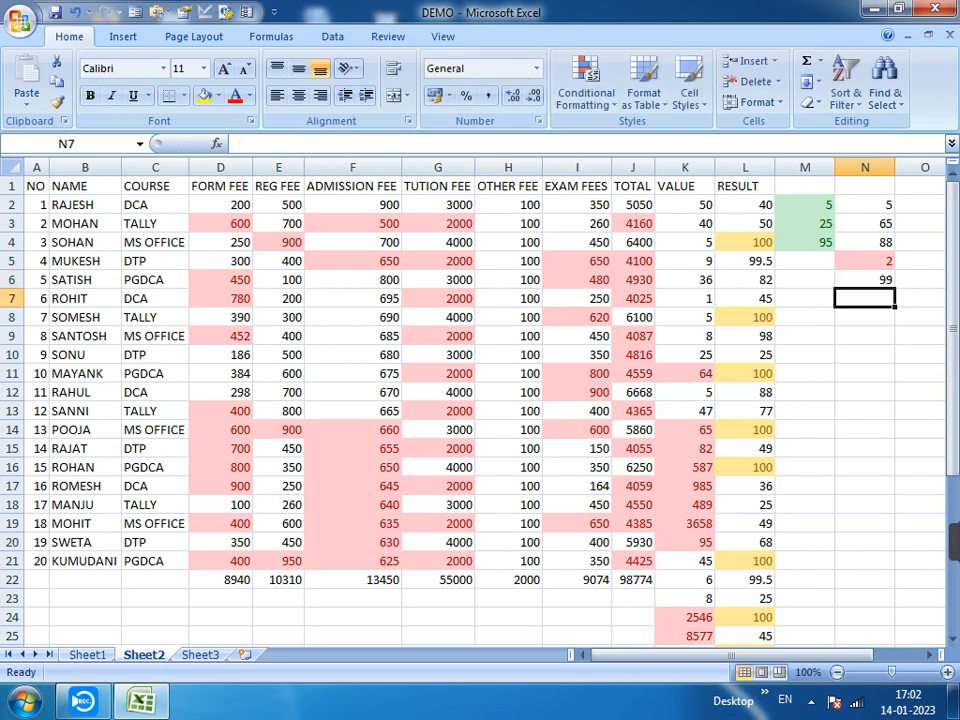
pyautogui.write('56')
pyautogui.press('Return')
pyautogui.write('4')
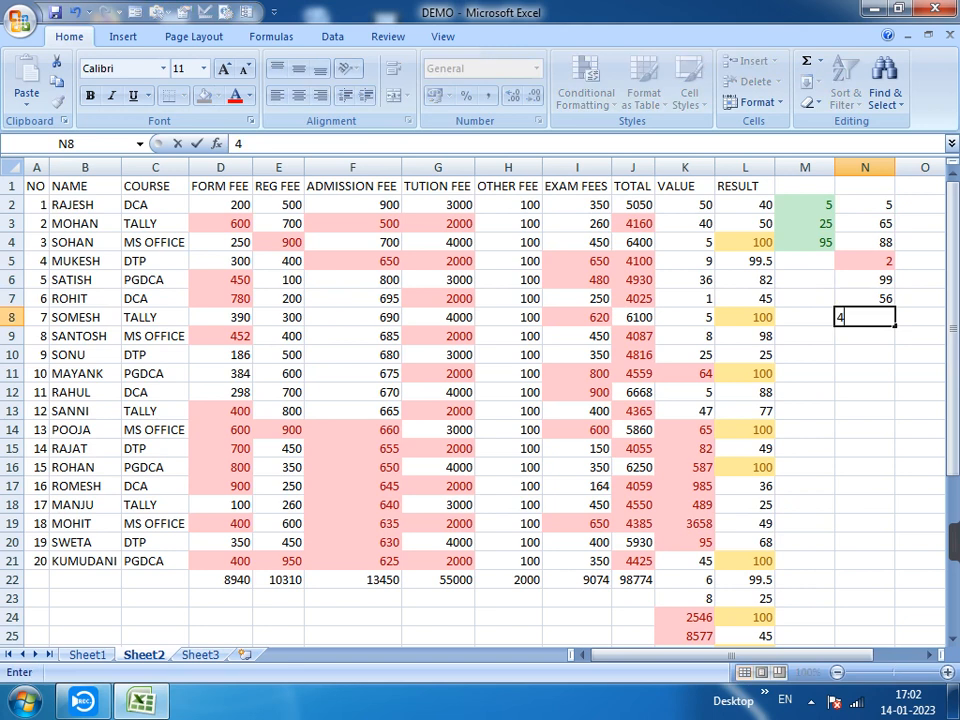
pyautogui.write('8')
pyautogui.press('Return')
pyautogui.write('3')
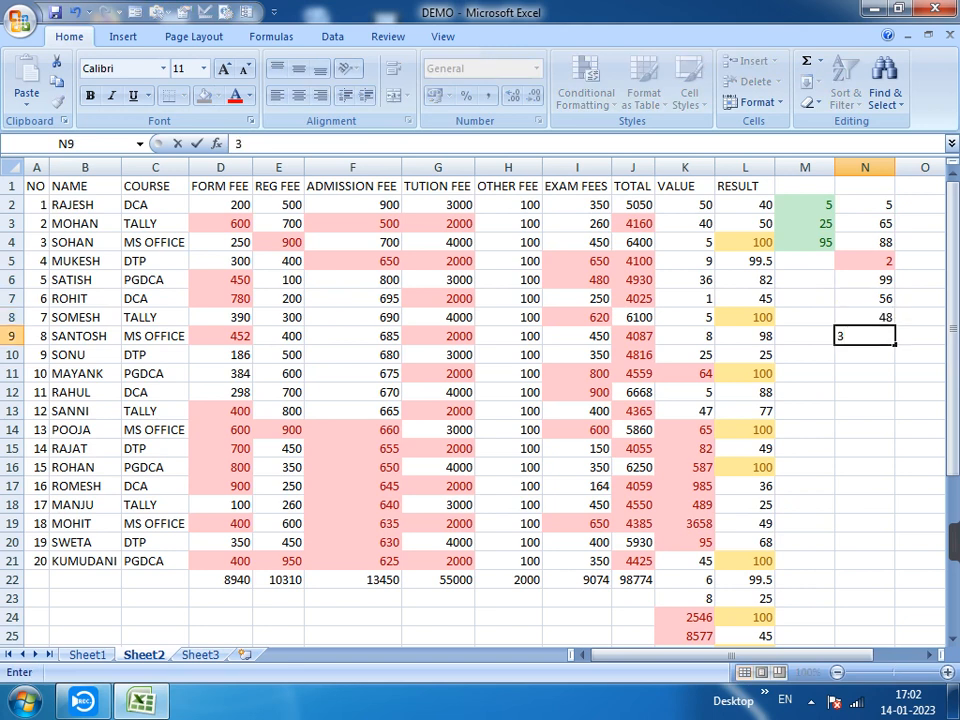
pyautogui.write('2')
pyautogui.press('Return')
pyautogui.write('1')
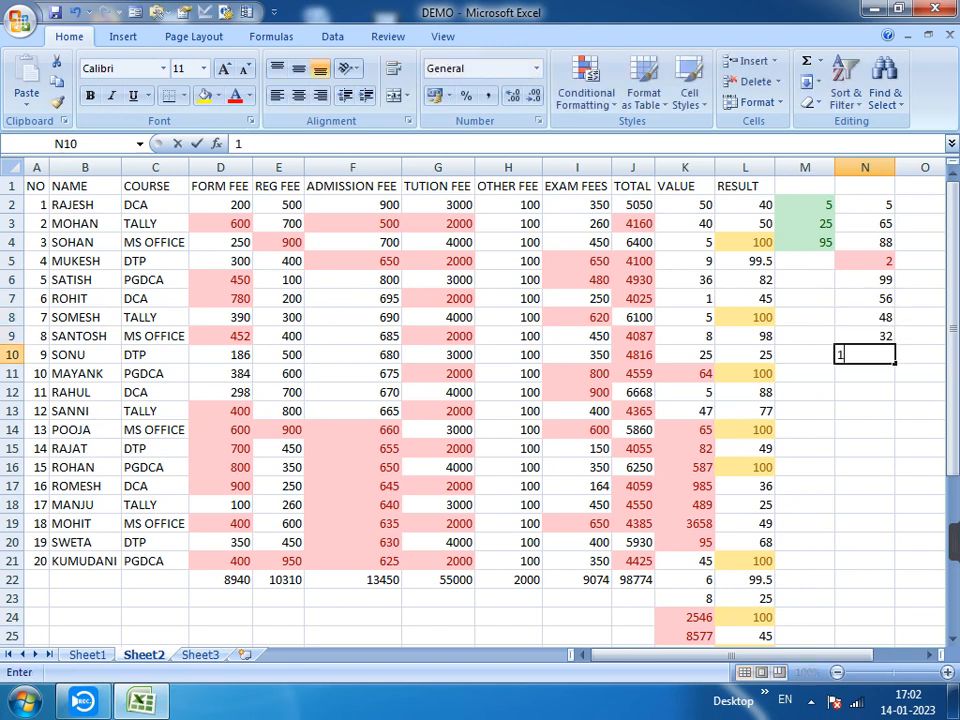
pyautogui.press('Return')
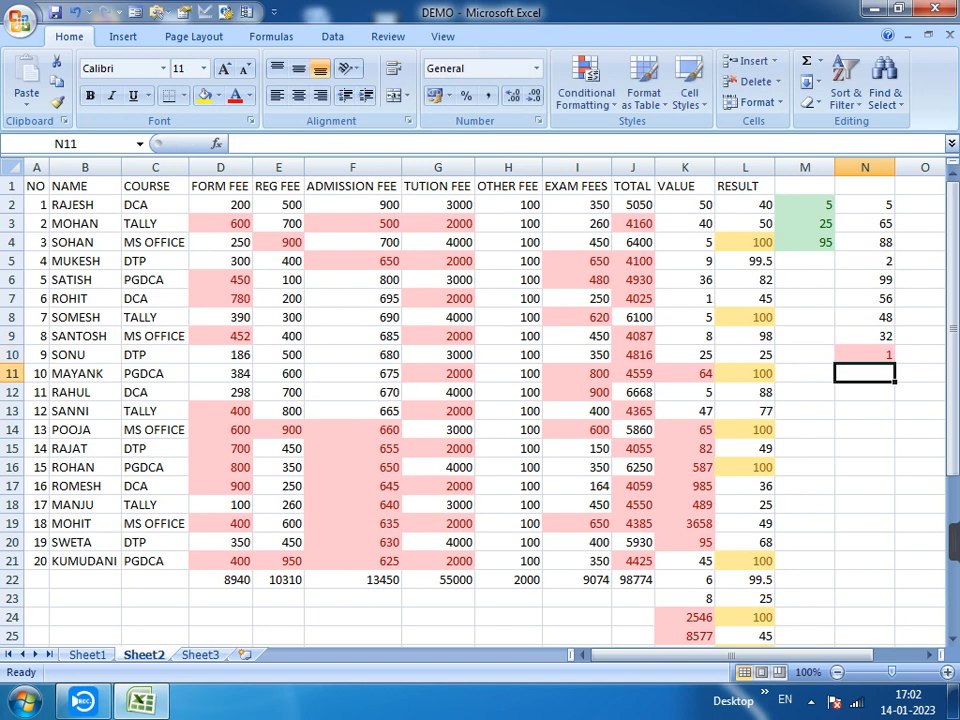
# - Continue column N with the sample values 25, 36 and 0 in cells N11 to N13
pyautogui.write('25')
pyautogui.press('Return')
pyautogui.write('36')
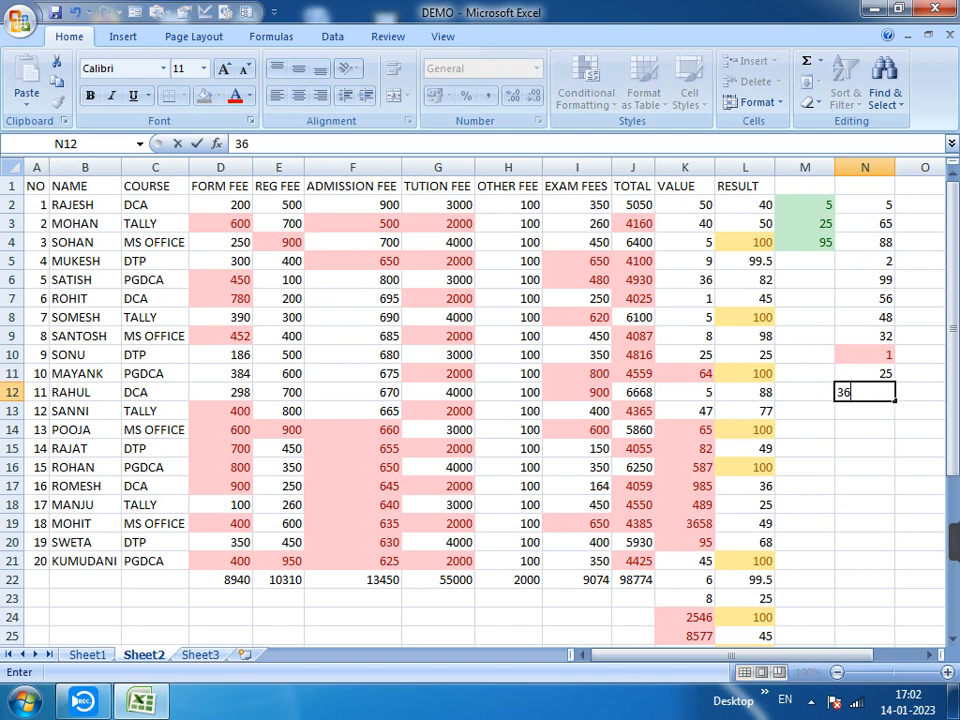
pyautogui.press('Return')
pyautogui.write('0')
pyautogui.press('Return')
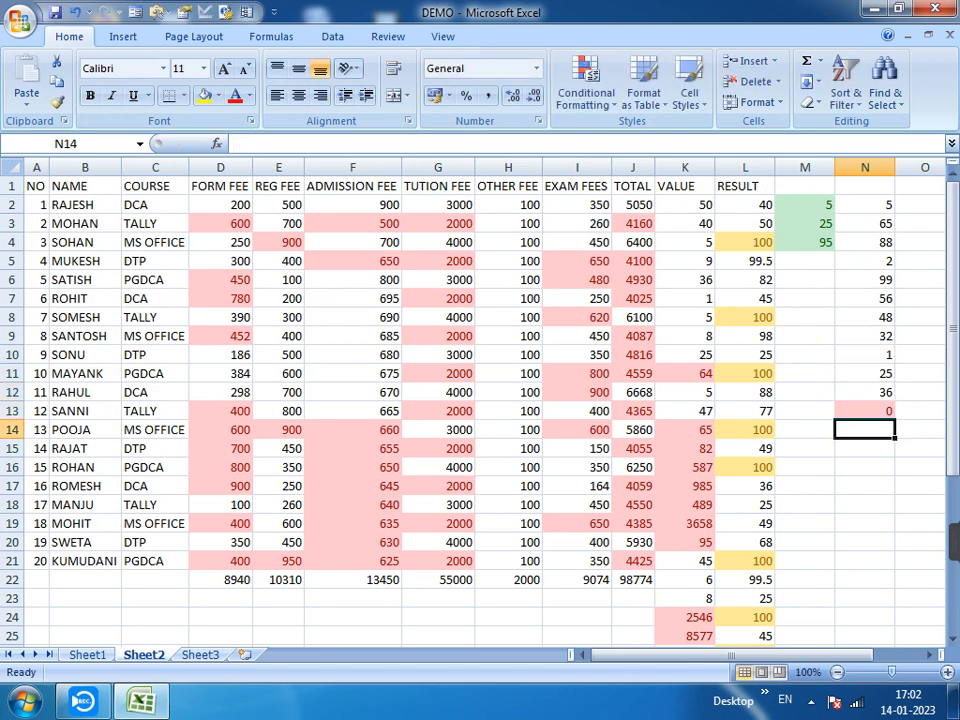
# - Add the sample values 52, .0 and 1.25 in cells N14 to N16
pyautogui.write('52')
pyautogui.press('Return')
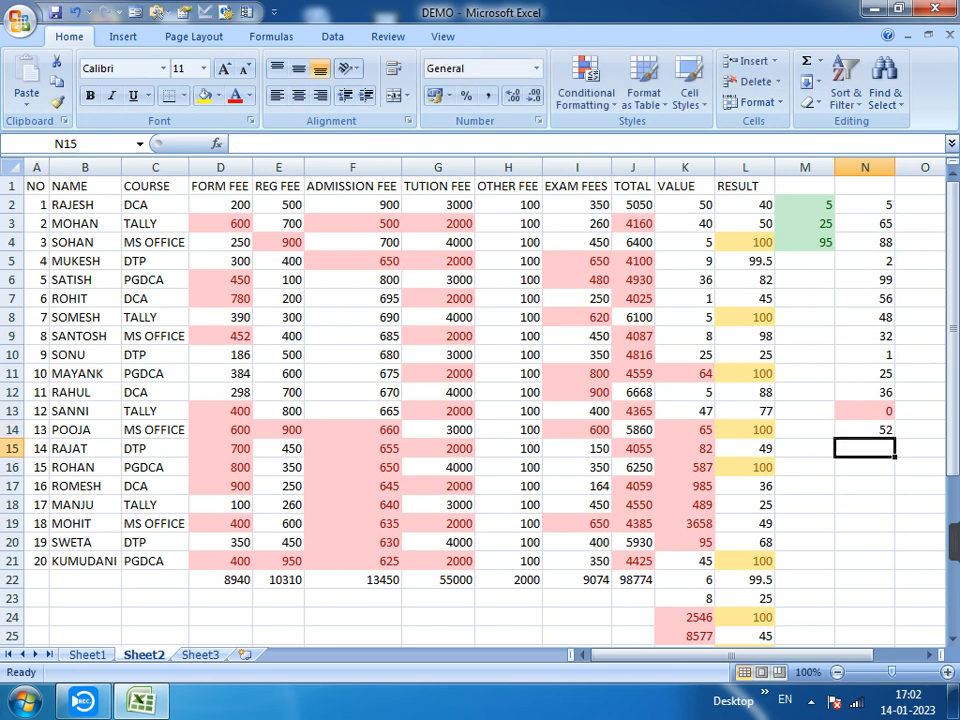
pyautogui.write('0')
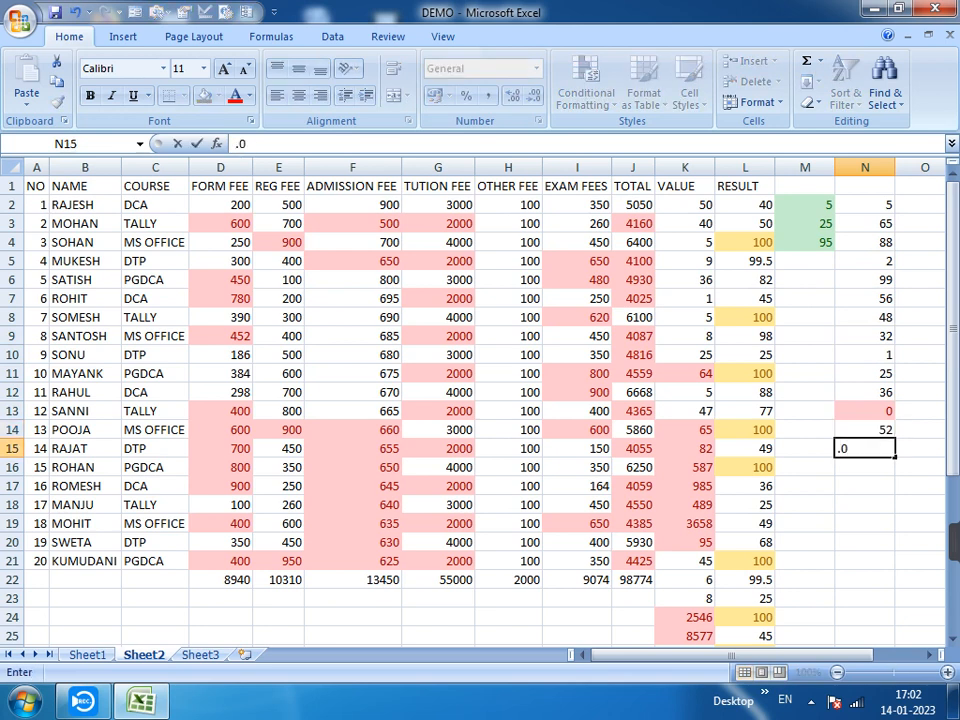
pyautogui.press('Return')
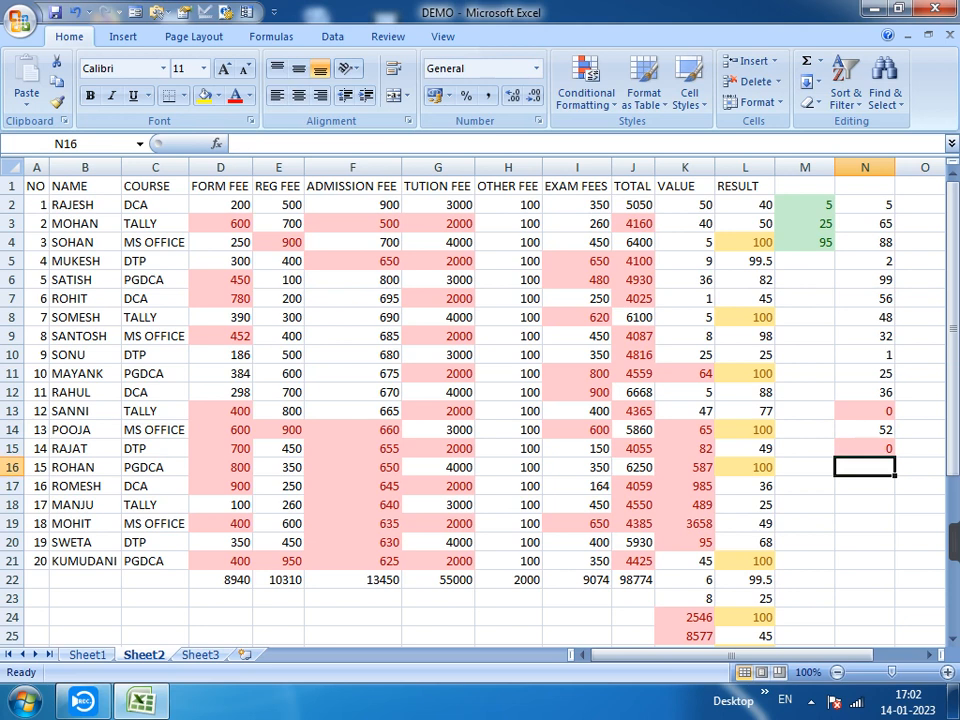
pyautogui.write('1.')
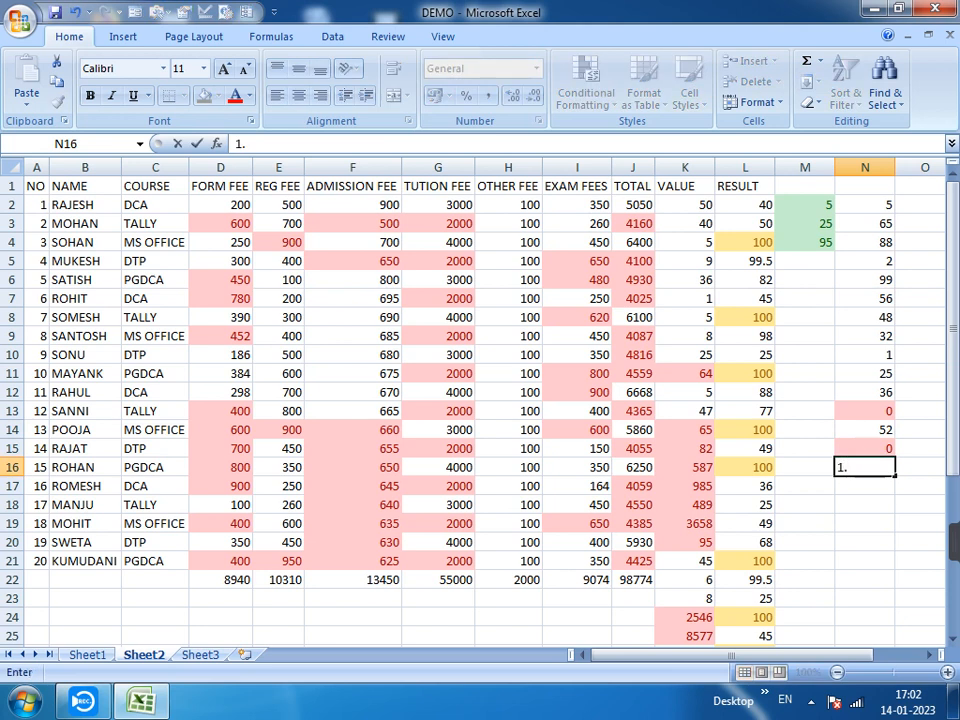
pyautogui.write('25')
pyautogui.press('Return')
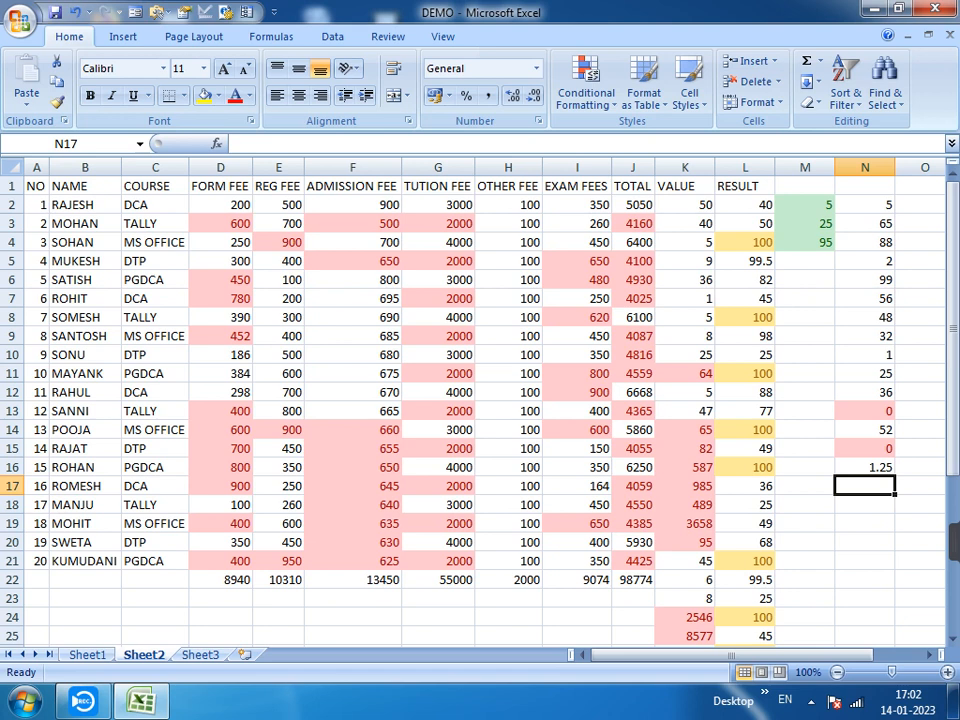
# - Apply an Above Average conditional formatting rule to column O with Light Red Fill with Dark Red Text
pyautogui.press('Right')
pyautogui.press('Right')
pyautogui.press('Right')
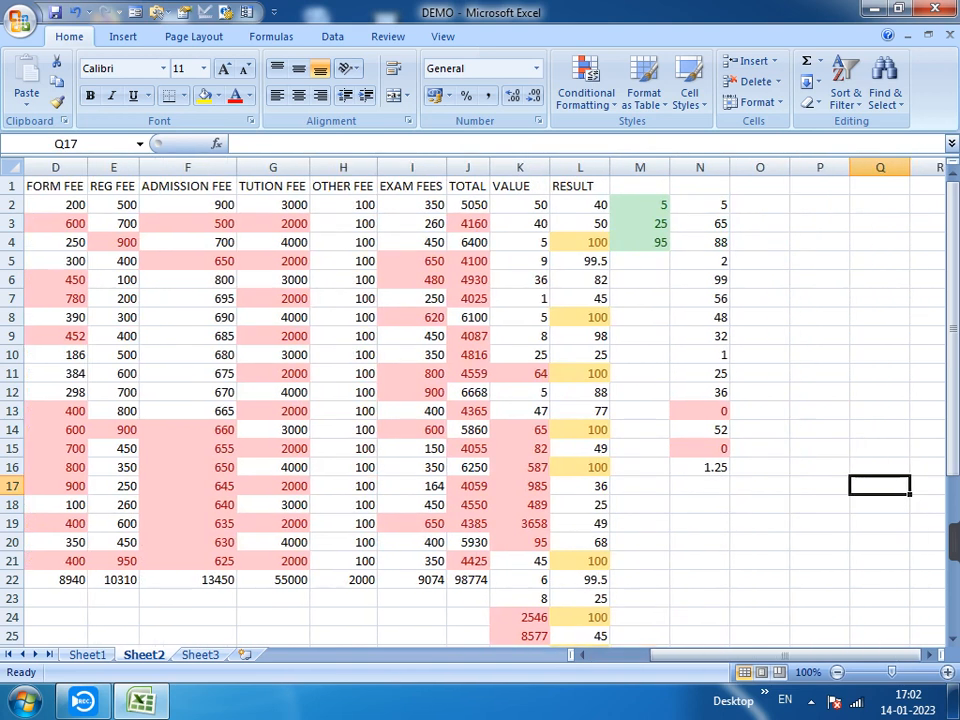
pyautogui.click(760, 167)
pyautogui.click(586, 92)
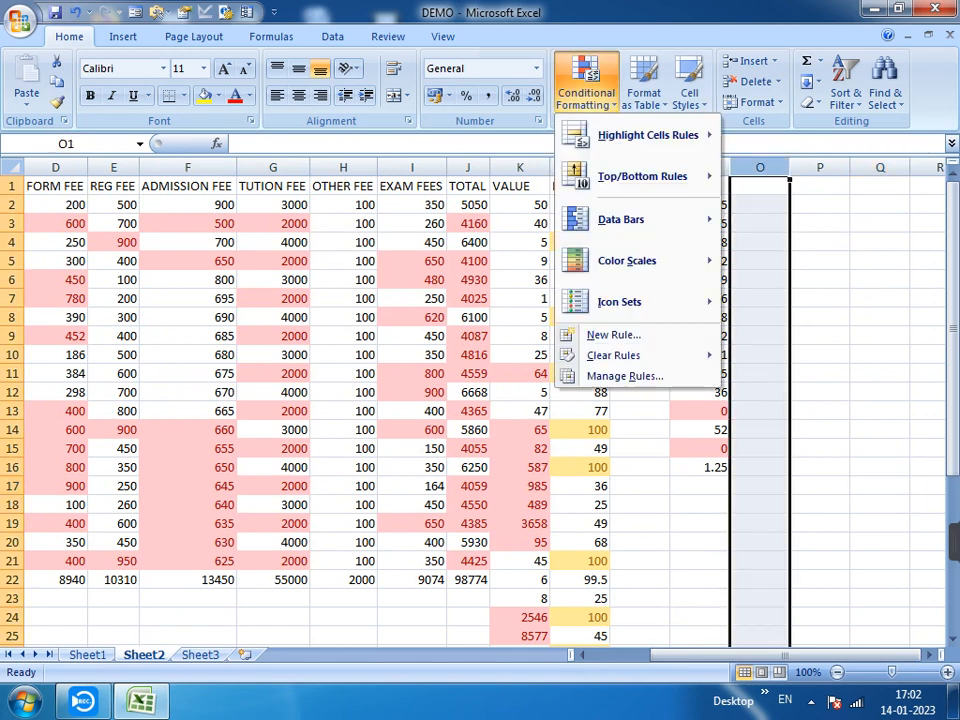
pyautogui.moveTo(650, 176)
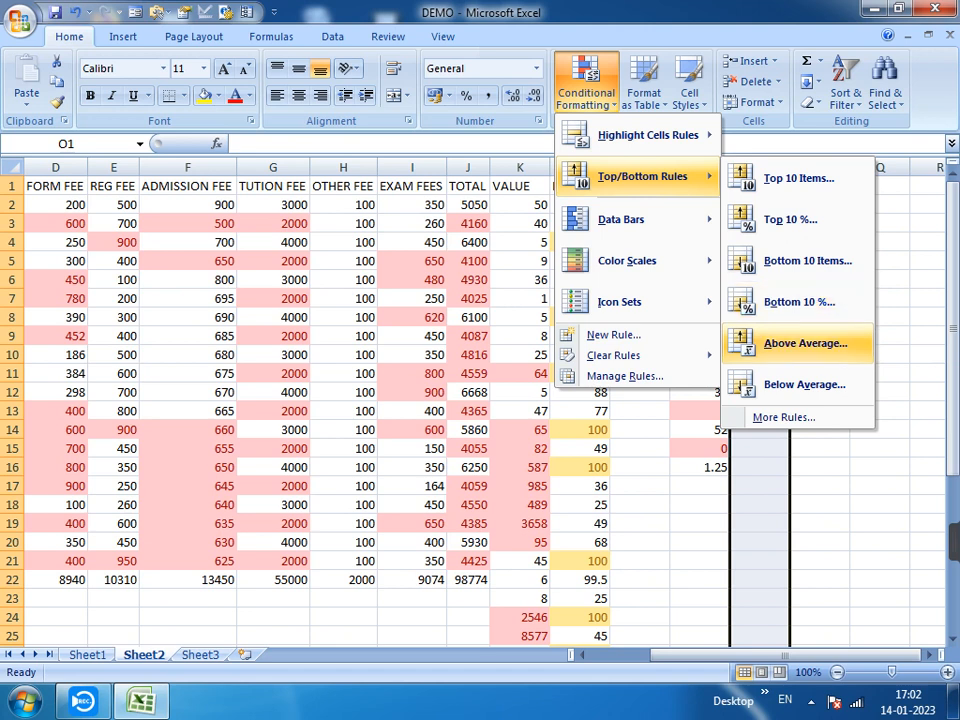
pyautogui.click(805, 343)
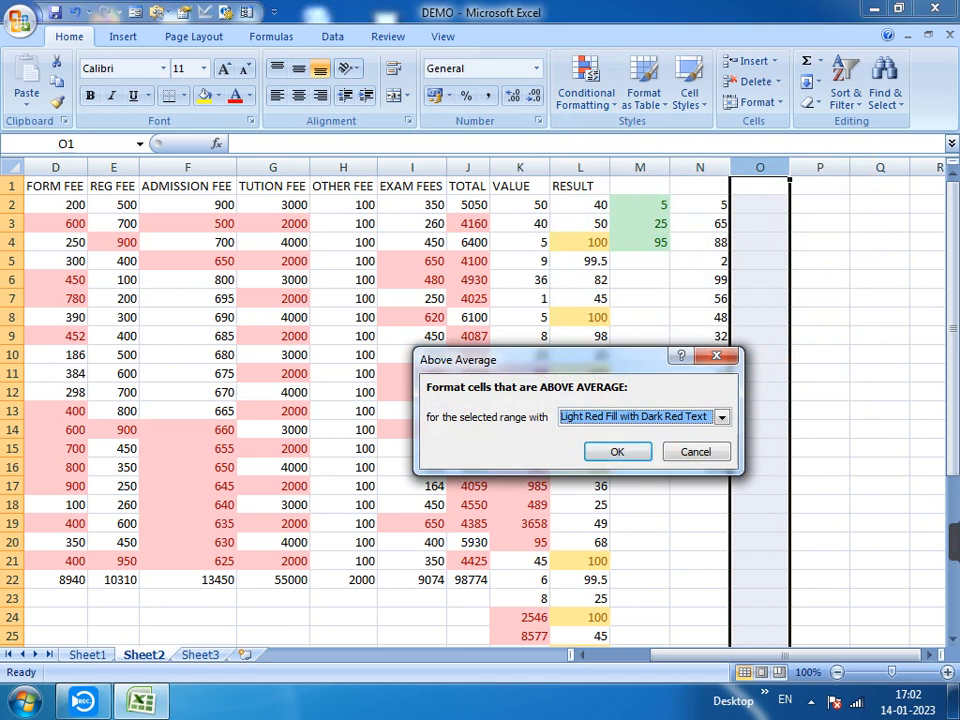
pyautogui.press('Return')
# - Enter the sample values 25, 64 and 85 in cells O2 to O4
pyautogui.click(759, 204)
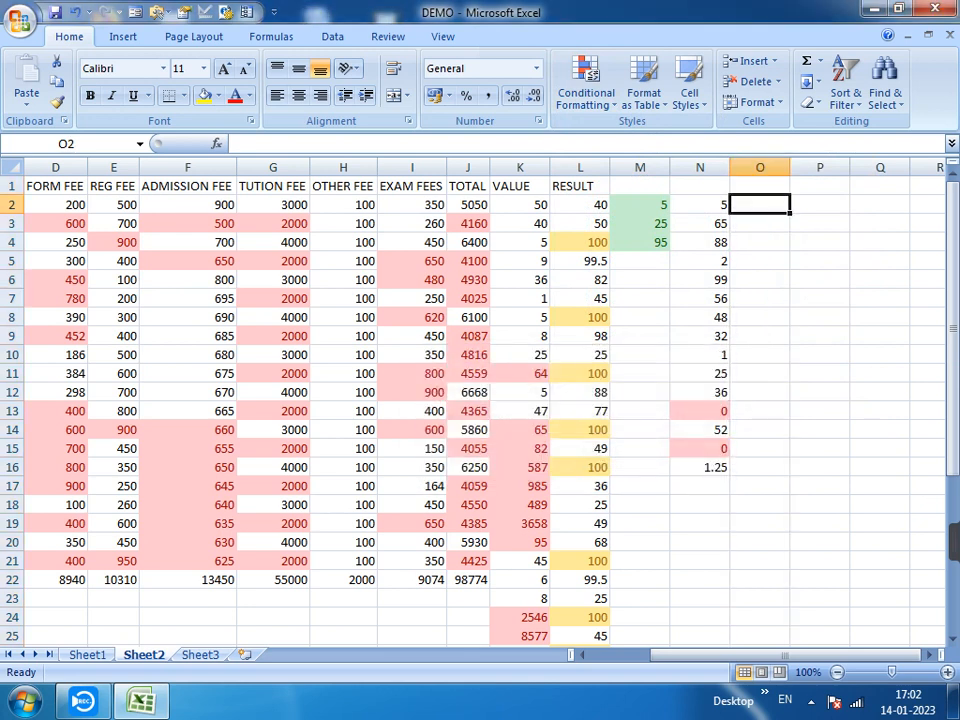
pyautogui.write('25')
pyautogui.press('Return')
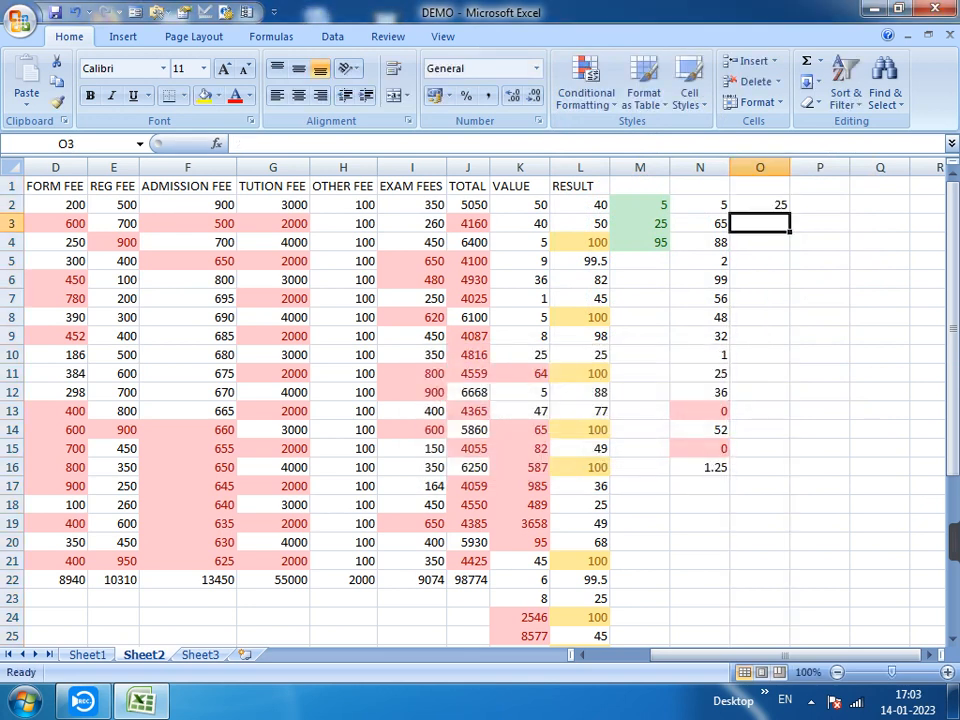
pyautogui.write('64')
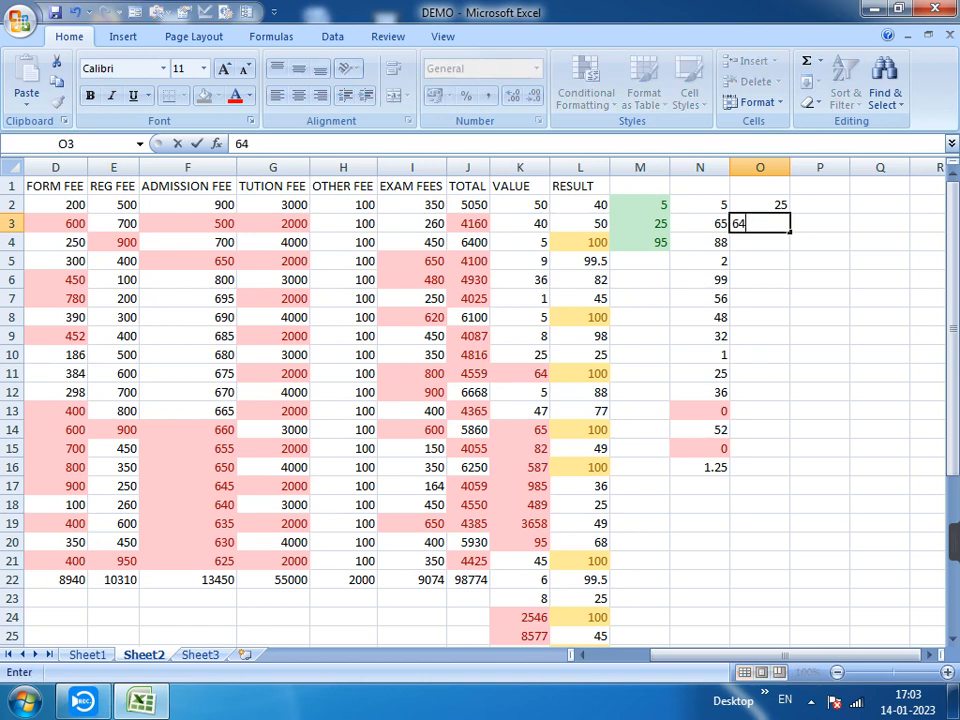
pyautogui.press('Return')
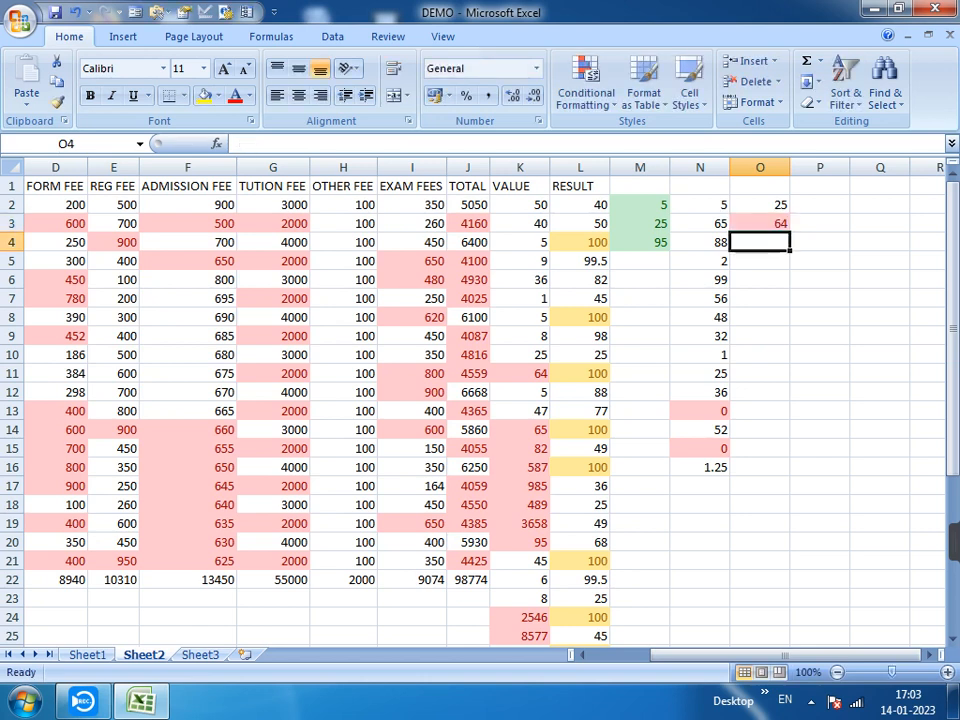
pyautogui.write('85')
pyautogui.press('Return')
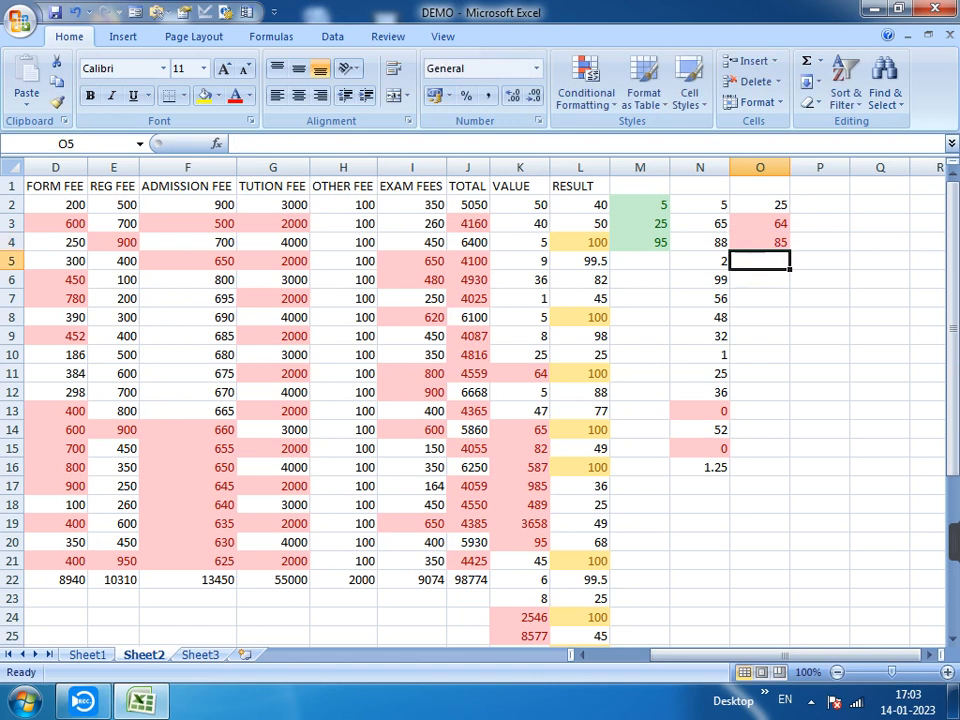
# - Continue column O with the sample values 90, 35, 48, 67 and 85 in cells O5 to O9
pyautogui.write('90')
pyautogui.press('Return')
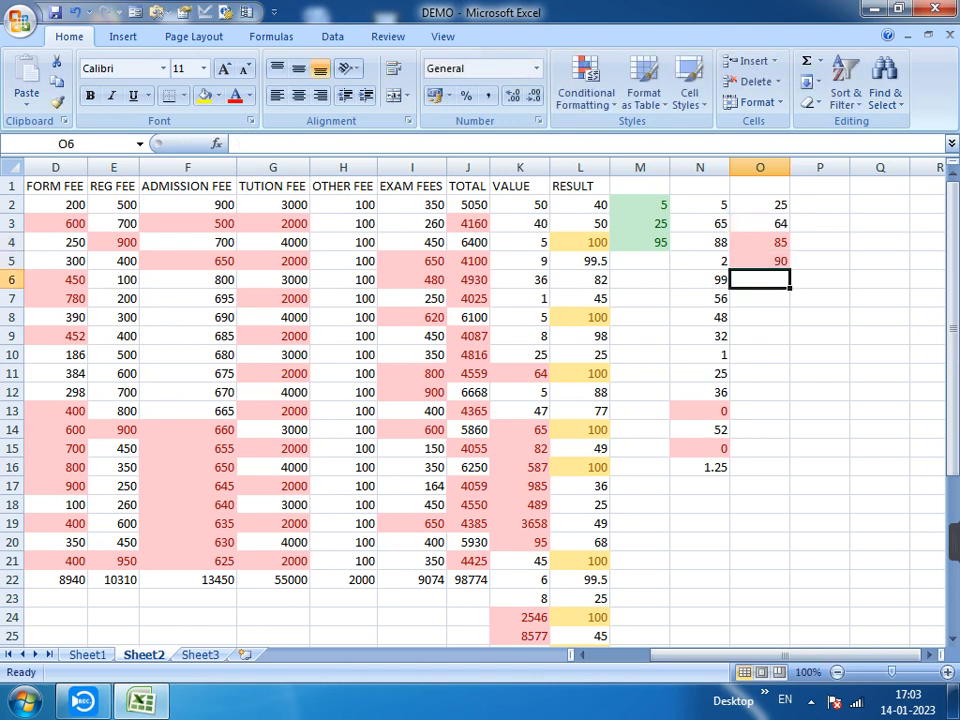
pyautogui.write('35')
pyautogui.press('Return')
pyautogui.write('48')
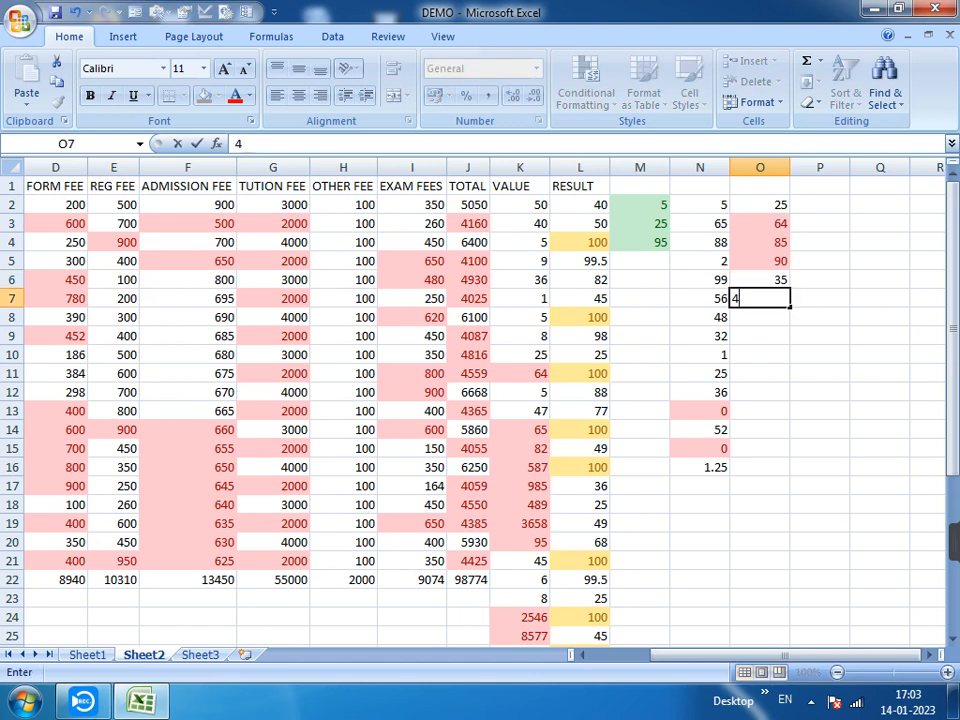
pyautogui.press('Return')
pyautogui.write('67')
pyautogui.press('Return')
pyautogui.write('85')
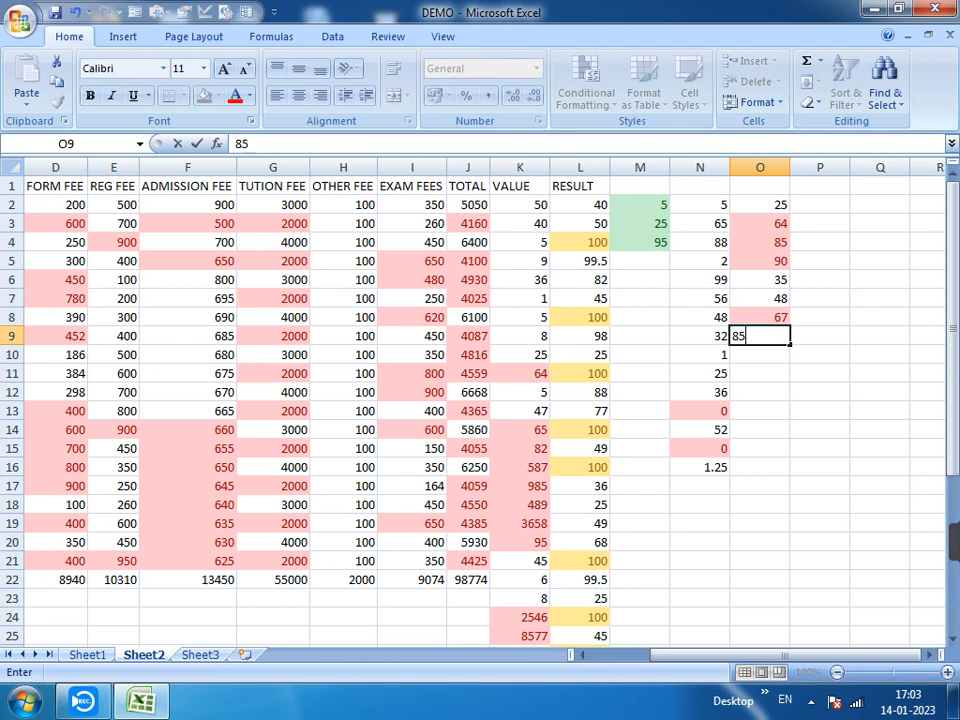
pyautogui.press('Return')
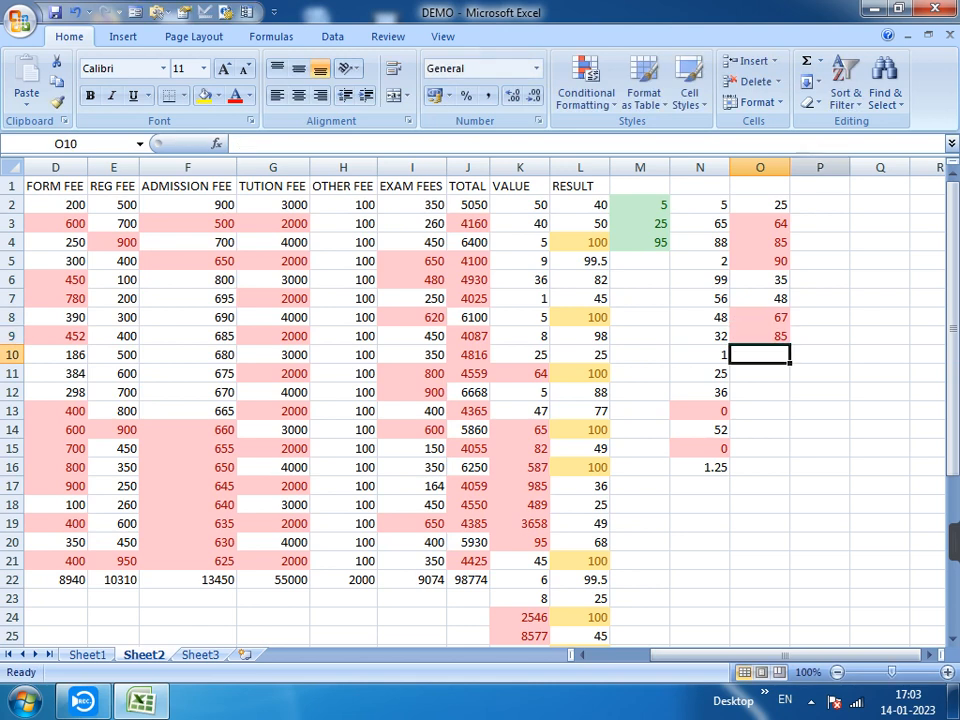
# - Apply a Below Average conditional formatting rule to column P with light red fill and dark red text
pyautogui.click(820, 167)
pyautogui.click(586, 85)
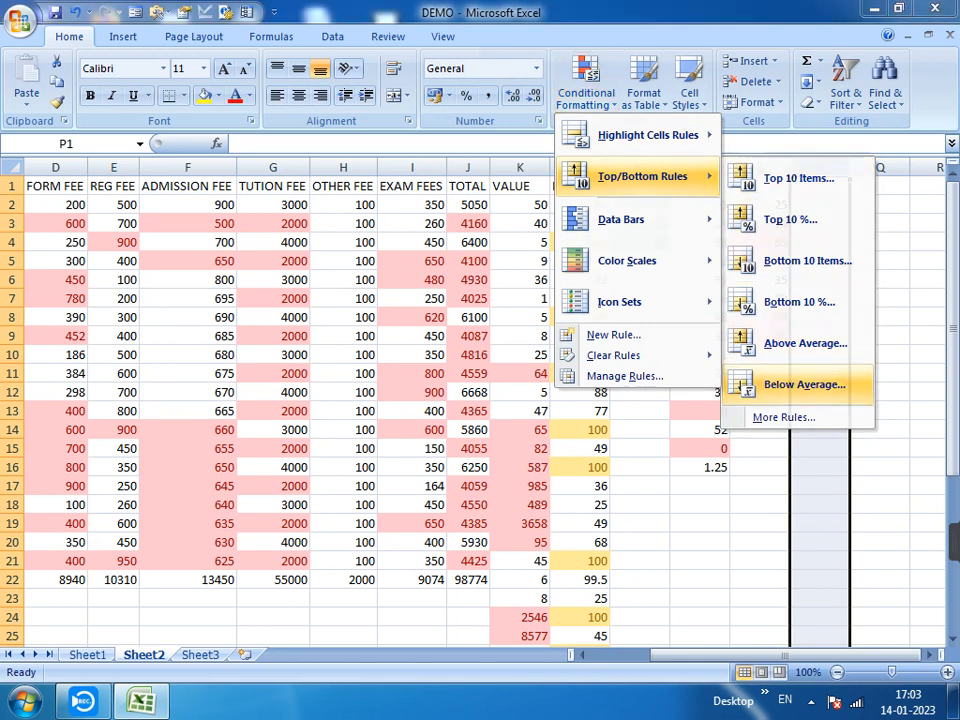
pyautogui.click(804, 384)
pyautogui.press('Return')
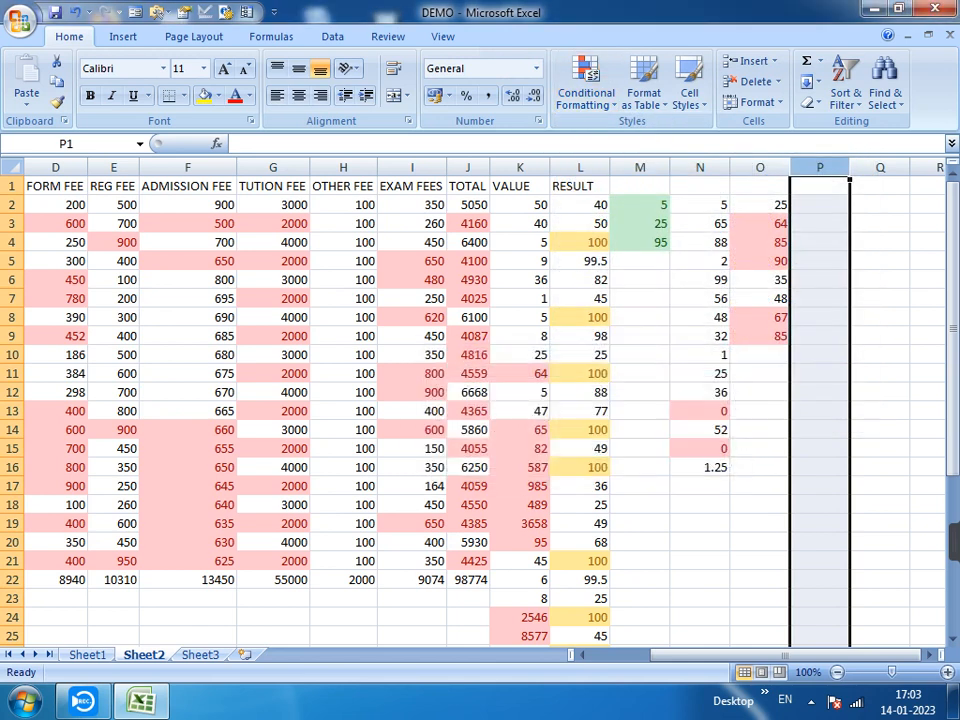
# - Enter the sample values 36, 45, 82 and 91 in cells P3 to P6
pyautogui.click(820, 223)
pyautogui.write('36')
pyautogui.press('Return')
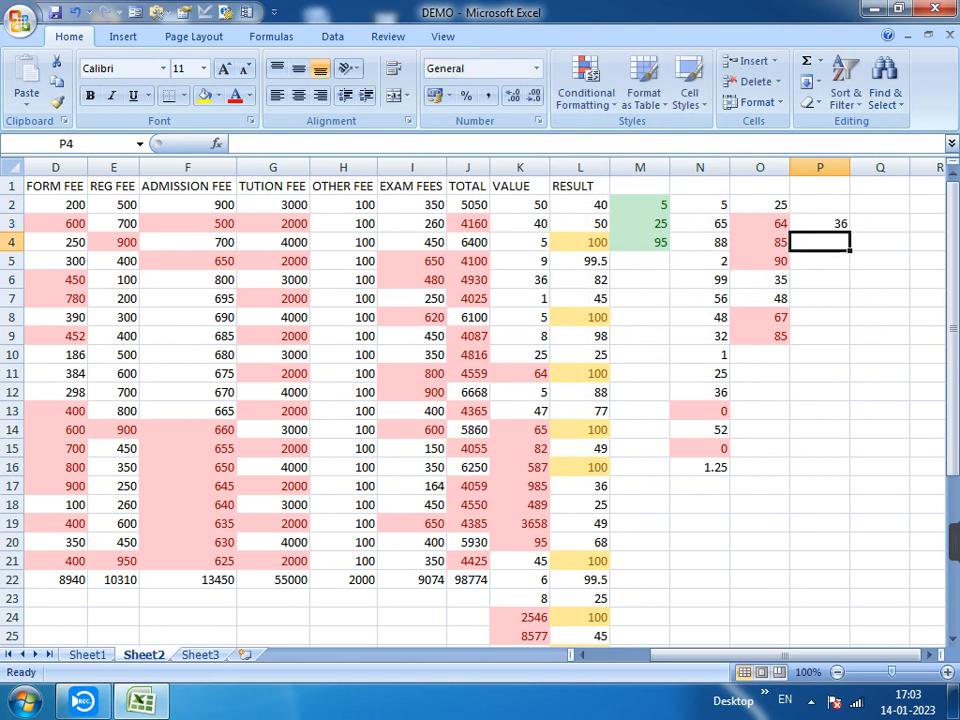
pyautogui.write('45')
pyautogui.press('Return')
pyautogui.write('82')
pyautogui.press('Return')
pyautogui.write('91')
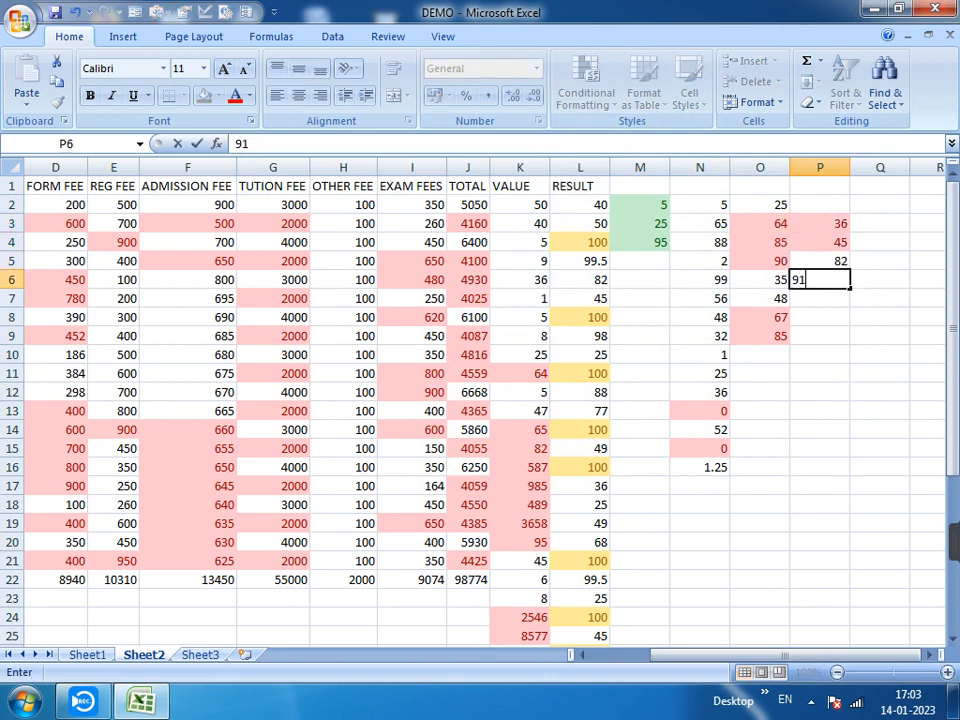
pyautogui.press('Return')
# - Continue column P with the sample values 25, 65, 43, 28, 50 and 46 in cells P7 to P12
pyautogui.write('25')
pyautogui.press('Return')
pyautogui.write('65')
pyautogui.press('Return')
pyautogui.write('43')
pyautogui.press('Return')
pyautogui.write('28')
pyautogui.press('Return')
pyautogui.write('50')
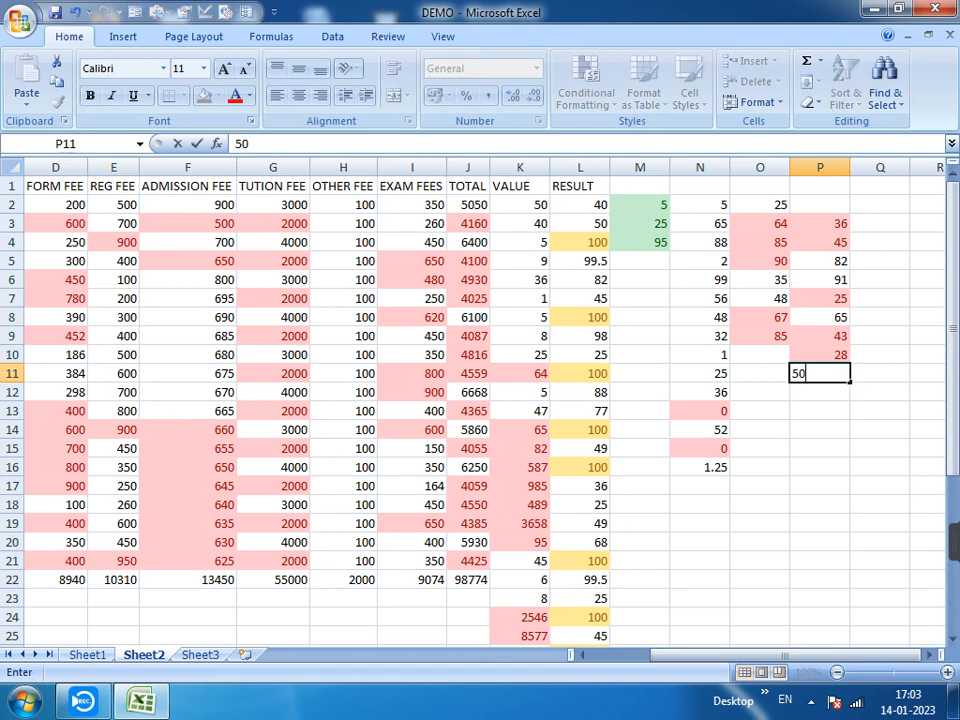
pyautogui.press('Return')
pyautogui.write('46')
pyautogui.press('Return')
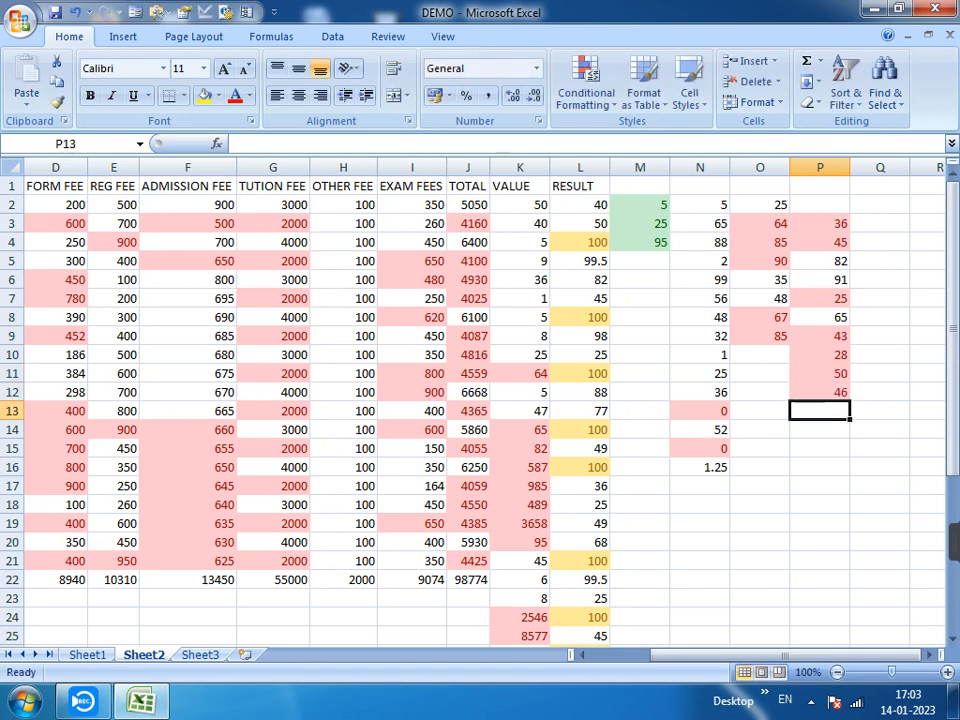
pyautogui.press('Right')
pyautogui.press('Right')
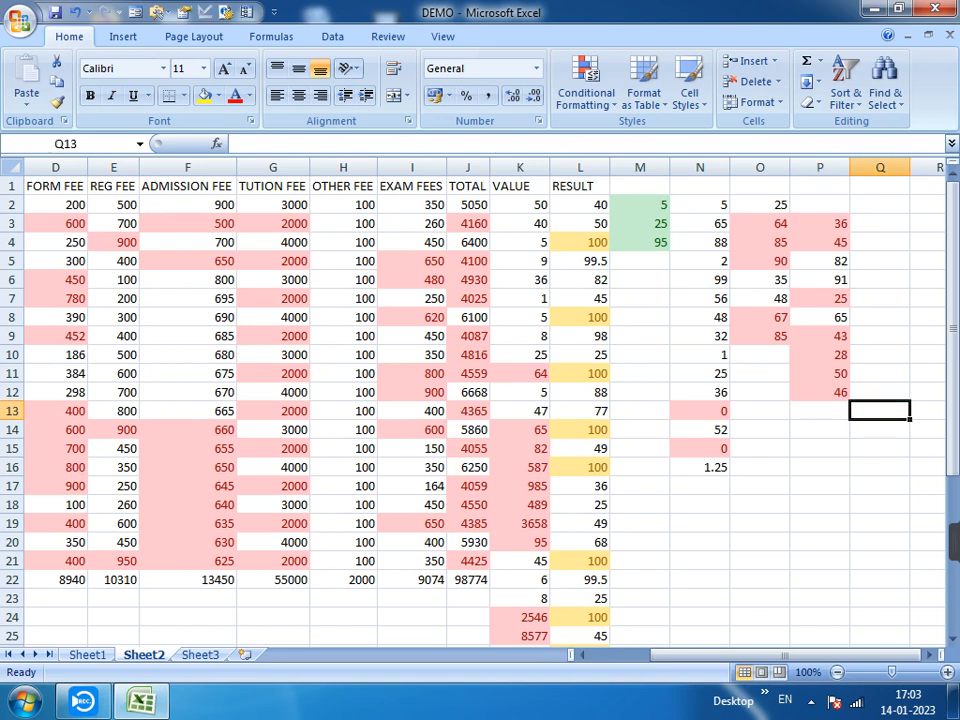
pyautogui.click(816, 167)
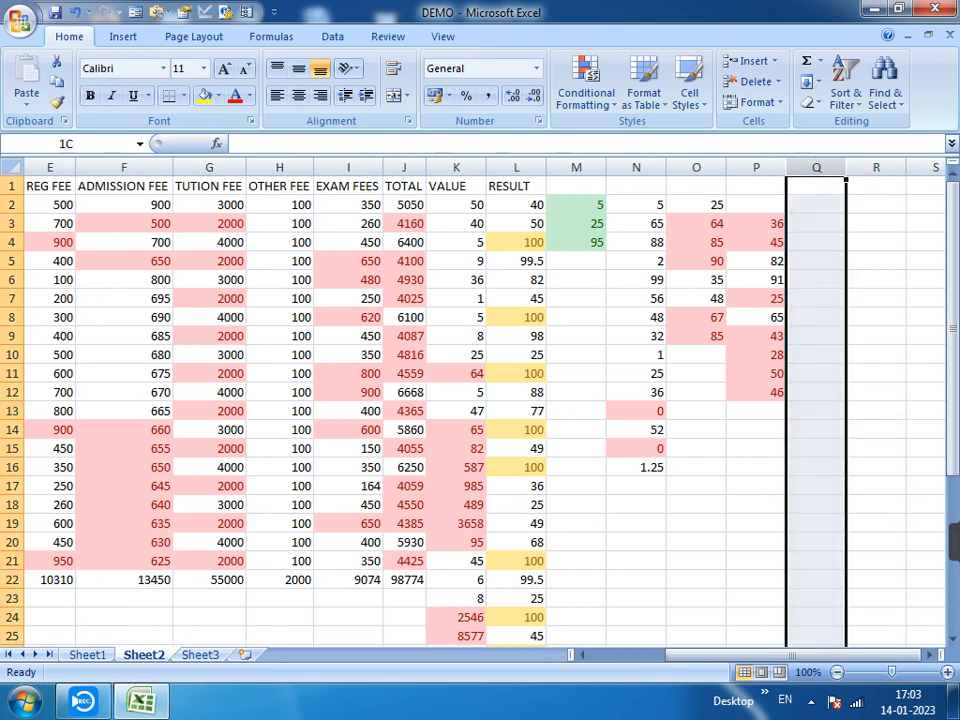
pyautogui.click(586, 85)
pyautogui.moveTo(642, 176)
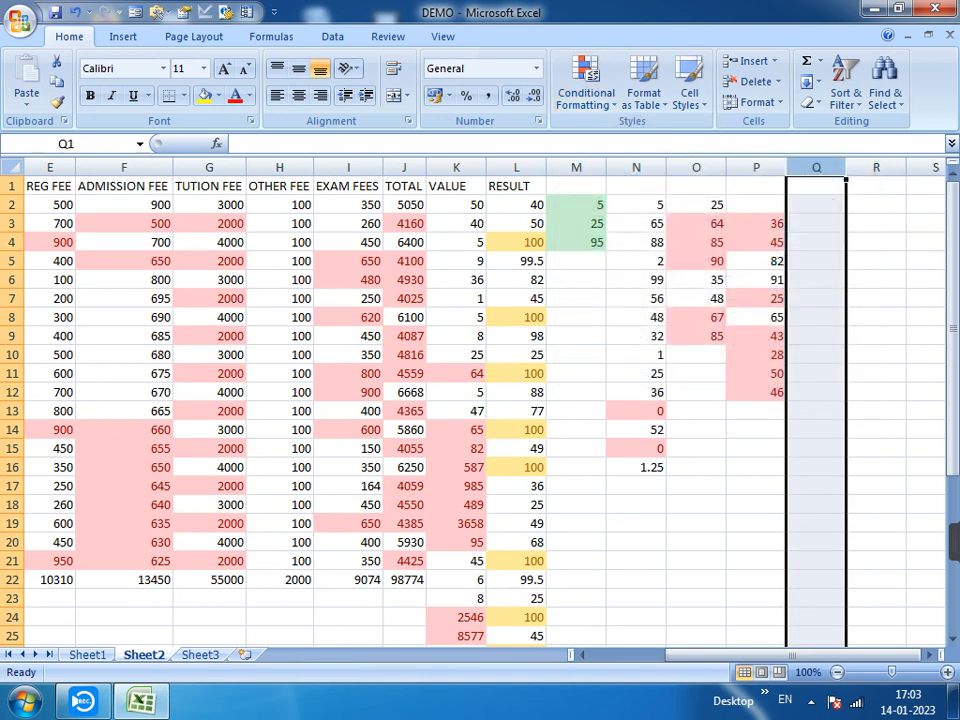
# - Clear all formats from the entire Sheet2 while keeping the cell contents
pyautogui.moveTo(792, 655); pyautogui.dragTo(708, 655)
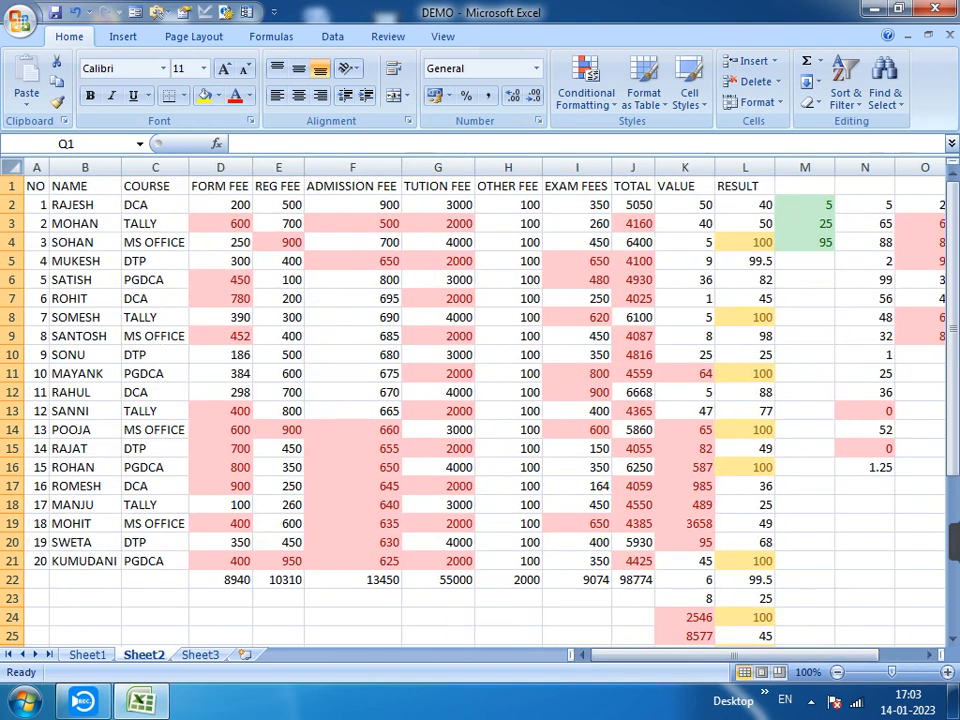
pyautogui.hotkey('ctrl', 'a')
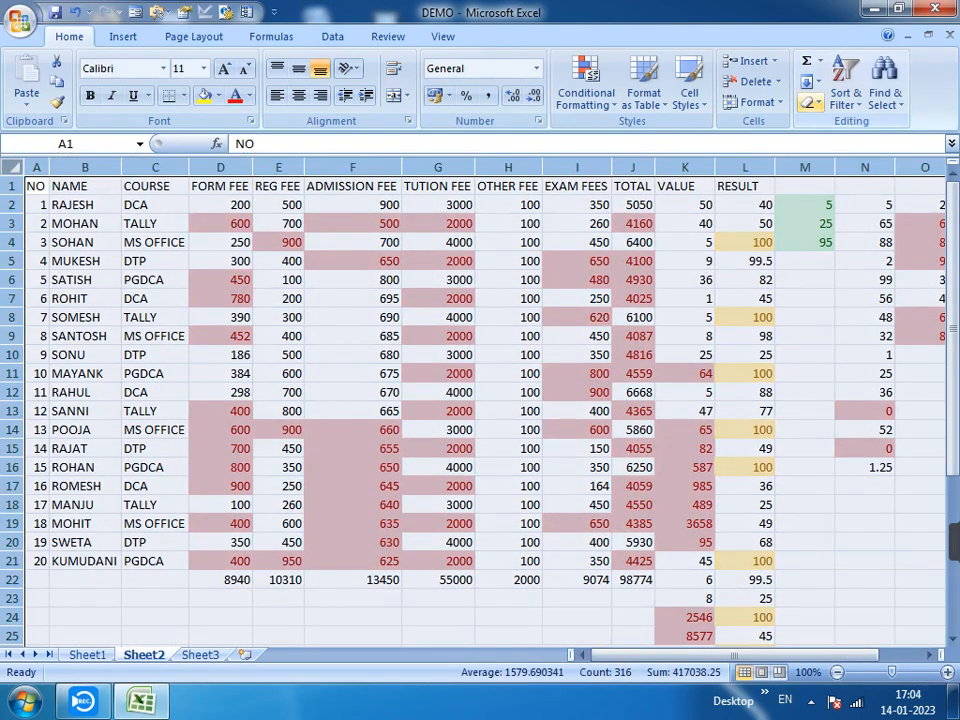
pyautogui.click(810, 103)
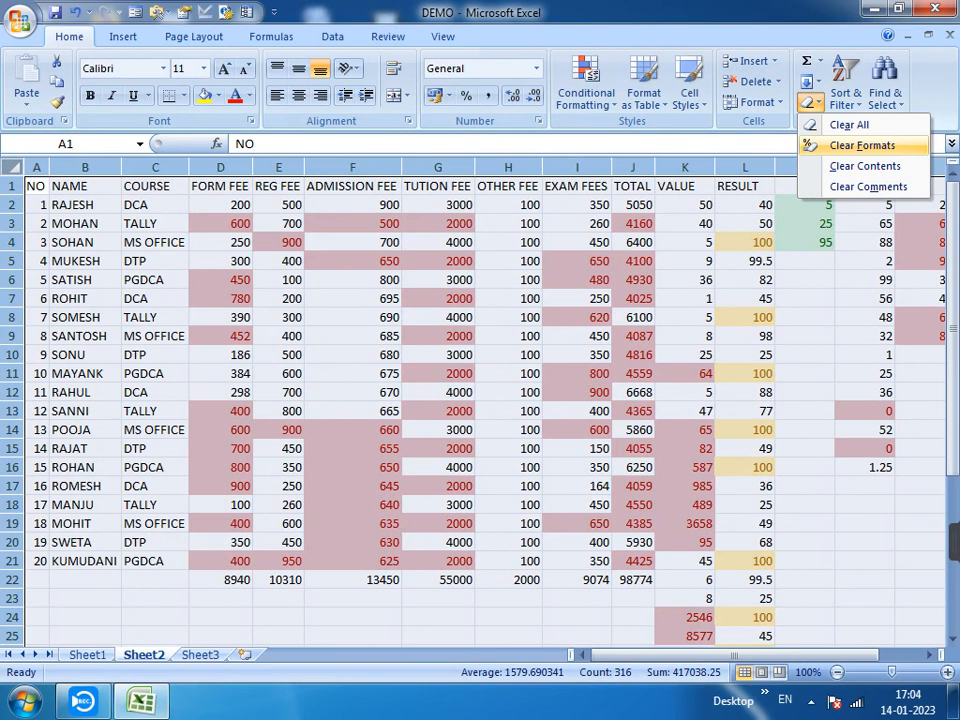
pyautogui.click(860, 146)
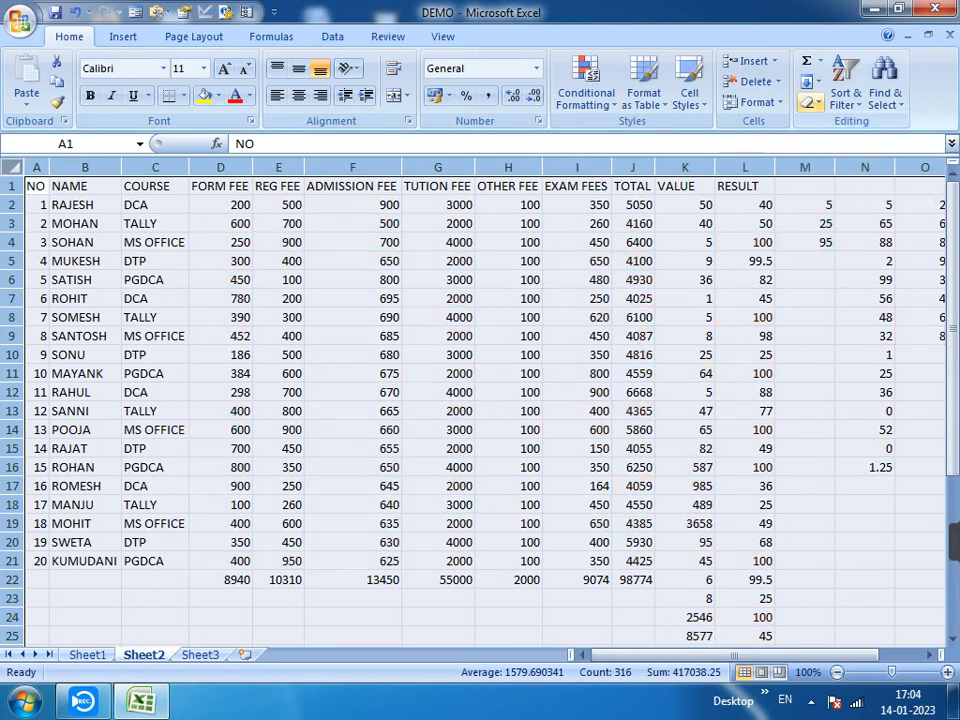
pyautogui.click(810, 103)
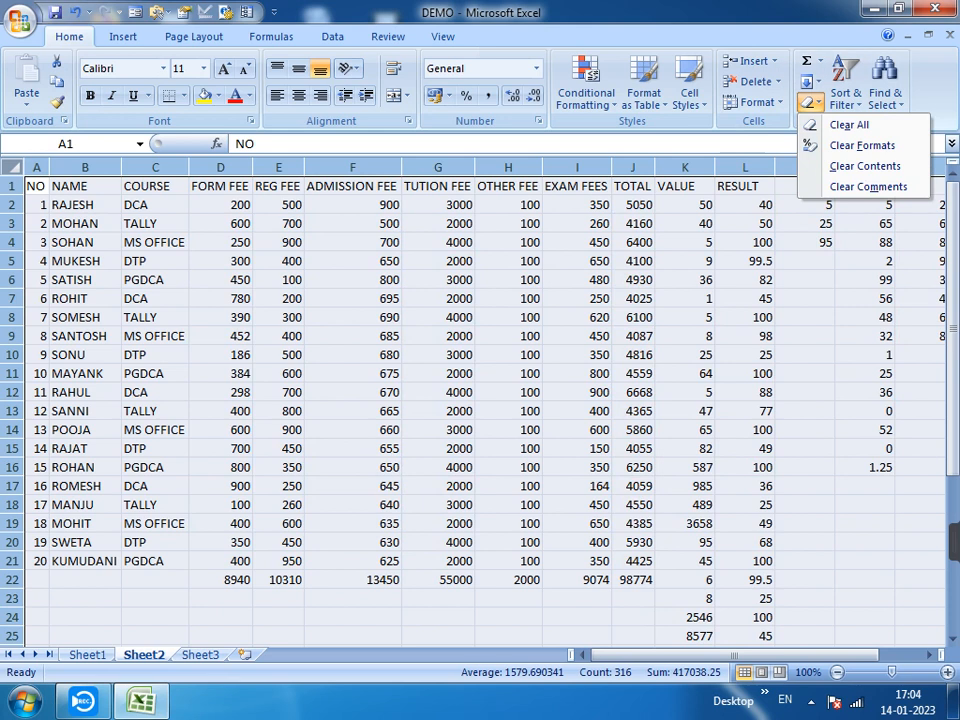
pyautogui.click(352, 279)
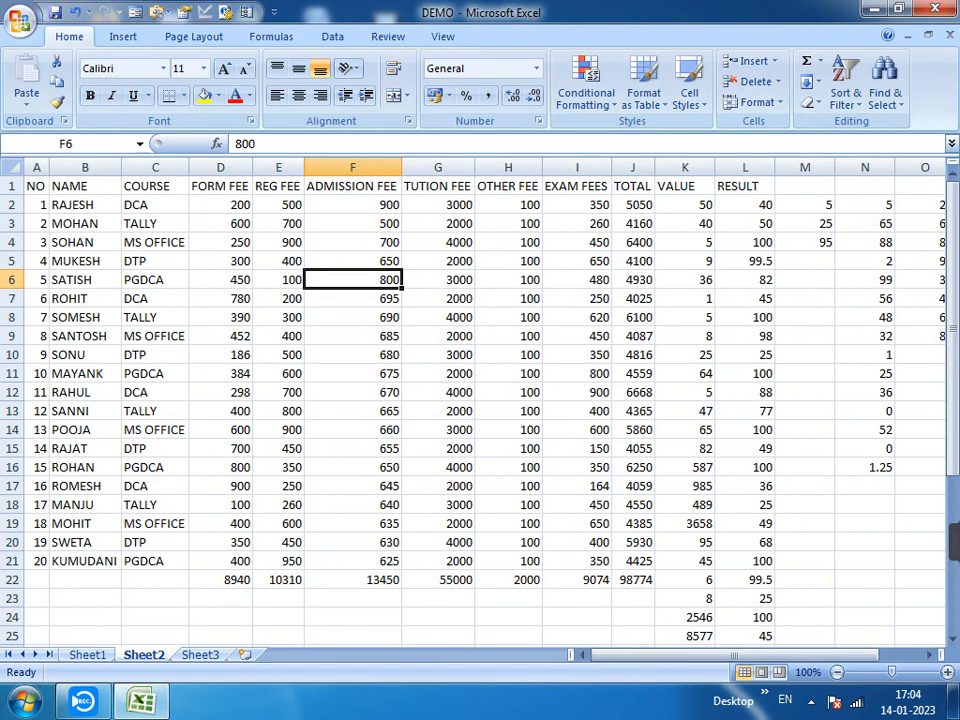
# - Delete the sample values from columns M to P
pyautogui.moveTo(685, 167); pyautogui.dragTo(862, 166)
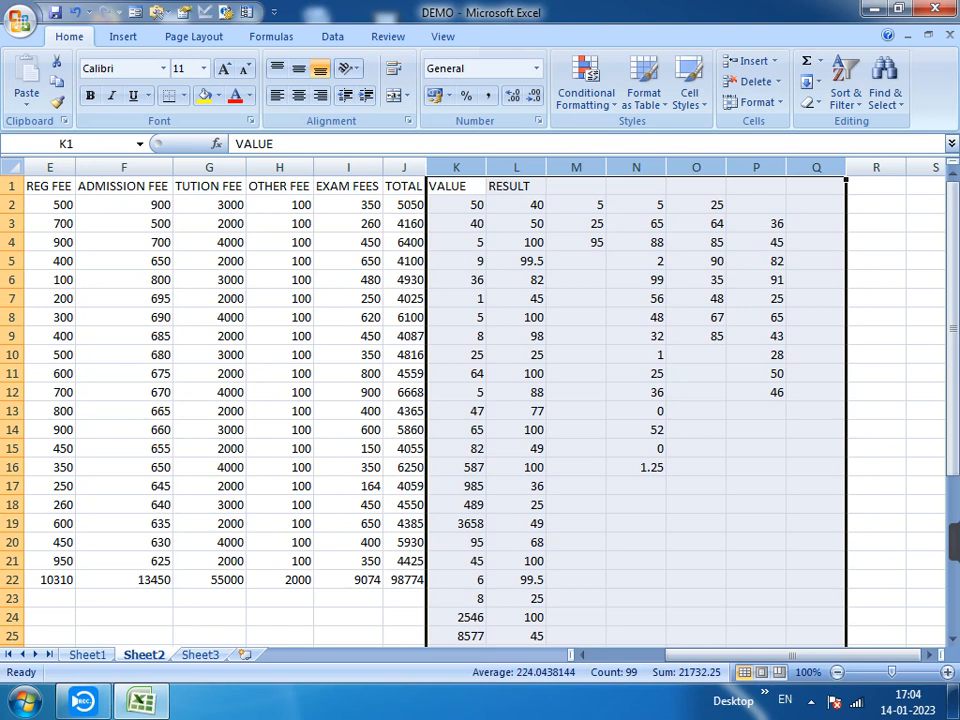
pyautogui.click(636, 317)
pyautogui.moveTo(576, 167); pyautogui.dragTo(760, 167)
pyautogui.press('Delete')
pyautogui.click(636, 280)
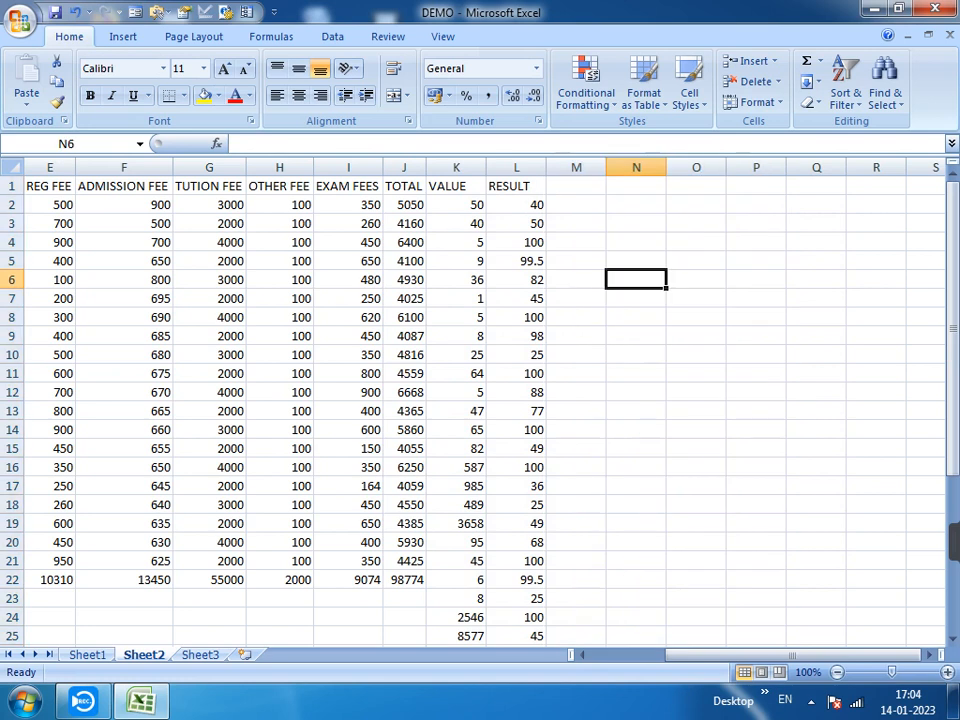
# - Apply blue data bars as conditional formatting to the VALUE column K
pyautogui.press('Left')
pyautogui.press('Left')
pyautogui.press('Left')
pyautogui.press('Left')
pyautogui.press('Left')
pyautogui.press('Left')
pyautogui.press('Left')
pyautogui.press('Left')
pyautogui.press('Left')
pyautogui.press('Left')
pyautogui.press('Left')
pyautogui.press('Left')
pyautogui.press('Left')
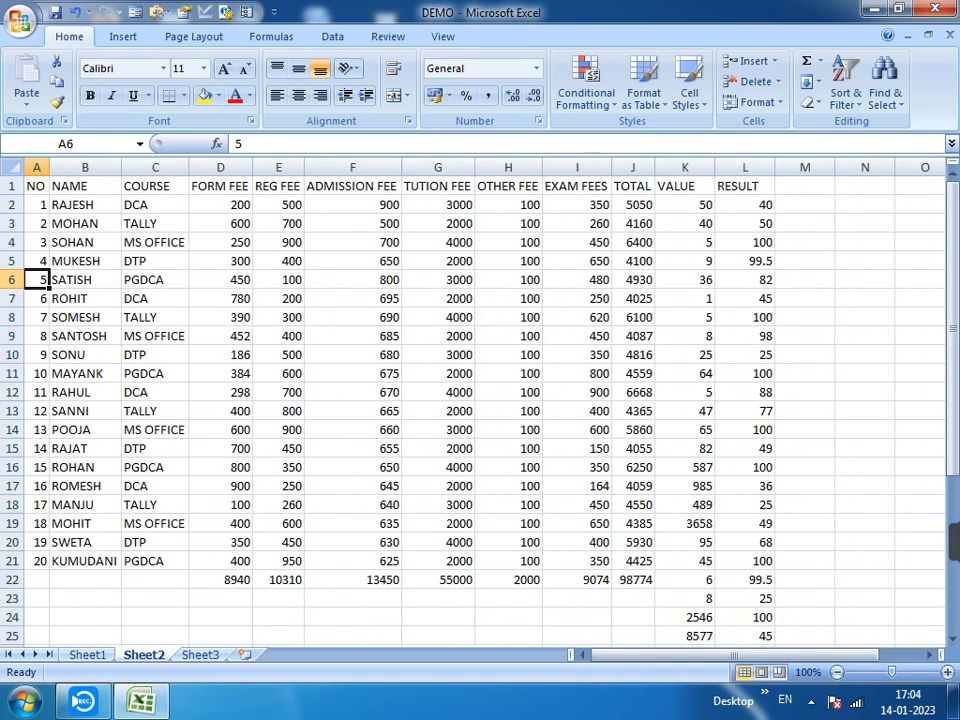
pyautogui.click(685, 186)
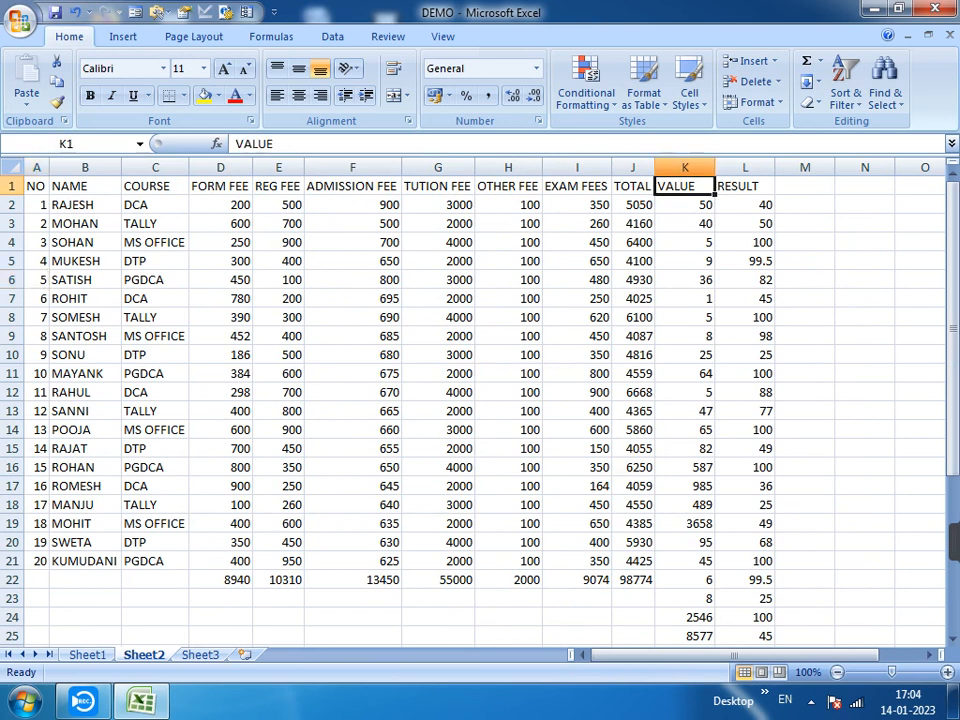
pyautogui.hotkey('ctrl', 'shift', 'Down')
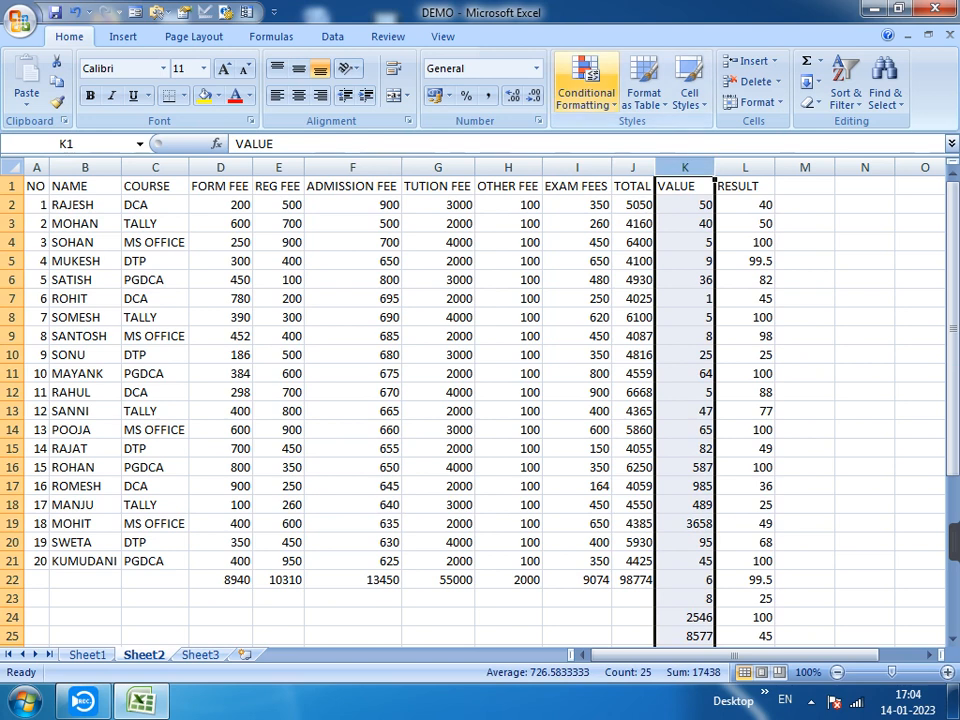
pyautogui.click(586, 85)
pyautogui.moveTo(620, 219)
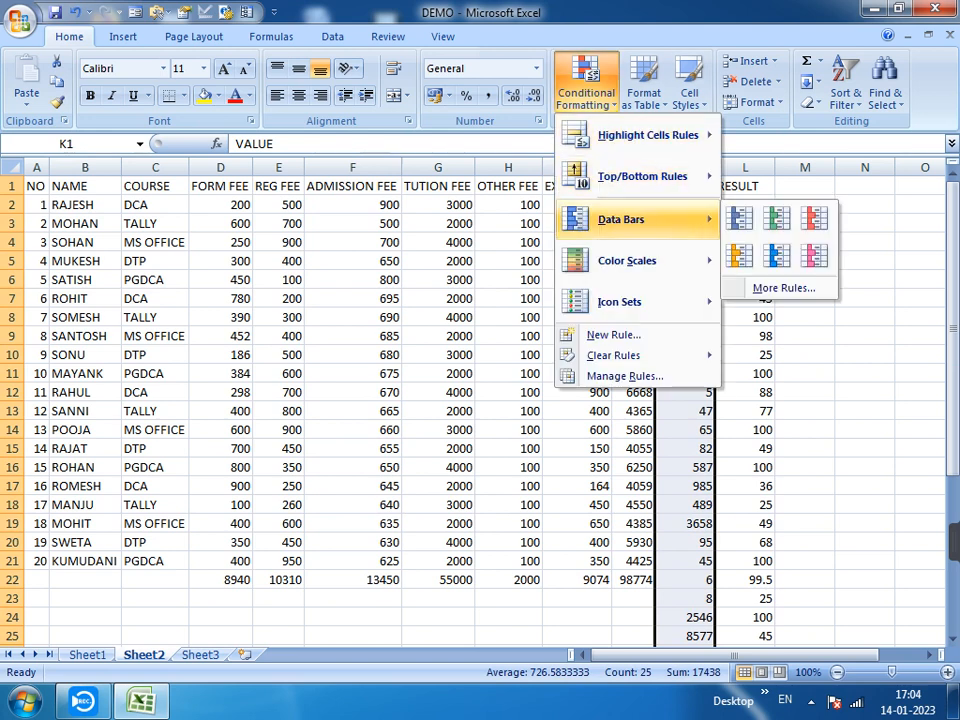
pyautogui.click(740, 219)
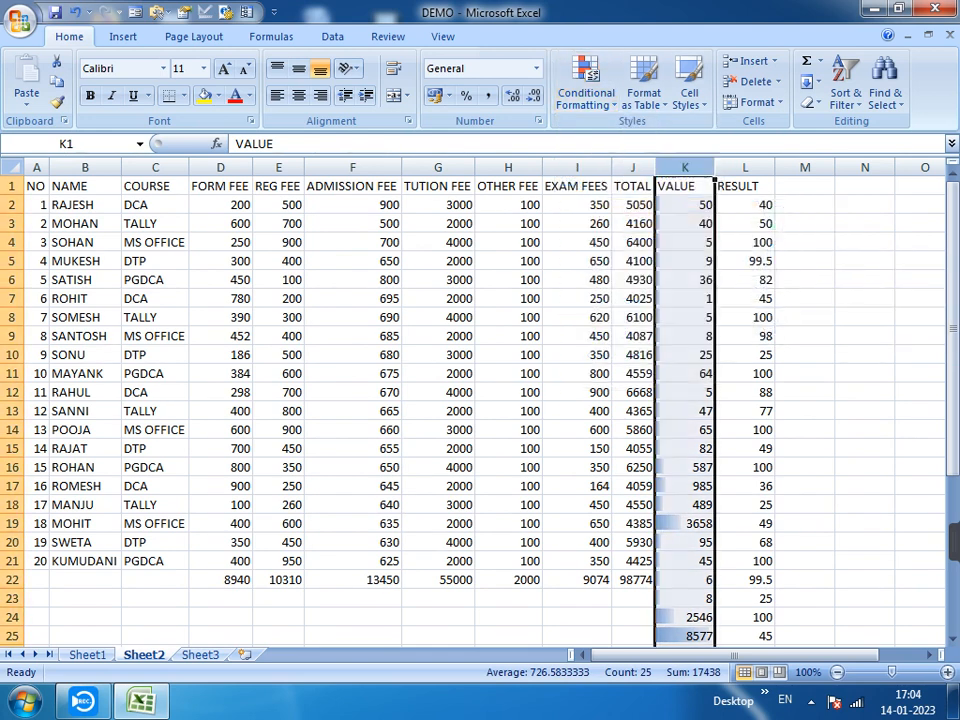
pyautogui.click(745, 355)
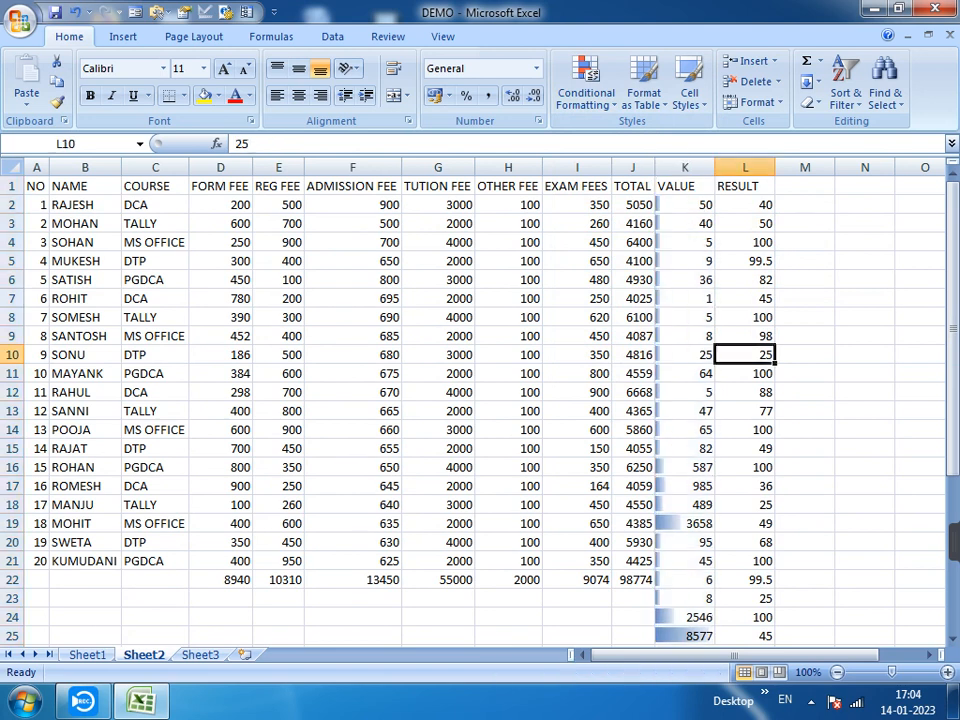
# - Delete the contents of the VALUE and RESULT columns K and L and clear their formats
pyautogui.scroll(-3, 480, 410)
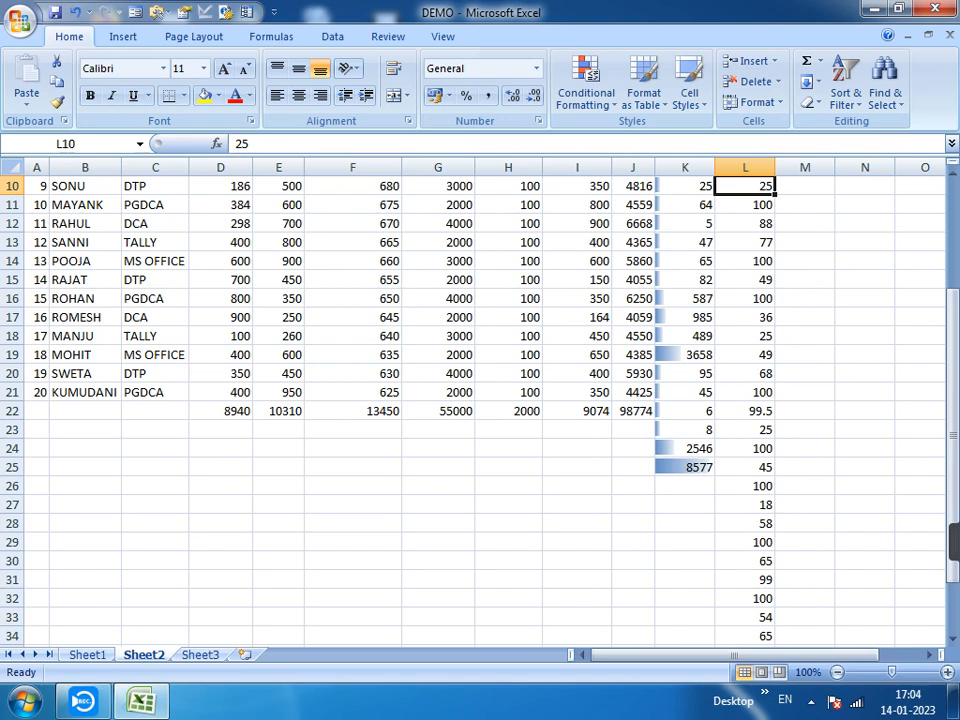
pyautogui.scroll(3, 480, 410)
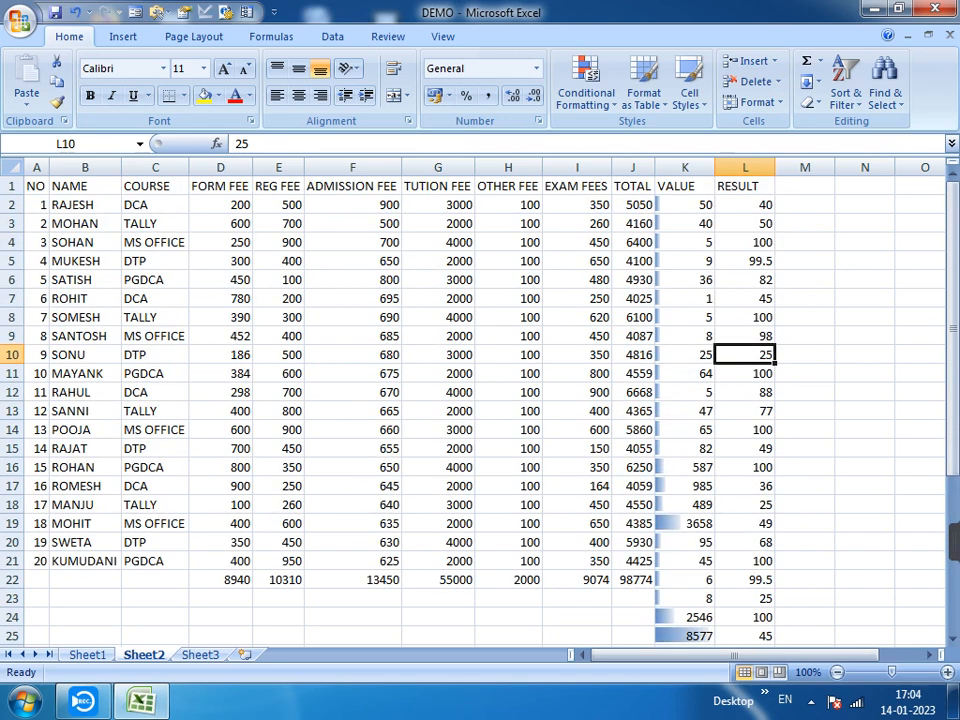
pyautogui.moveTo(686, 205); pyautogui.dragTo(745, 336)
pyautogui.click(685, 168)
pyautogui.hotkey('shift', 'Right')
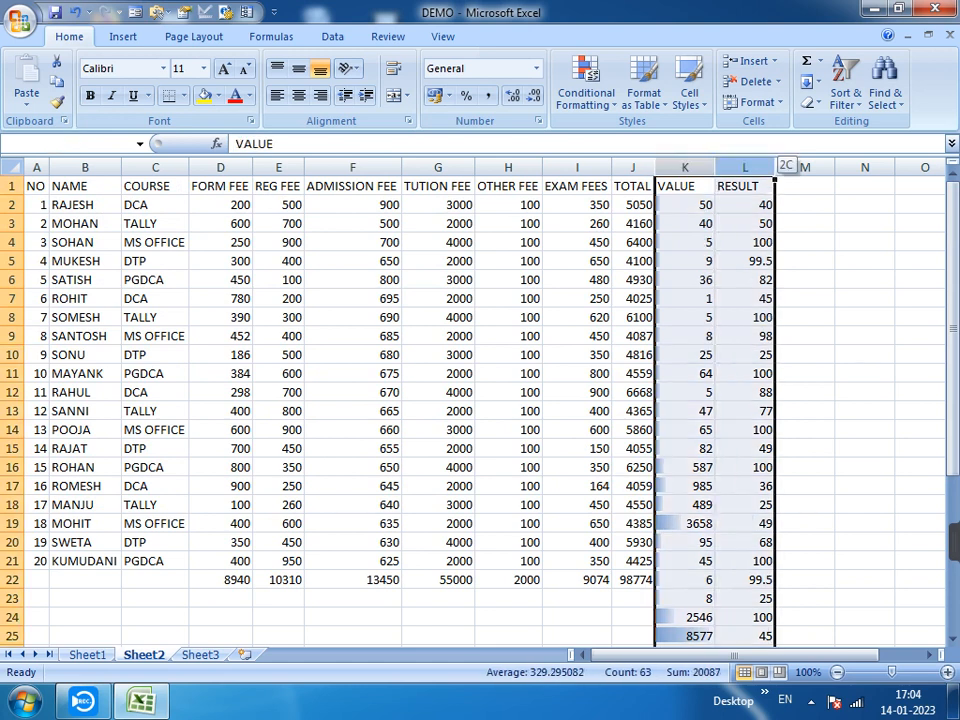
pyautogui.press('Delete')
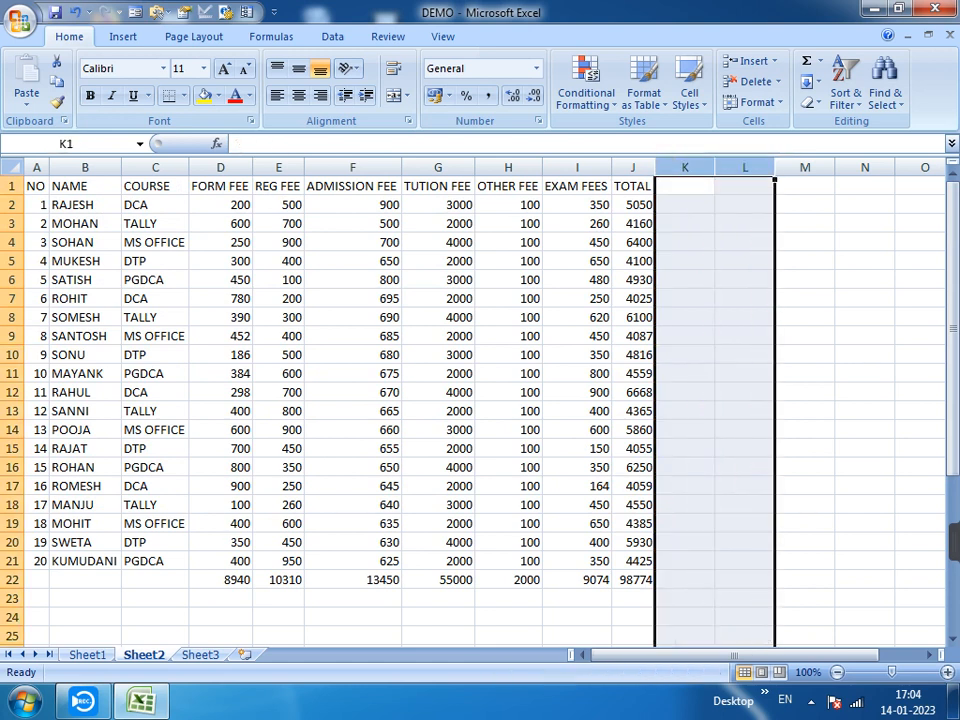
pyautogui.click(811, 102)
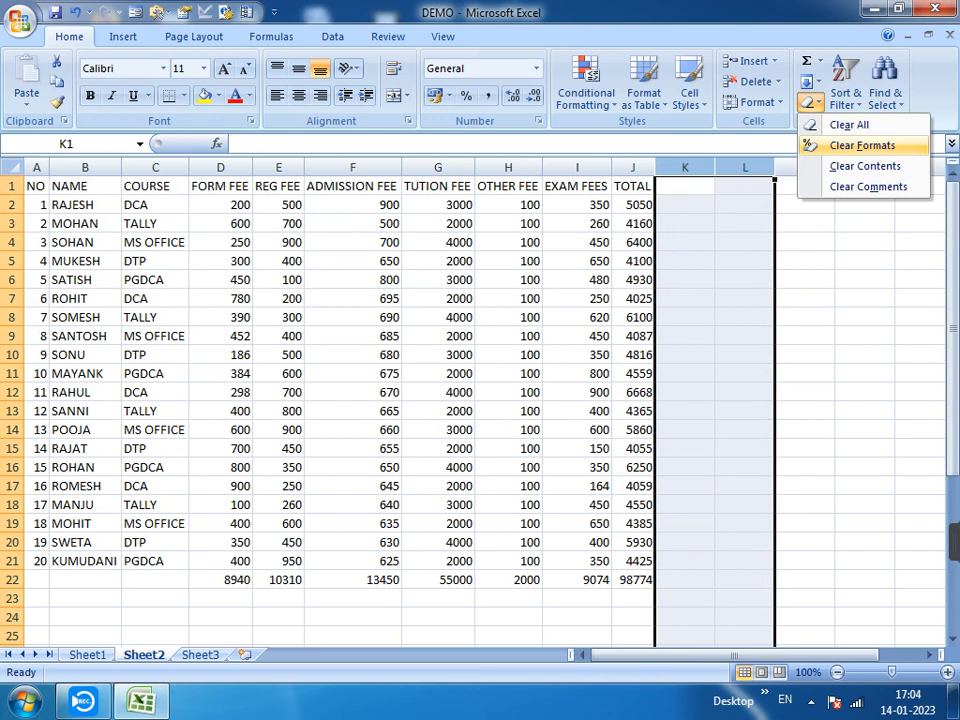
pyautogui.click(850, 145)
pyautogui.click(744, 242)
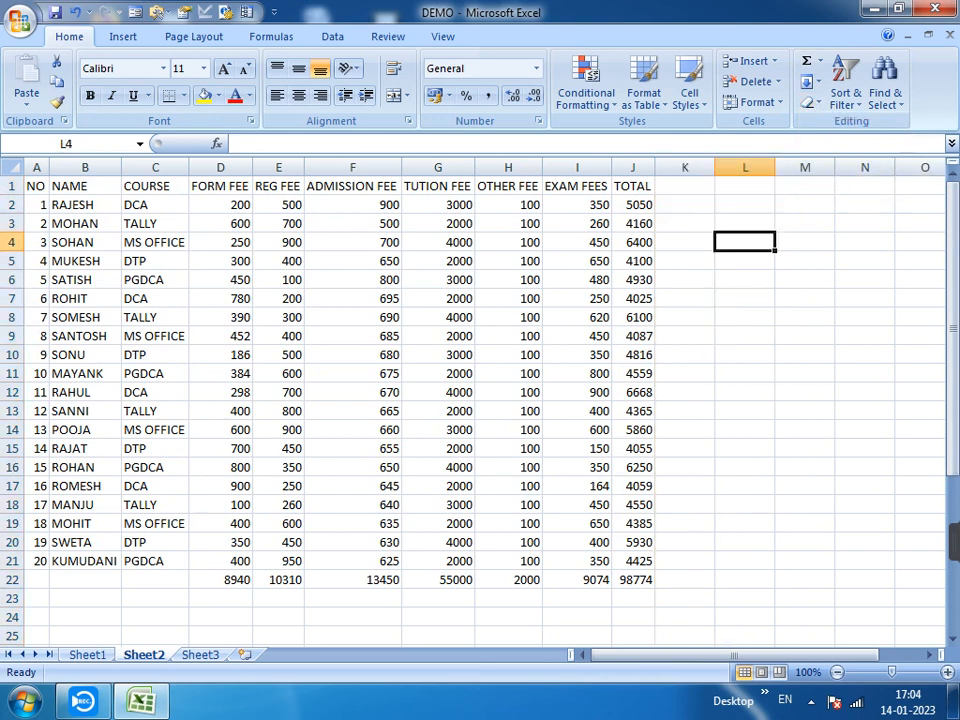
# - Apply blue data bars as conditional formatting to the empty column K
pyautogui.click(684, 167)
pyautogui.click(586, 88)
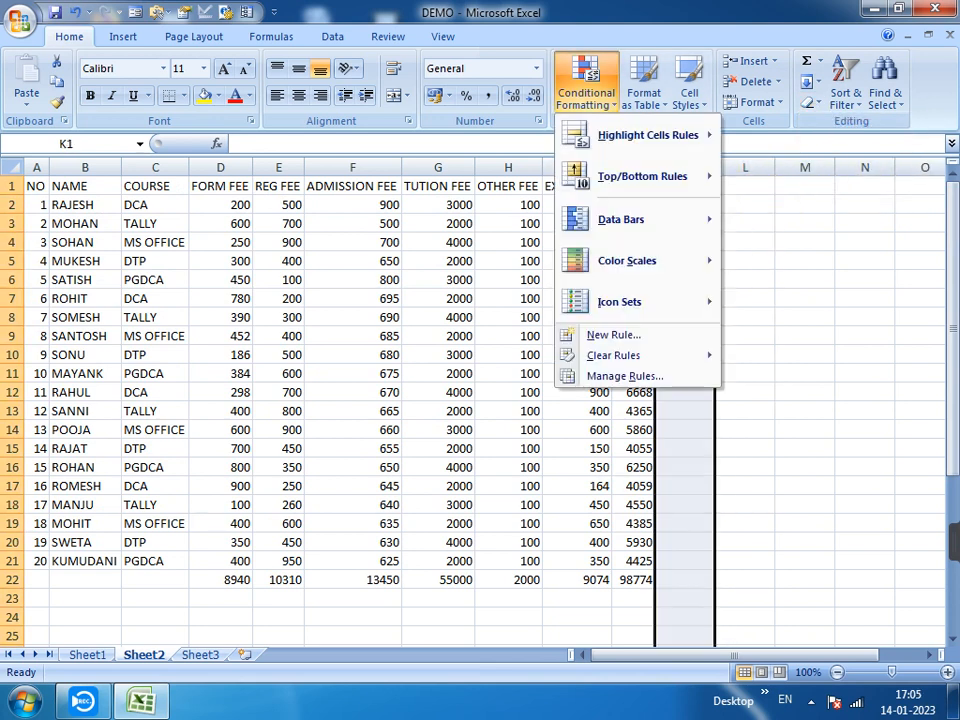
pyautogui.moveTo(620, 219)
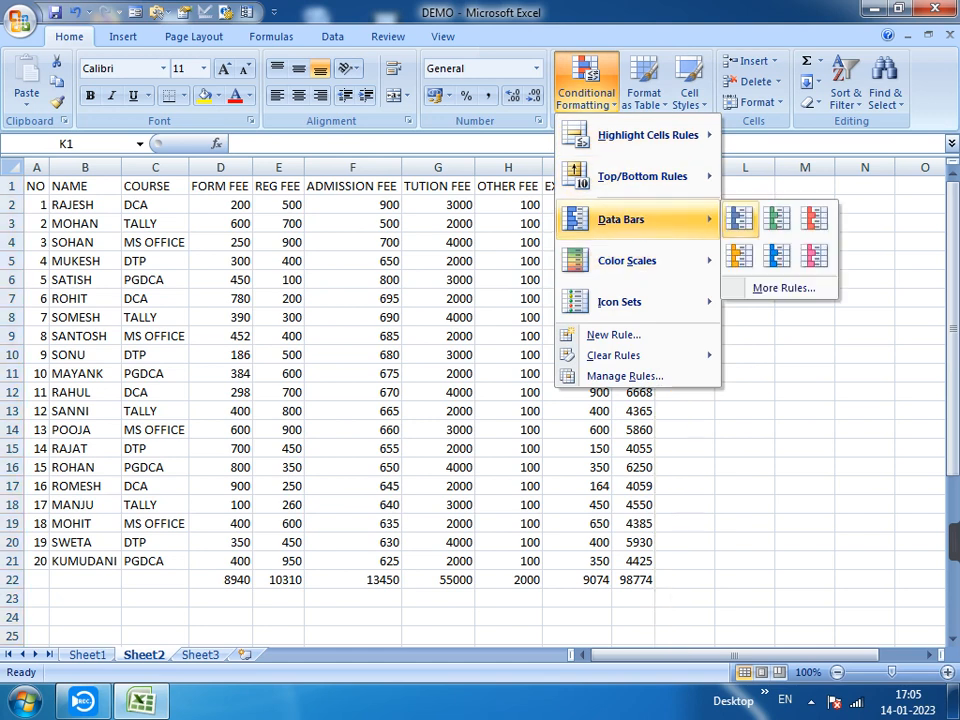
pyautogui.click(740, 219)
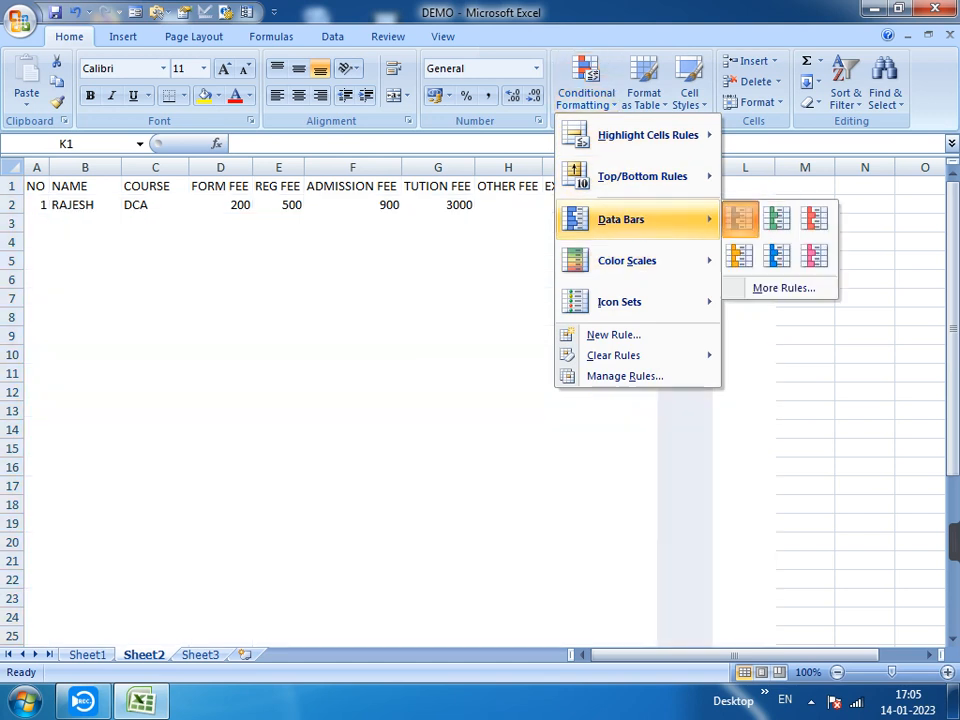
# - Enter the sample values 25 and 100 in cells K2 and K3
pyautogui.click(685, 205)
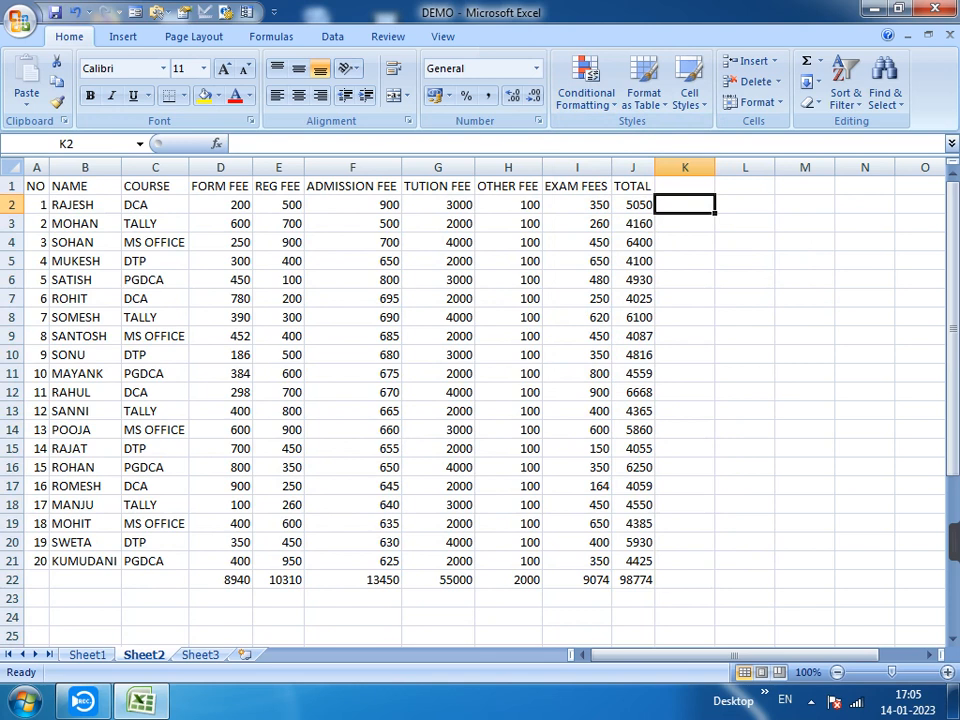
pyautogui.write('25')
pyautogui.press('Return')
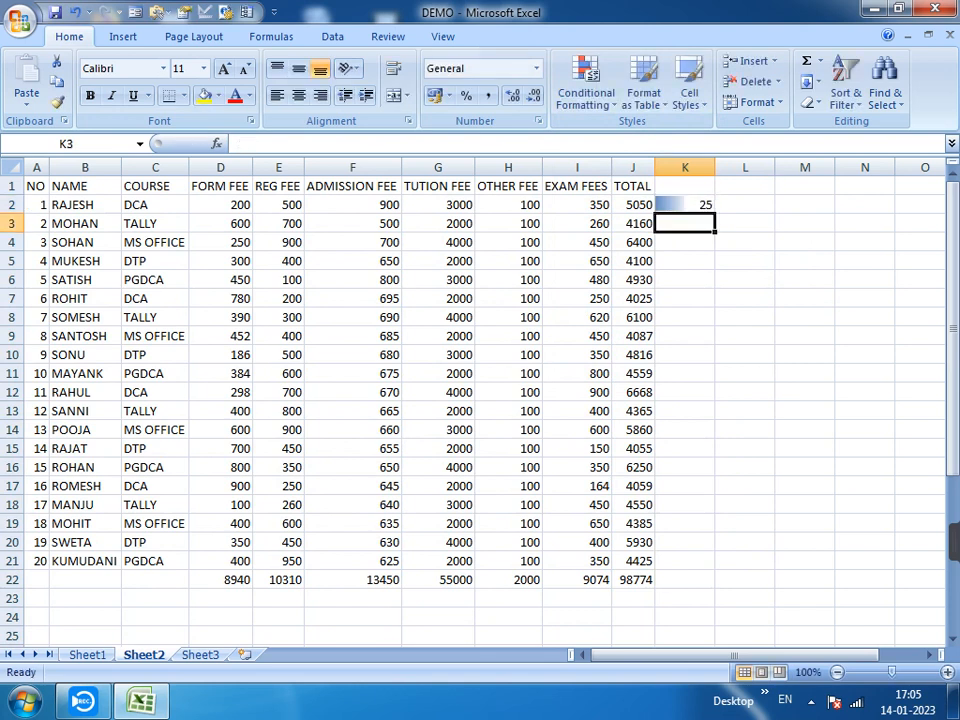
pyautogui.write('100')
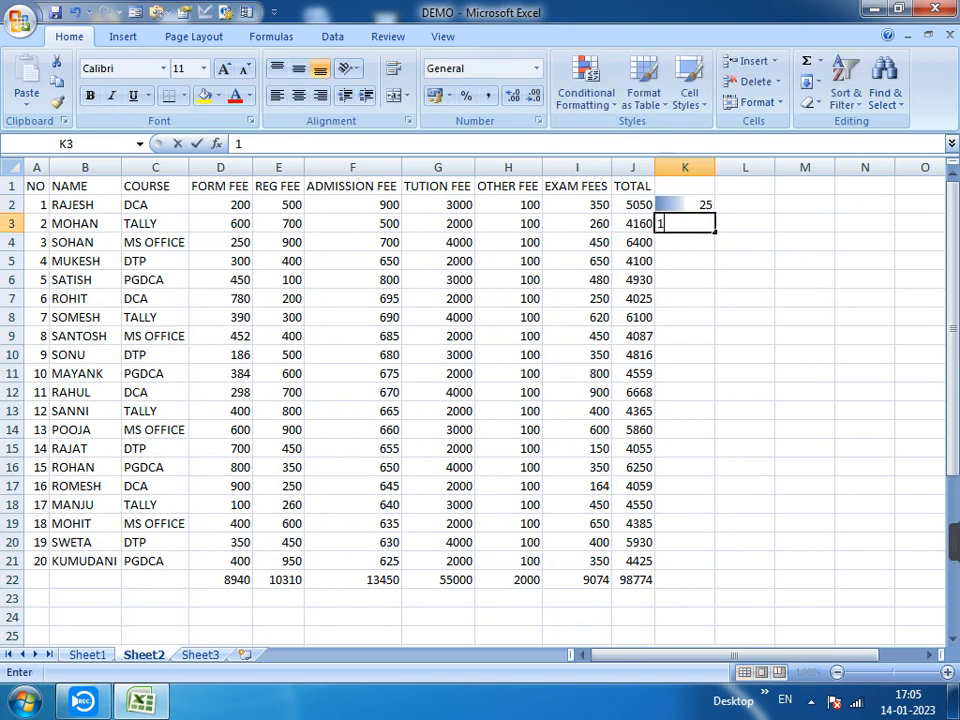
pyautogui.press('Return')
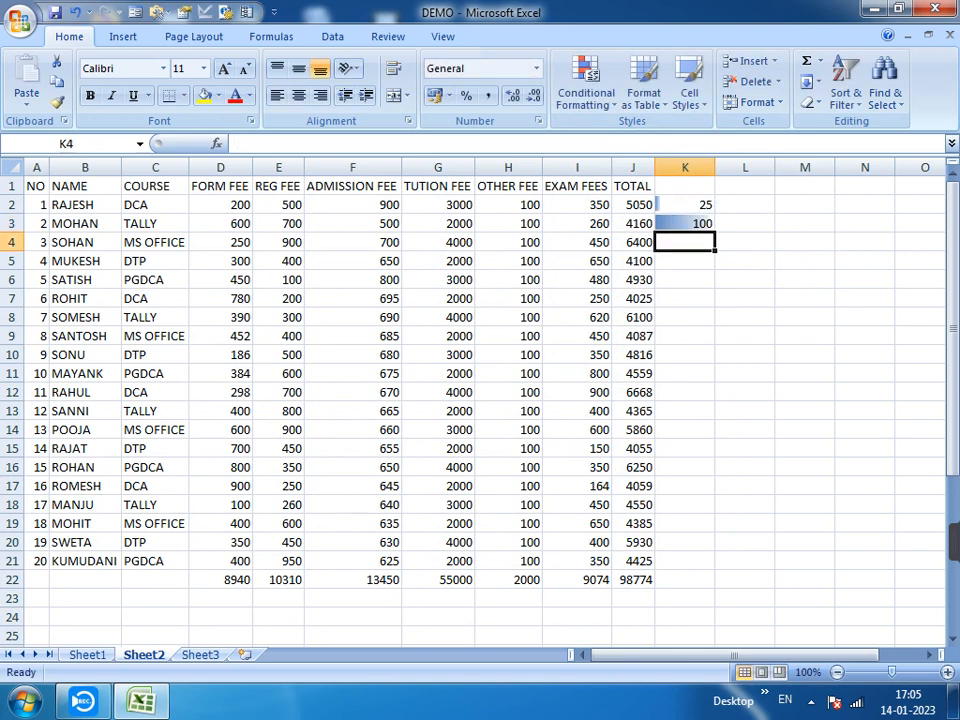
pyautogui.click(685, 224)
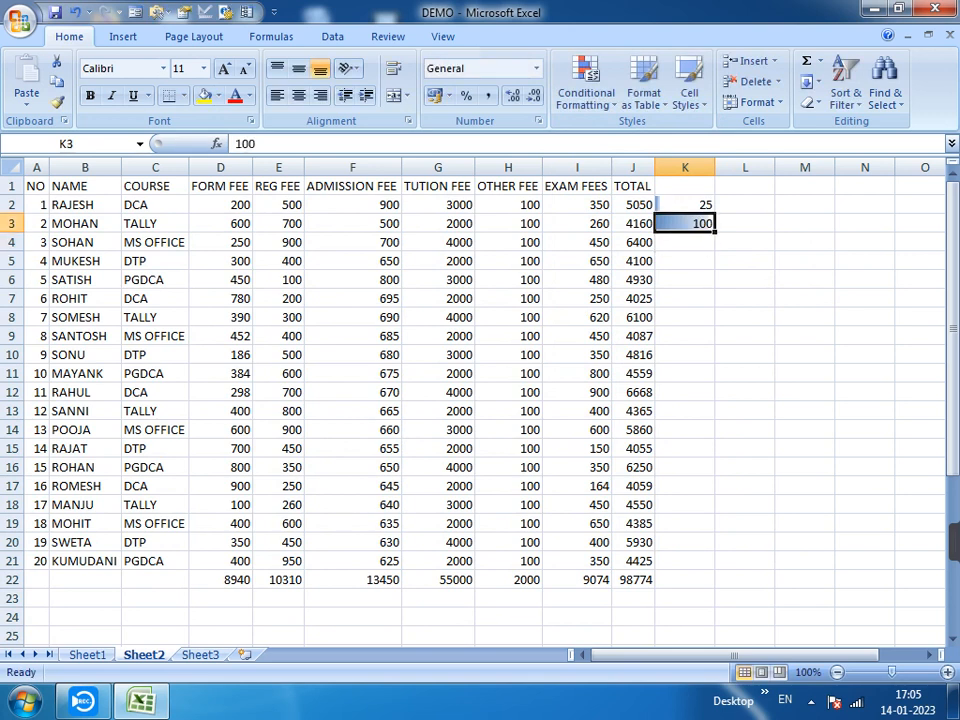
# - Fill cells K4 to K7 with the sample values 99, 98, 97 and 95
pyautogui.click(685, 242)
pyautogui.write('99')
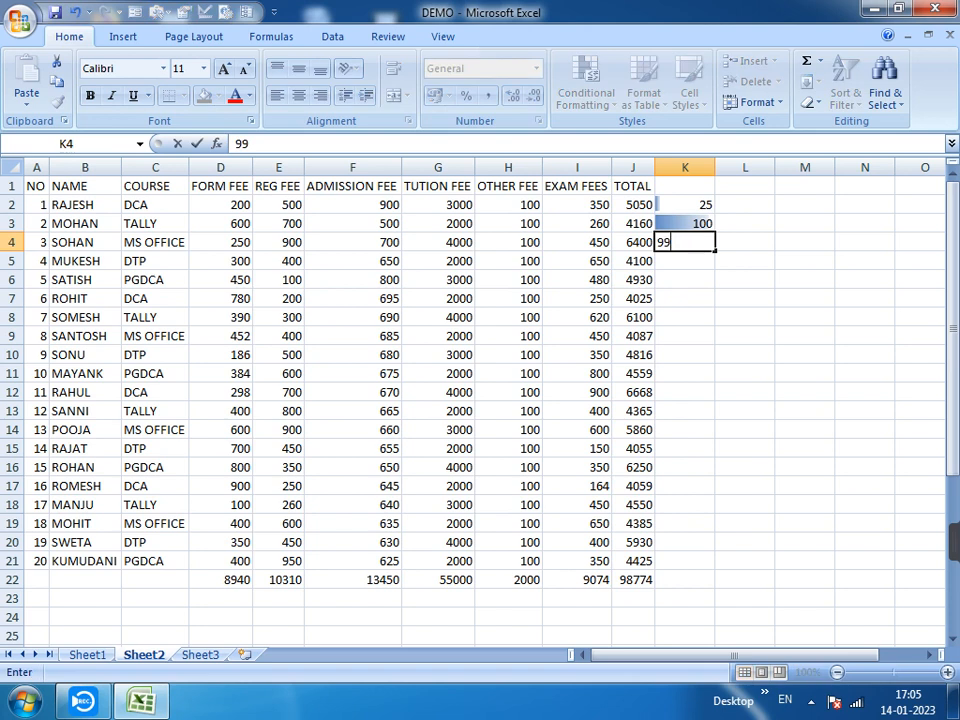
pyautogui.press('Return')
pyautogui.write('98')
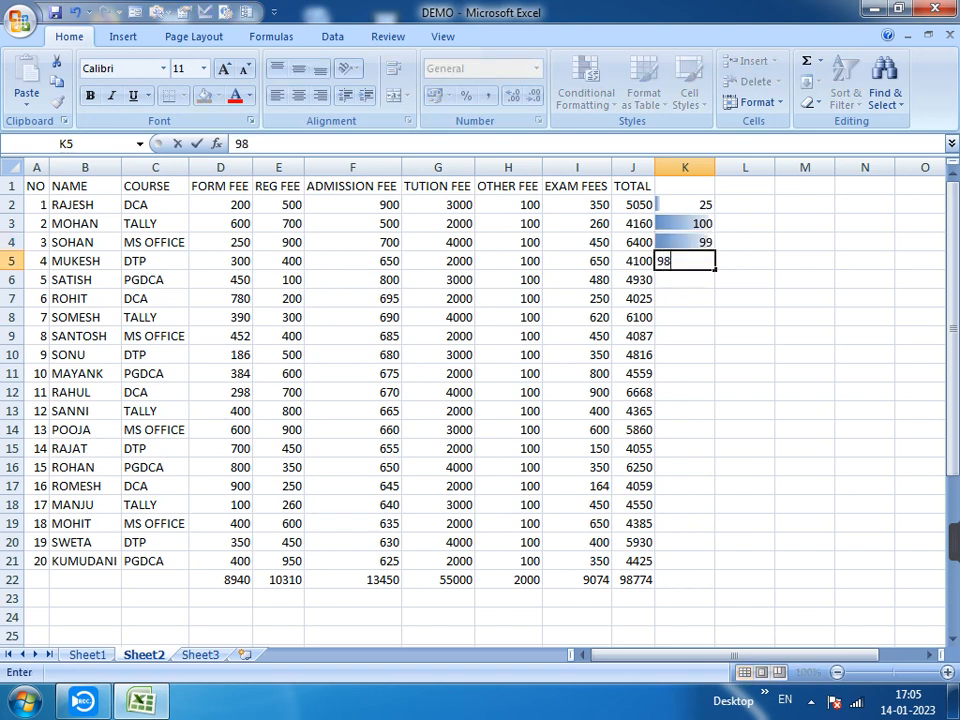
pyautogui.press('Return')
pyautogui.write('97')
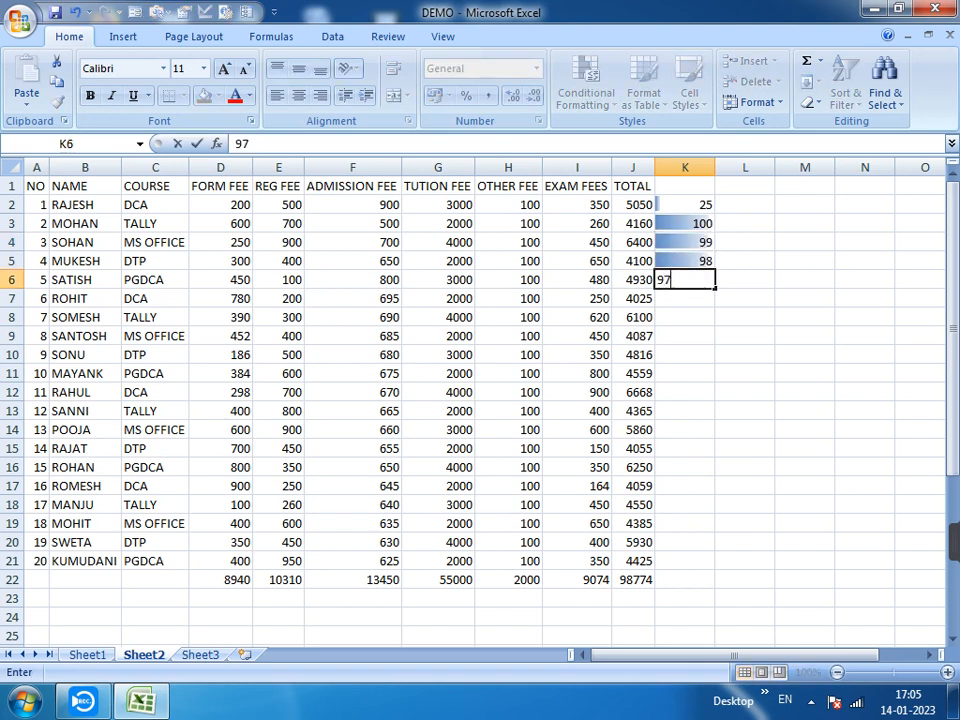
pyautogui.press('Return')
pyautogui.write('95')
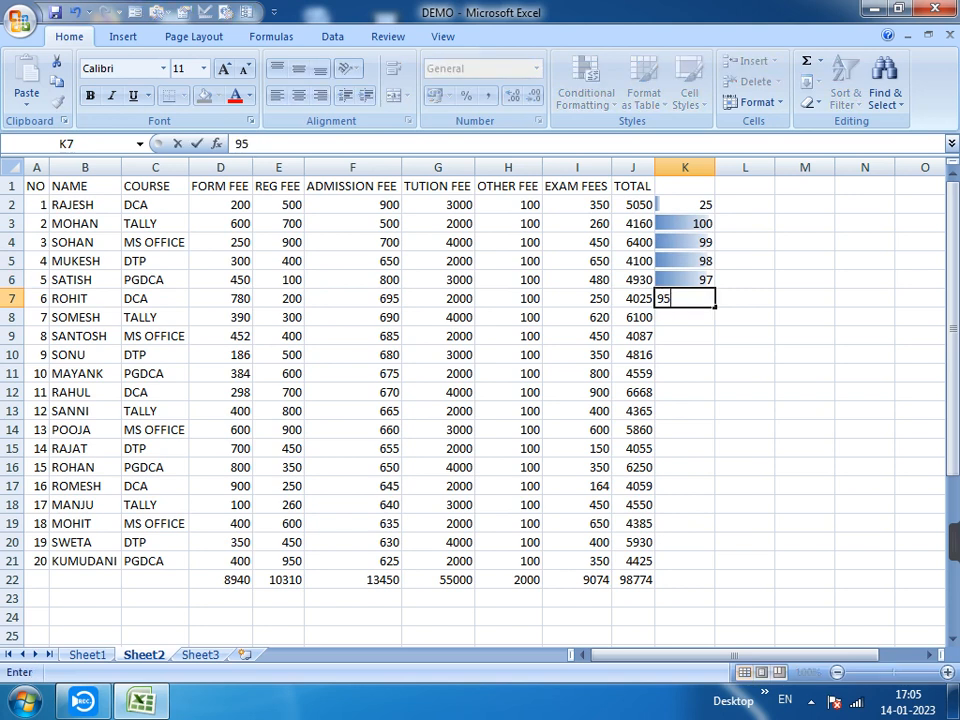
pyautogui.press('Return')
# - Change the value in cell K2 to 90
pyautogui.press('Up')
pyautogui.press('Up')
pyautogui.press('Up')
pyautogui.press('Up')
pyautogui.press('Up')
pyautogui.press('Up')
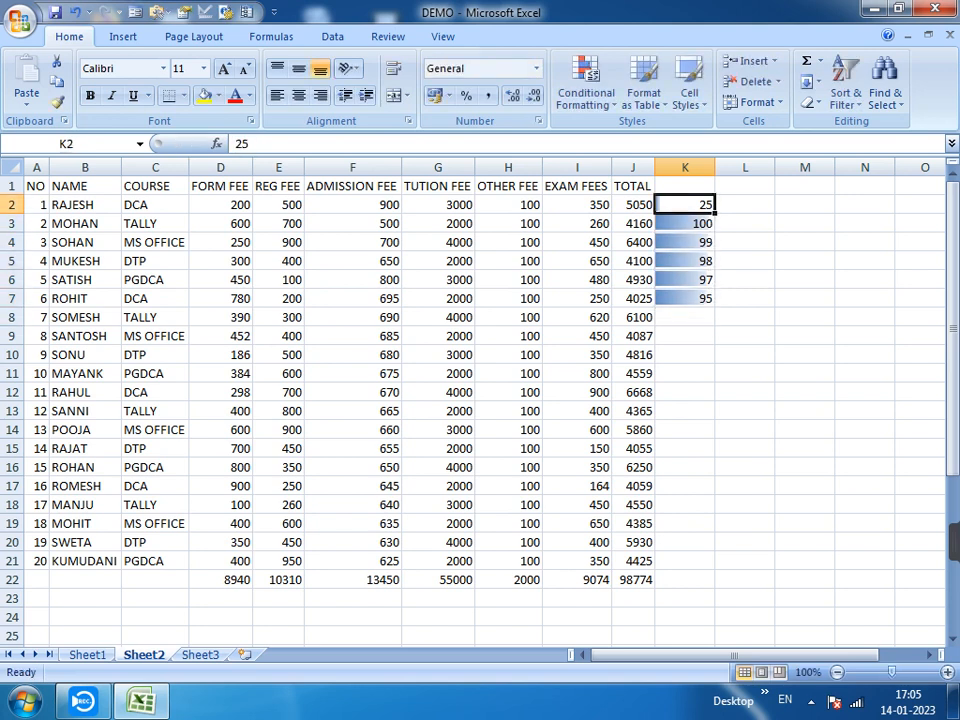
pyautogui.write('90')
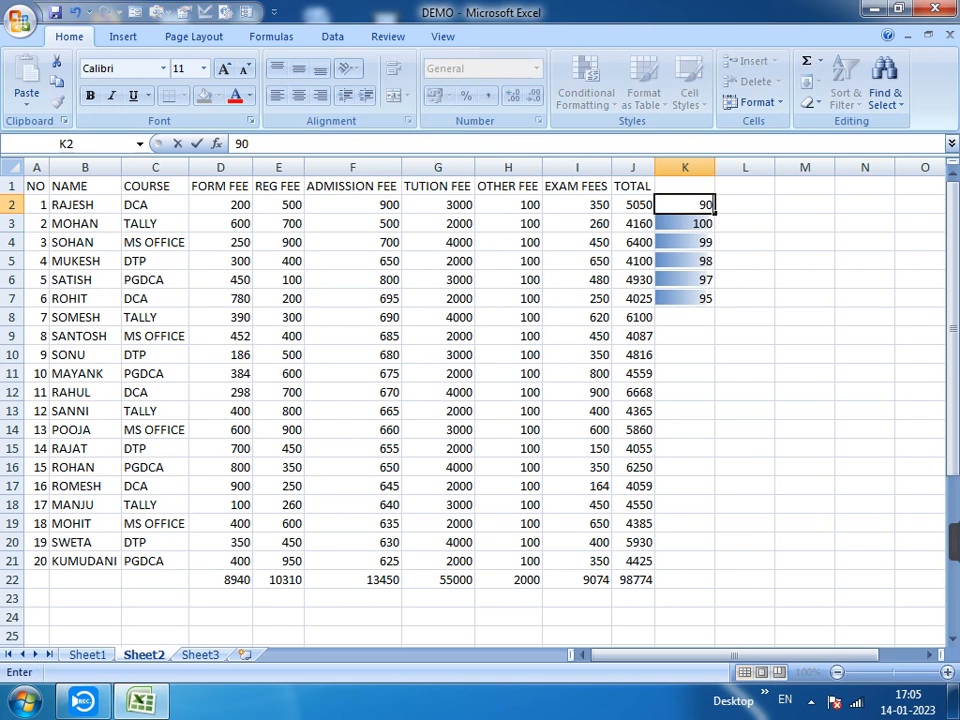
pyautogui.press('Return')
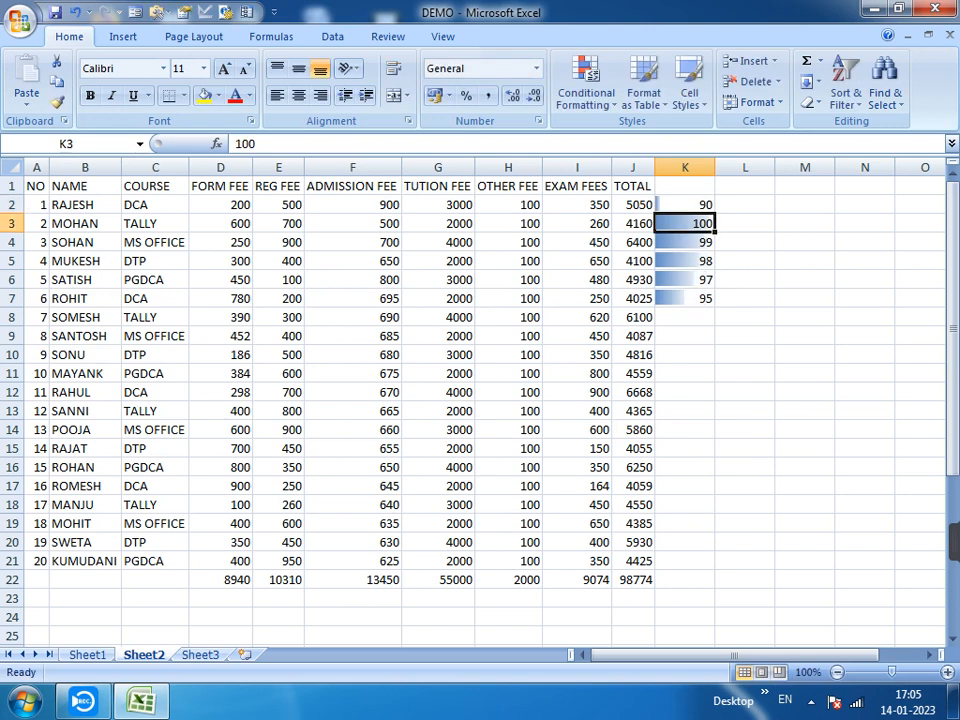
# - Continue column K with the values 96, 99, 95 and 91 in cells K8 to K11
pyautogui.press('Down')
pyautogui.press('Down')
pyautogui.press('Down')
pyautogui.press('Down')
pyautogui.press('Down')
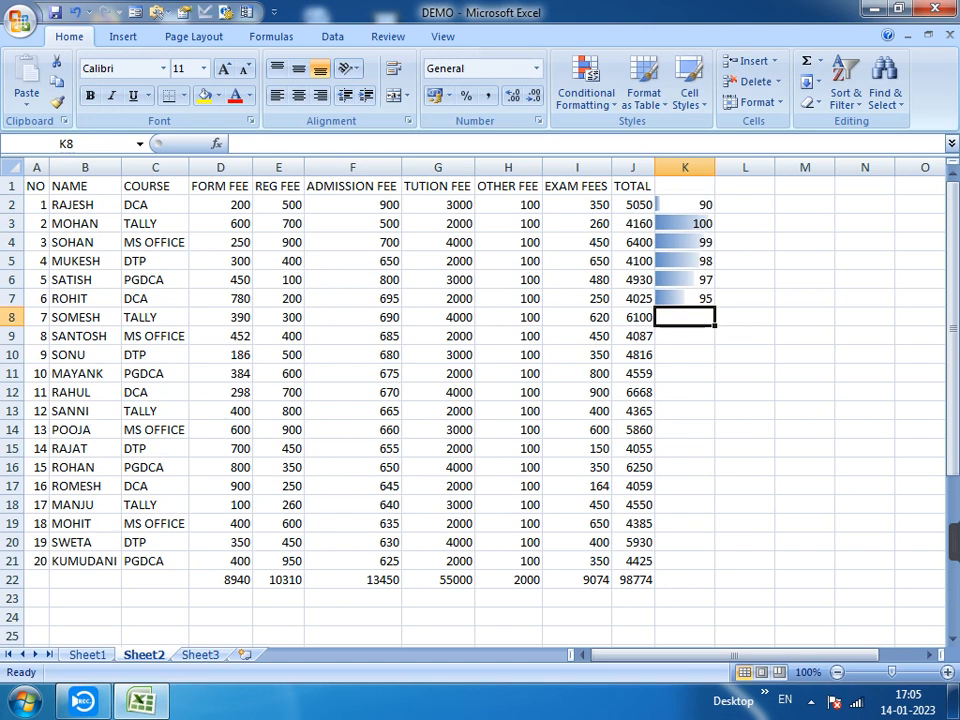
pyautogui.write('96')
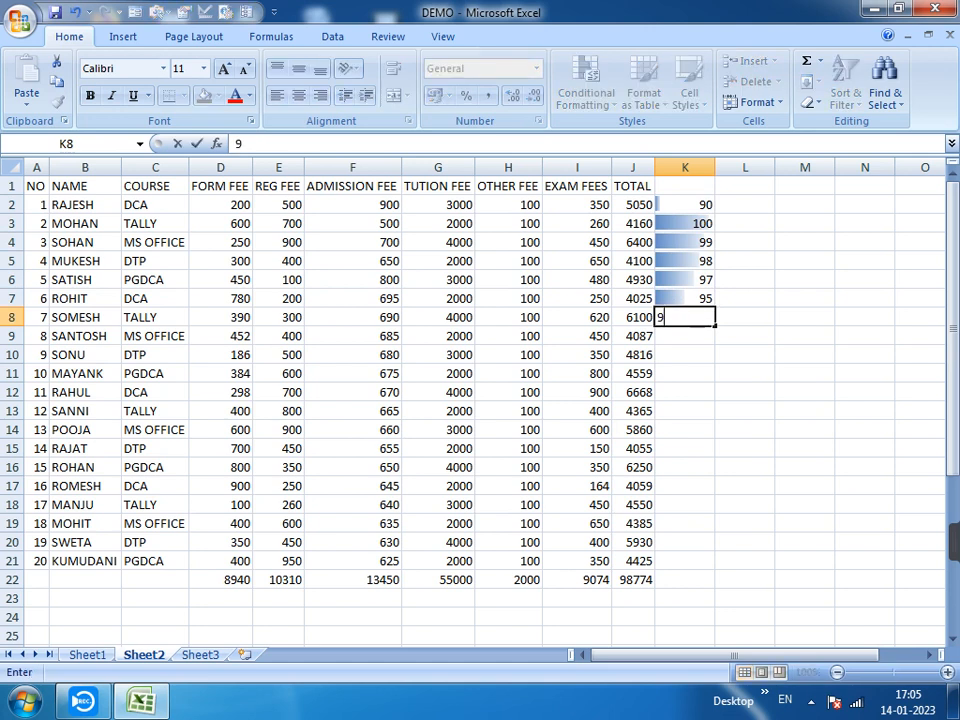
pyautogui.press('Return')
pyautogui.write('99')
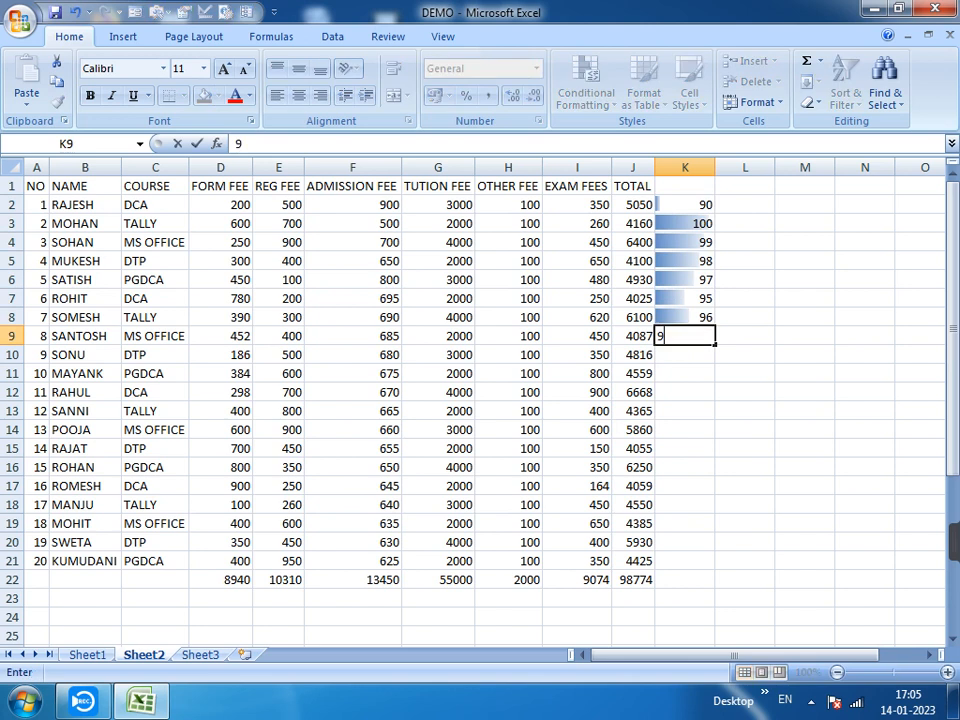
pyautogui.press('Return')
pyautogui.write('95')
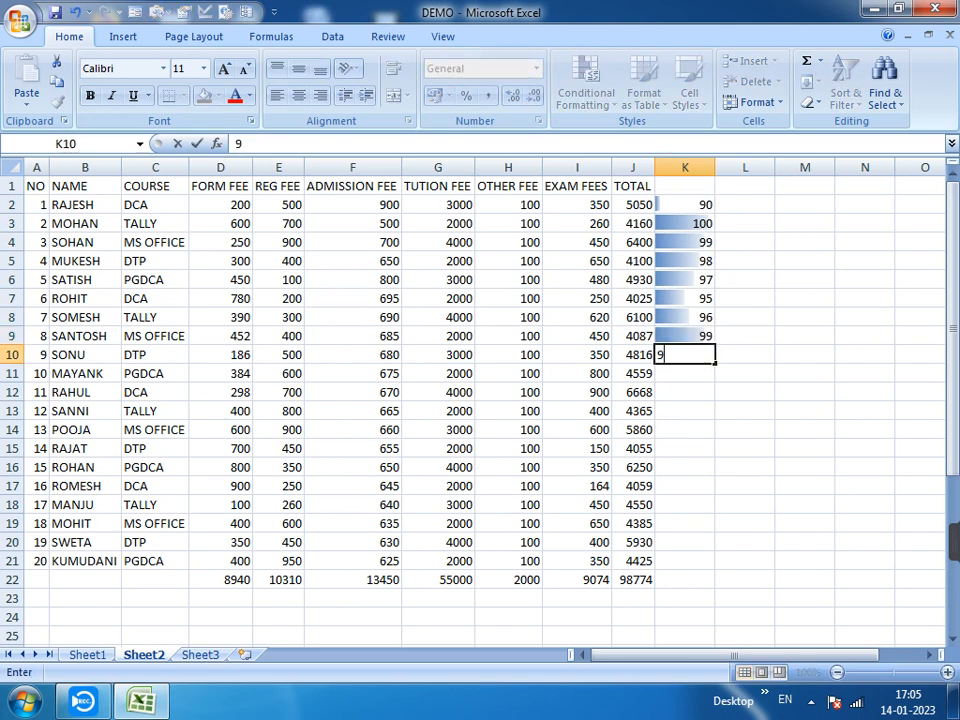
pyautogui.press('Return')
pyautogui.write('91')
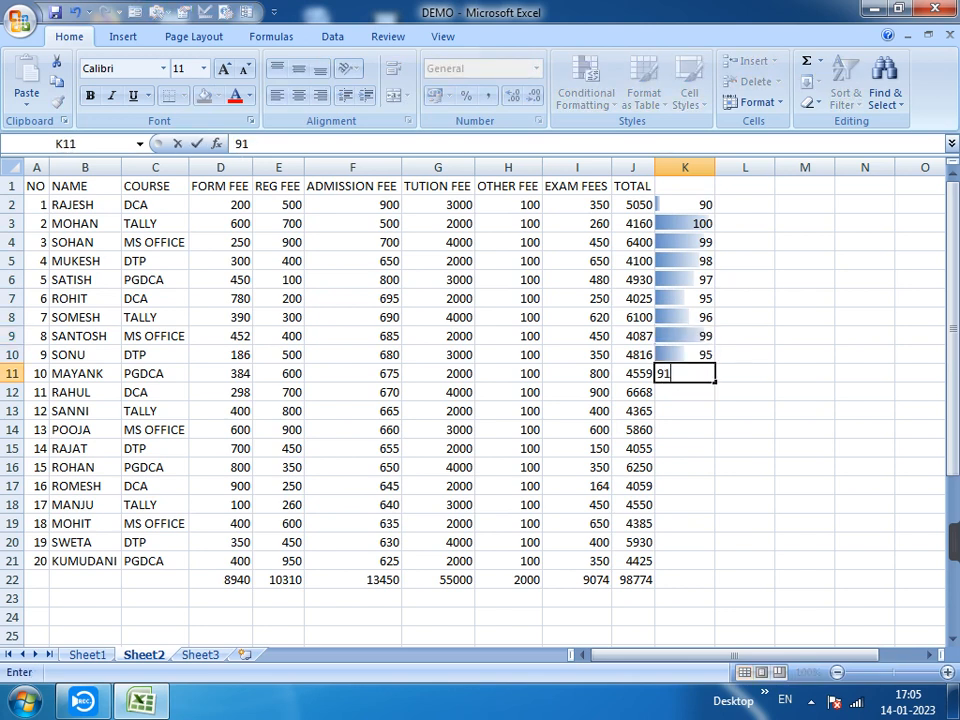
pyautogui.press('Return')
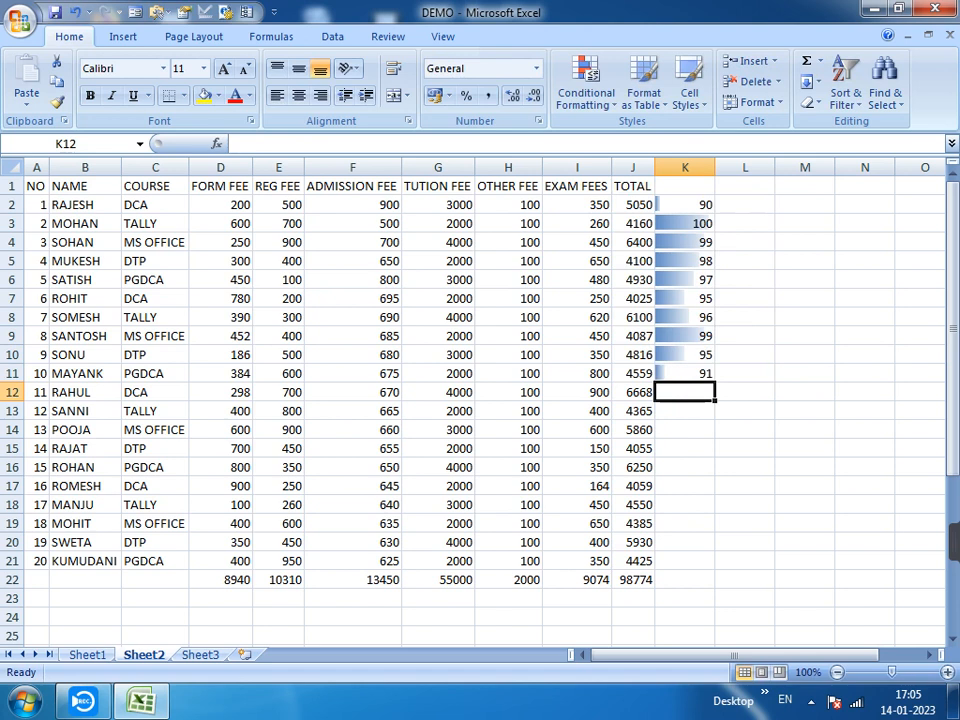
# - Apply the Green-Yellow color scale as conditional formatting to the empty column L
pyautogui.click(745, 167)
pyautogui.click(586, 85)
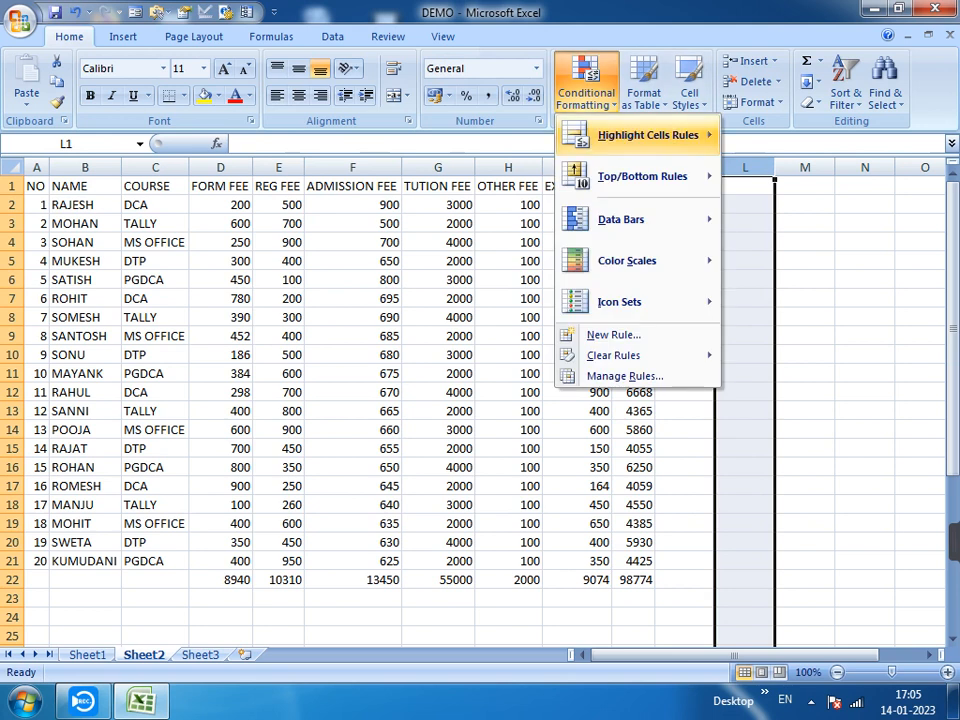
pyautogui.moveTo(640, 176)
pyautogui.moveTo(620, 219)
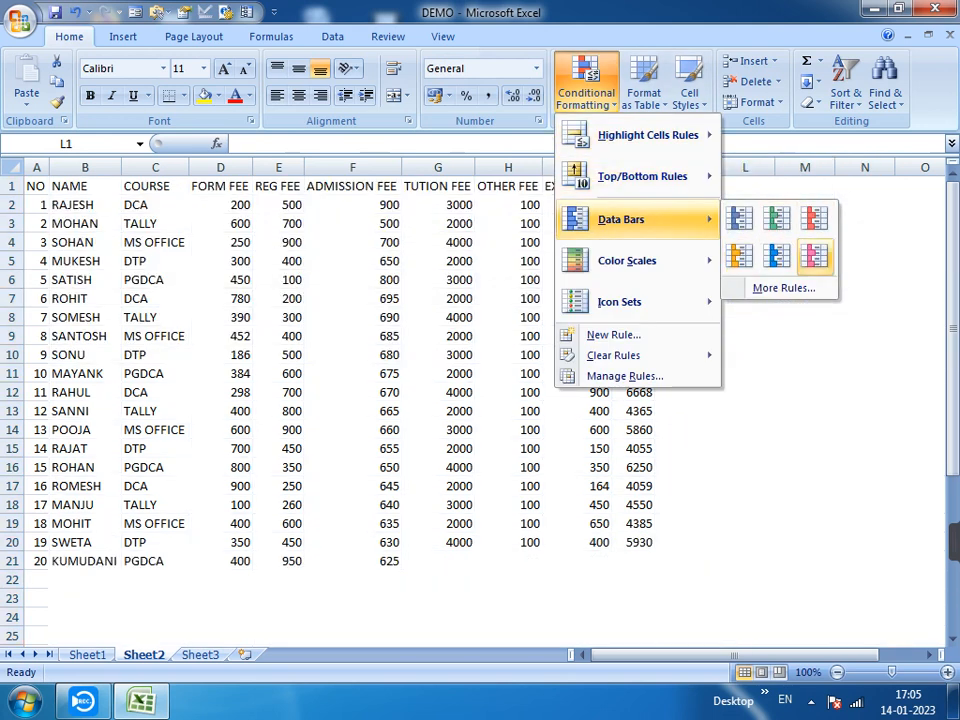
pyautogui.moveTo(627, 260)
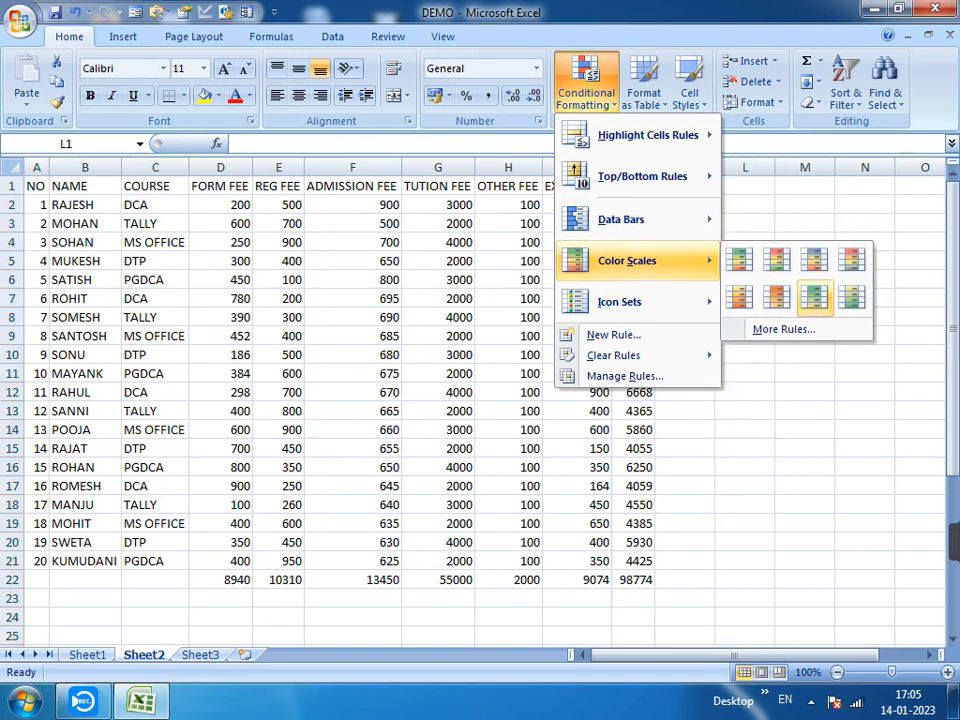
pyautogui.click(813, 297)
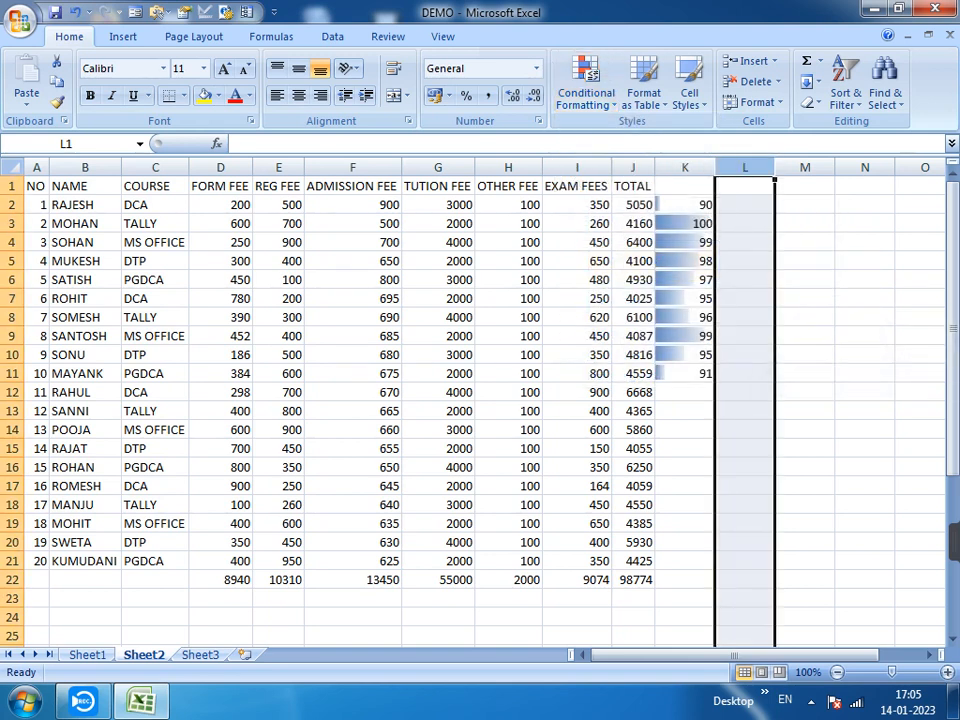
# - Enter the sample values 25, 98, 78 and 35 in cells L2 to L5
pyautogui.click(745, 204)
pyautogui.write('25')
pyautogui.press('Return')
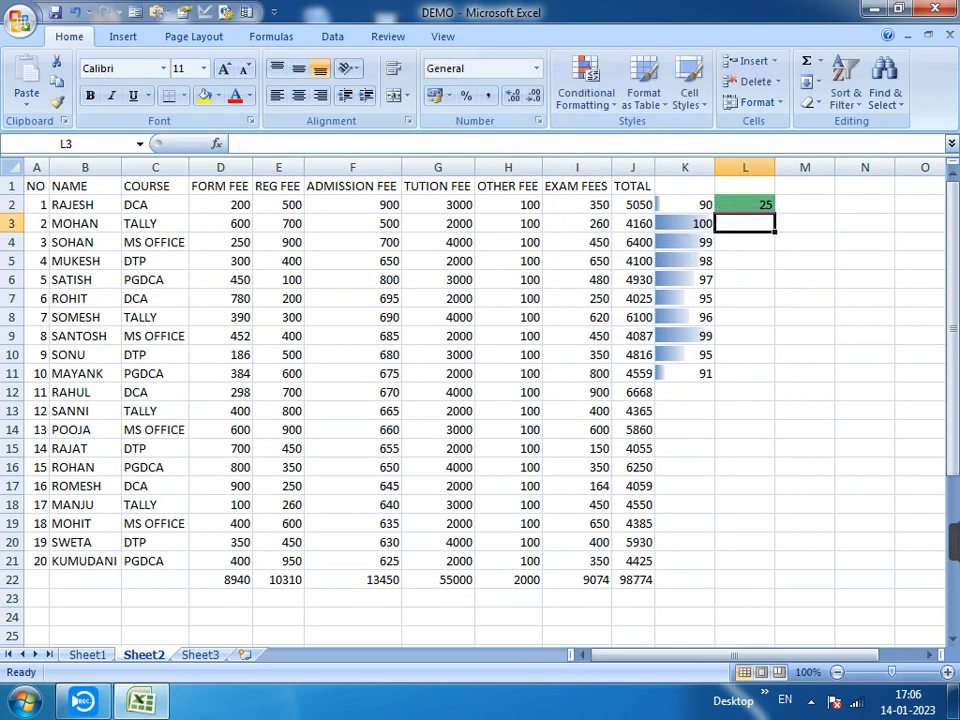
pyautogui.write('98')
pyautogui.press('Return')
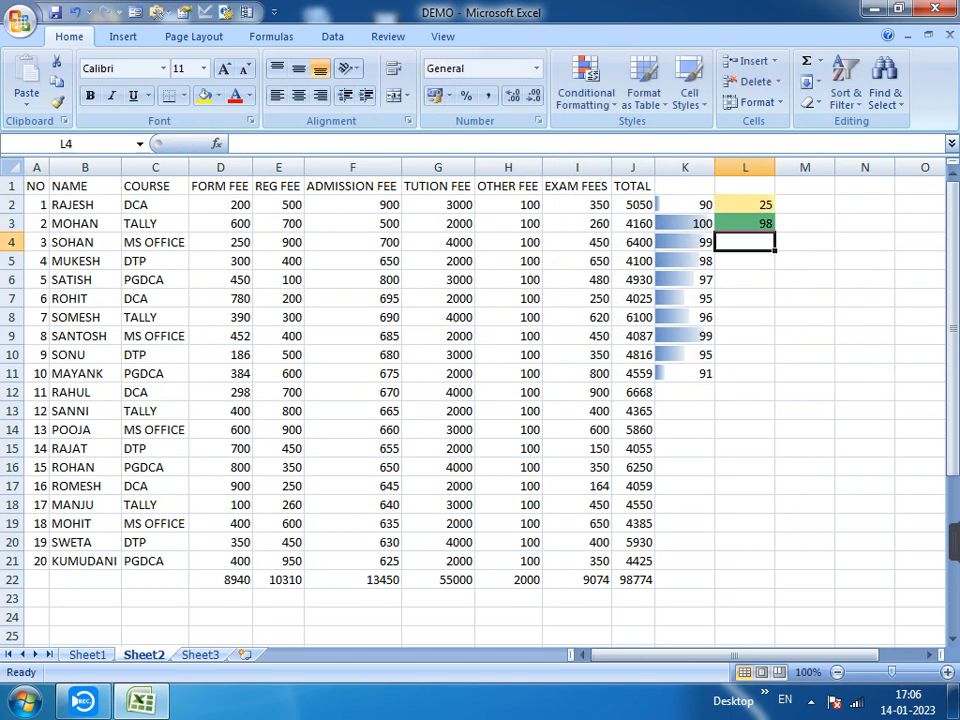
pyautogui.write('78')
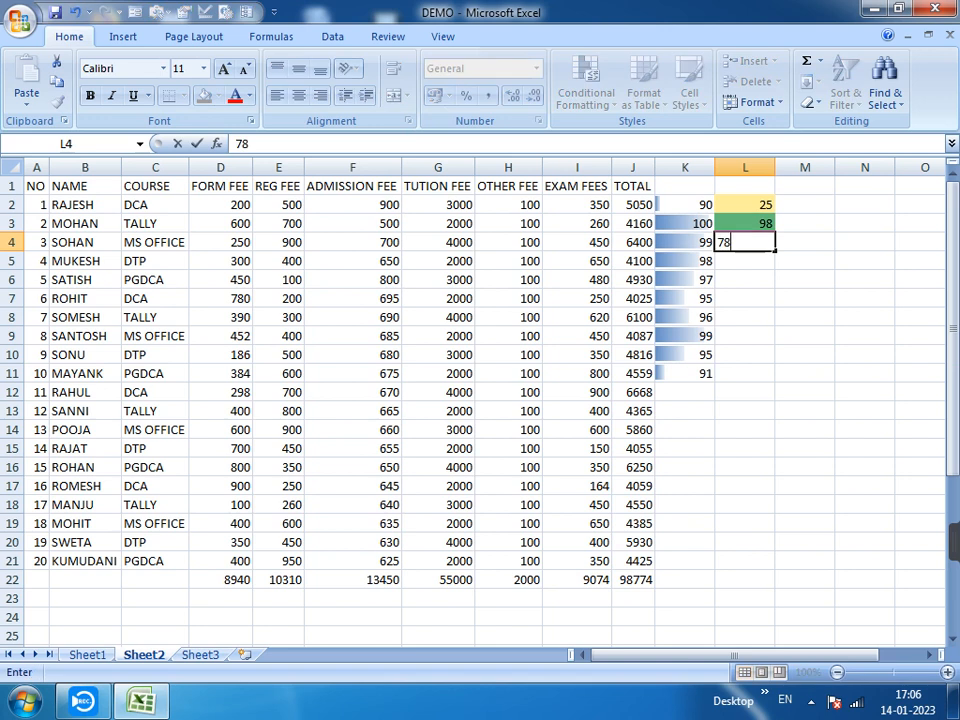
pyautogui.press('Return')
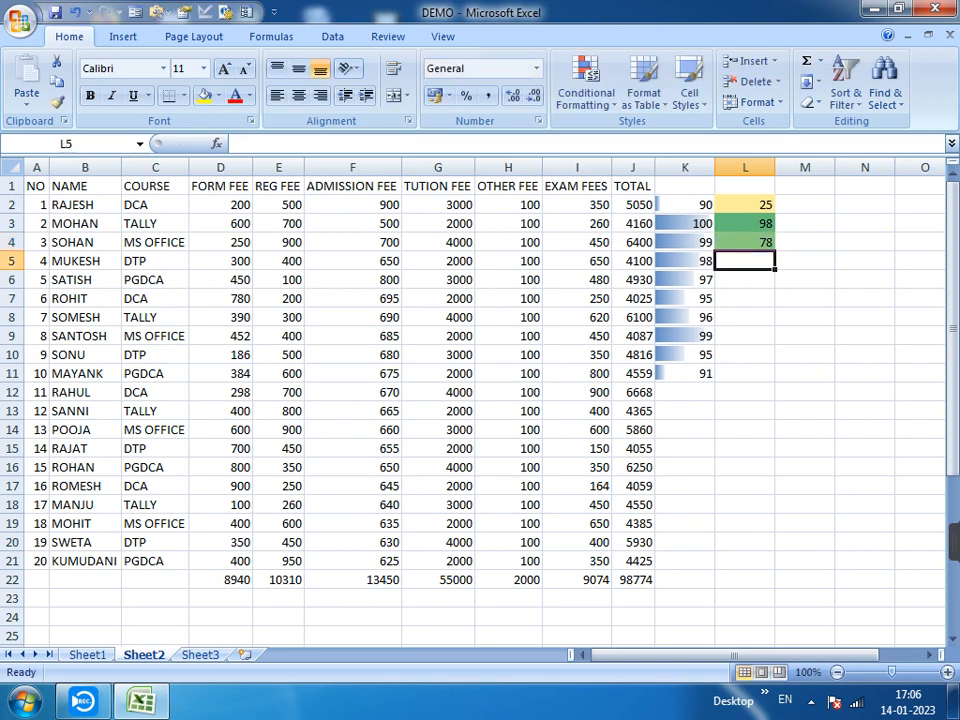
pyautogui.write('35')
pyautogui.press('Return')
# - Enter the sample values 16, 28, 95 and 98 in cells L6 to L9
pyautogui.write('16')
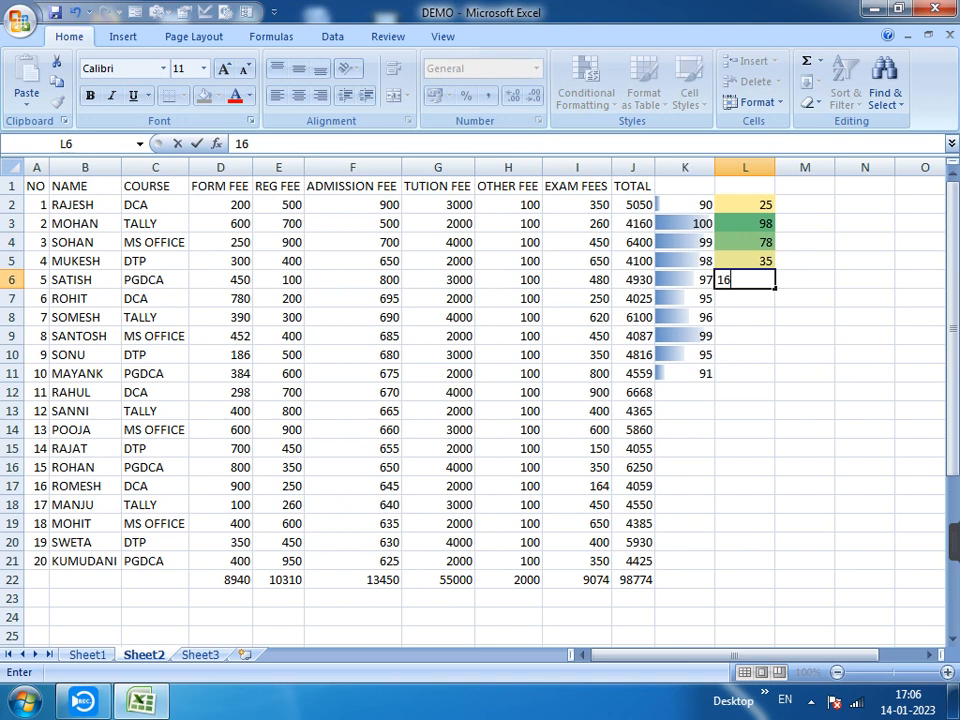
pyautogui.press('Return')
pyautogui.write('28')
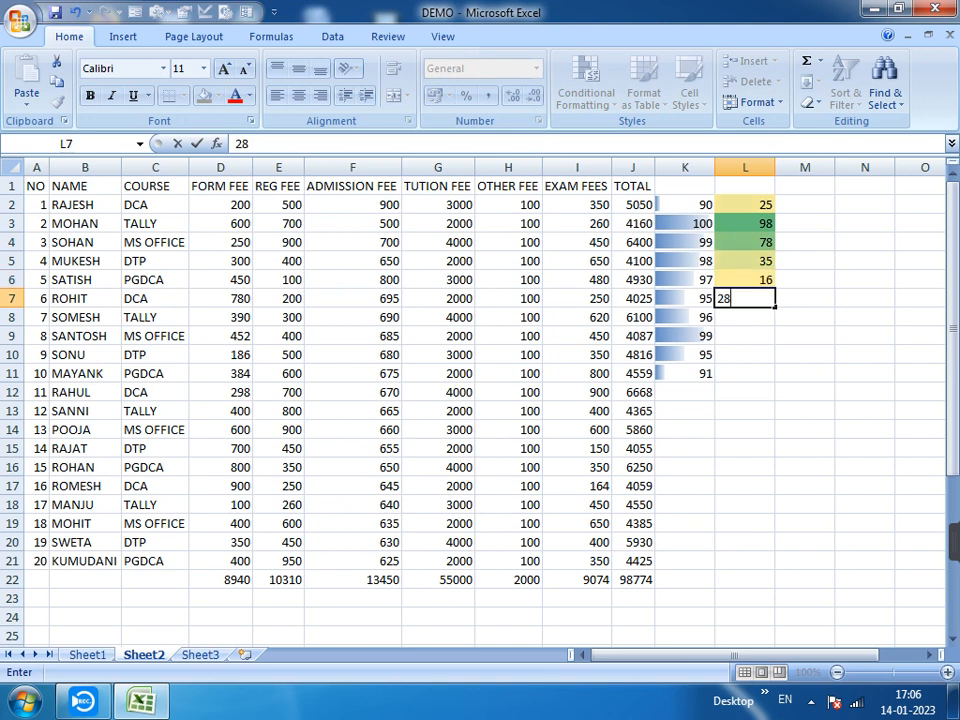
pyautogui.press('Return')
pyautogui.write('95')
pyautogui.press('Return')
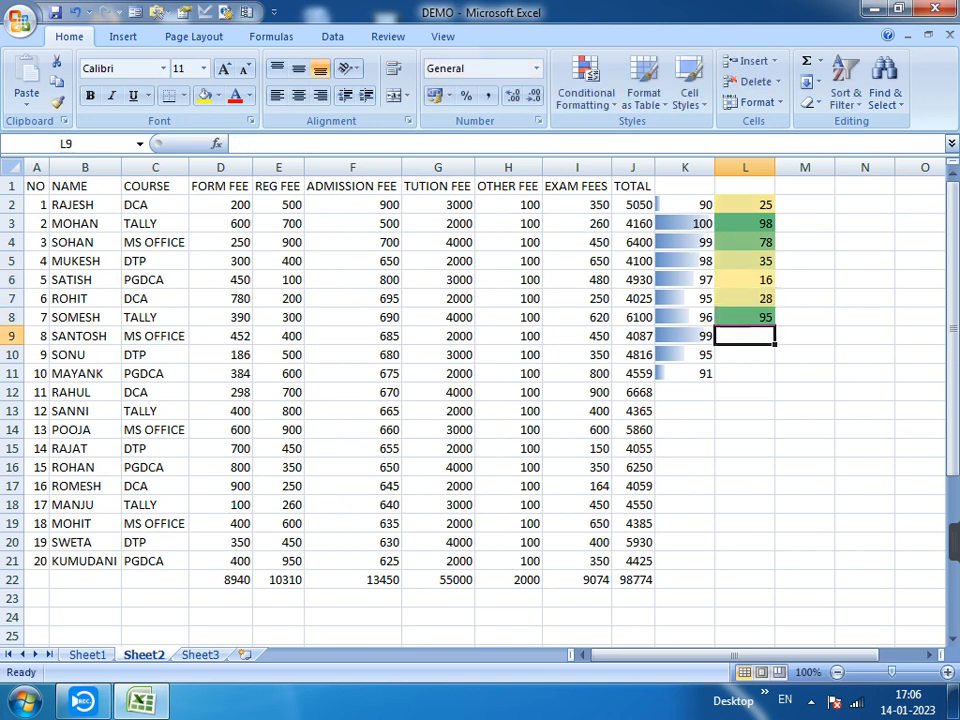
pyautogui.write('98')
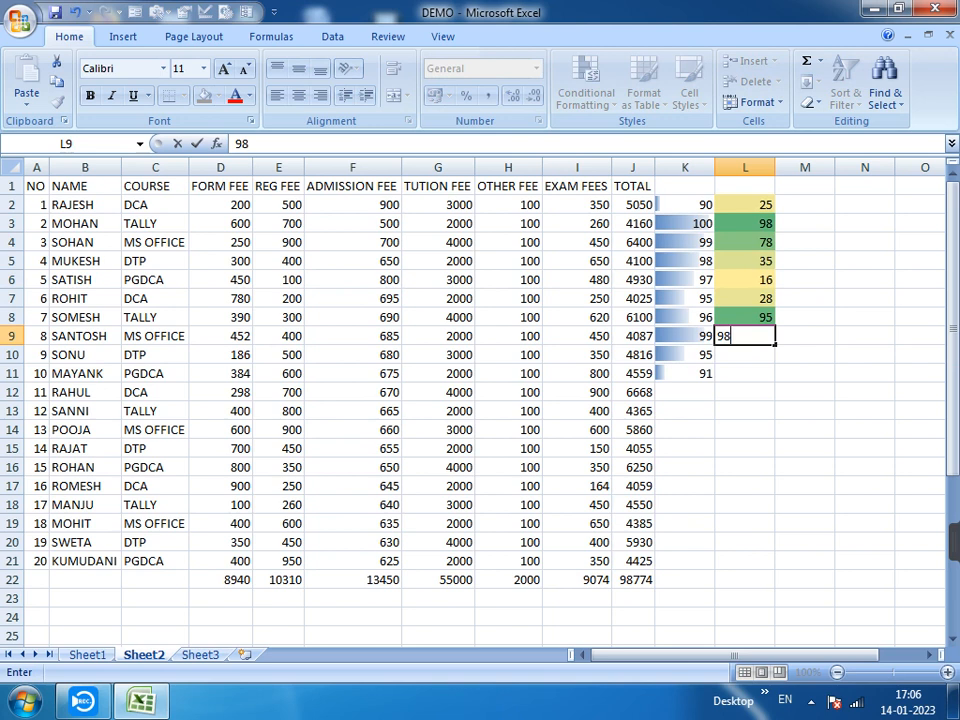
pyautogui.press('Return')
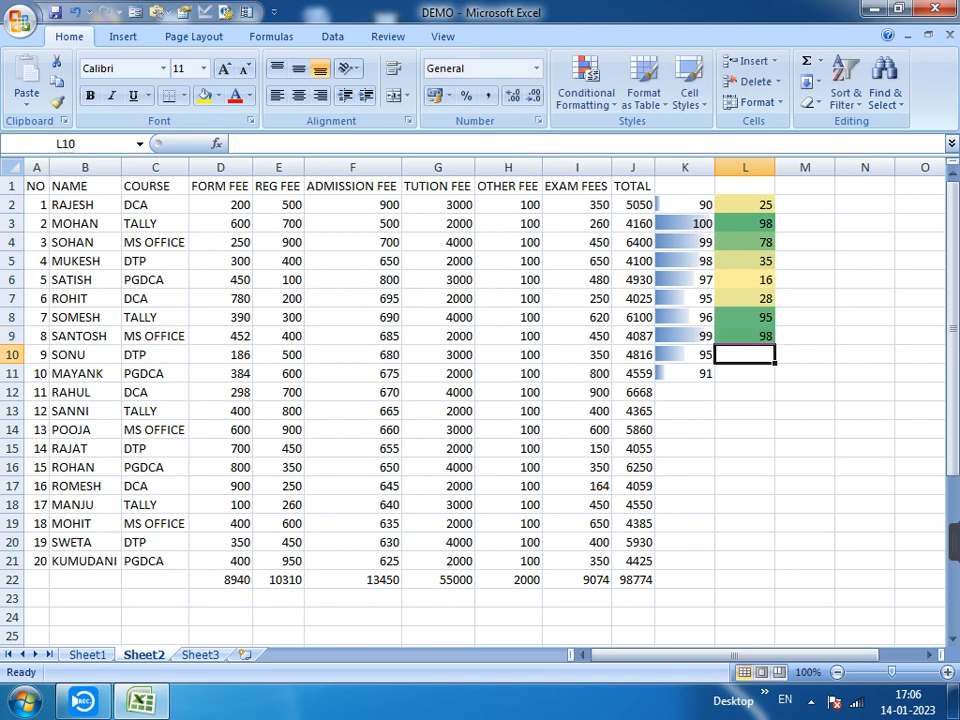
# - Continue column L with the values 78, 95, 94 and 98 in cells L10 to L13
pyautogui.write('78')
pyautogui.press('Return')
pyautogui.write('95')
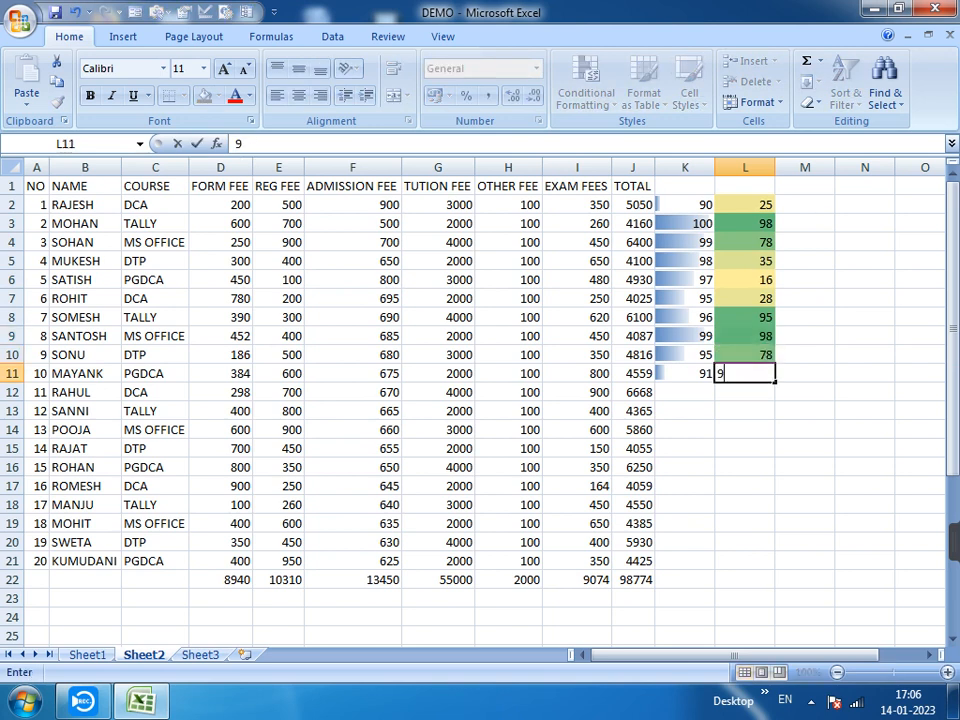
pyautogui.press('Return')
pyautogui.write('94')
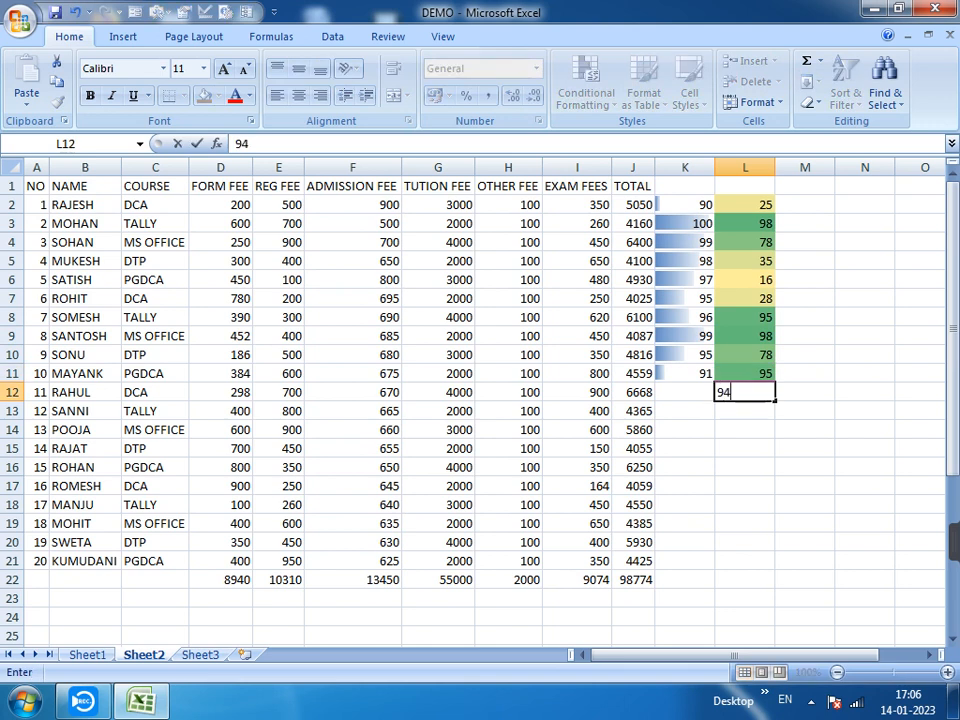
pyautogui.press('Return')
pyautogui.write('98')
pyautogui.press('Return')
# - Fill cells L14 to L17 with the values 85, 25, 1 and 6
pyautogui.write('85')
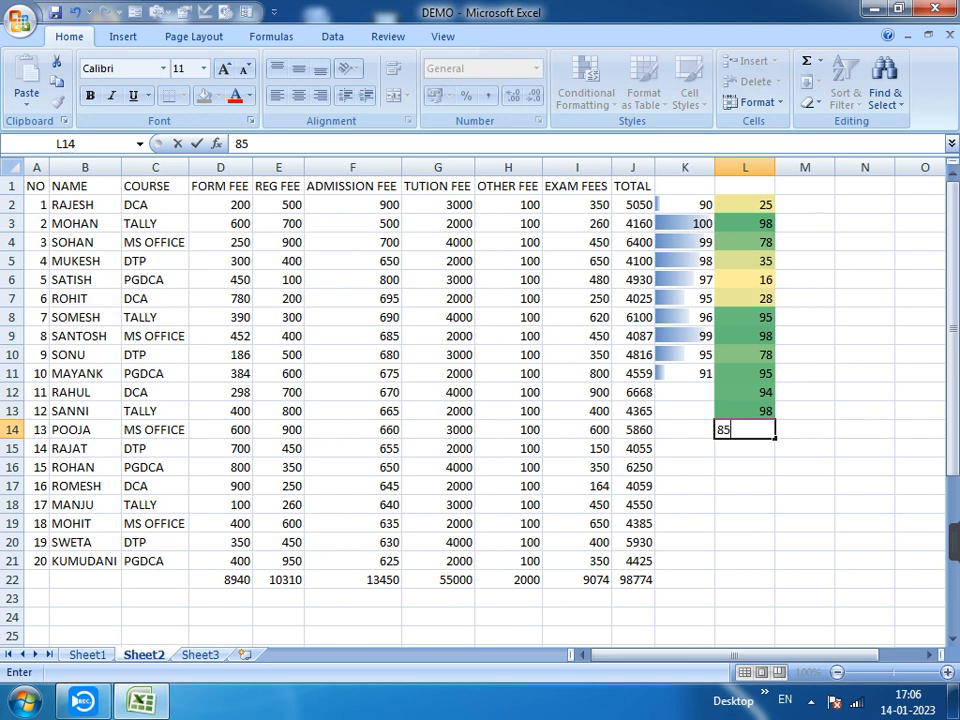
pyautogui.press('Return')
pyautogui.write('25')
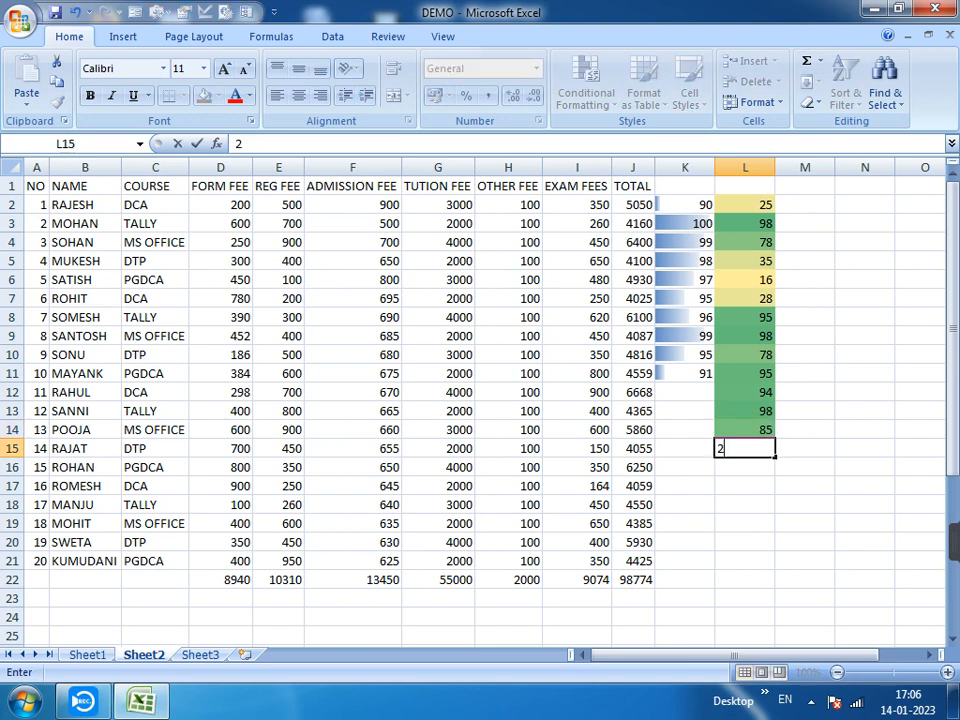
pyautogui.press('Return')
pyautogui.write('1')
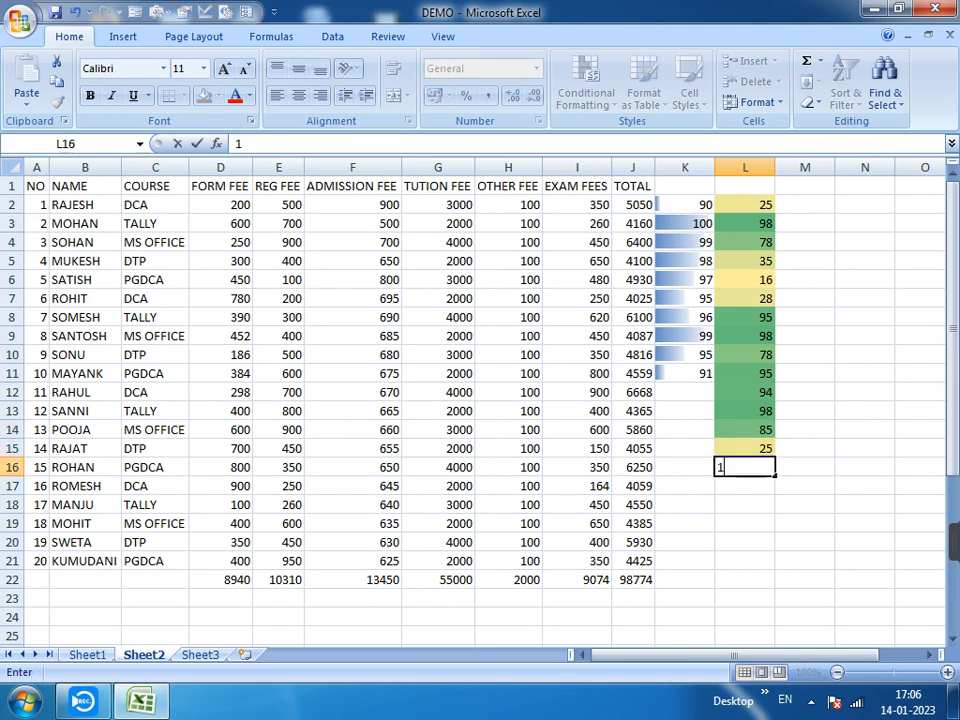
pyautogui.press('Return')
pyautogui.write('6')
pyautogui.press('Return')
# - Complete column L with the values 9, 20, 50 and 84 in cells L18 to L21
pyautogui.write('9')
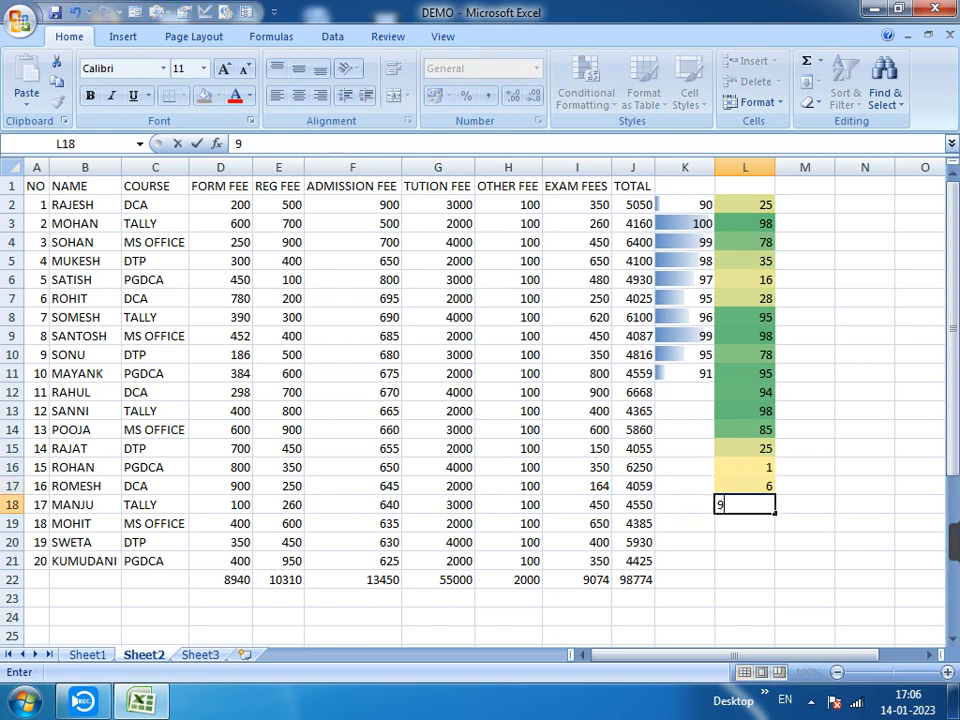
pyautogui.press('Return')
pyautogui.write('20')
pyautogui.press('Return')
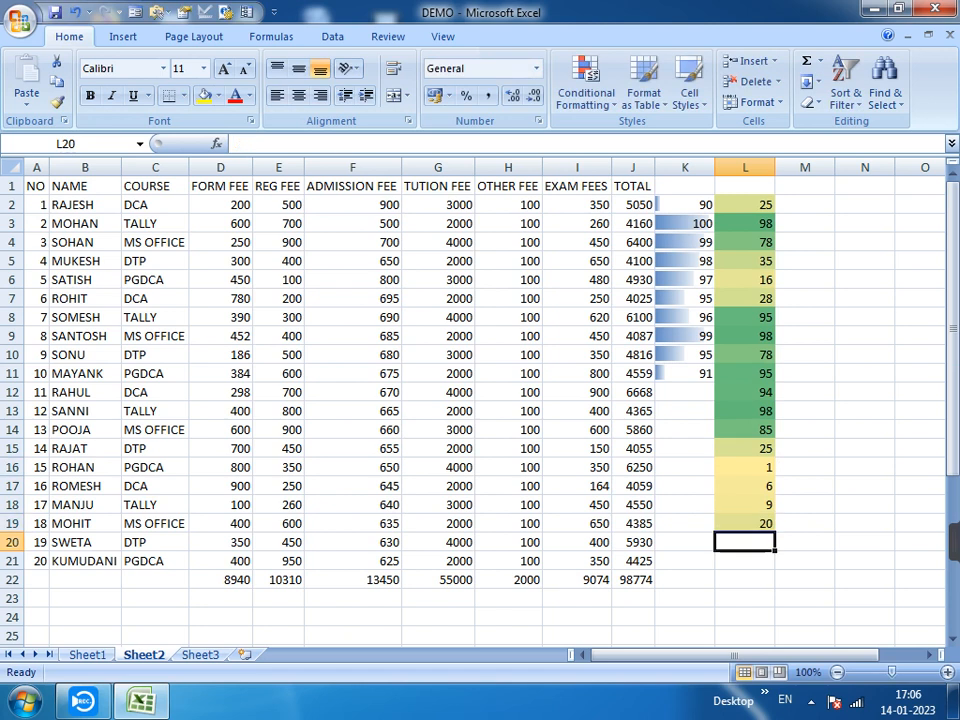
pyautogui.write('7')
pyautogui.press('BackSpace')
pyautogui.write('50')
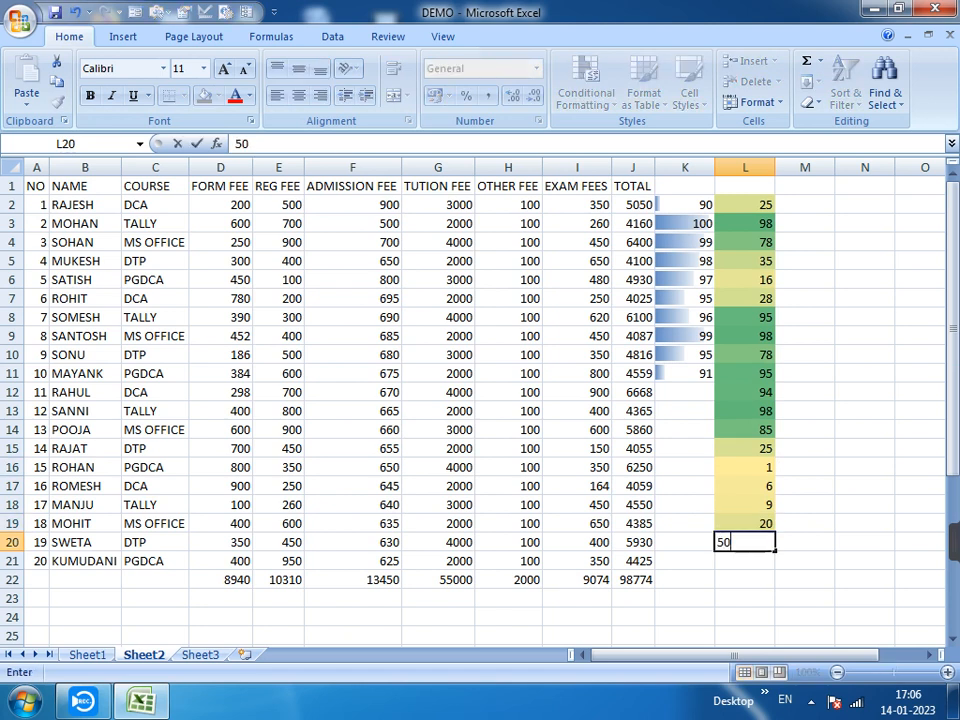
pyautogui.press('Return')
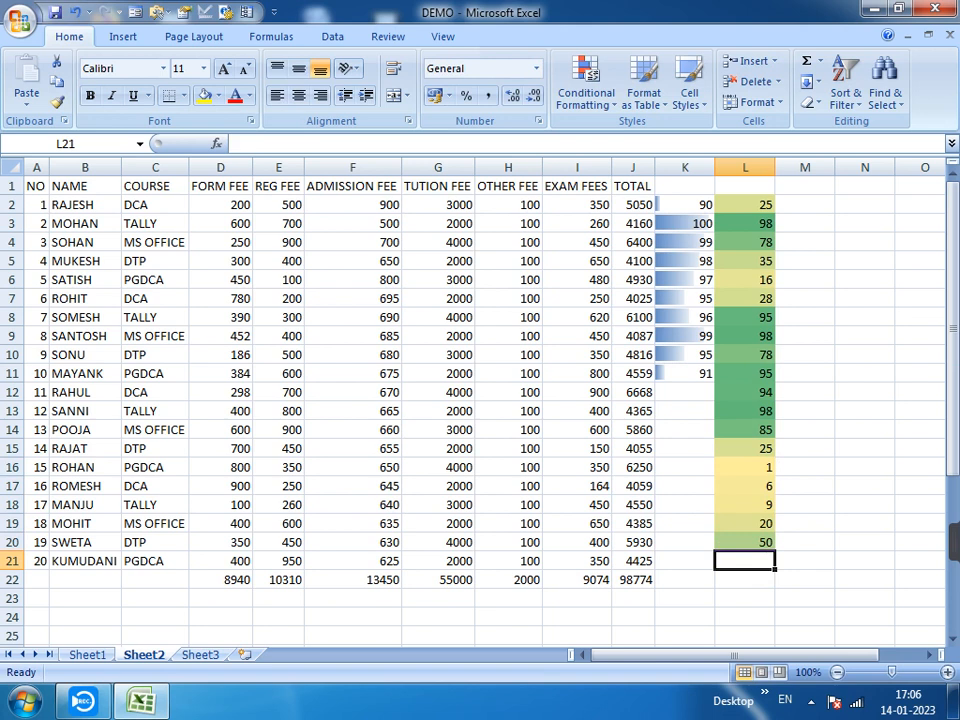
pyautogui.write('84')
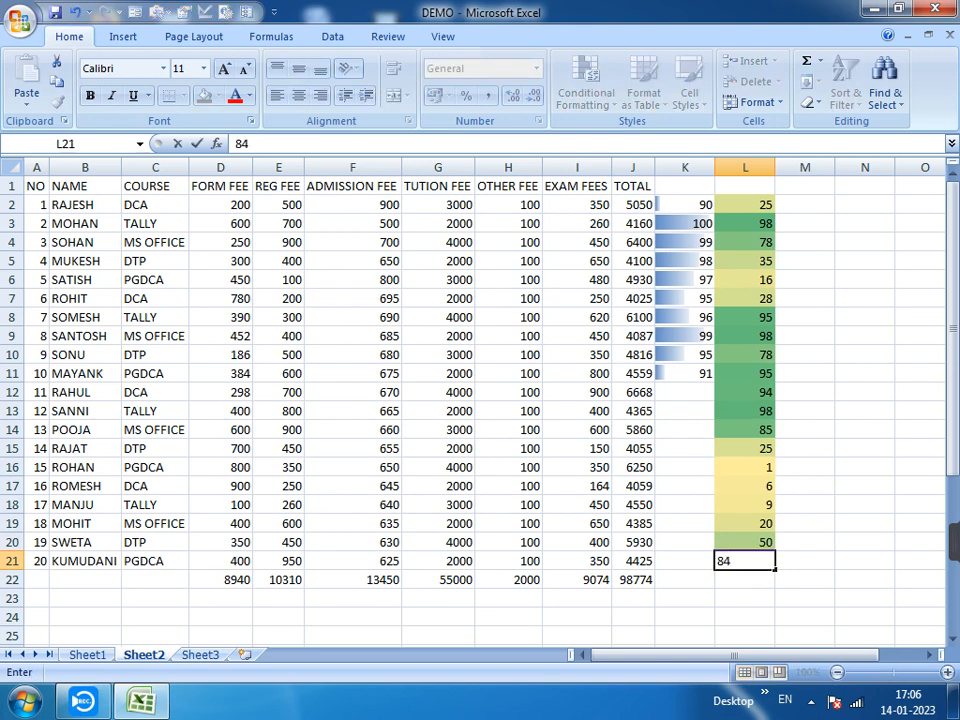
pyautogui.press('Return')
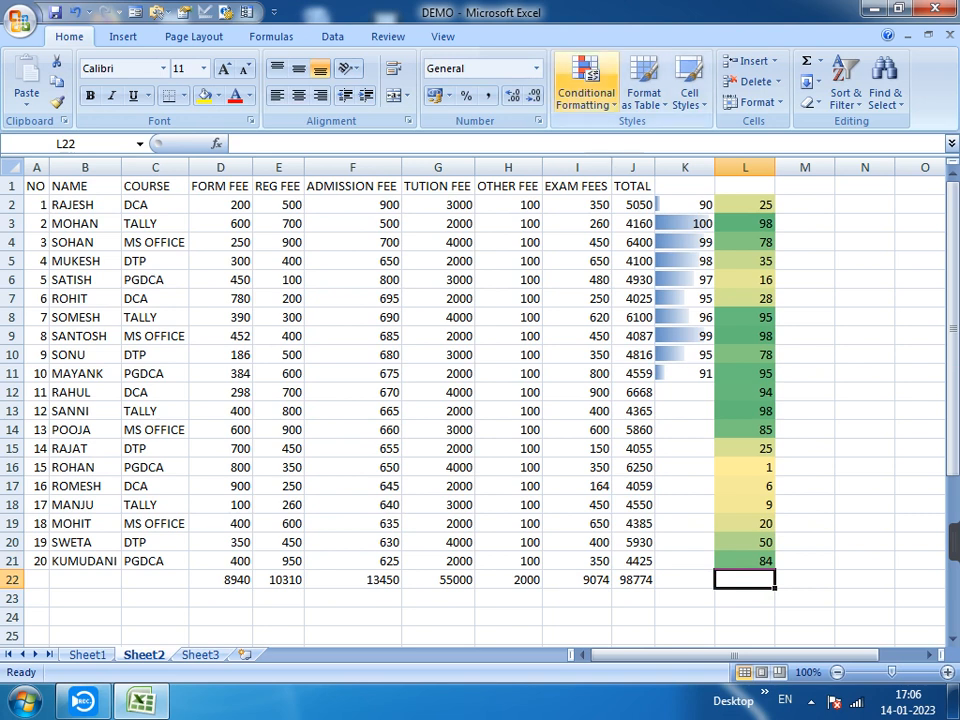
# - Apply the 4 Ratings icon set as conditional formatting to the empty column M
pyautogui.click(805, 168)
pyautogui.click(586, 85)
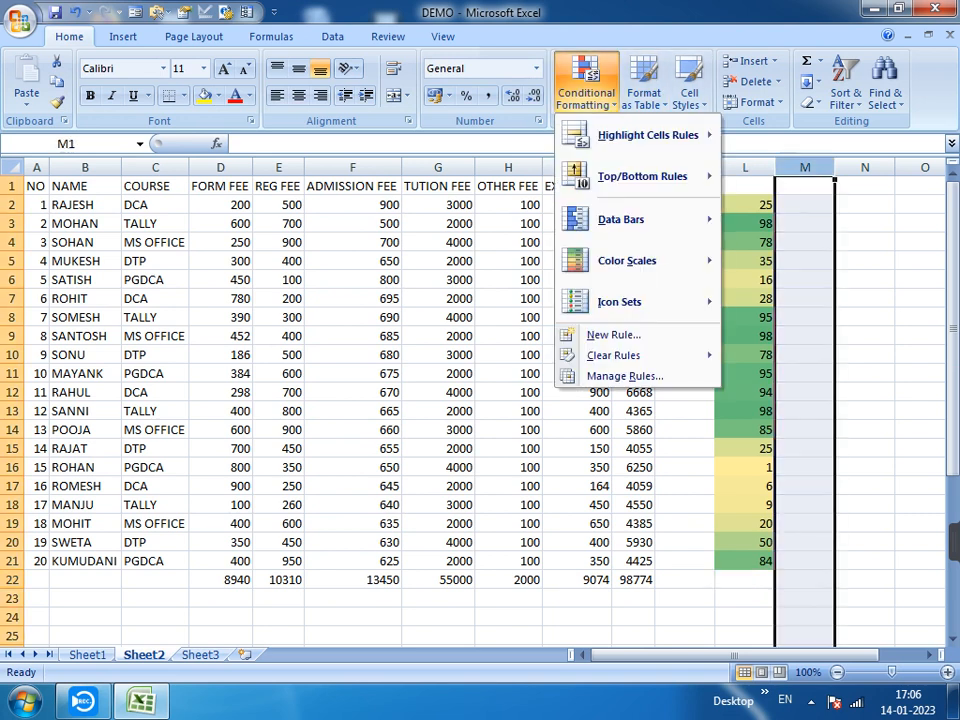
pyautogui.moveTo(620, 301)
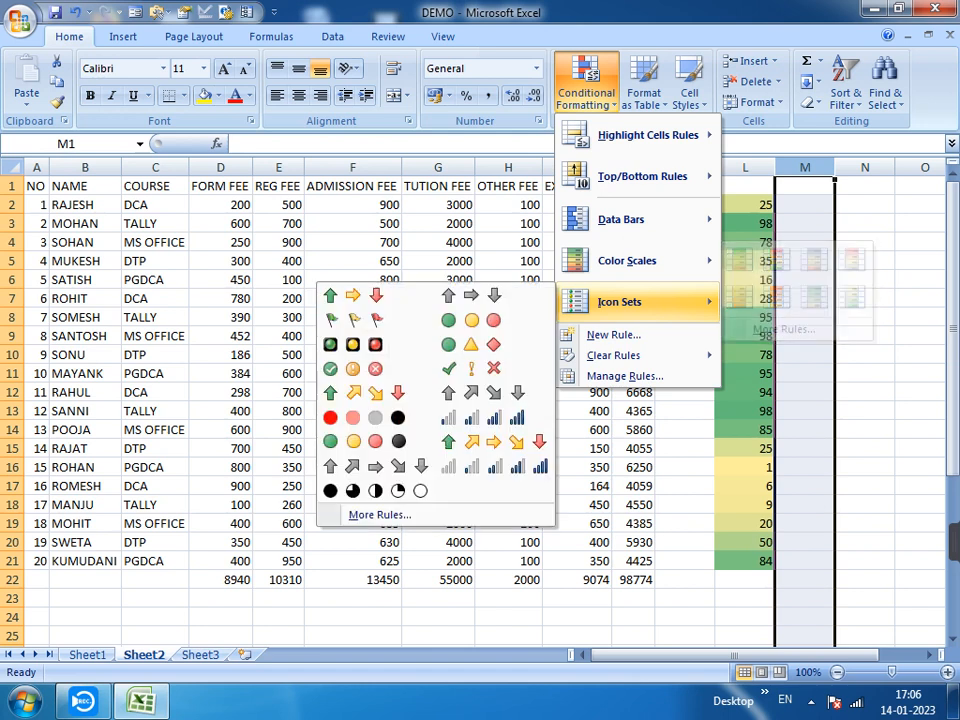
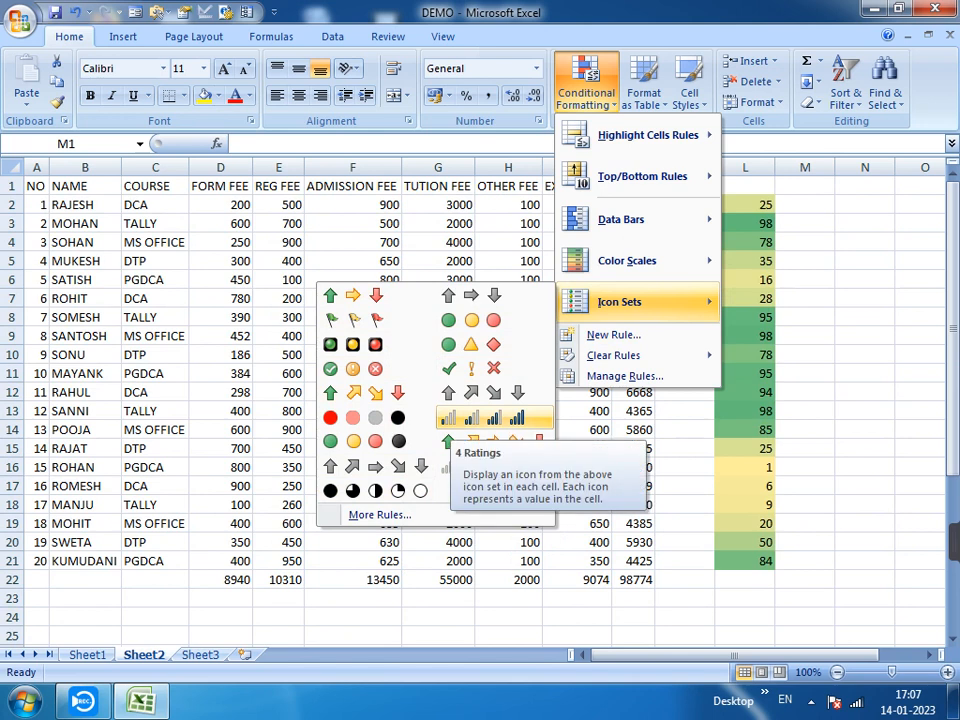
pyautogui.click(494, 418)
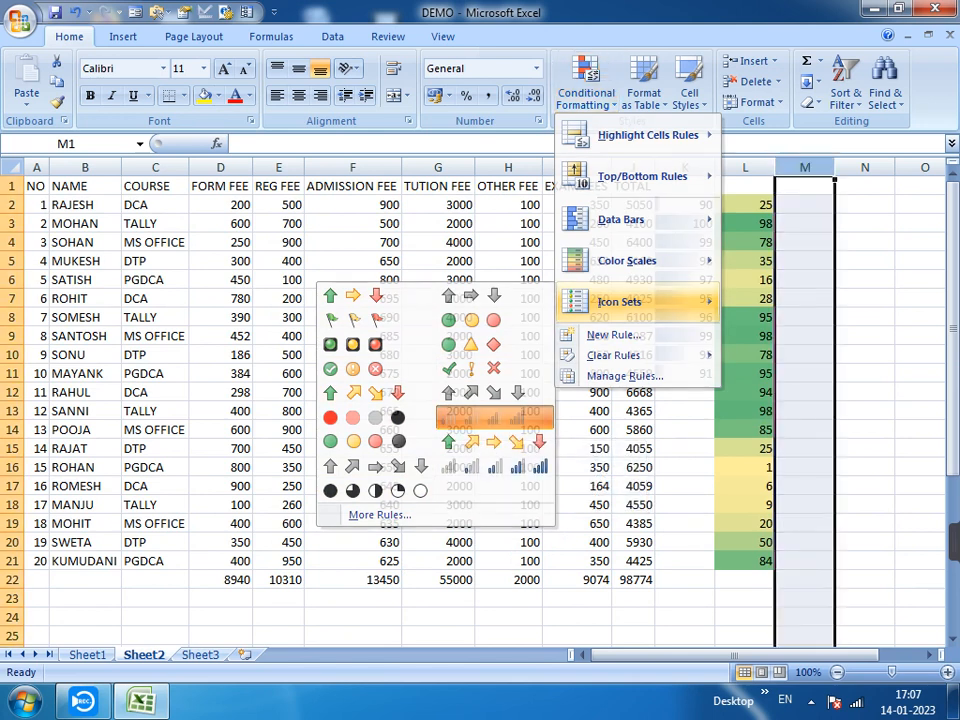
# - Enter the sample values 100, 90, 80 and 70 in cells M2 to M5
pyautogui.click(805, 205)
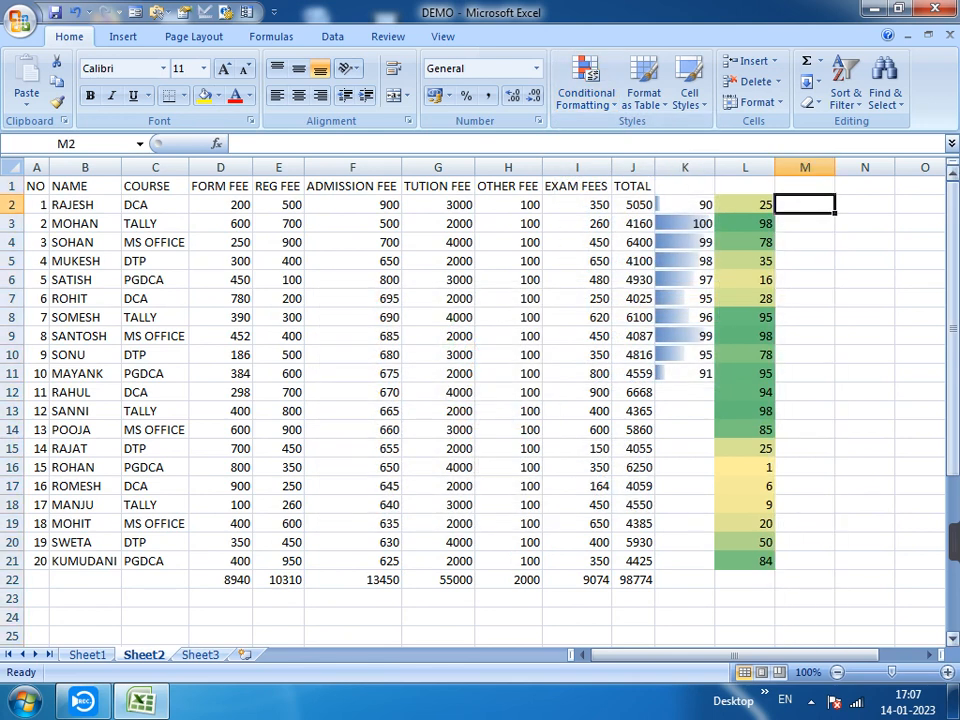
pyautogui.write('100')
pyautogui.press('Return')
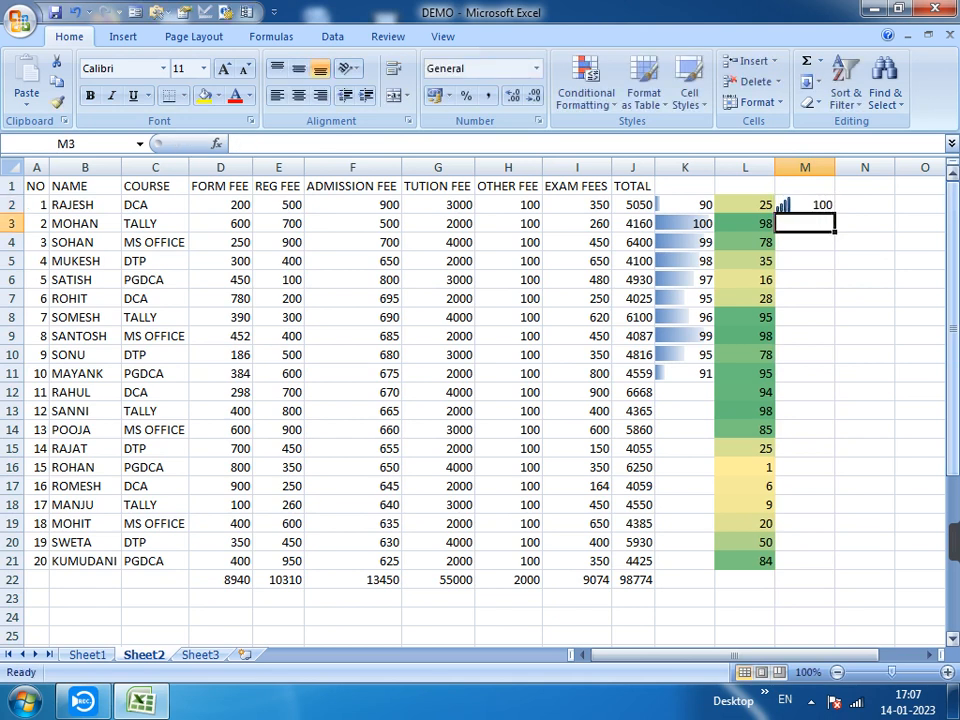
pyautogui.write('90')
pyautogui.press('Return')
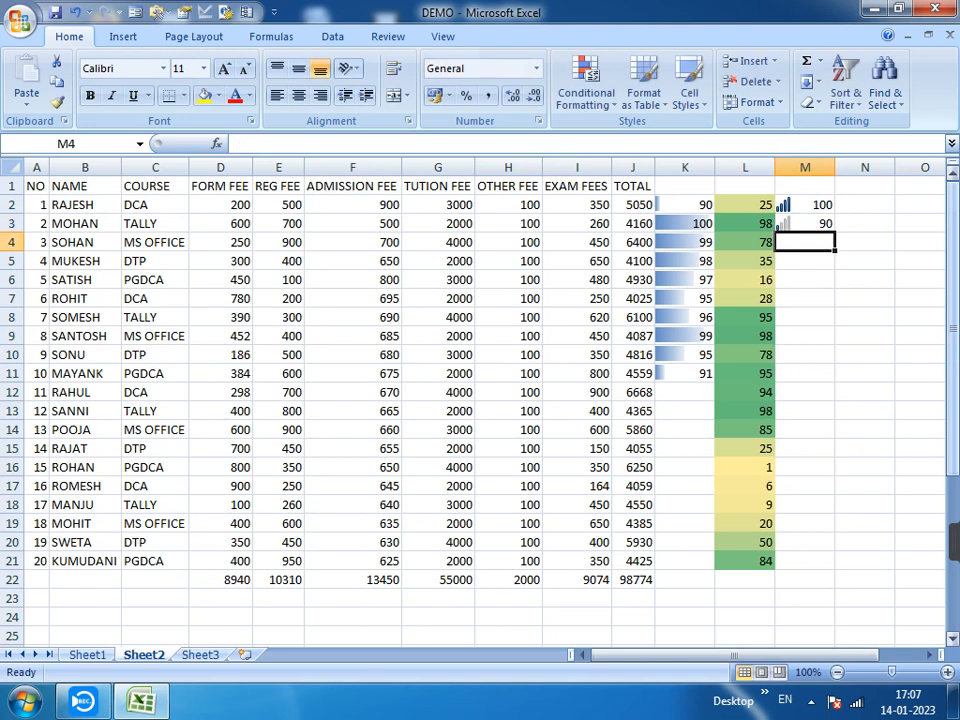
pyautogui.write('80')
pyautogui.press('Return')
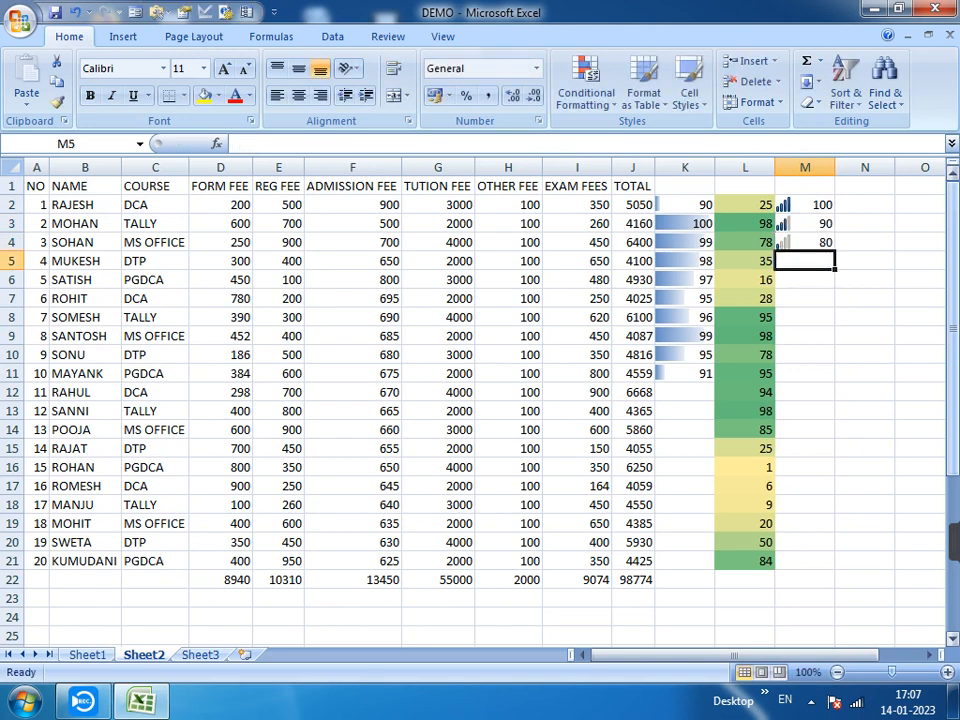
pyautogui.write('70')
pyautogui.press('Return')
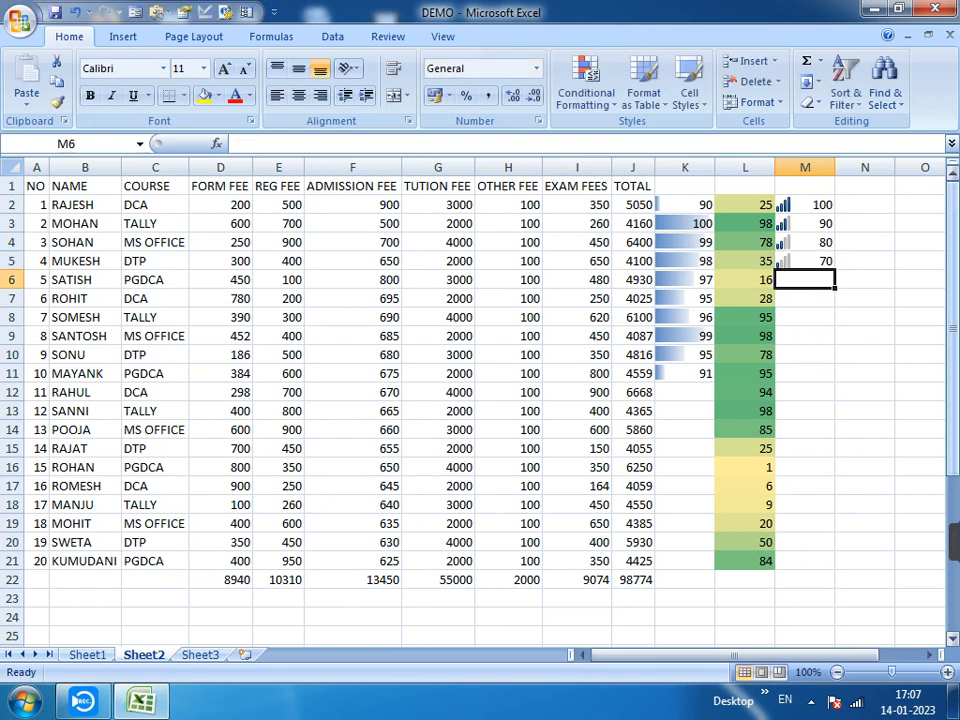
# - Continue column M with the values 60, 50, 40 and 30 in cells M6 to M9
pyautogui.write('60')
pyautogui.press('Return')
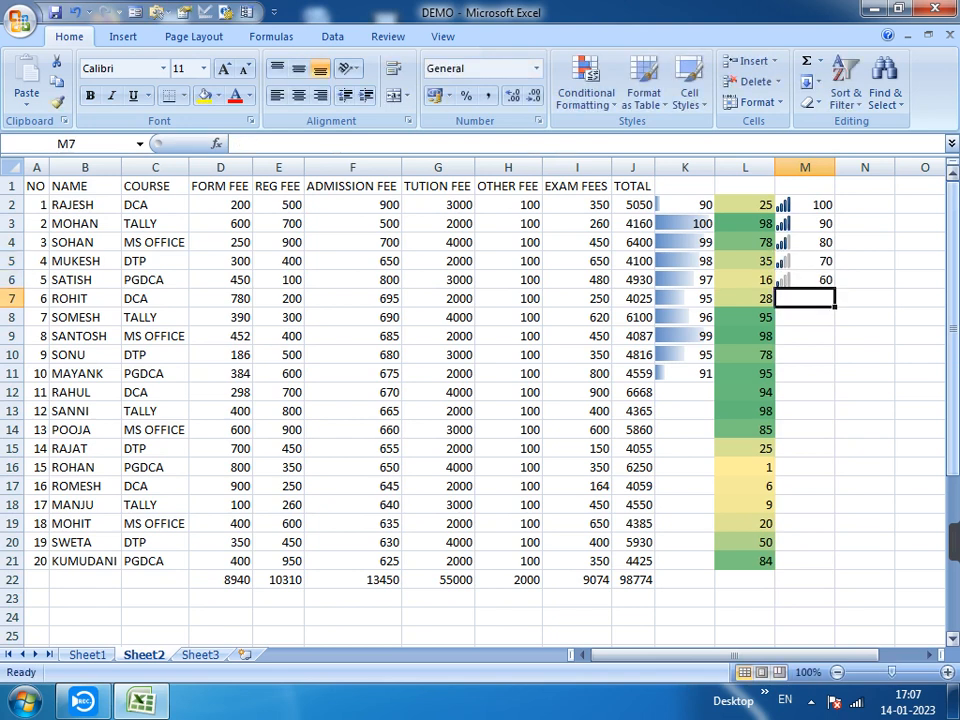
pyautogui.write('50')
pyautogui.press('Return')
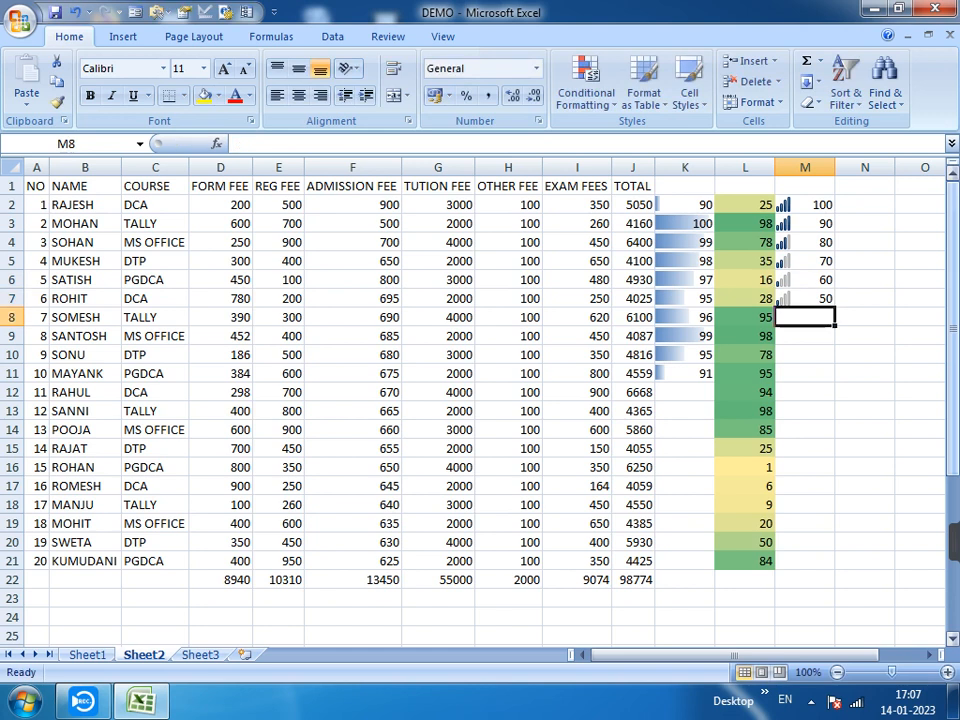
pyautogui.write('40')
pyautogui.press('Return')
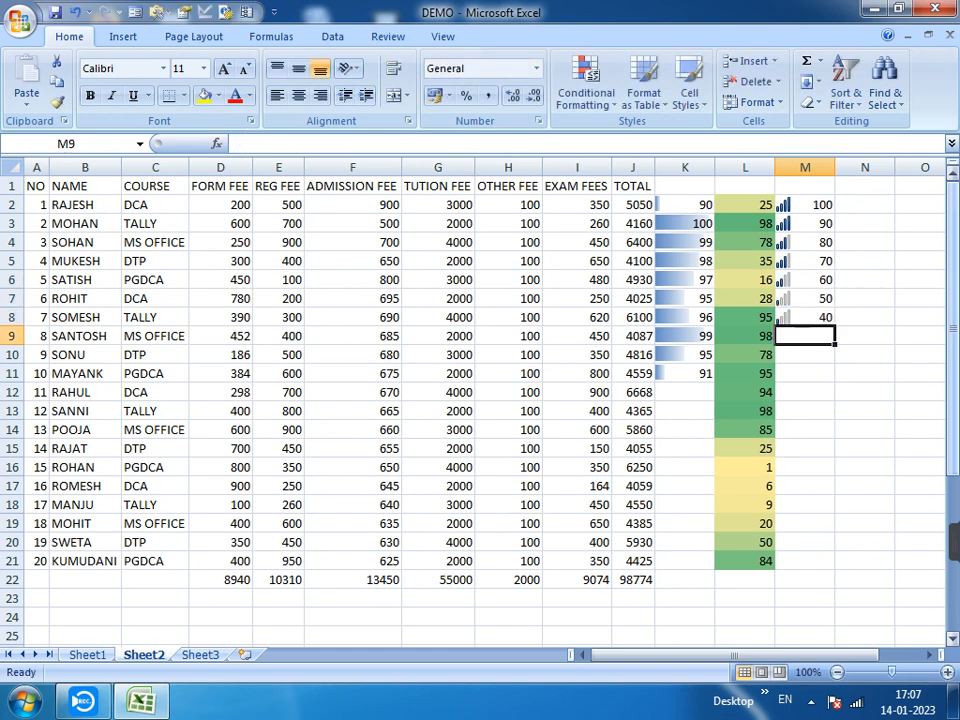
pyautogui.write('30')
pyautogui.press('Return')
# - Fill cells M10 to M13 with the values 20, 10, 5 and 0
pyautogui.write('20')
pyautogui.press('Return')
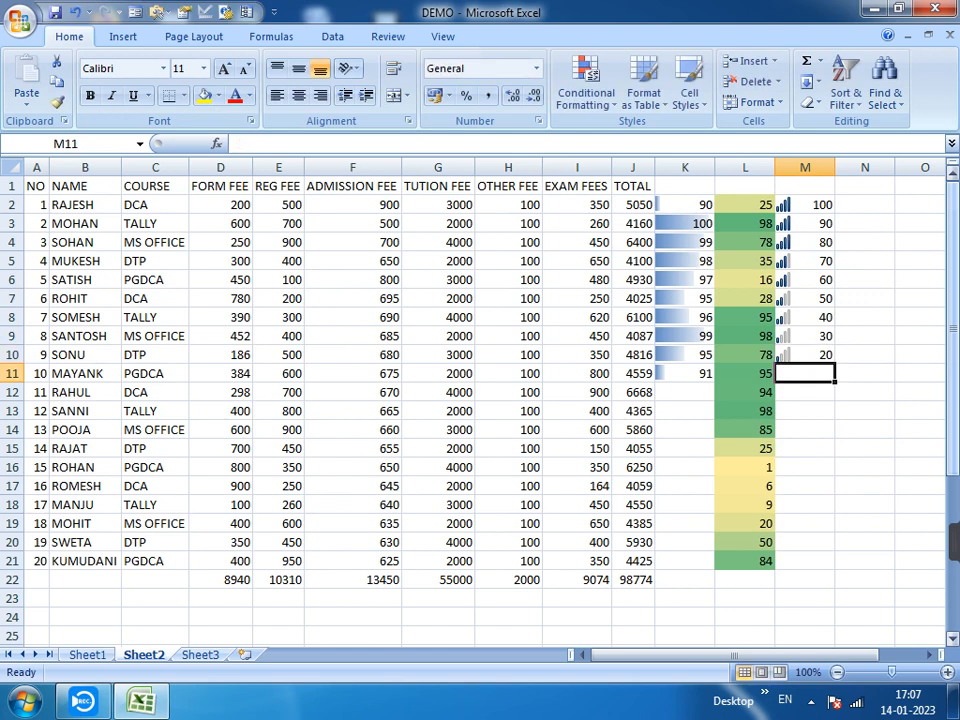
pyautogui.write('10')
pyautogui.press('Return')
pyautogui.write('5')
pyautogui.press('Return')
pyautogui.write('0')
pyautogui.press('Return')
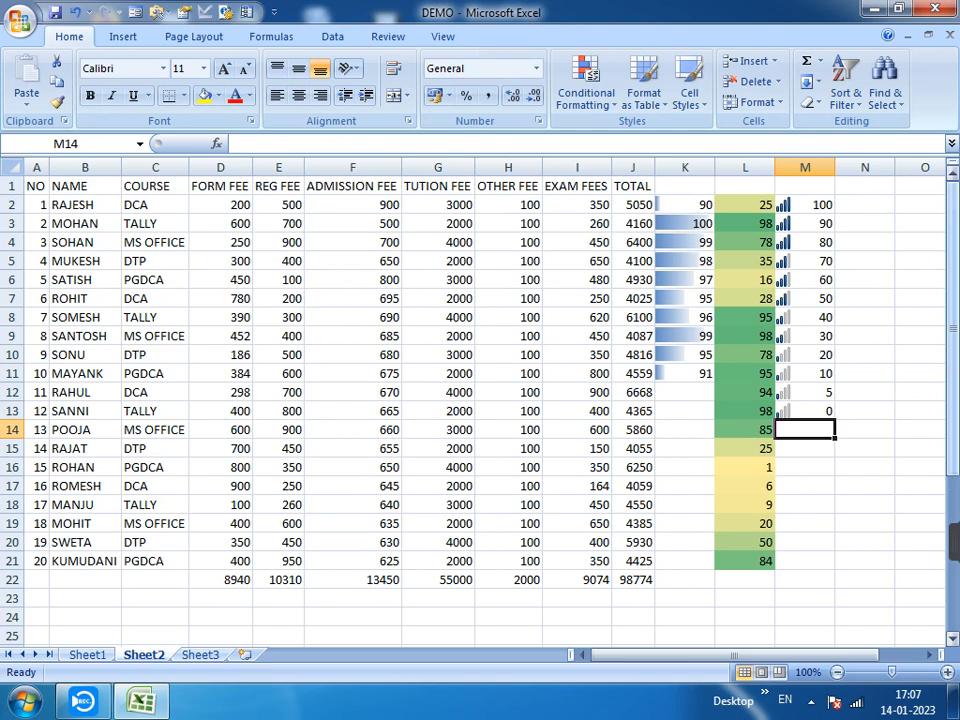
# - Add the much larger values 1000, 2549 and 685943 in cells M14 to M16
pyautogui.write('1000')
pyautogui.press('Return')
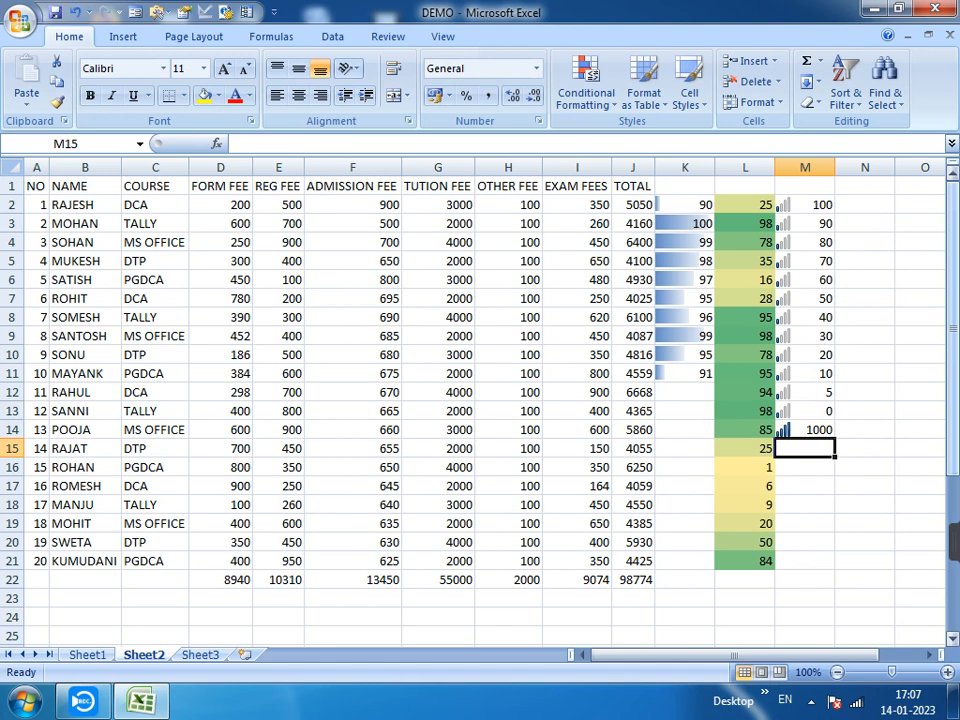
pyautogui.write('2549')
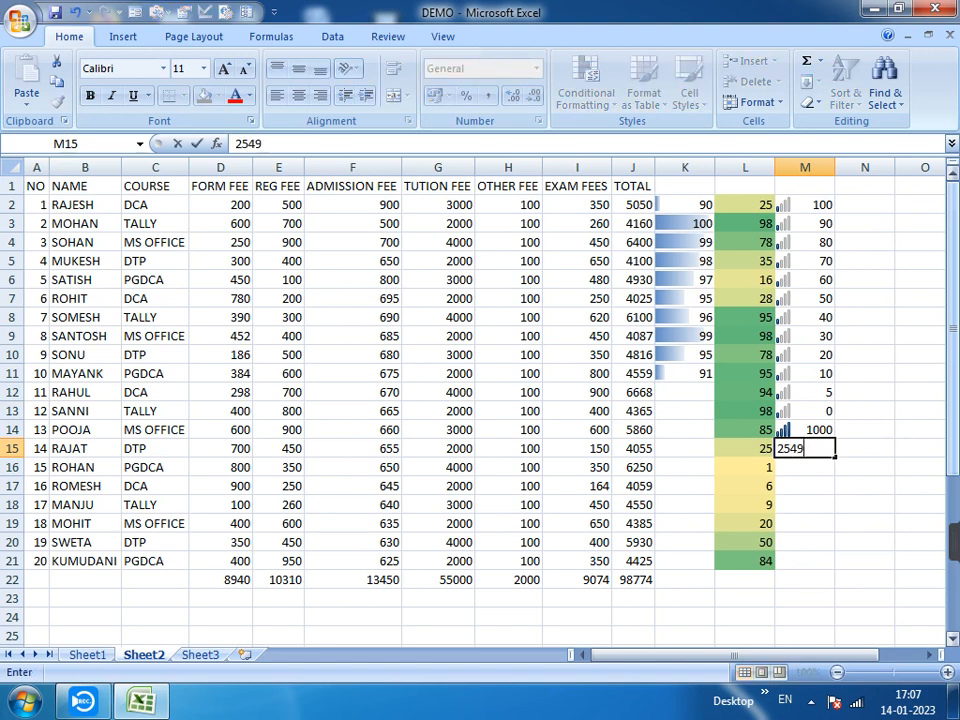
pyautogui.press('Return')
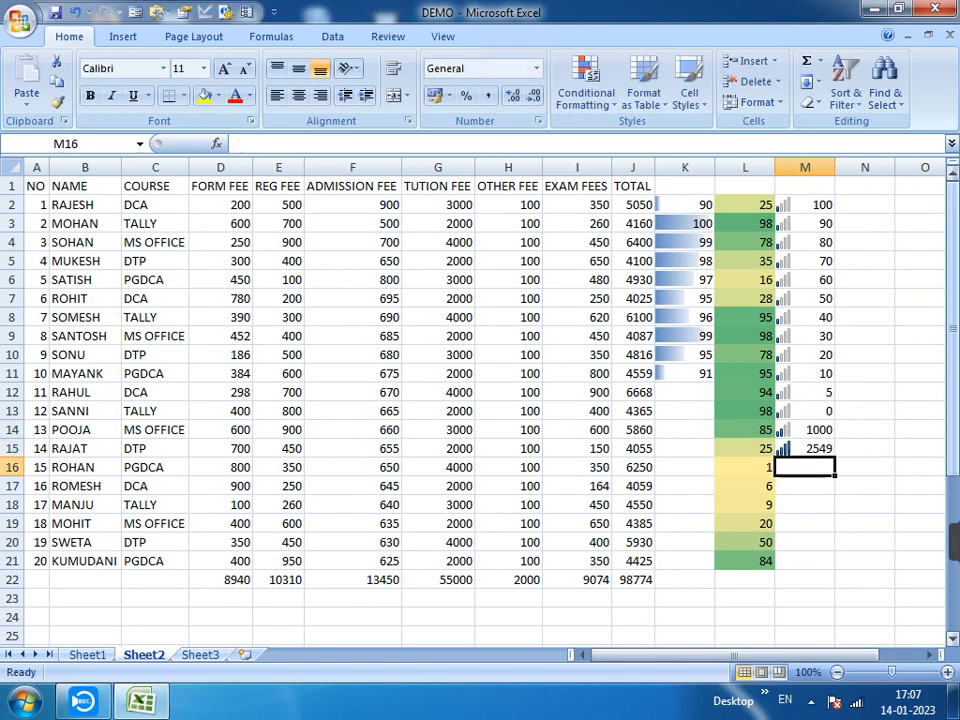
pyautogui.write('685943')
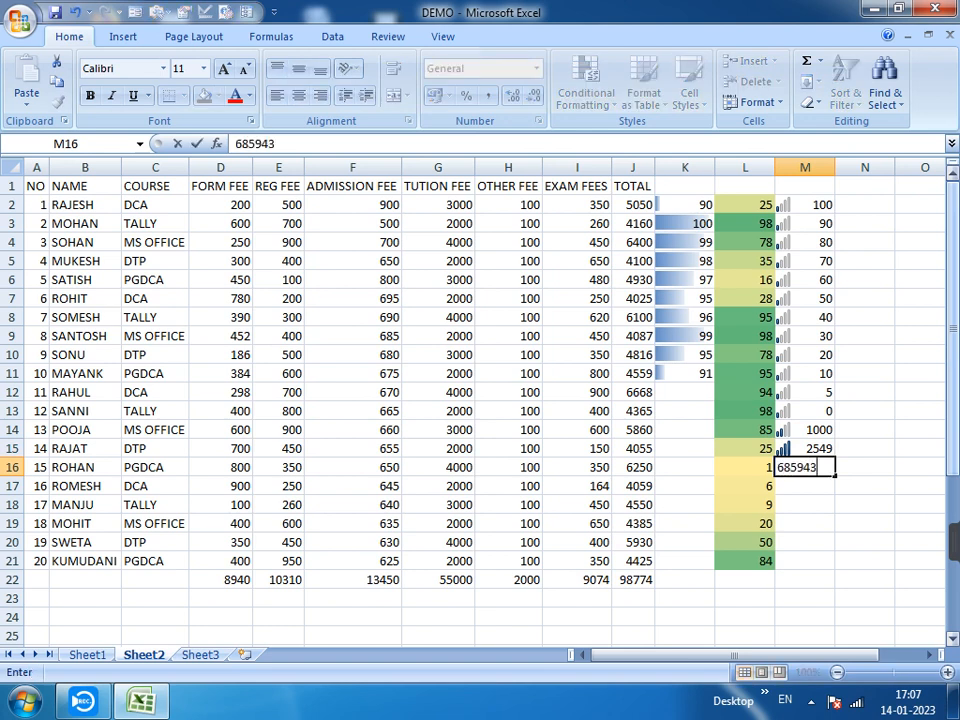
pyautogui.press('Return')
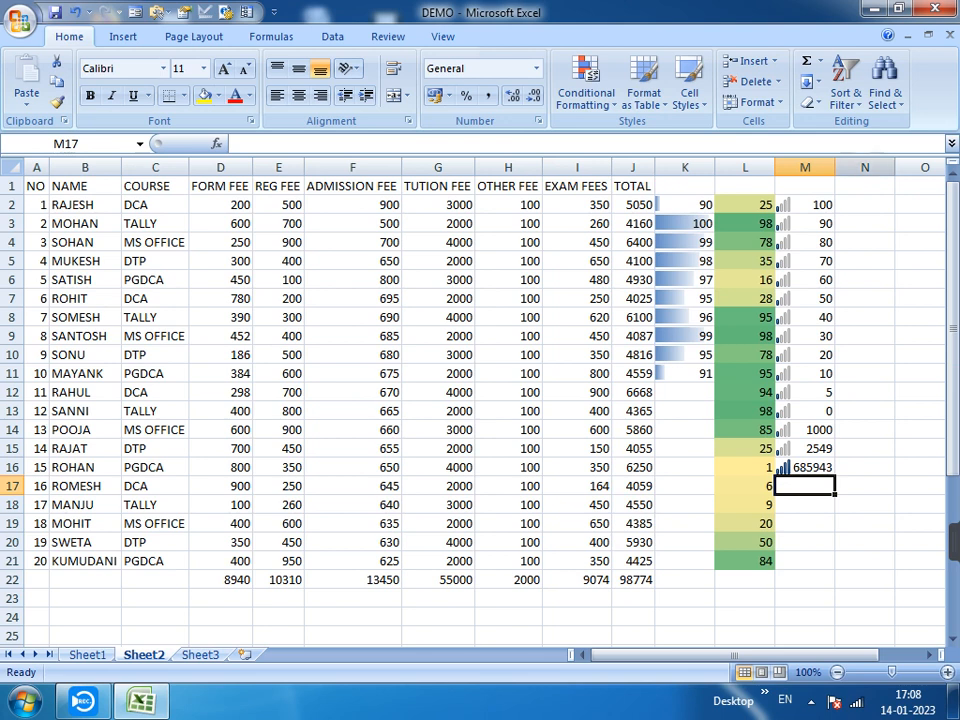
# - Apply the uncircled check mark, exclamation mark and cross icon set to column M
pyautogui.click(805, 167)
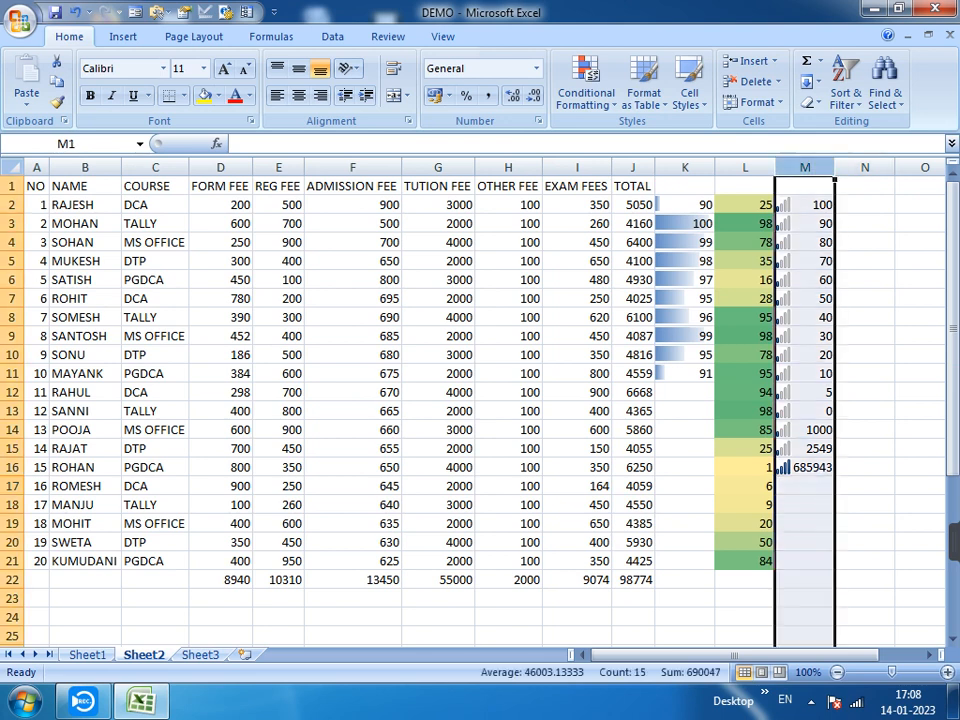
pyautogui.click(586, 85)
pyautogui.moveTo(620, 301)
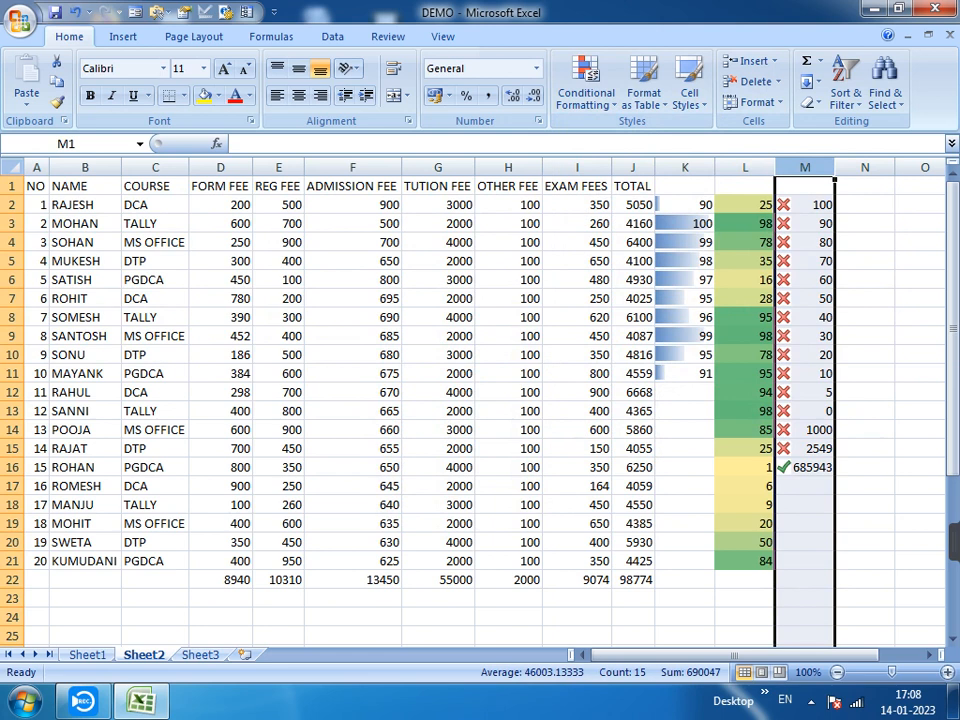
# - Enter 25 in cell M17 and replace the value in M16 with 25
pyautogui.click(805, 486)
pyautogui.write('25')
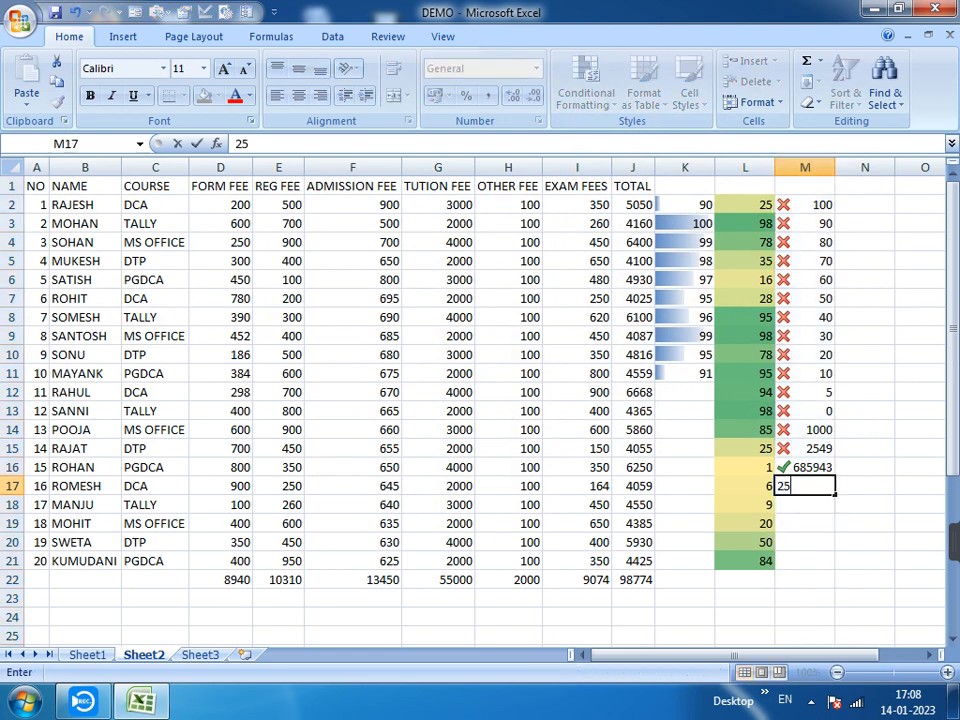
pyautogui.press('Return')
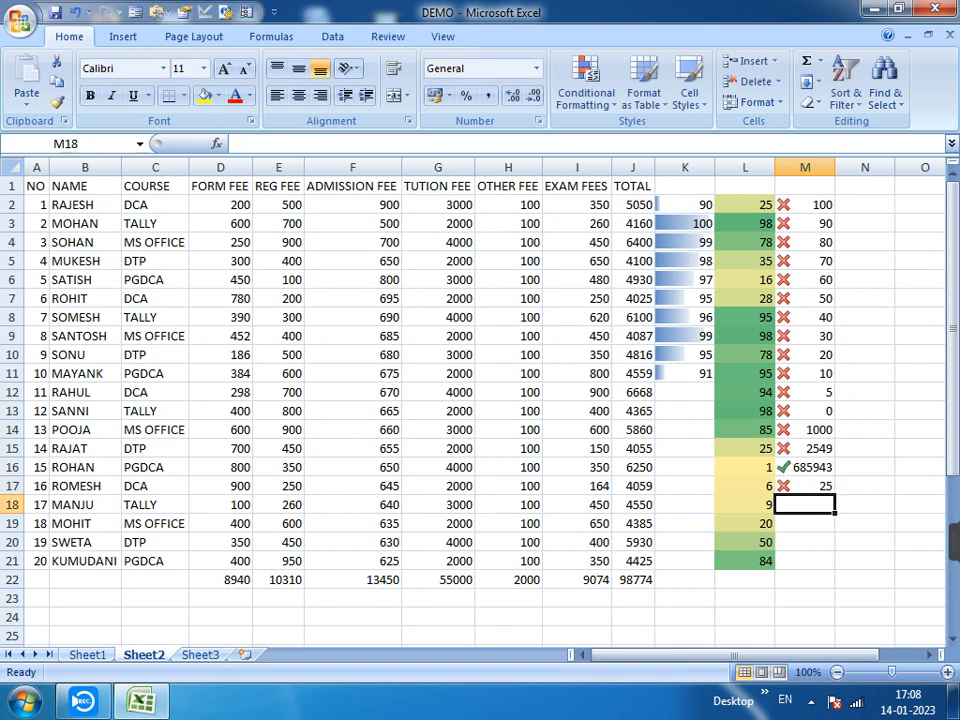
pyautogui.press('Up')
pyautogui.press('Up')
pyautogui.write('25')
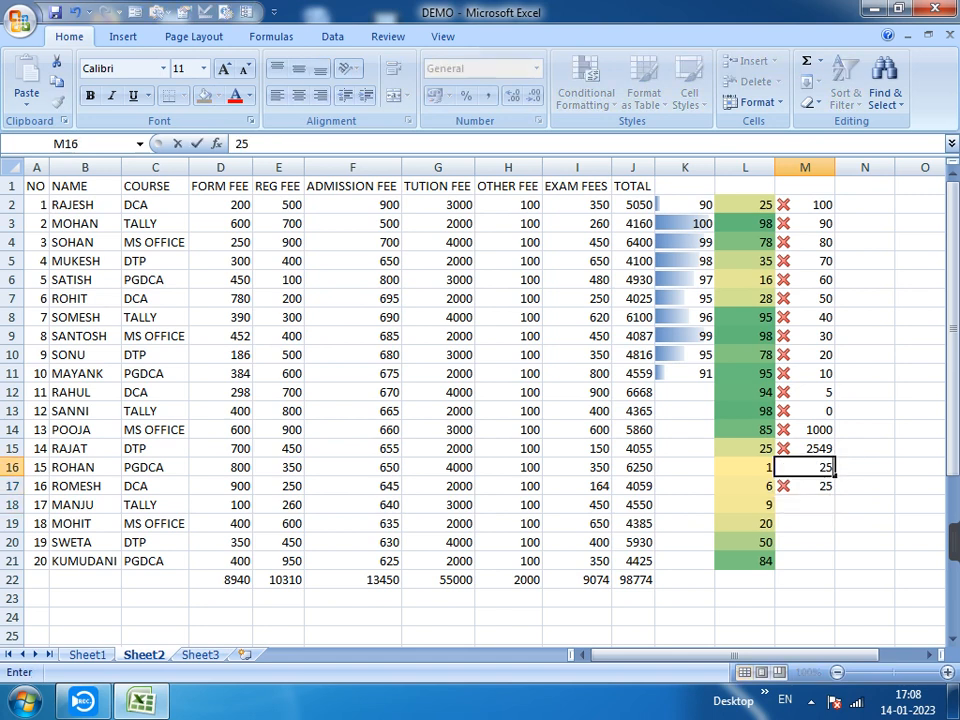
pyautogui.press('Up')
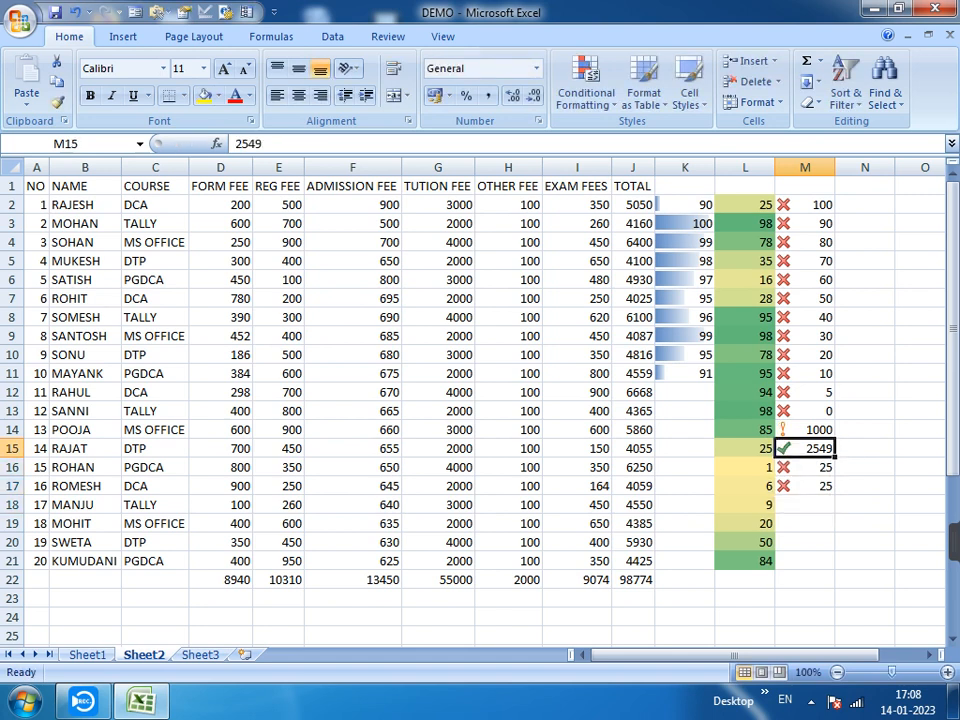
# - Replace the large values in cells M14 and M15 with 48 and 75
pyautogui.press('Up')
pyautogui.write('48')
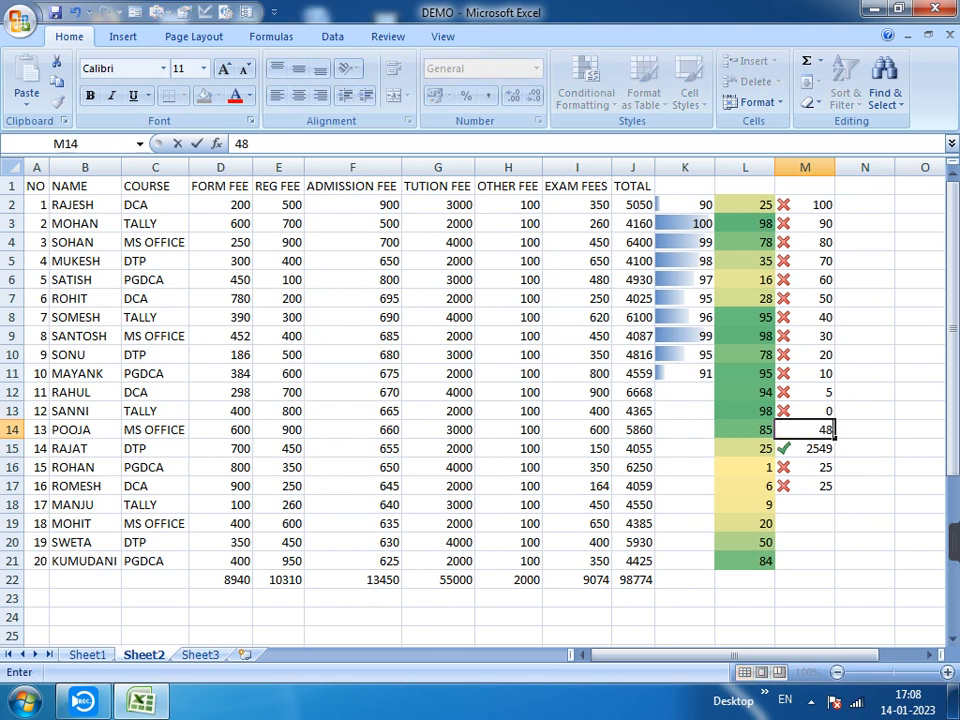
pyautogui.press('Return')
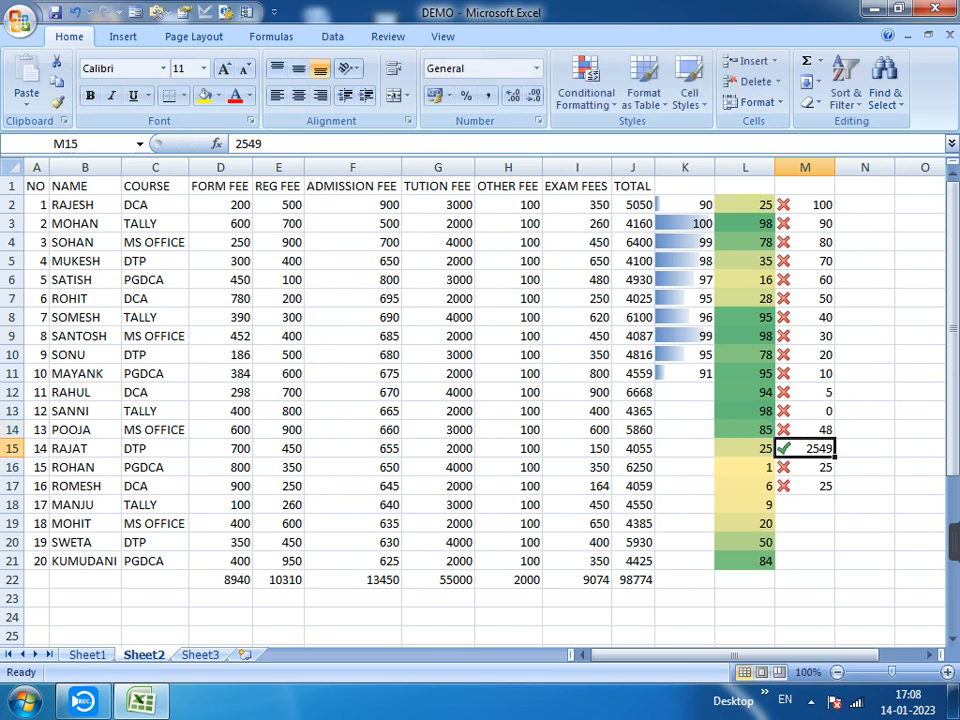
pyautogui.write('75')
pyautogui.press('Right')
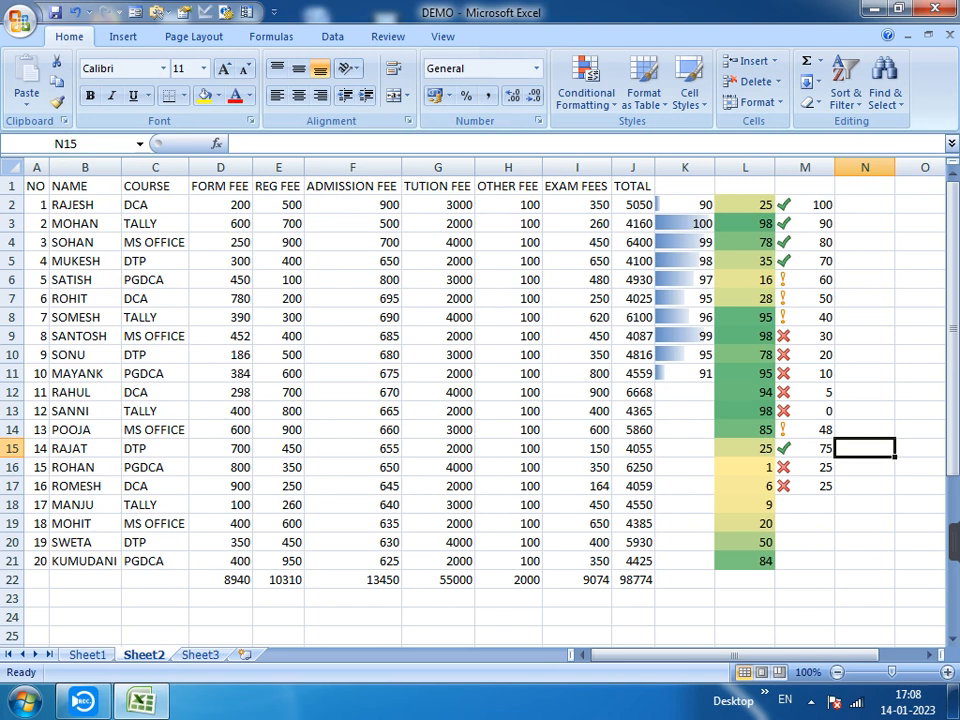
# - Switch column M to the icon set with three coloured arrows in green, yellow and red
pyautogui.click(805, 167)
pyautogui.click(758, 102)
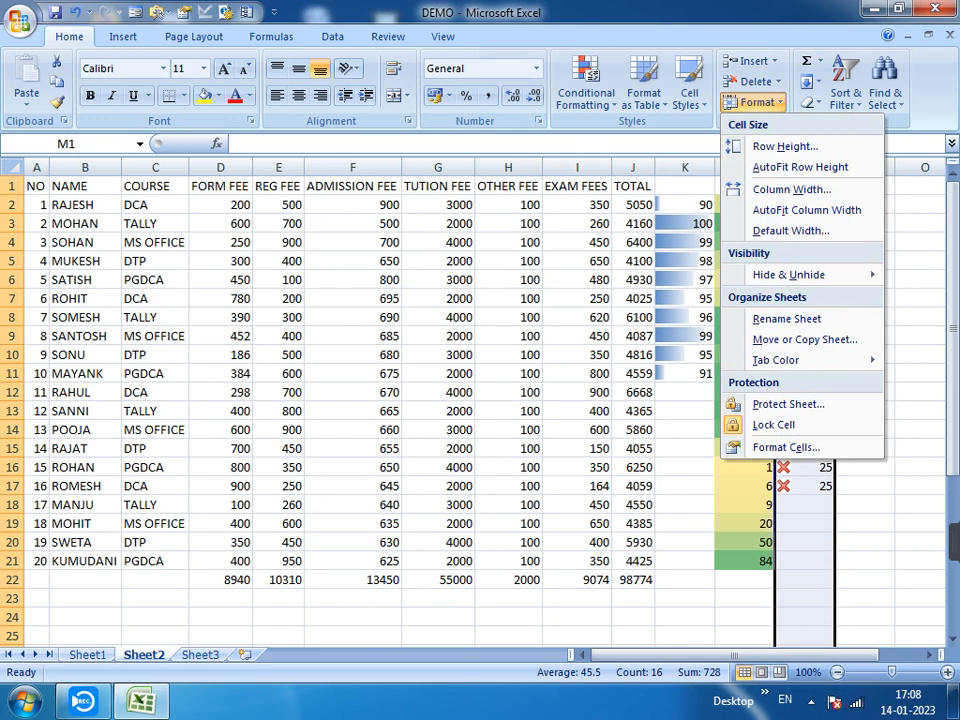
pyautogui.click(586, 92)
pyautogui.moveTo(612, 301)
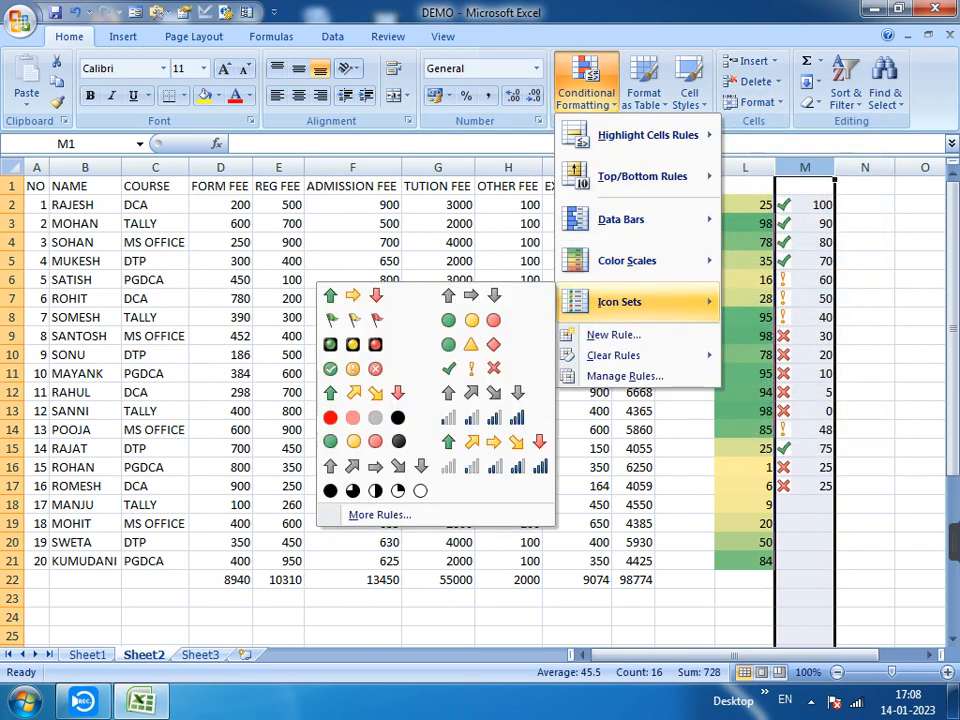
pyautogui.click(353, 295)
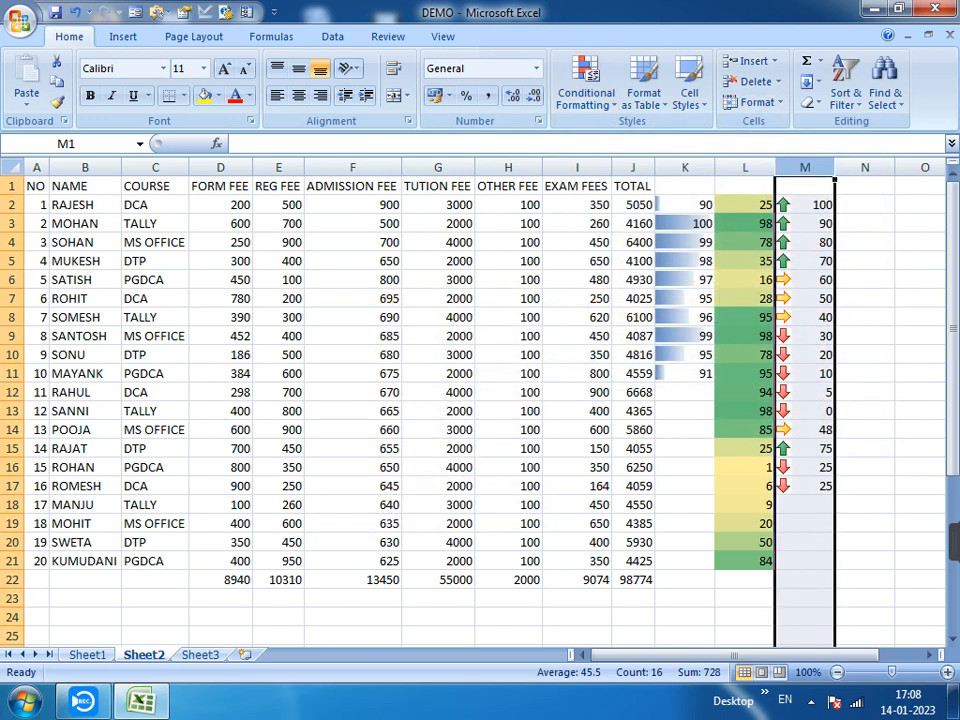
pyautogui.click(586, 92)
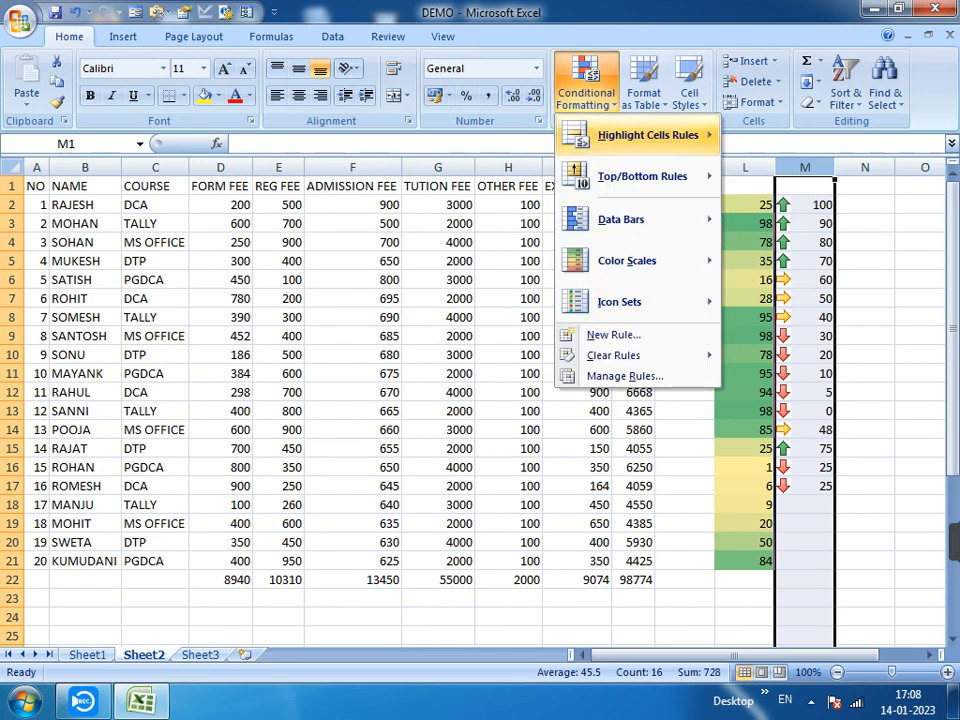
pyautogui.moveTo(619, 301)
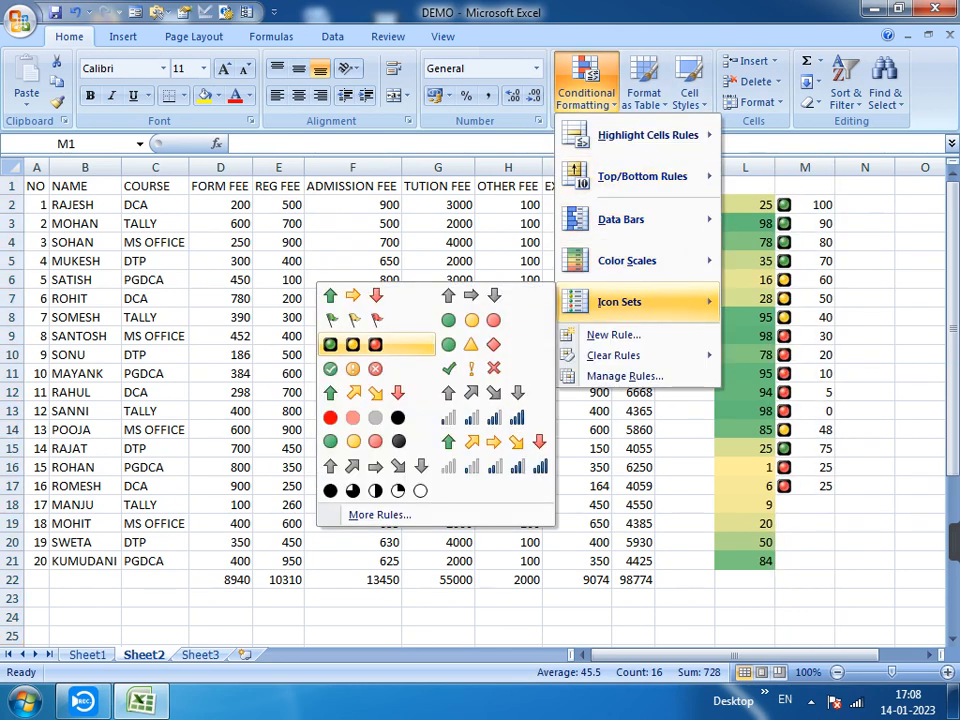
pyautogui.click(220, 167)
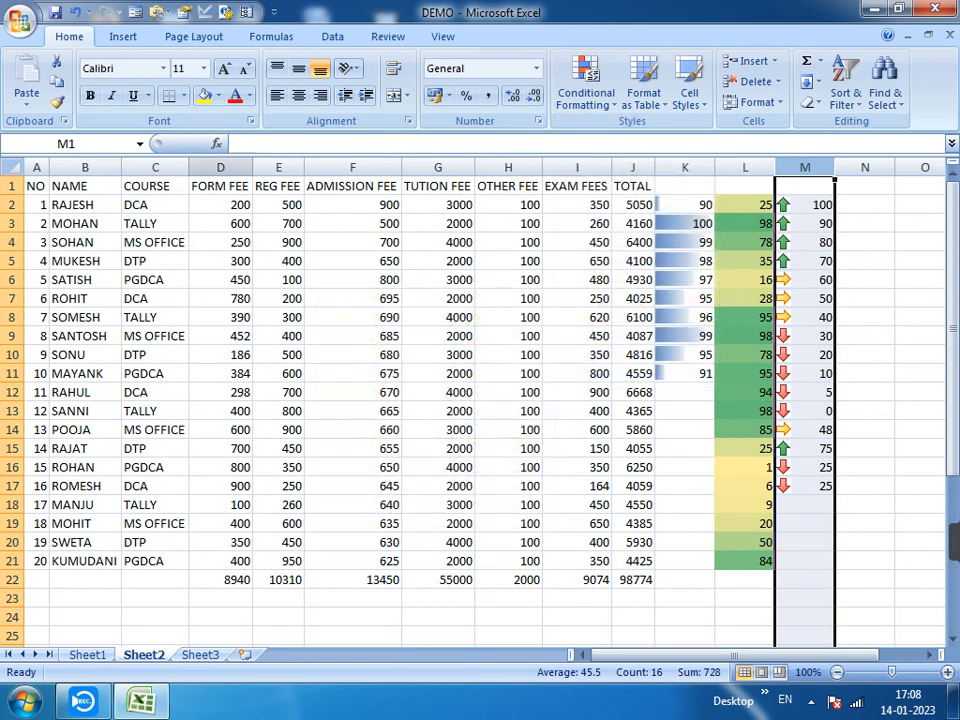
# - Apply the 3 Traffic Lights (Rimmed) icon set to the FORM FEE column
pyautogui.click(220, 167)
pyautogui.click(586, 92)
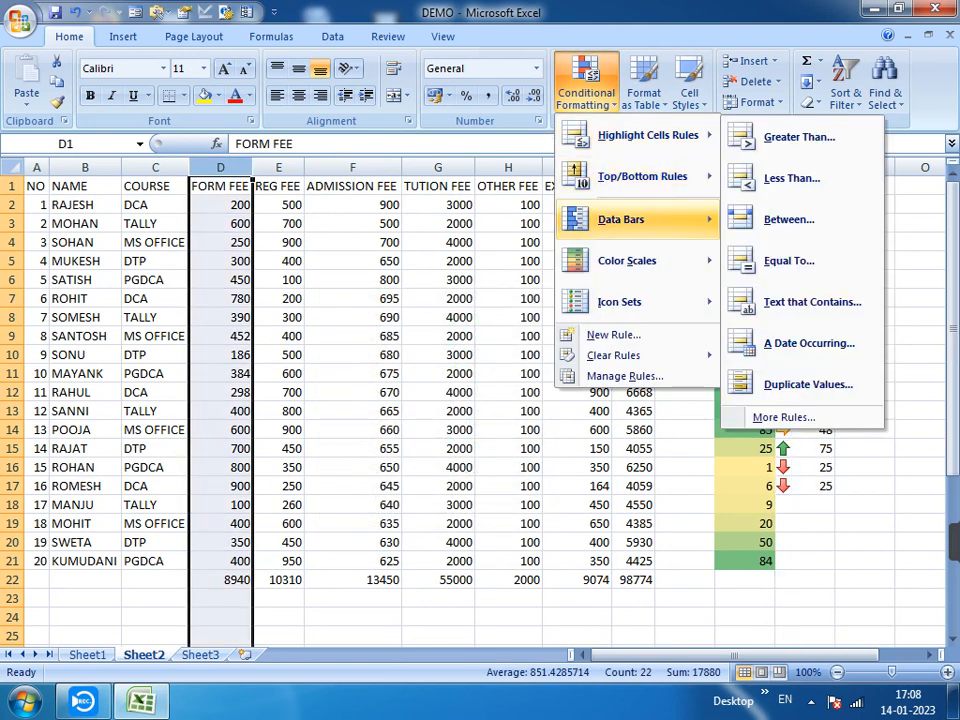
pyautogui.moveTo(619, 301)
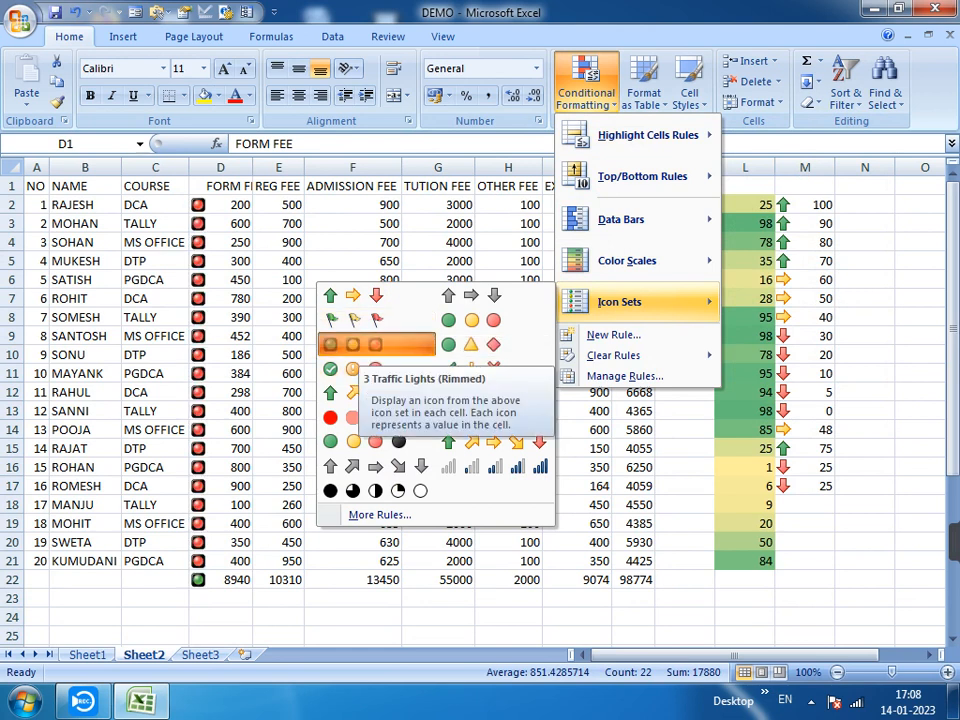
pyautogui.click(350, 345)
# - Apply the black-and-white quarter-circle icon set to the REG FEE column and widen the column slightly so its total fits
pyautogui.click(279, 168)
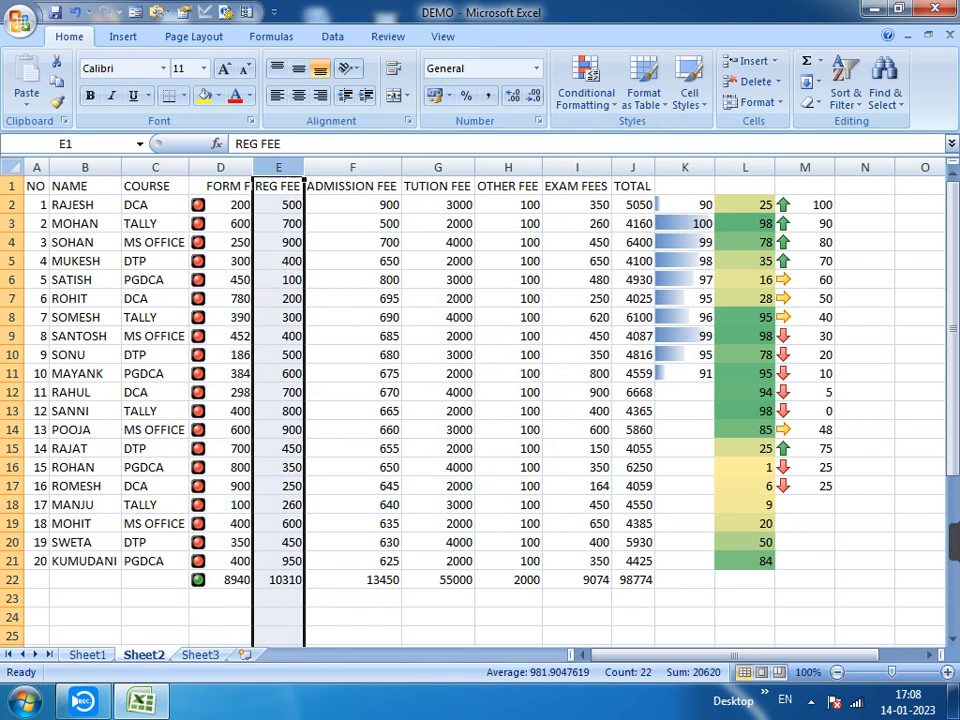
pyautogui.click(586, 86)
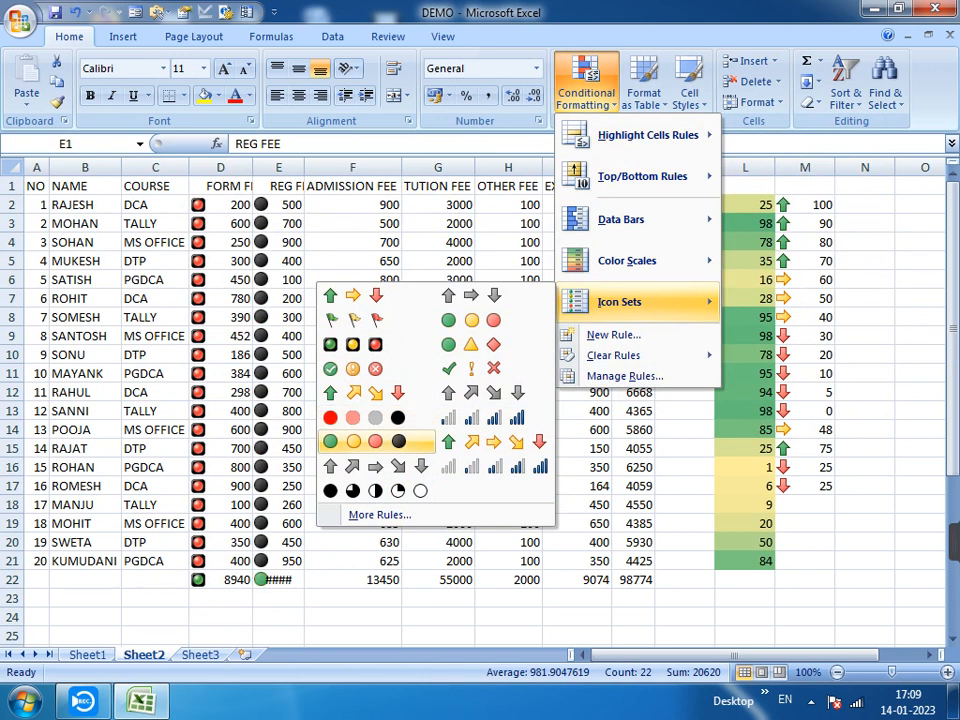
pyautogui.click(375, 490)
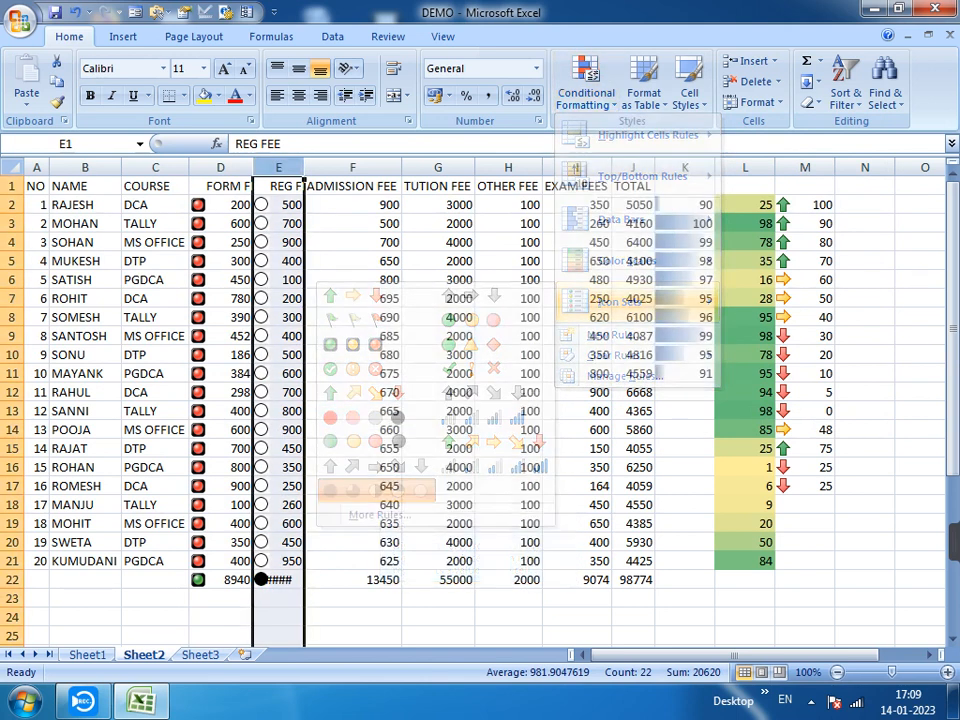
pyautogui.moveTo(303, 167); pyautogui.dragTo(315, 167)
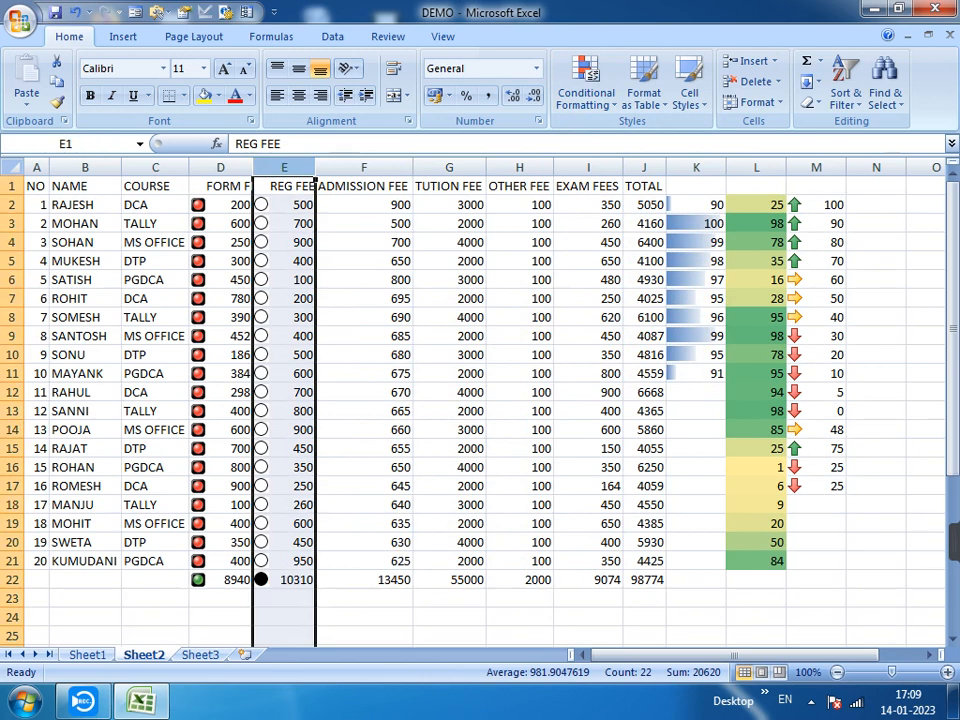
# - Replace the REG FEE total in cell E22 with 0
pyautogui.click(285, 580)
pyautogui.write('0')
pyautogui.press('Return')
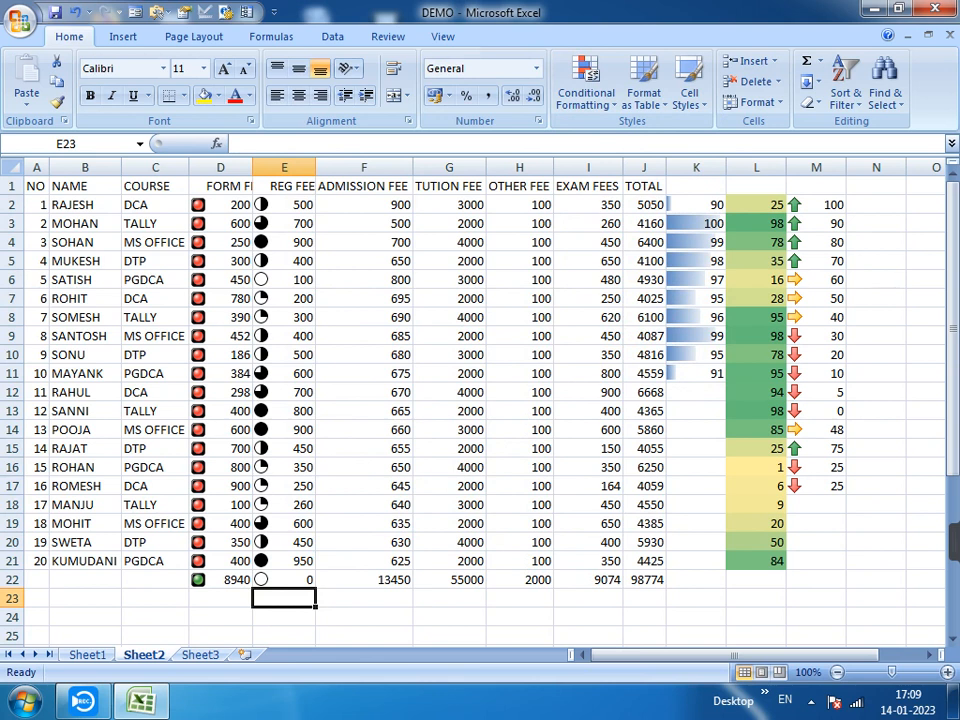
# - Open the New Formatting Rule dialog to examine the available rule types, and close it without creating a rule
pyautogui.click(586, 90)
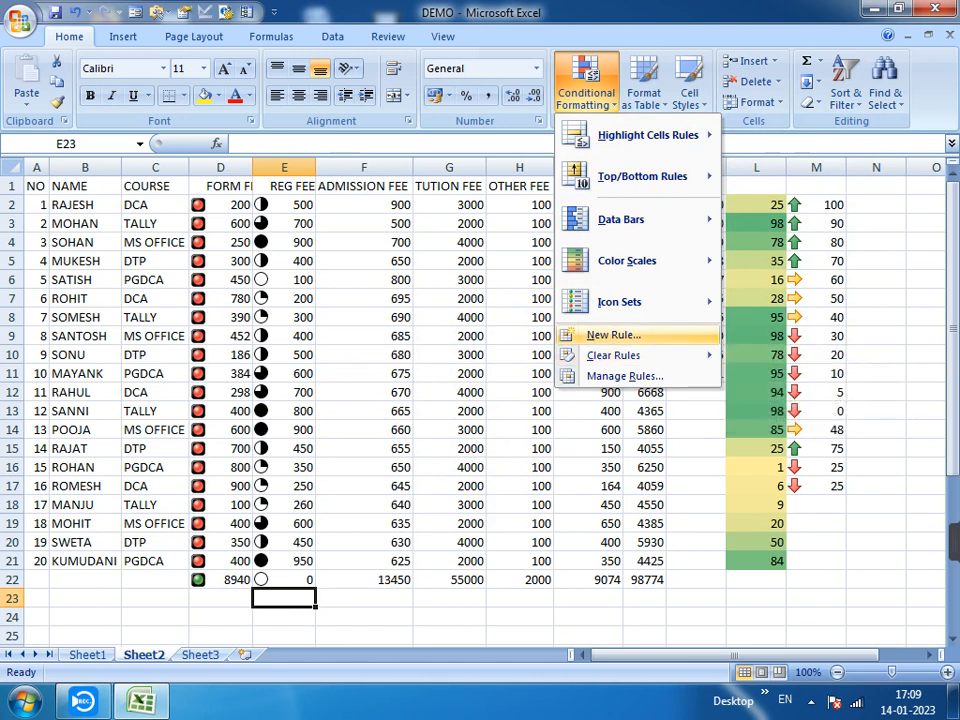
pyautogui.click(613, 335)
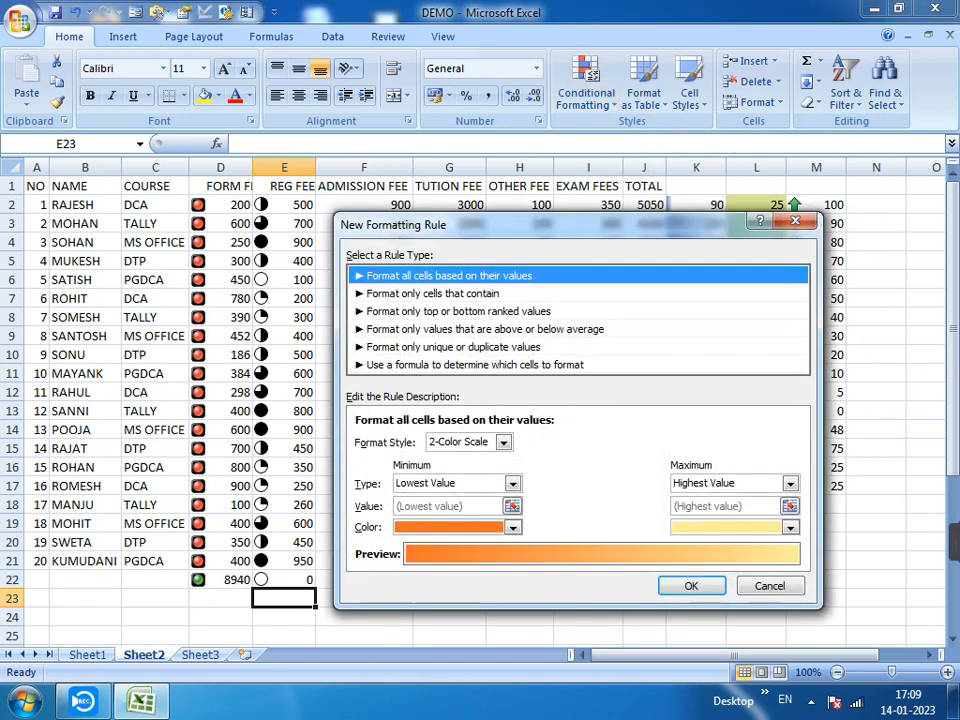
pyautogui.click(795, 222)
pyautogui.click(586, 96)
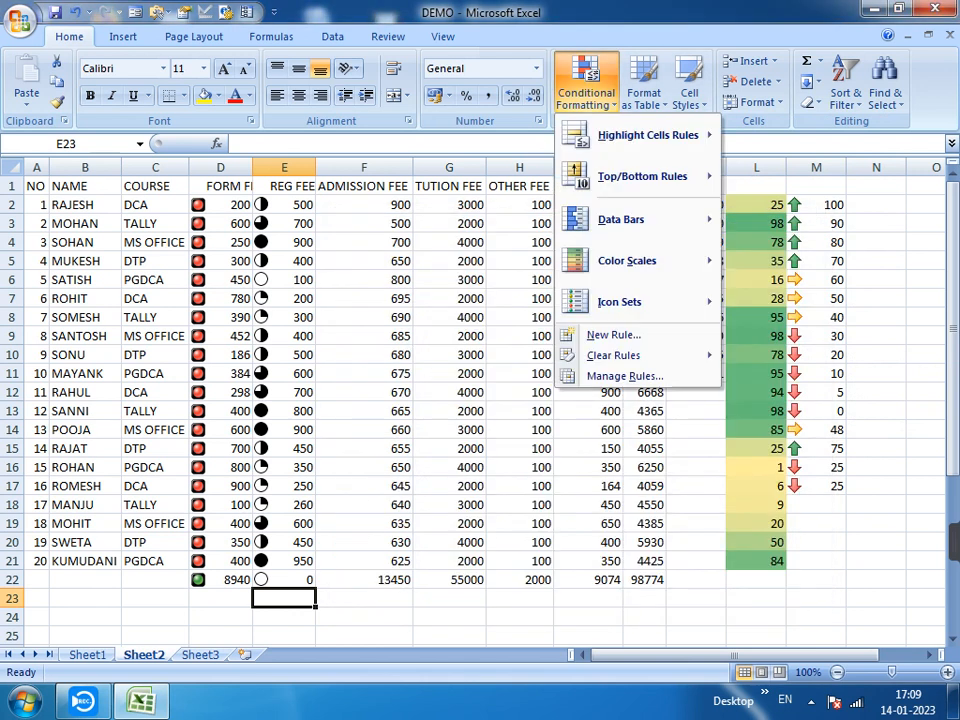
pyautogui.click(364, 505)
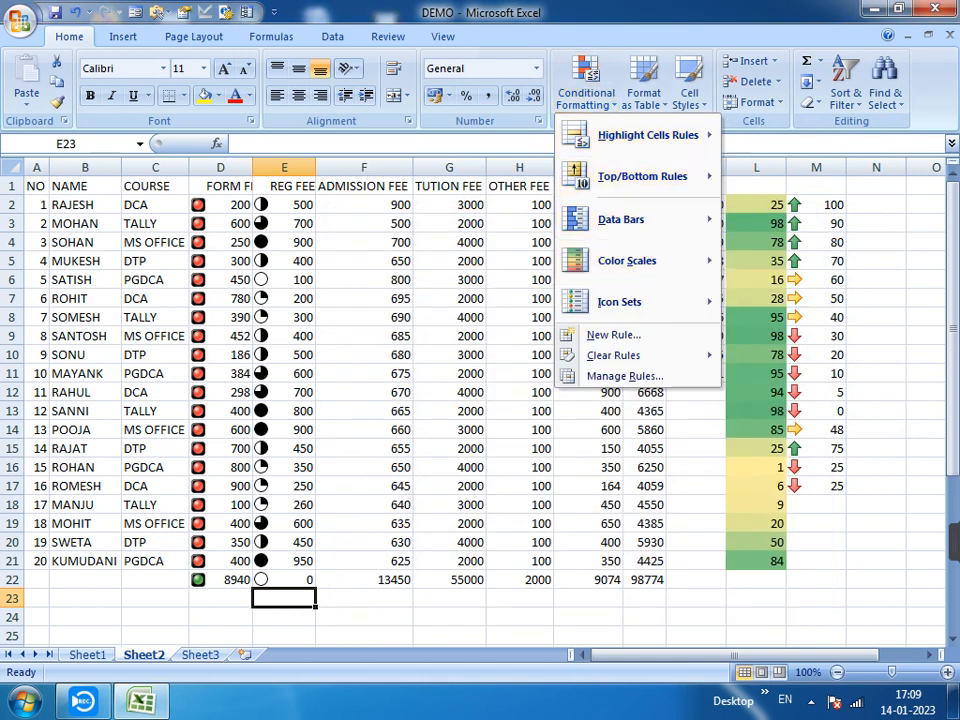